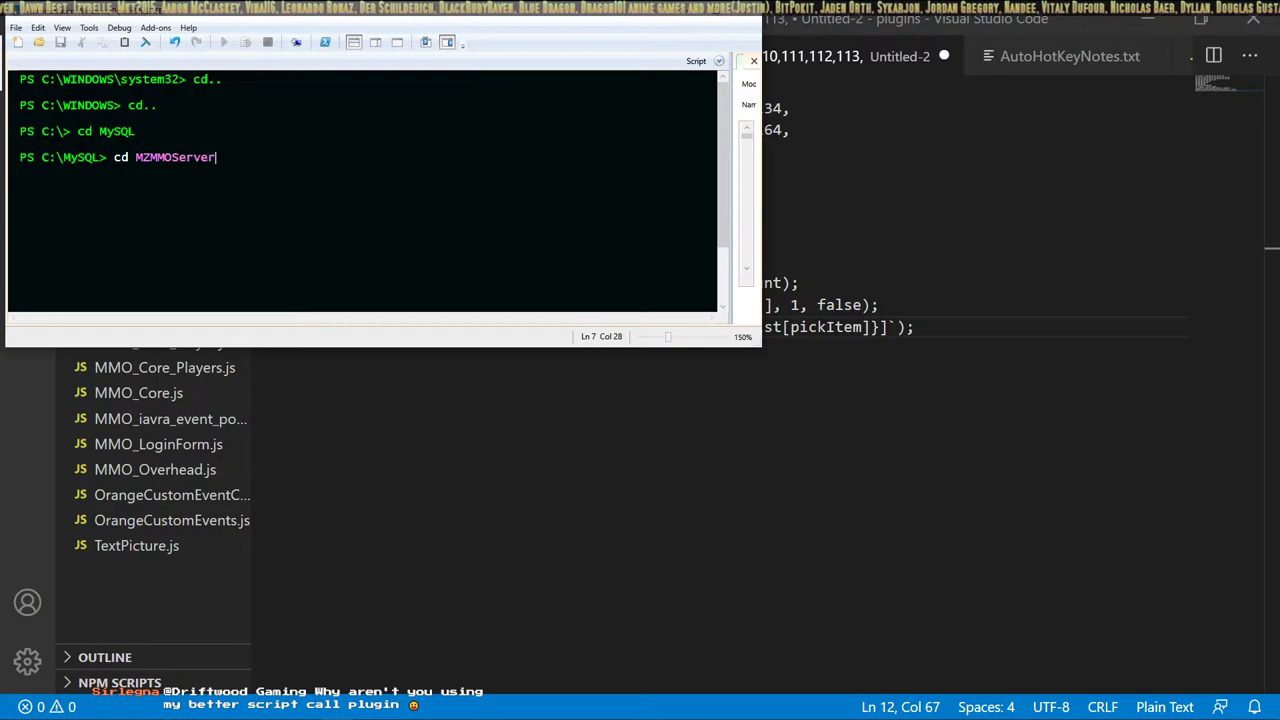
# Enter the MZMMOServer folder and start the server by running DG_6_MZMMOServer.js with node.
pyautogui.press('Return')
pyautogui.write('node ')
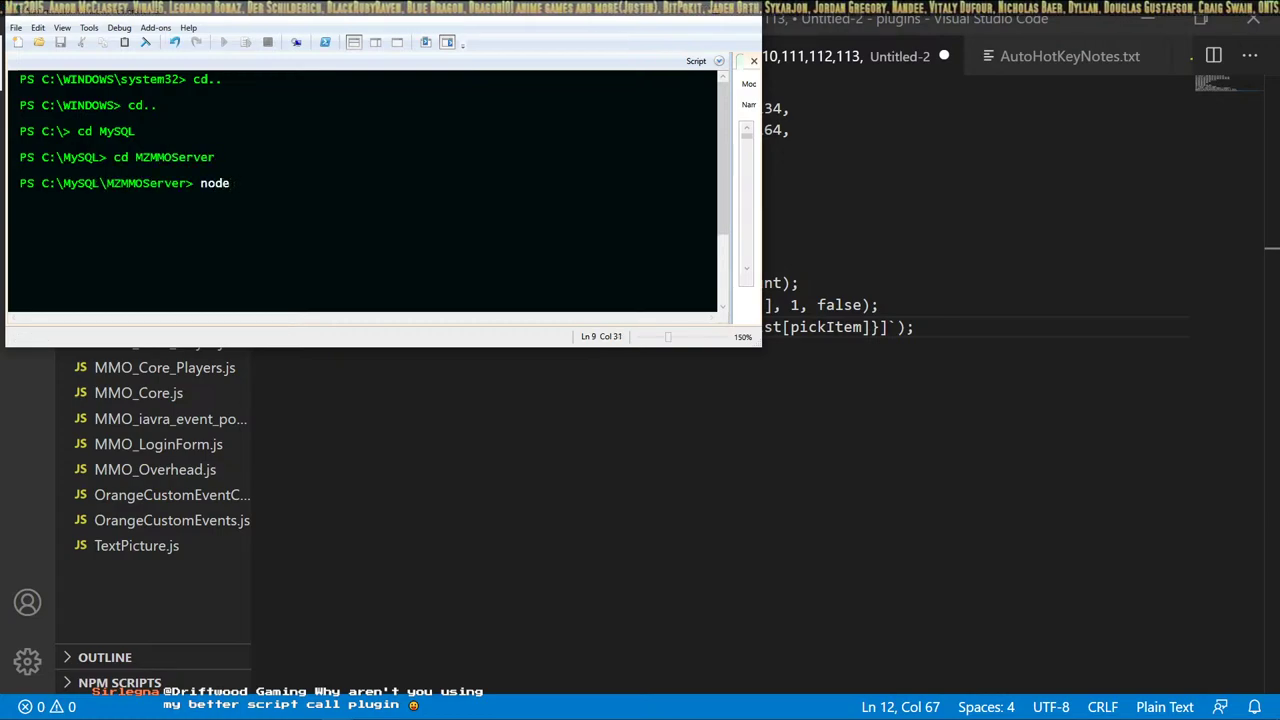
pyautogui.write('DG_6')
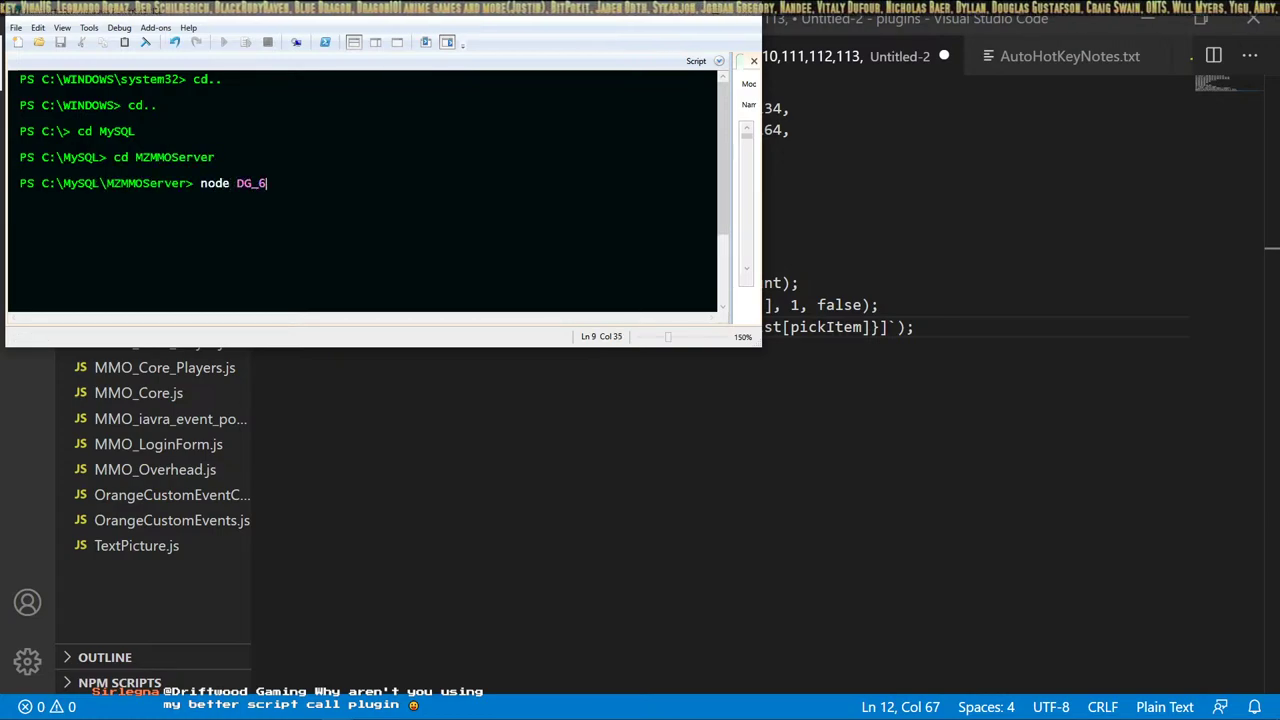
pyautogui.write('_MZM')
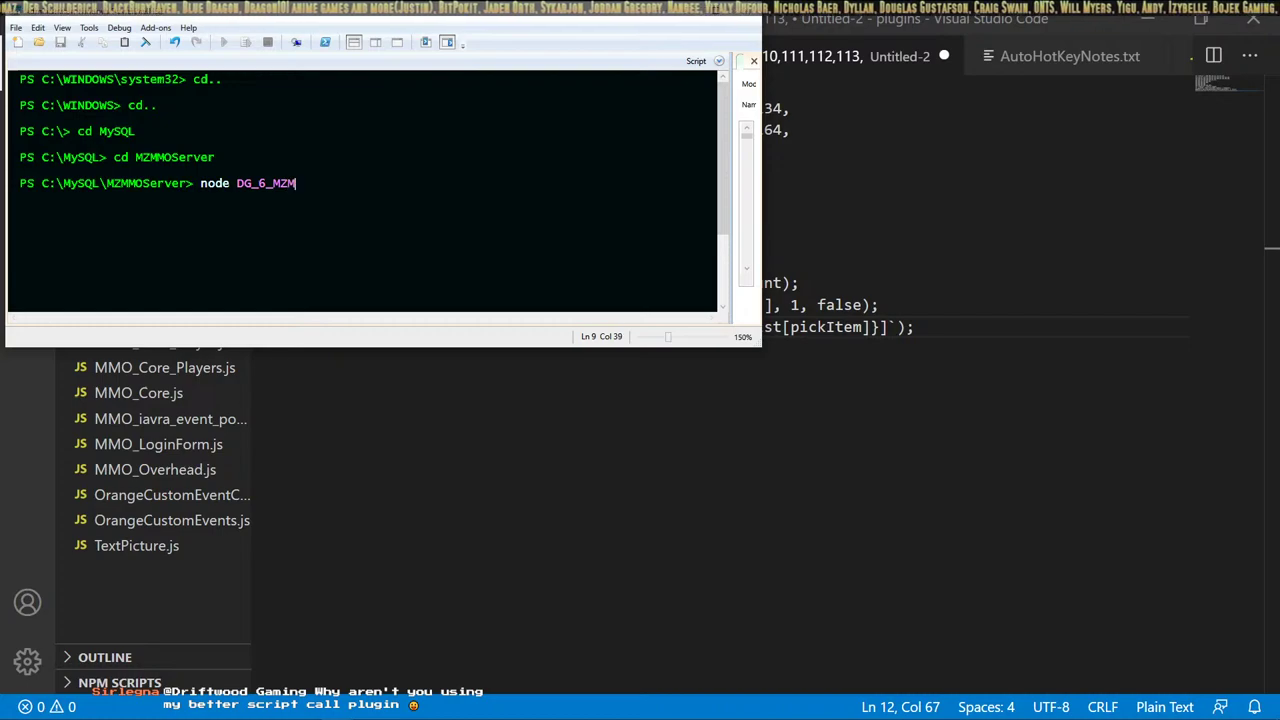
pyautogui.write('MOServer.')
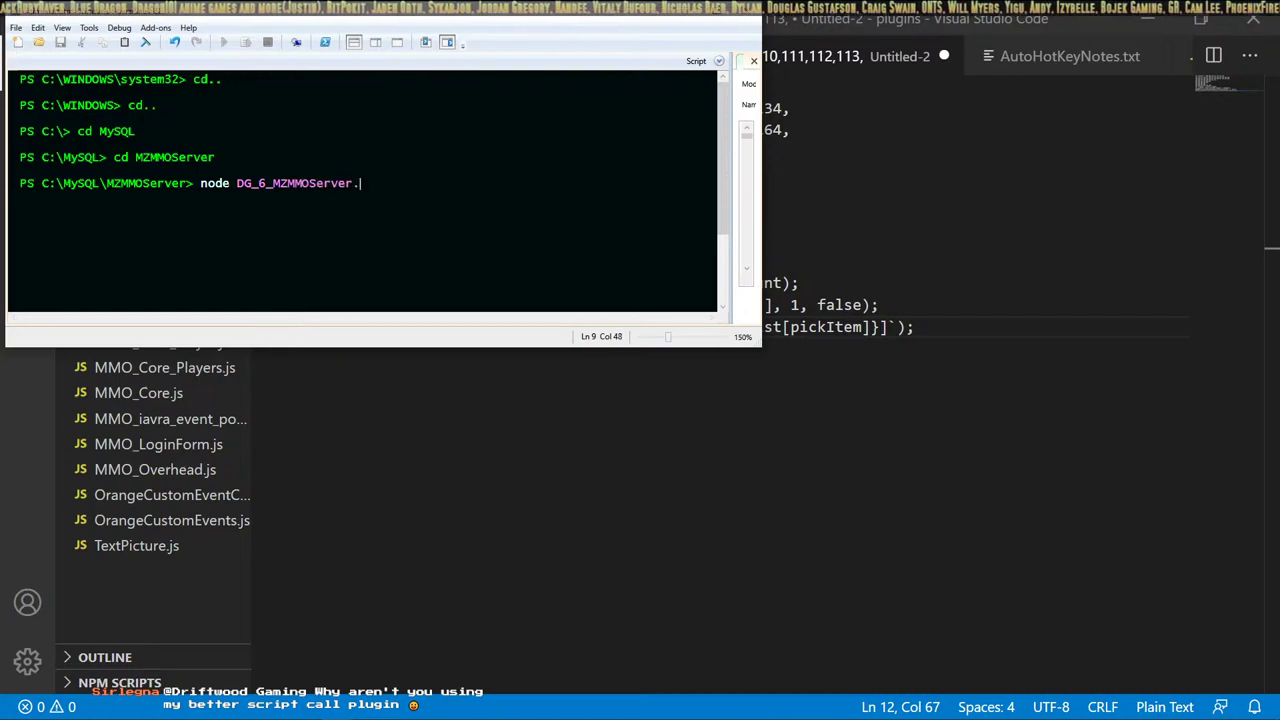
pyautogui.write('js')
pyautogui.press('Return')
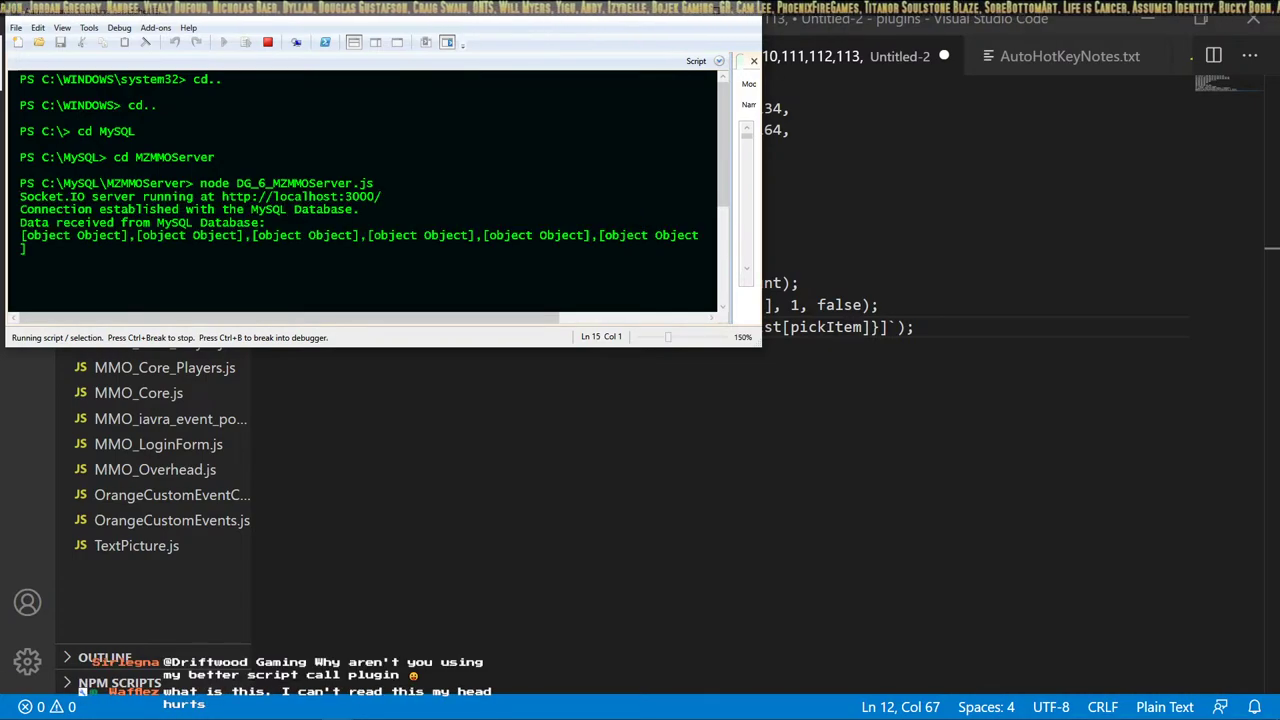
pyautogui.click(686, 22)
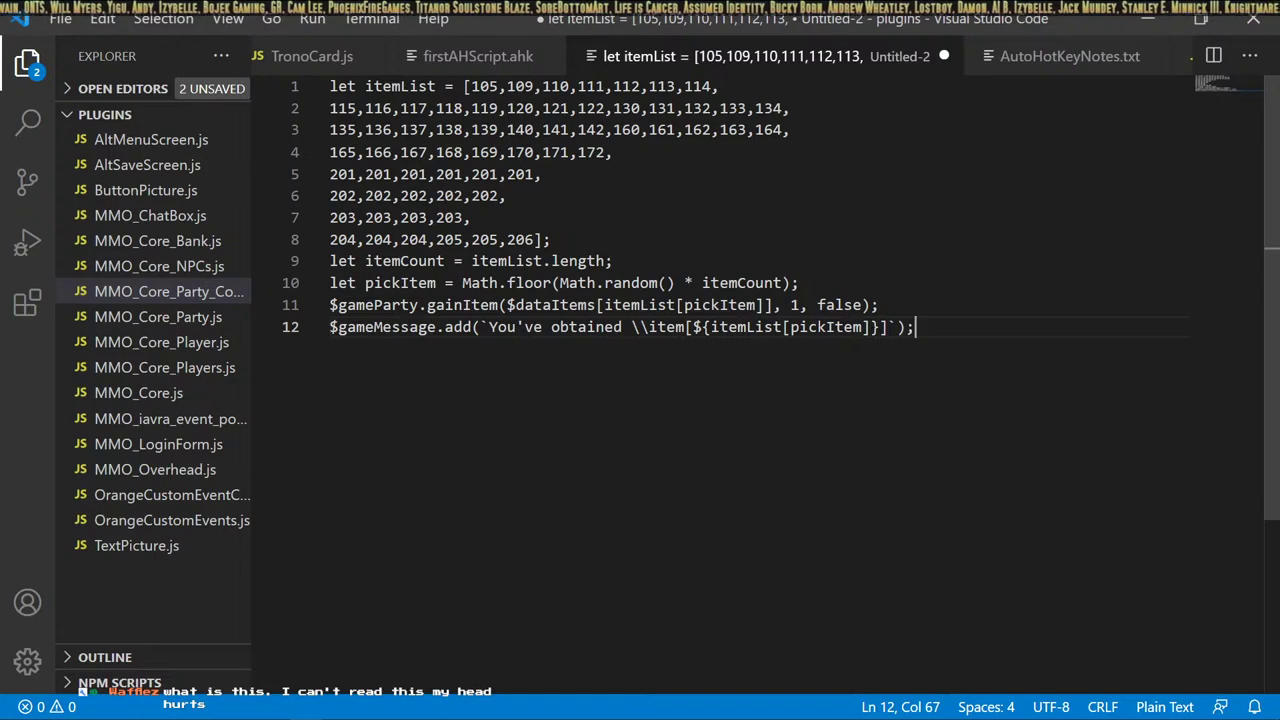
# Set the untitled loot script's language mode to JavaScript and insert a blank line below the itemList array.
pyautogui.click(1165, 707)
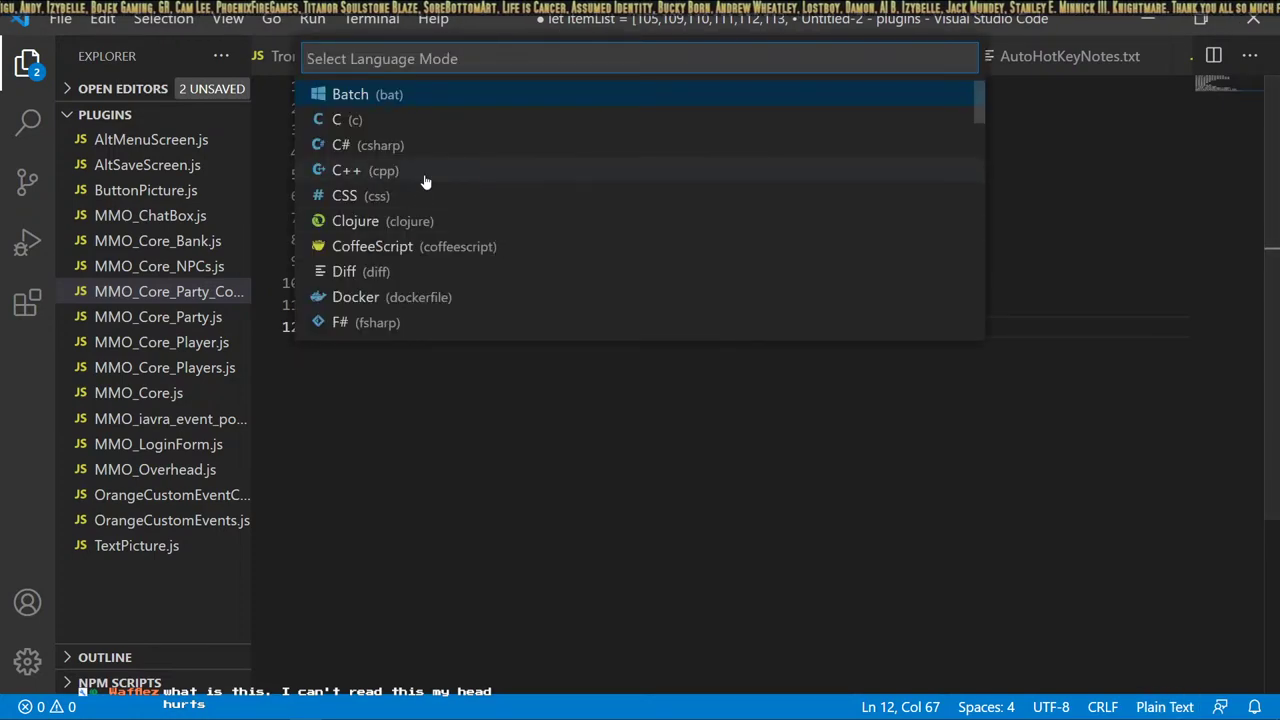
pyautogui.scroll(-4, 404, 283)
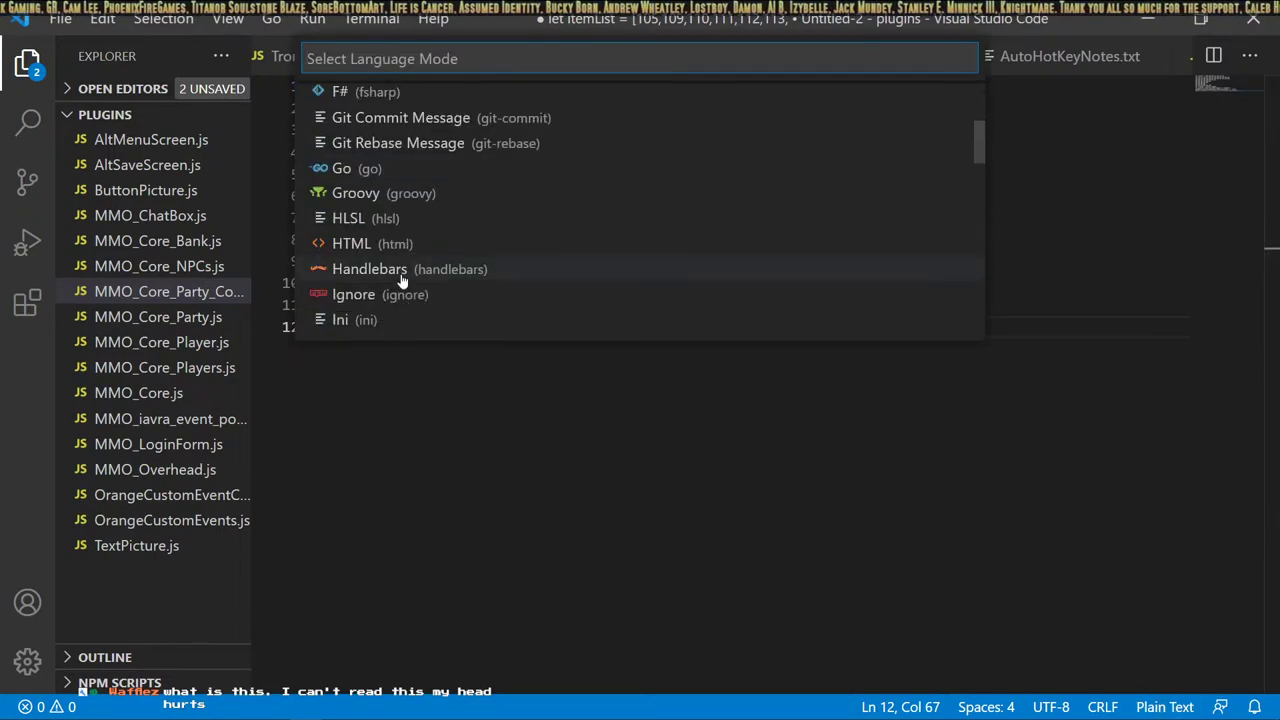
pyautogui.scroll(-3, 398, 285)
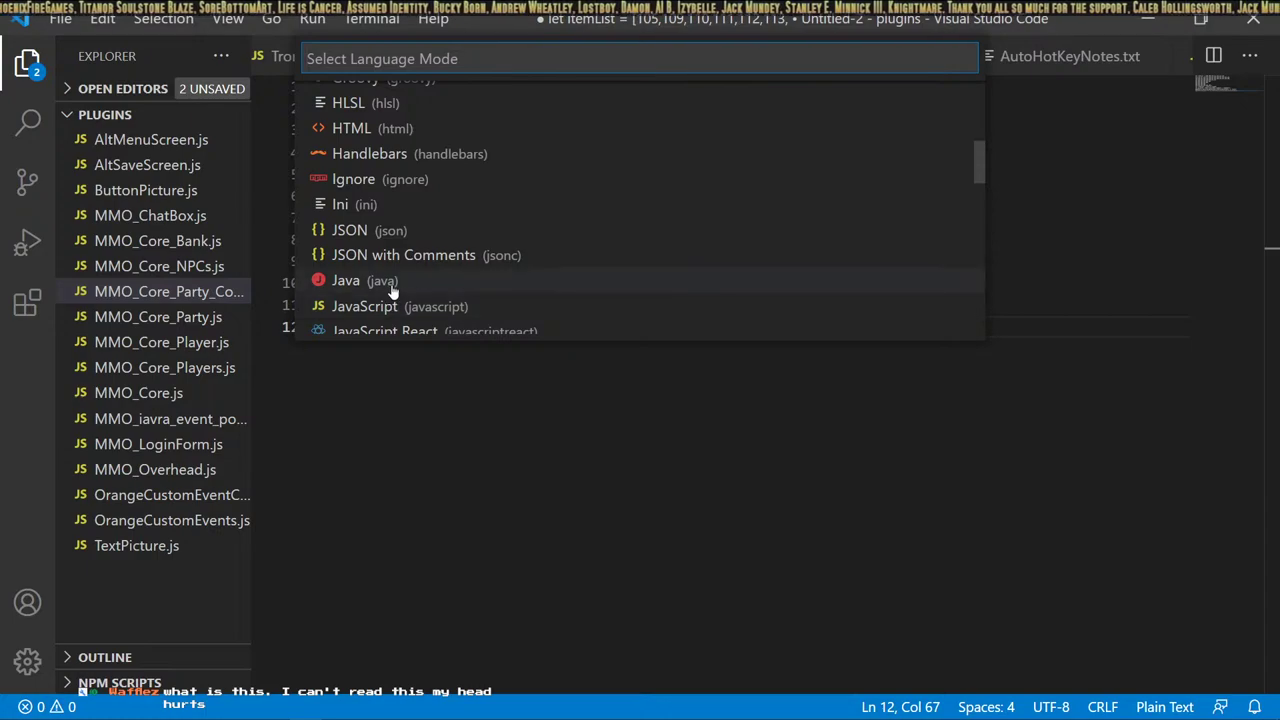
pyautogui.click(395, 307)
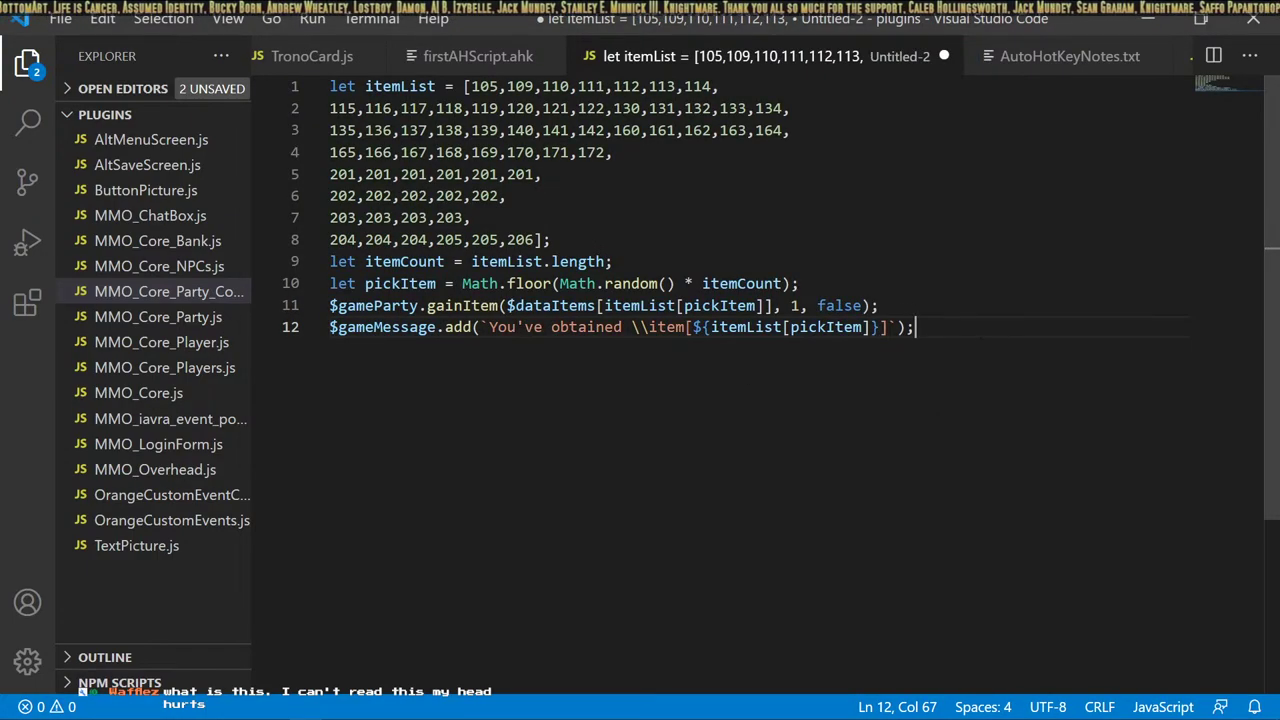
pyautogui.click(572, 237)
pyautogui.press('Return')
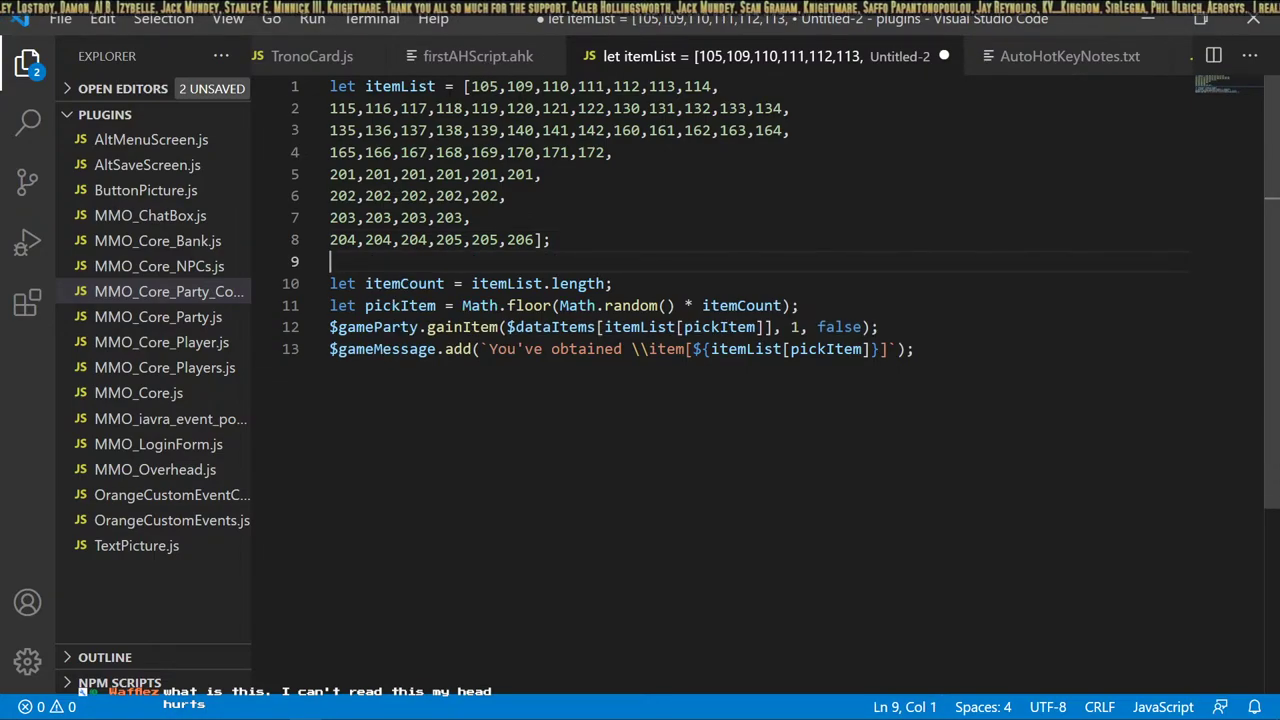
# Switch to RPG Maker and insert a conditional branch checking that Drifty's class is Swordsman, with an Else branch, above the Player Level ≥ 41 condition.
pyautogui.hotkey('alt', 'Tab')
pyautogui.hotkey('alt', 'Tab')
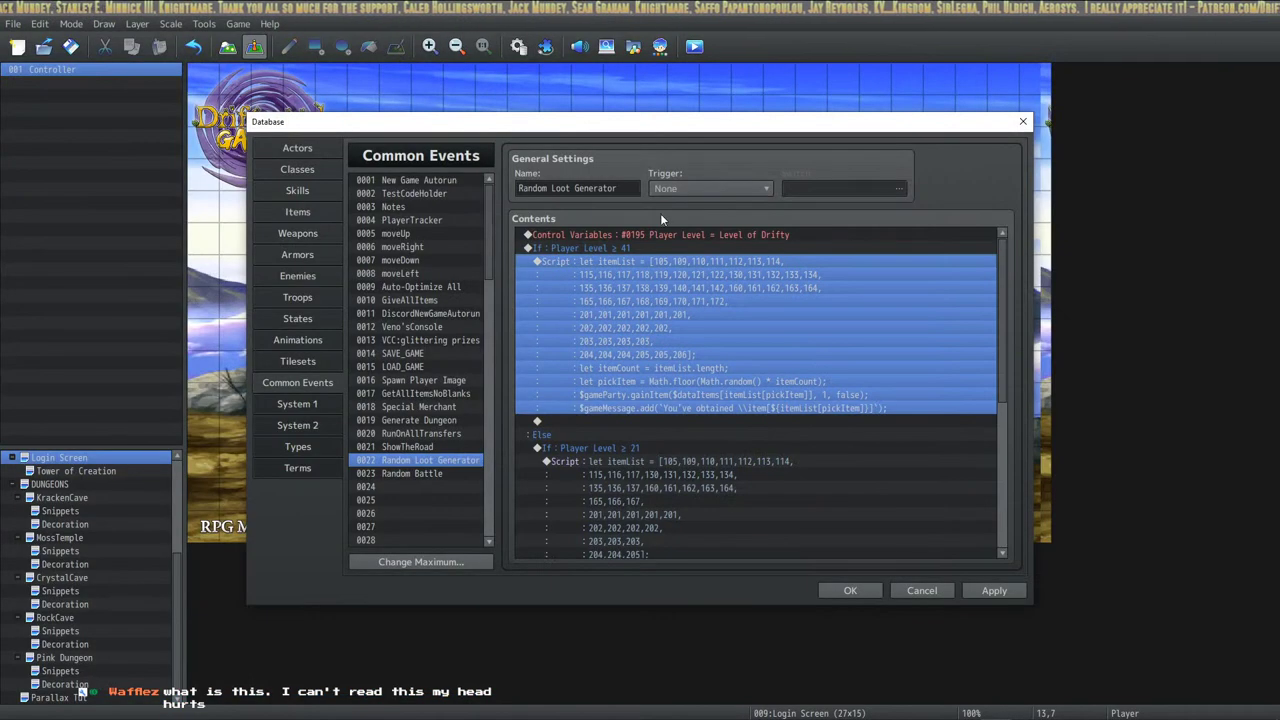
pyautogui.click(687, 235)
pyautogui.keyDown('shift'); pyautogui.click(650, 249); pyautogui.keyUp('shift')
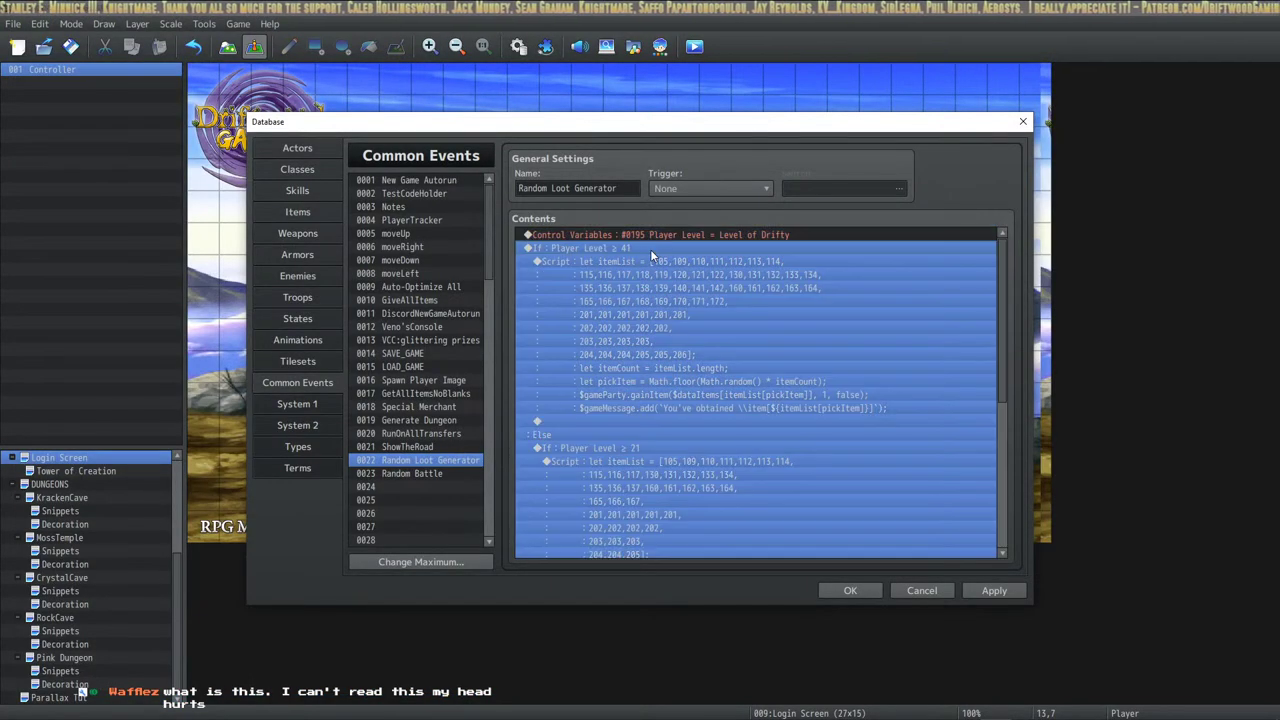
pyautogui.rightClick(696, 252)
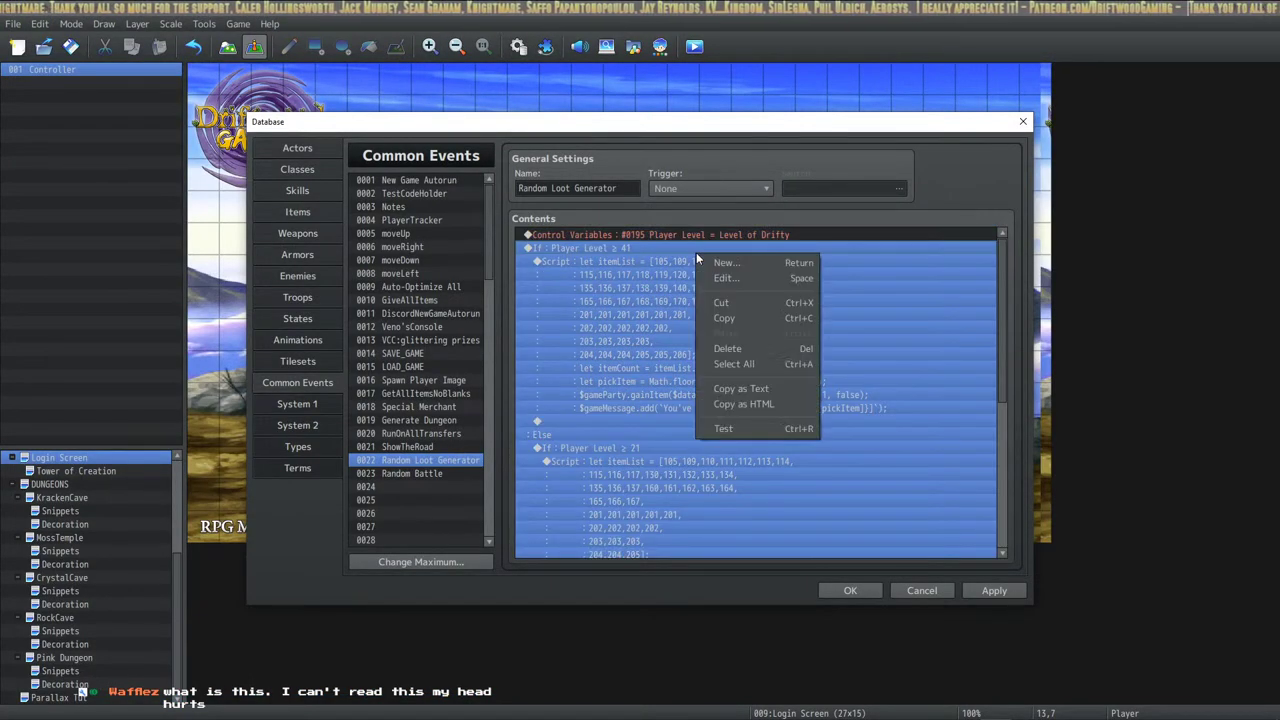
pyautogui.click(716, 276)
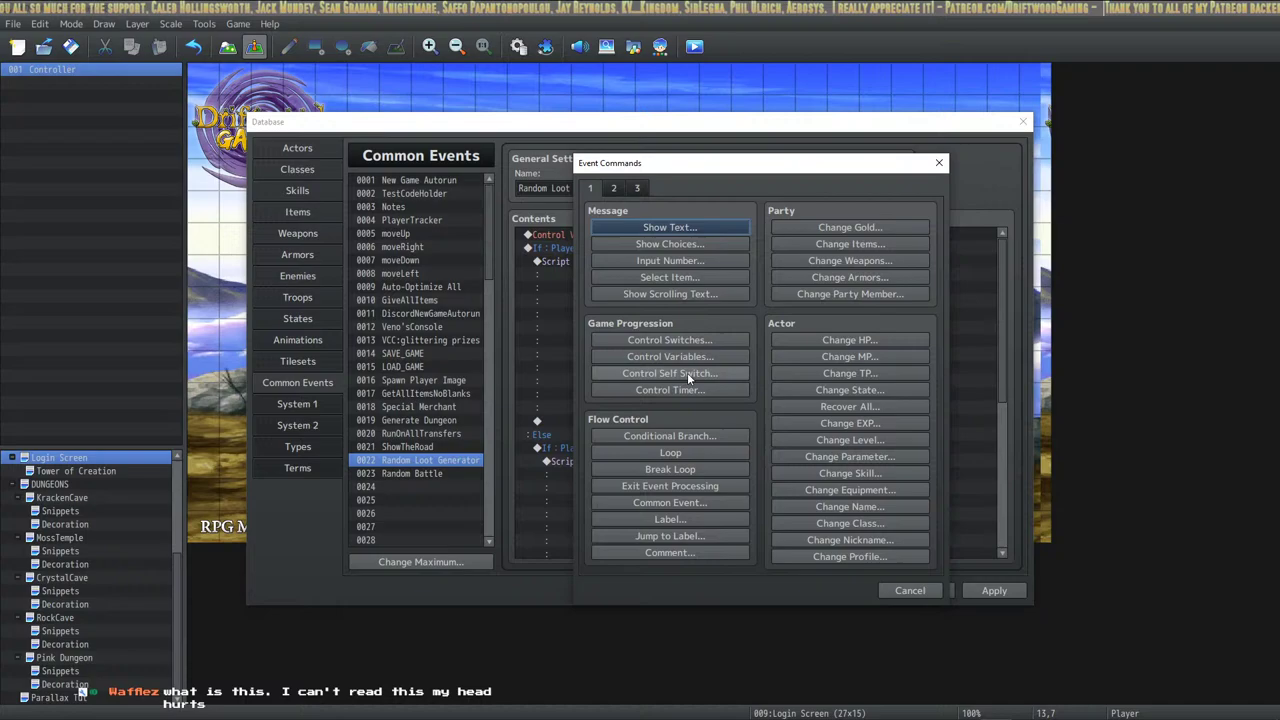
pyautogui.click(680, 437)
pyautogui.click(691, 279)
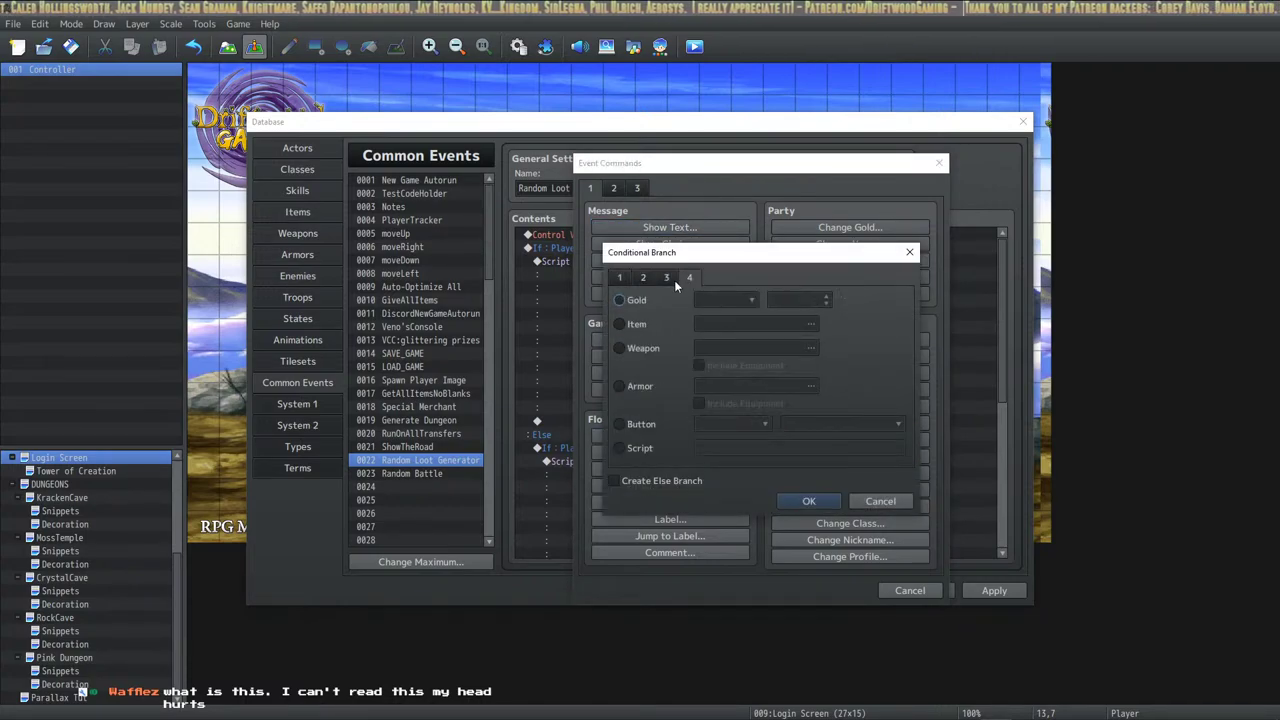
pyautogui.click(666, 277)
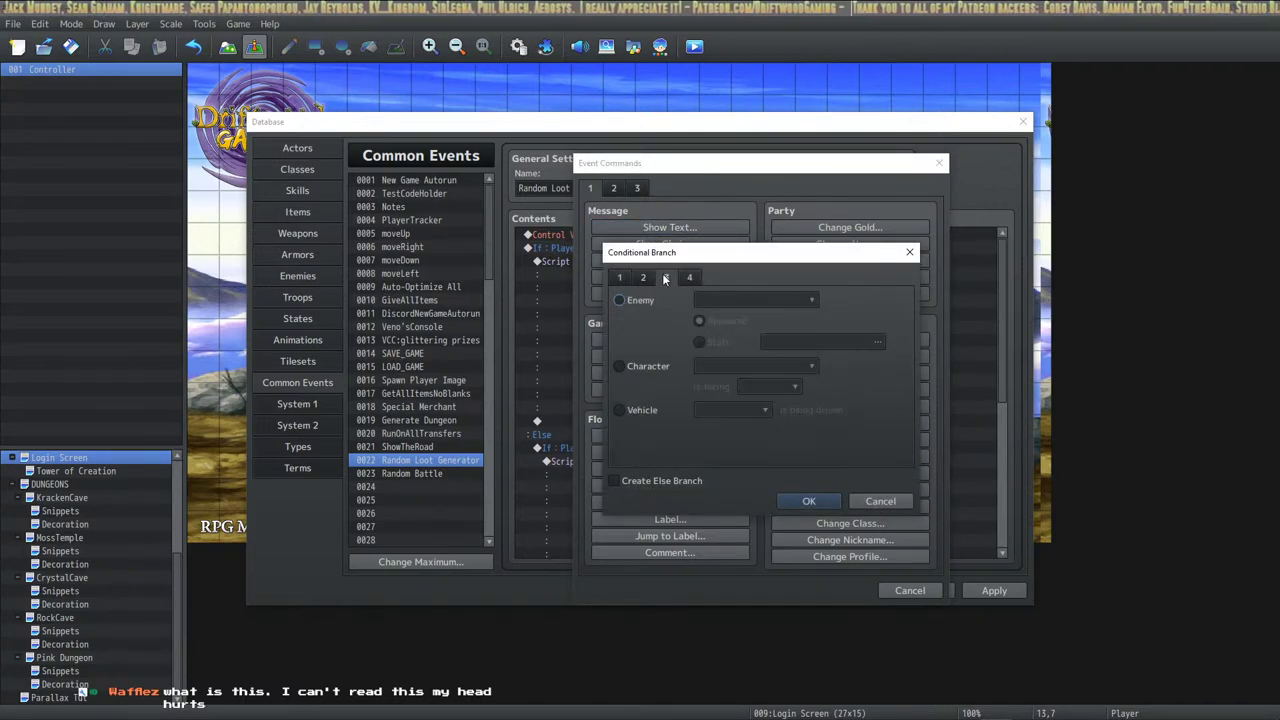
pyautogui.click(645, 277)
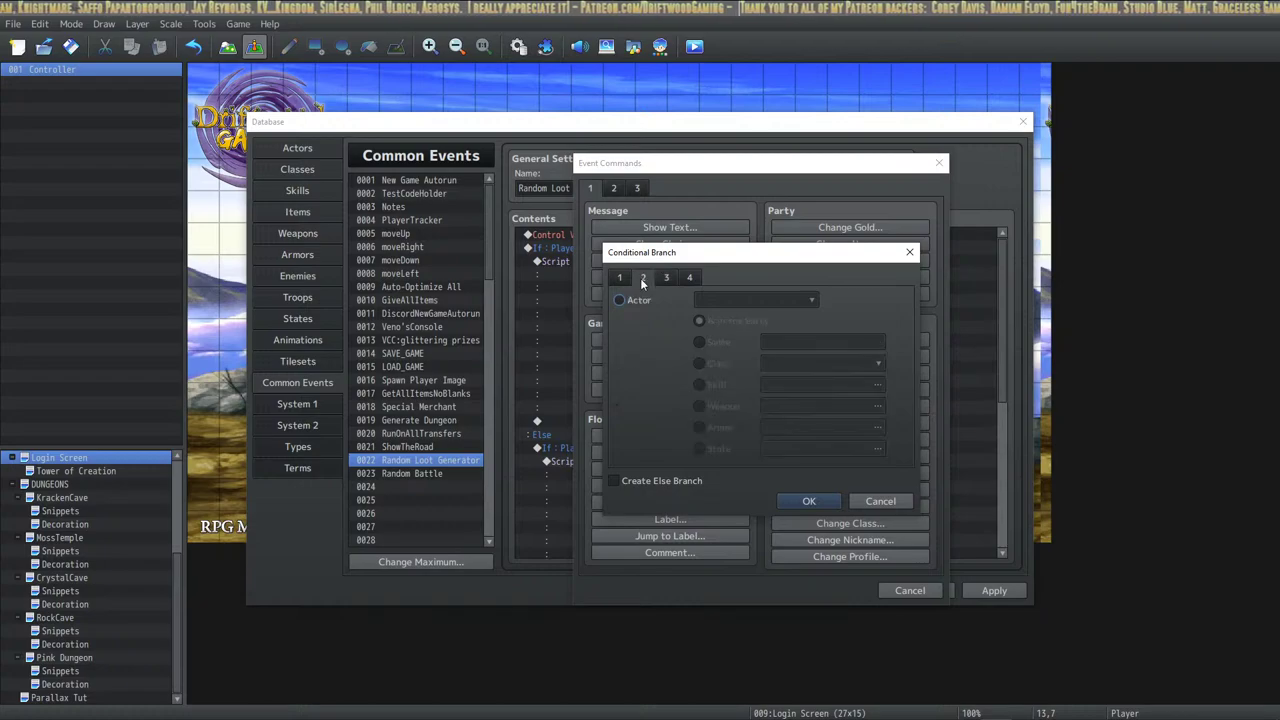
pyautogui.click(634, 300)
pyautogui.click(712, 366)
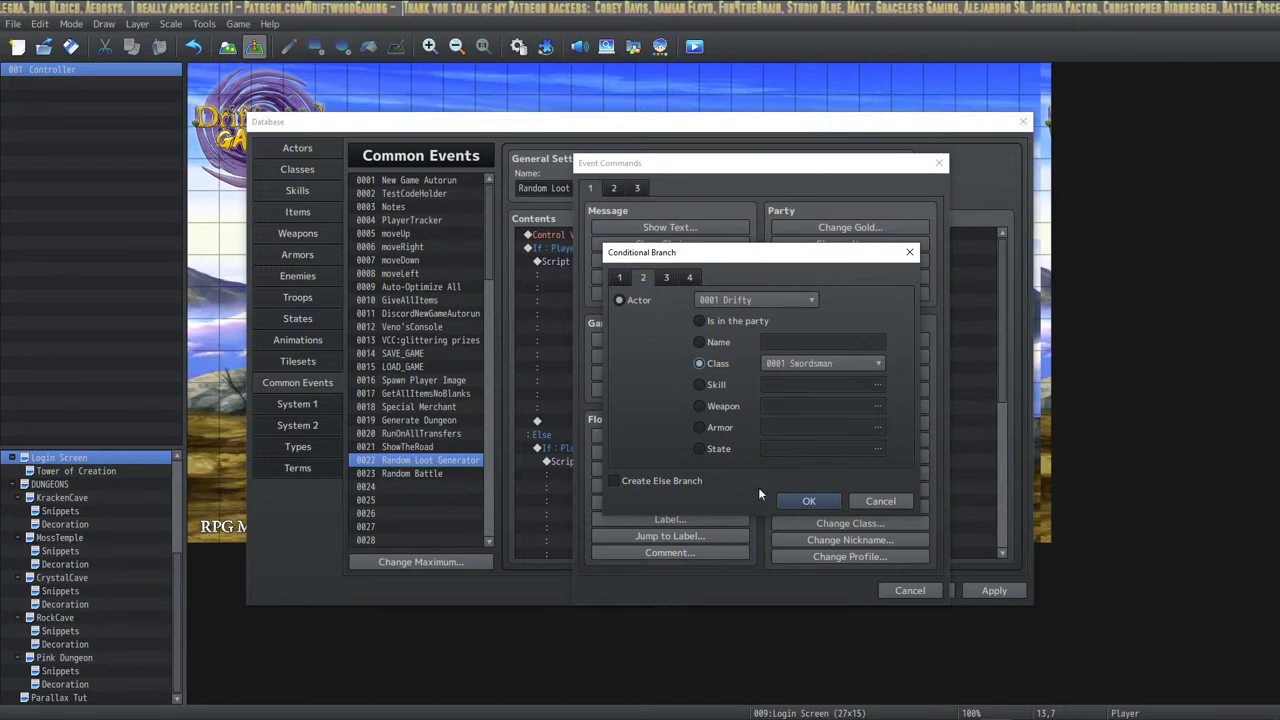
pyautogui.click(660, 480)
pyautogui.click(820, 500)
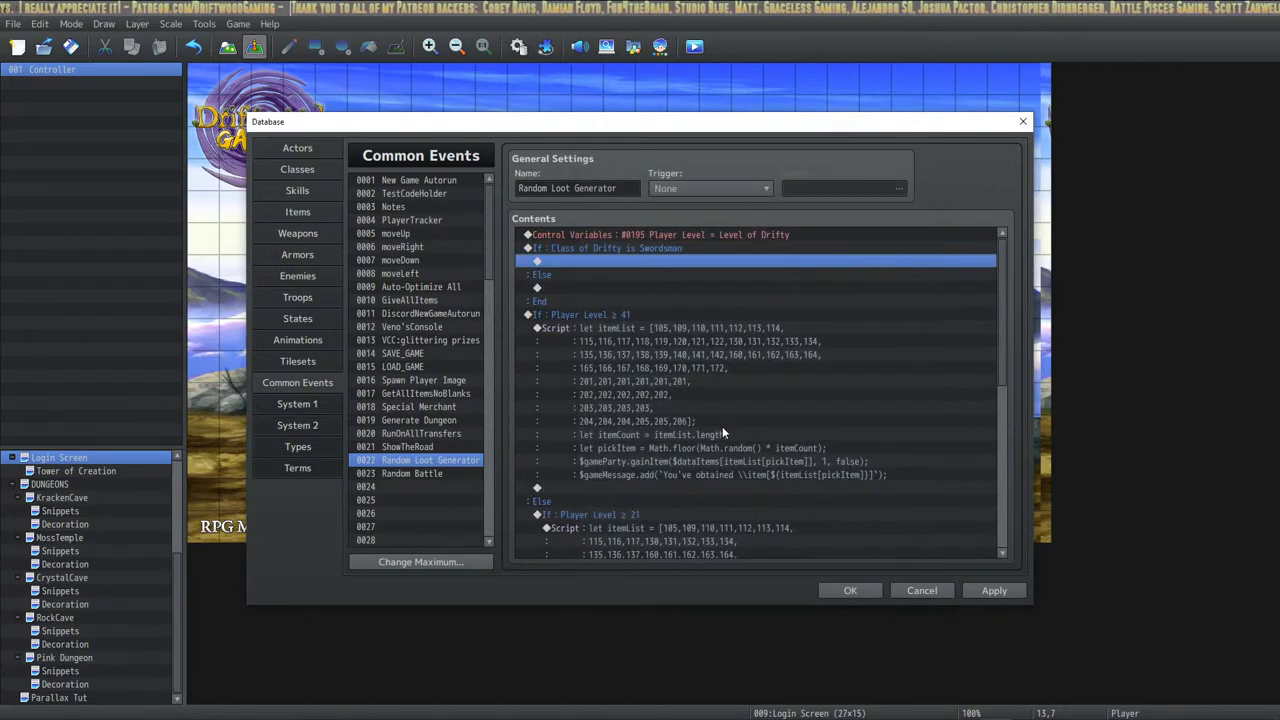
pyautogui.click(630, 327)
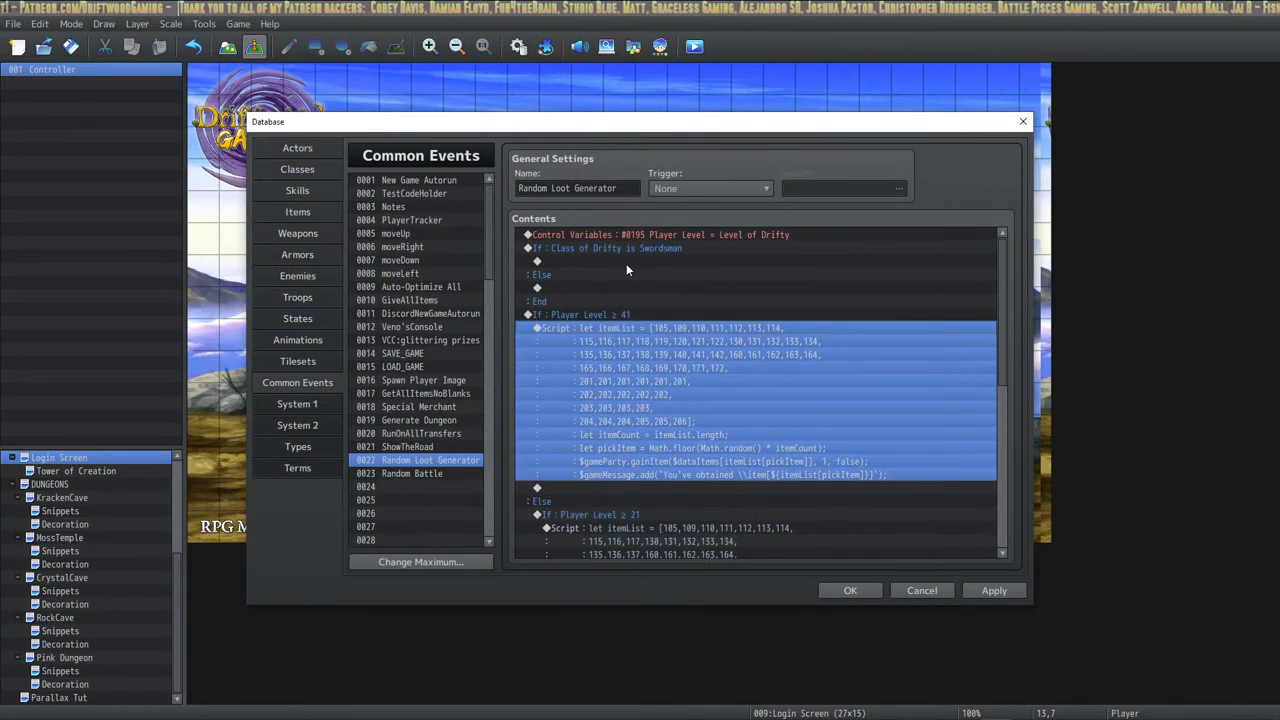
pyautogui.click(626, 263)
pyautogui.click(650, 340)
pyautogui.click(626, 262)
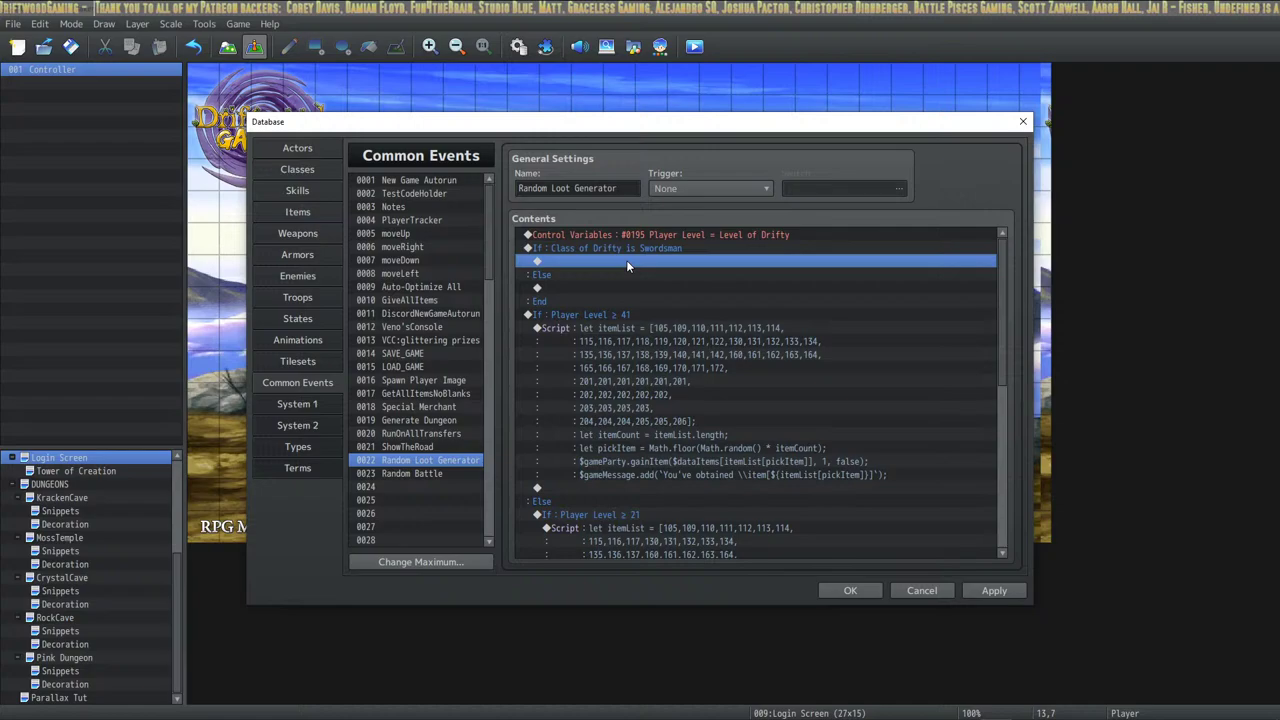
pyautogui.click(591, 300)
pyautogui.click(578, 276)
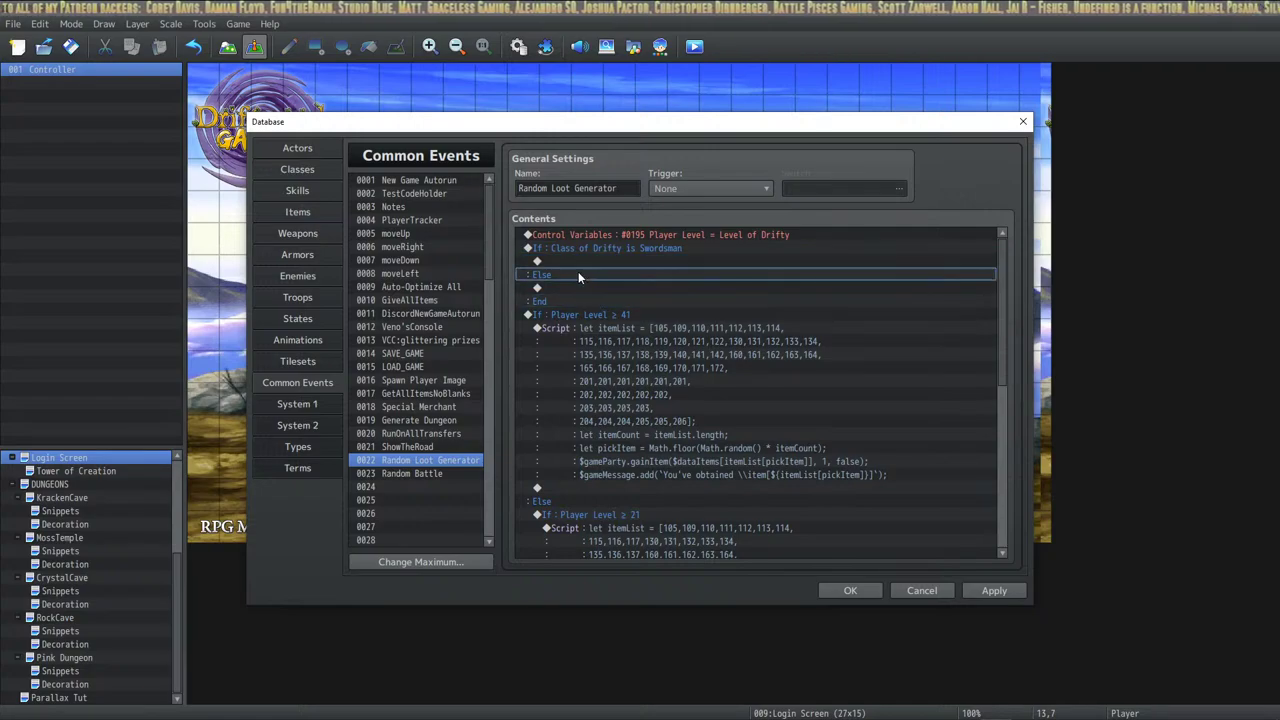
# Copy the Swordsman conditional branch into its own Else section and change the copy's class to Knight.
pyautogui.click(613, 248)
pyautogui.hotkey('ctrl', 'c')
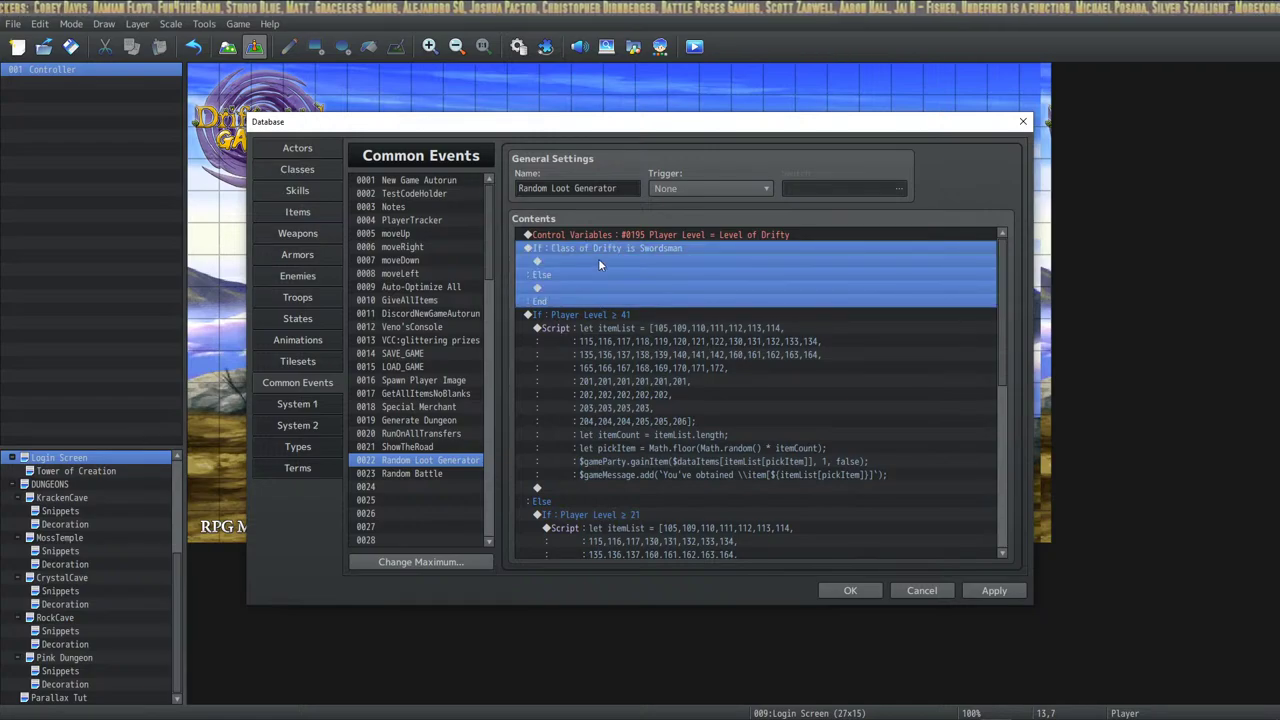
pyautogui.click(565, 287)
pyautogui.hotkey('ctrl', 'v')
pyautogui.click(612, 288)
pyautogui.doubleClick(612, 288)
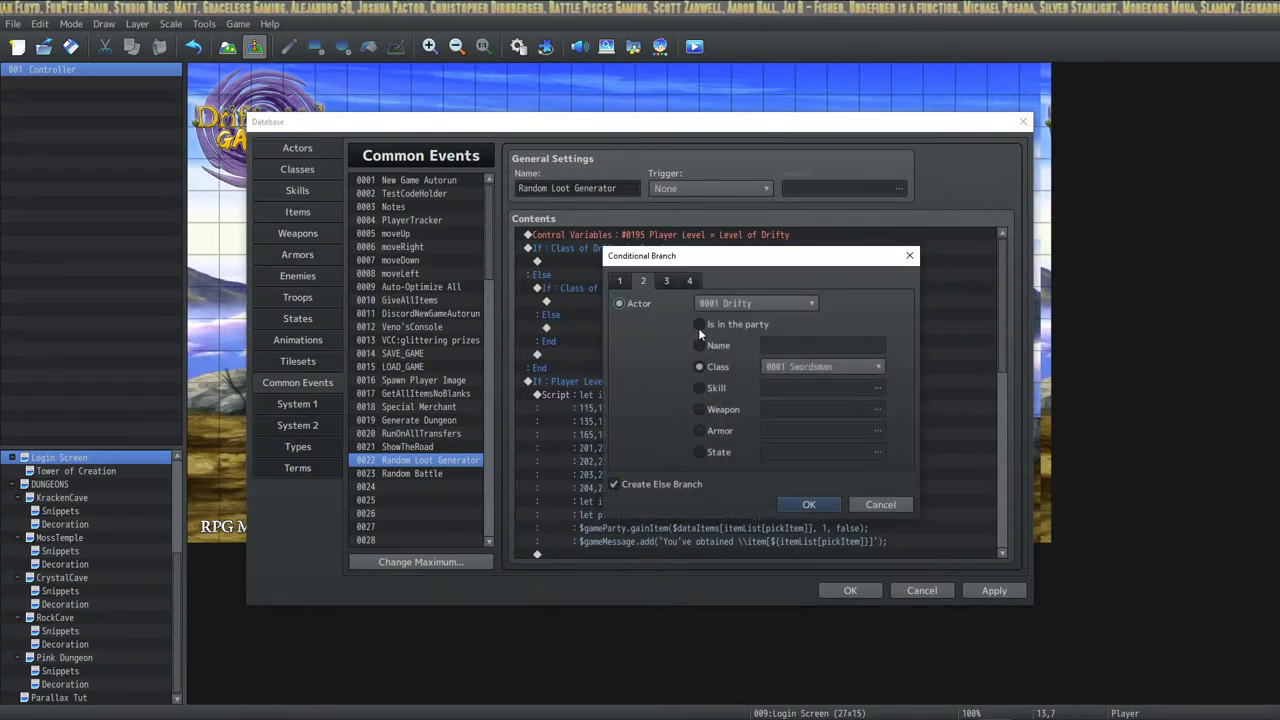
pyautogui.click(836, 362)
pyautogui.click(815, 373)
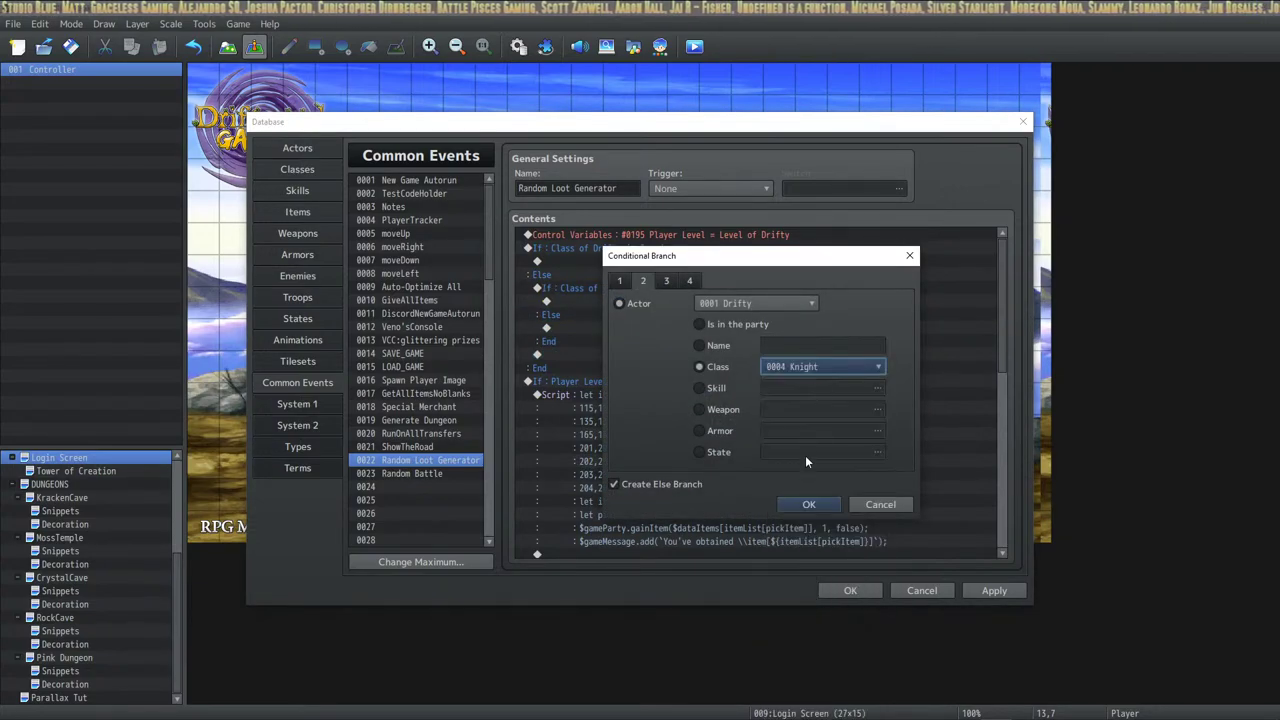
pyautogui.click(814, 505)
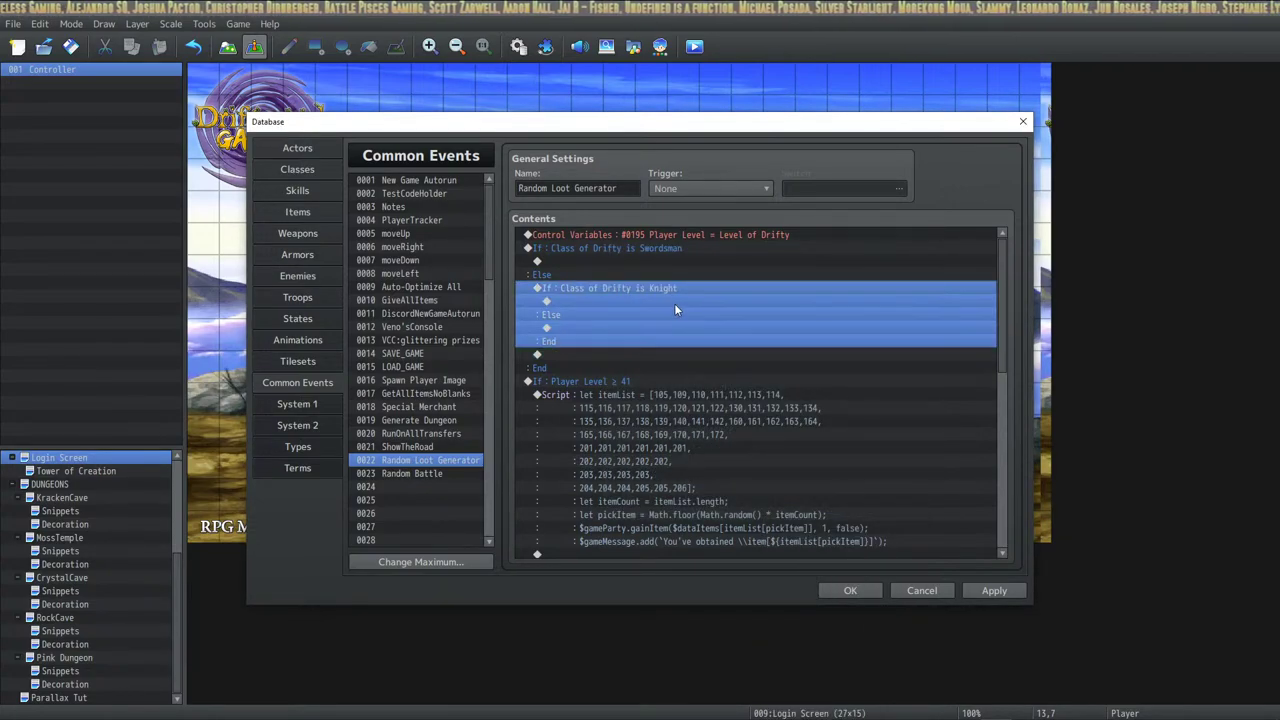
# Copy the Knight branch into its own Else section, set the copy's class to Magic Swordsman, and apply the database changes.
pyautogui.hotkey('ctrl', 'c')
pyautogui.click(578, 322)
pyautogui.hotkey('ctrl', 'v')
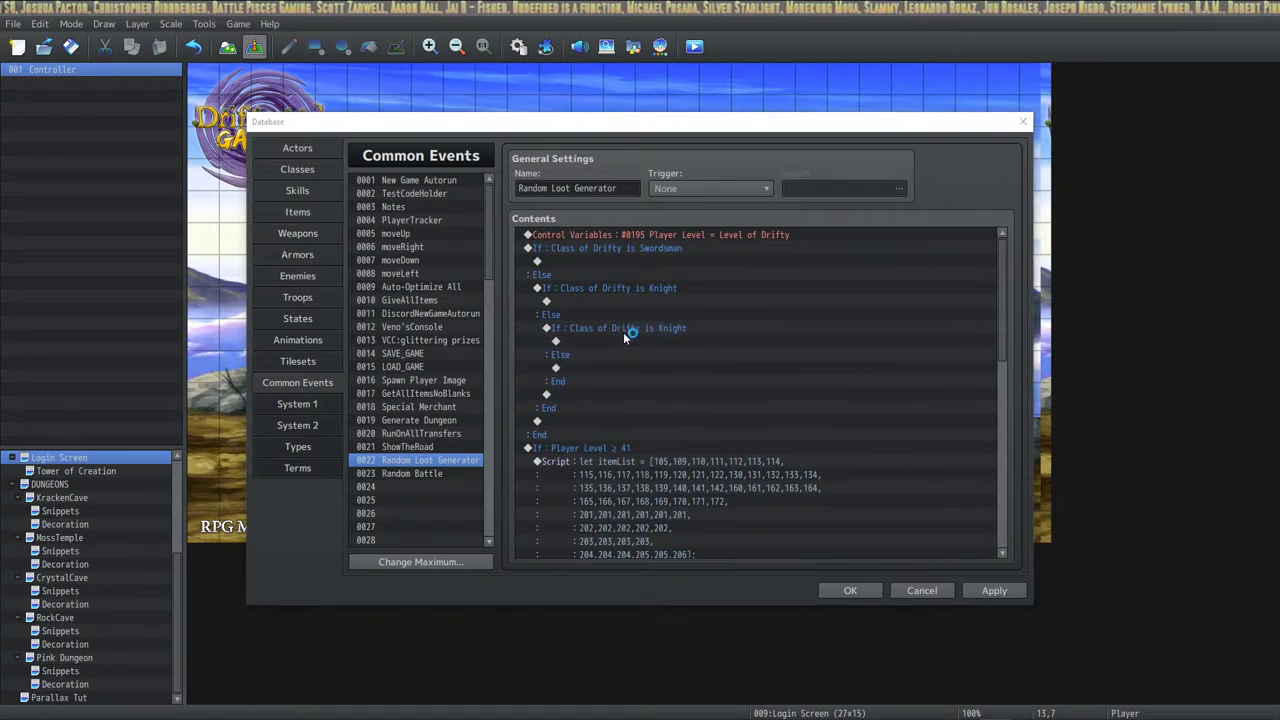
pyautogui.doubleClick(623, 330)
pyautogui.click(795, 366)
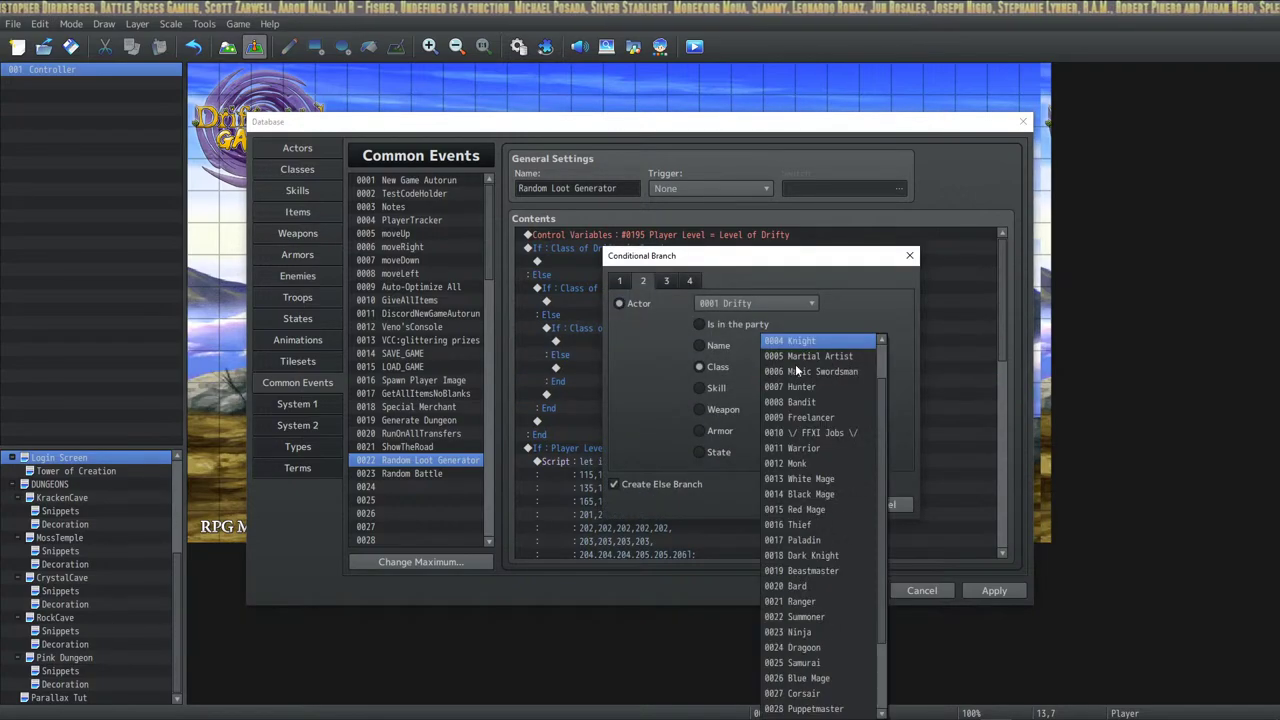
pyautogui.click(816, 377)
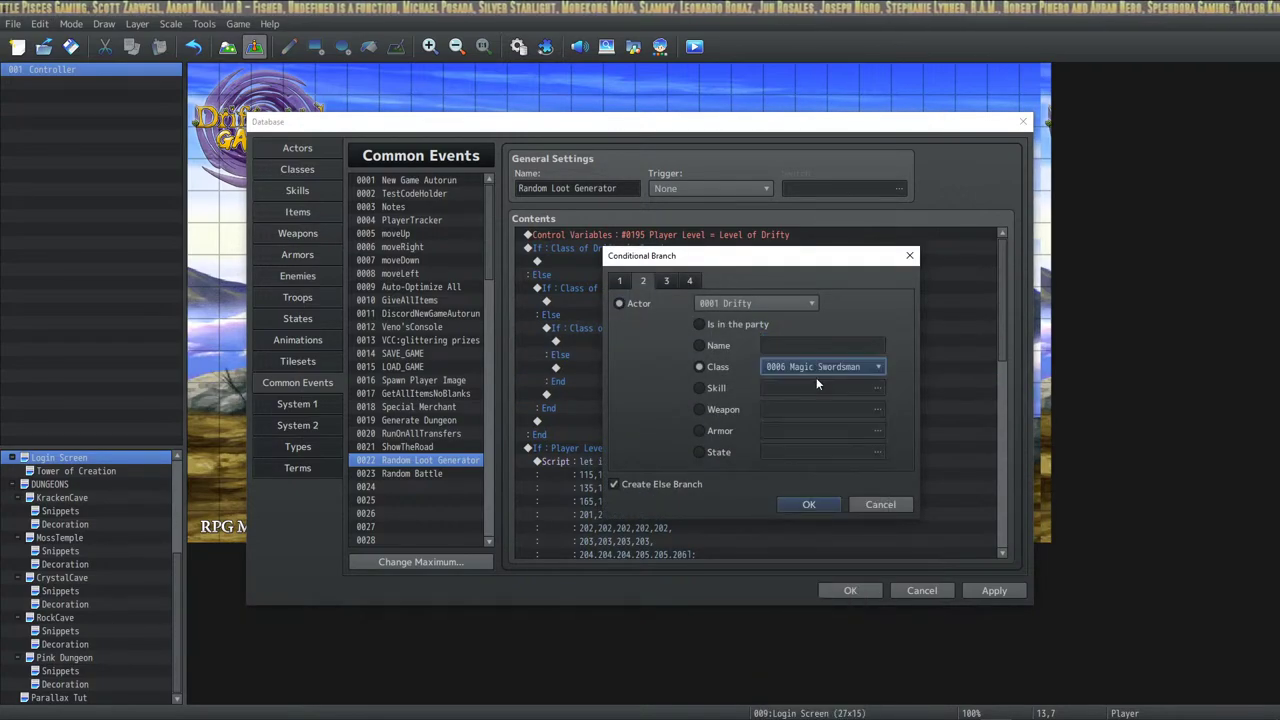
pyautogui.click(811, 504)
pyautogui.click(995, 590)
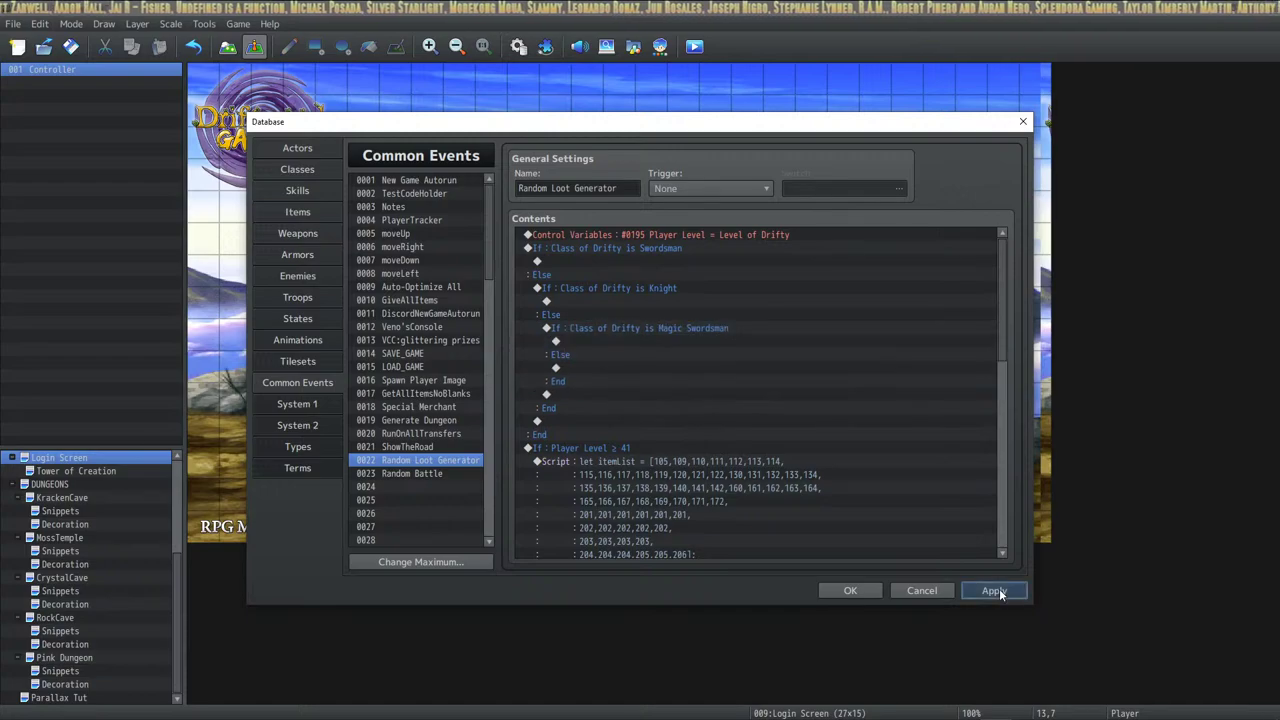
# Review the empty slots in the Swordsman, Knight and Magic Swordsman branches and the loot script under Player Level ≥ 41.
pyautogui.click(588, 262)
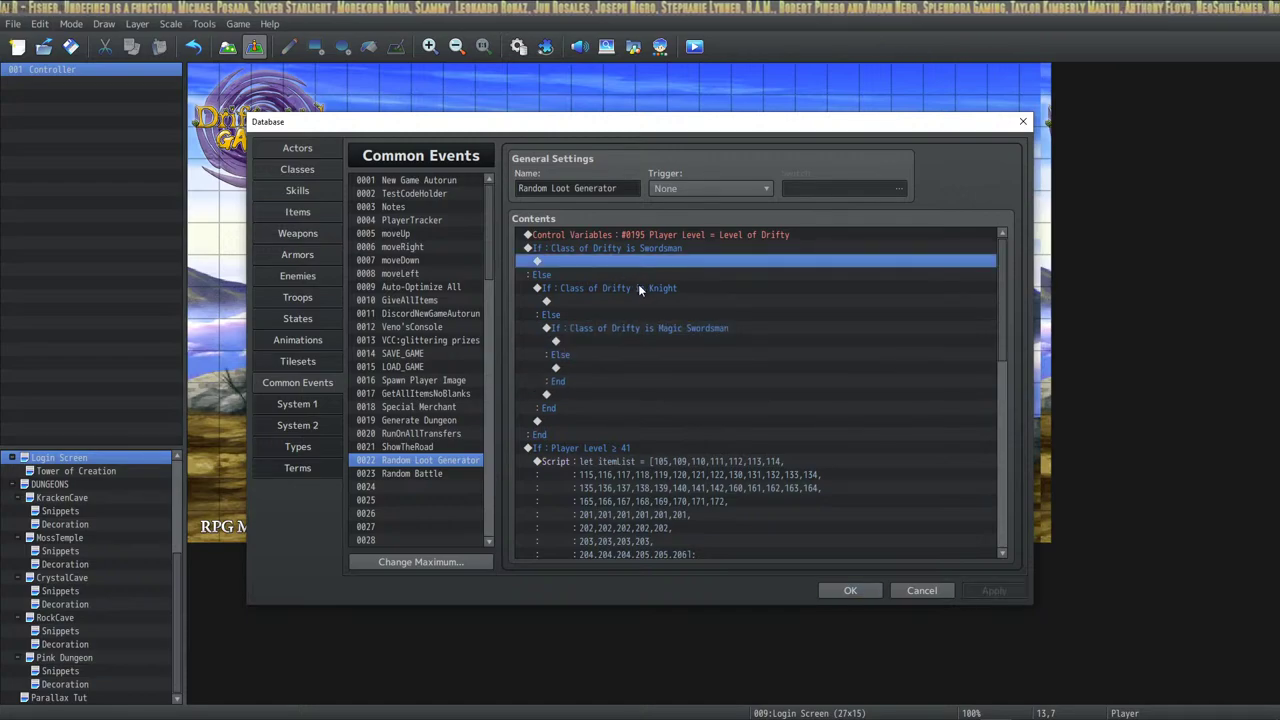
pyautogui.click(674, 461)
pyautogui.click(613, 261)
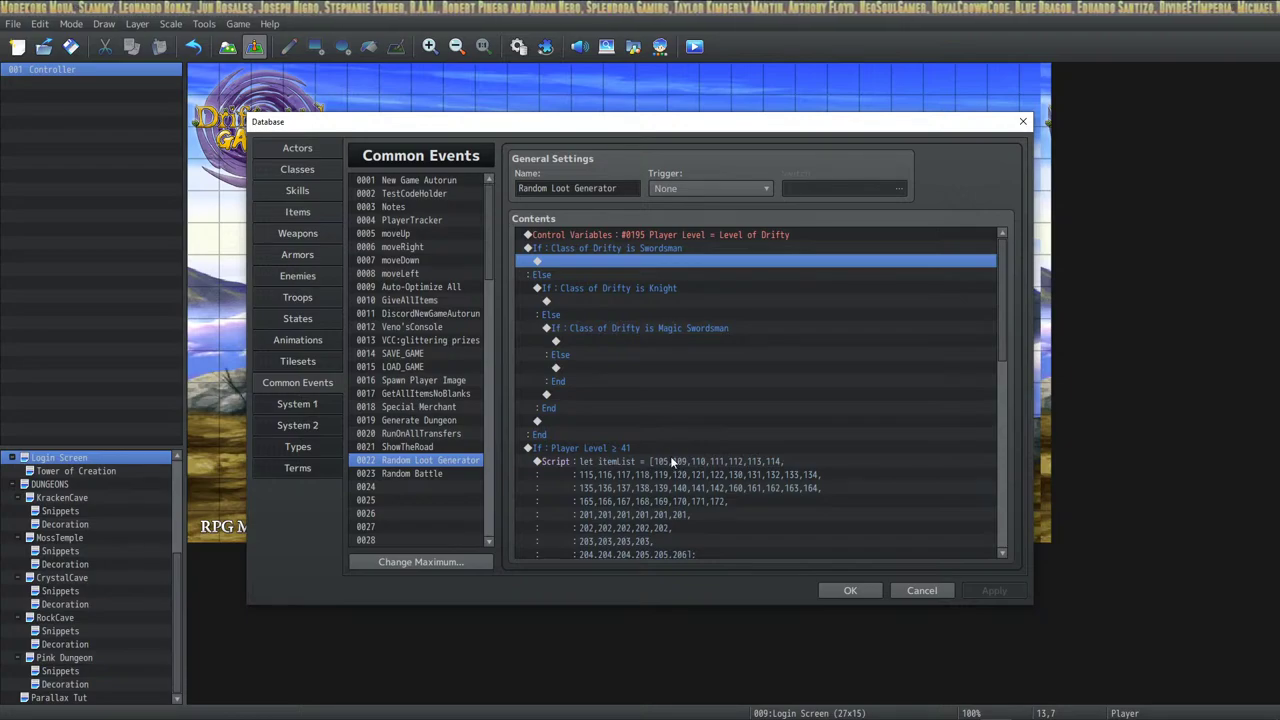
pyautogui.click(611, 297)
pyautogui.click(617, 261)
pyautogui.click(616, 289)
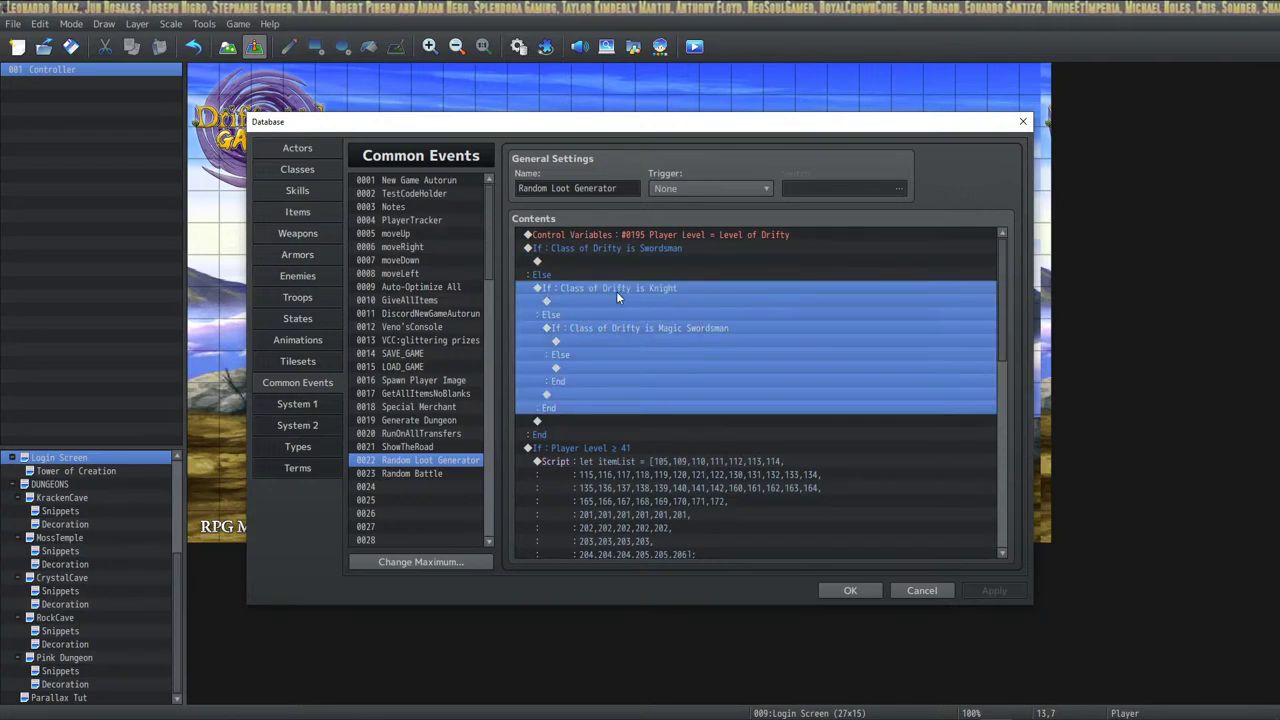
pyautogui.click(614, 303)
pyautogui.click(612, 343)
pyautogui.click(610, 368)
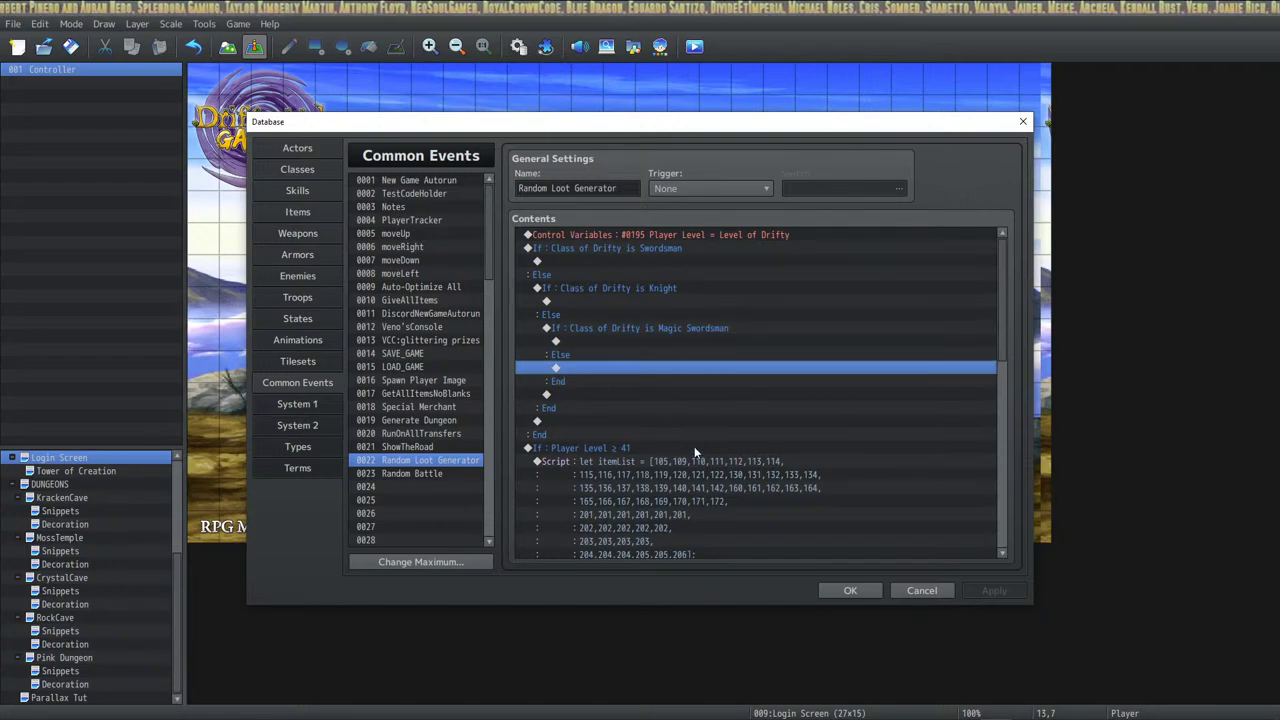
# Delete the Swordsman conditional branch with its nested Knight and Magic Swordsman branches from the Random Loot Generator event.
pyautogui.scroll(-2, 690, 446)
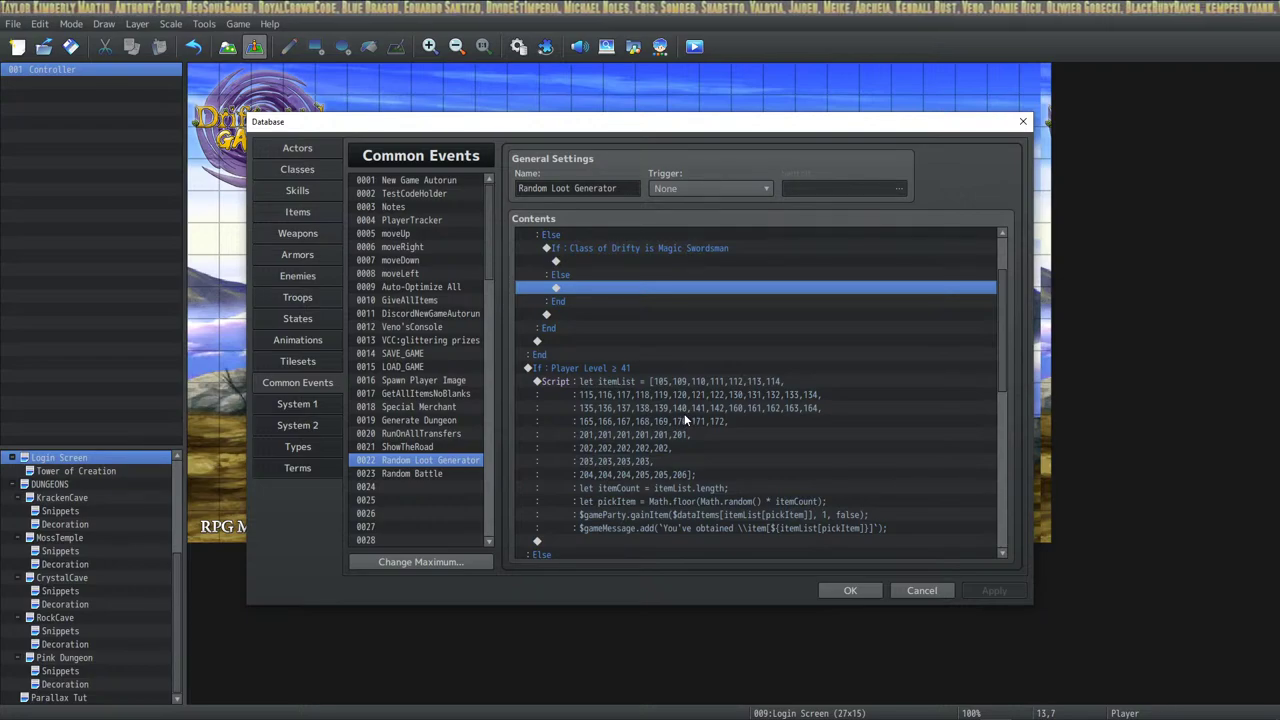
pyautogui.scroll(-1, 684, 413)
pyautogui.scroll(2, 683, 413)
pyautogui.scroll(1, 682, 413)
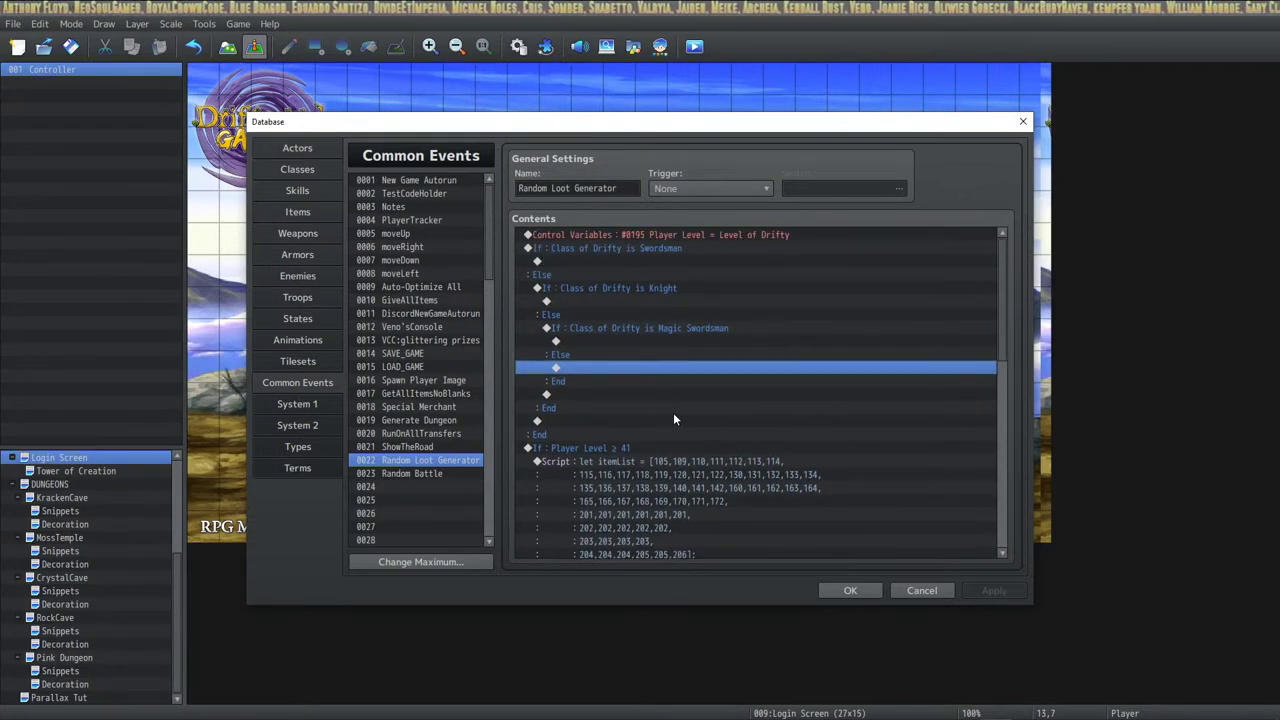
pyautogui.click(652, 247)
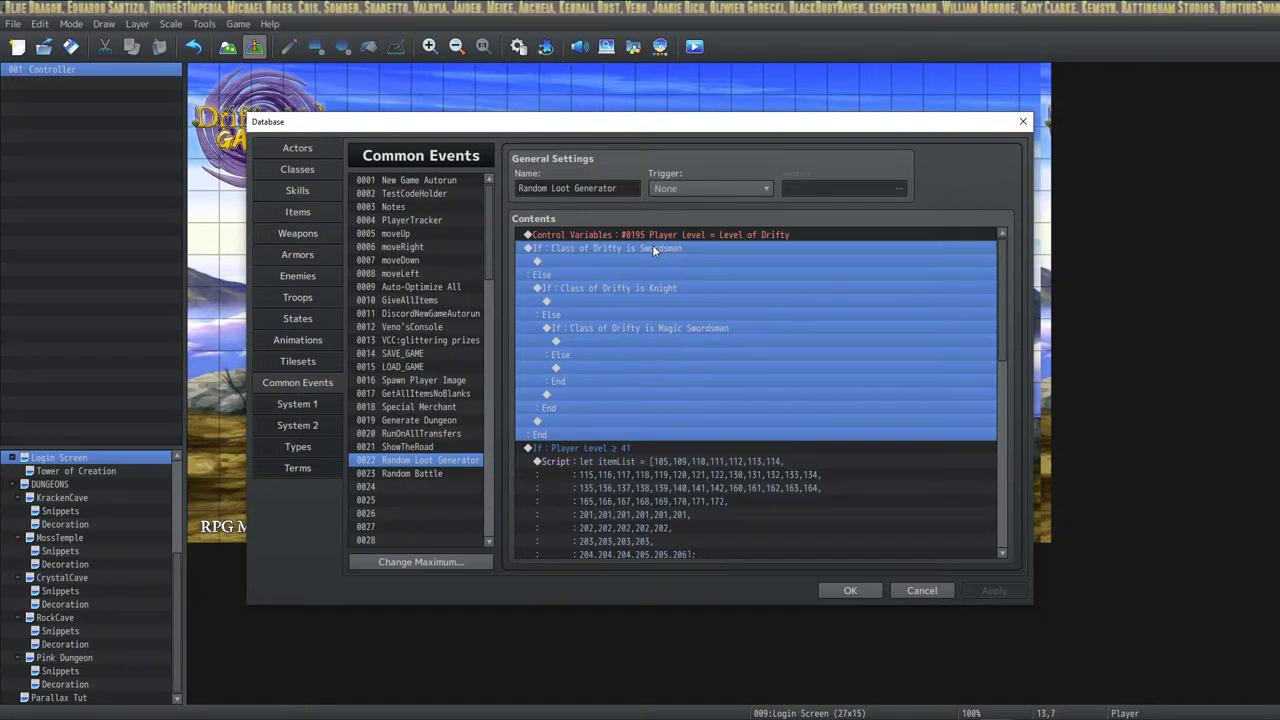
pyautogui.press('Delete')
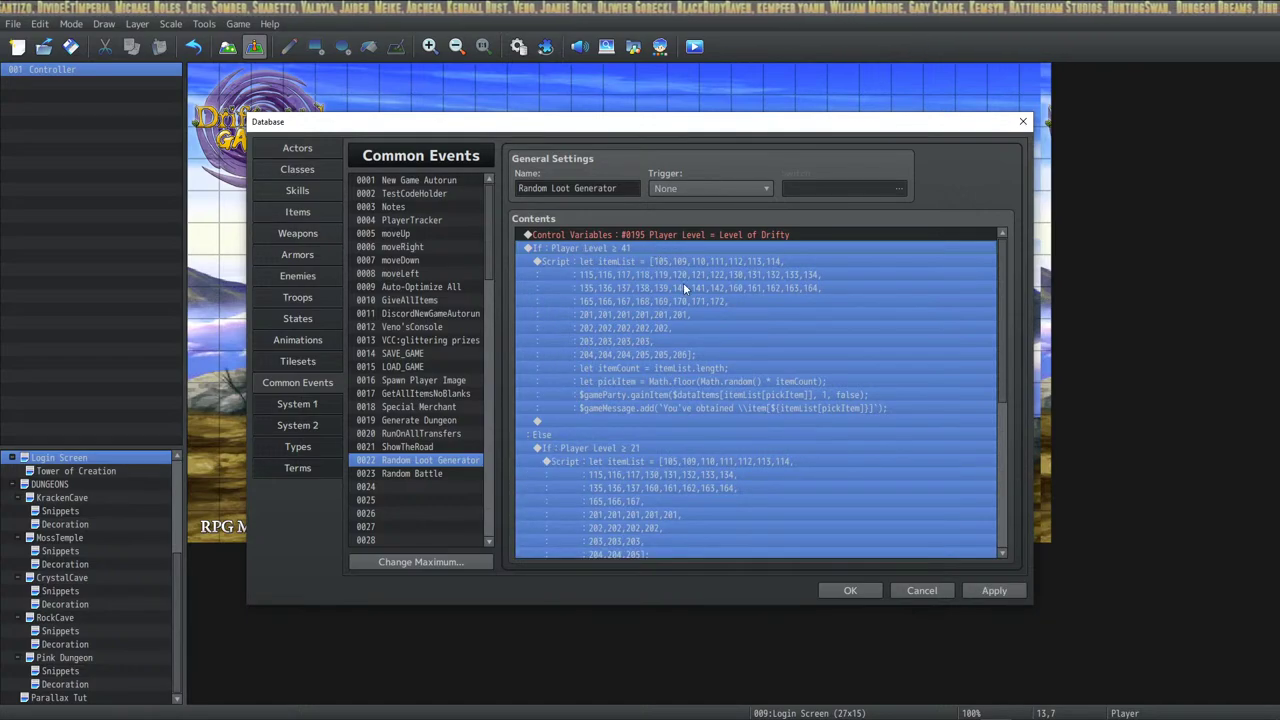
# Switch to Visual Studio Code and examine the item IDs listed in the loot script's itemList array.
pyautogui.hotkey('alt', 'Tab')
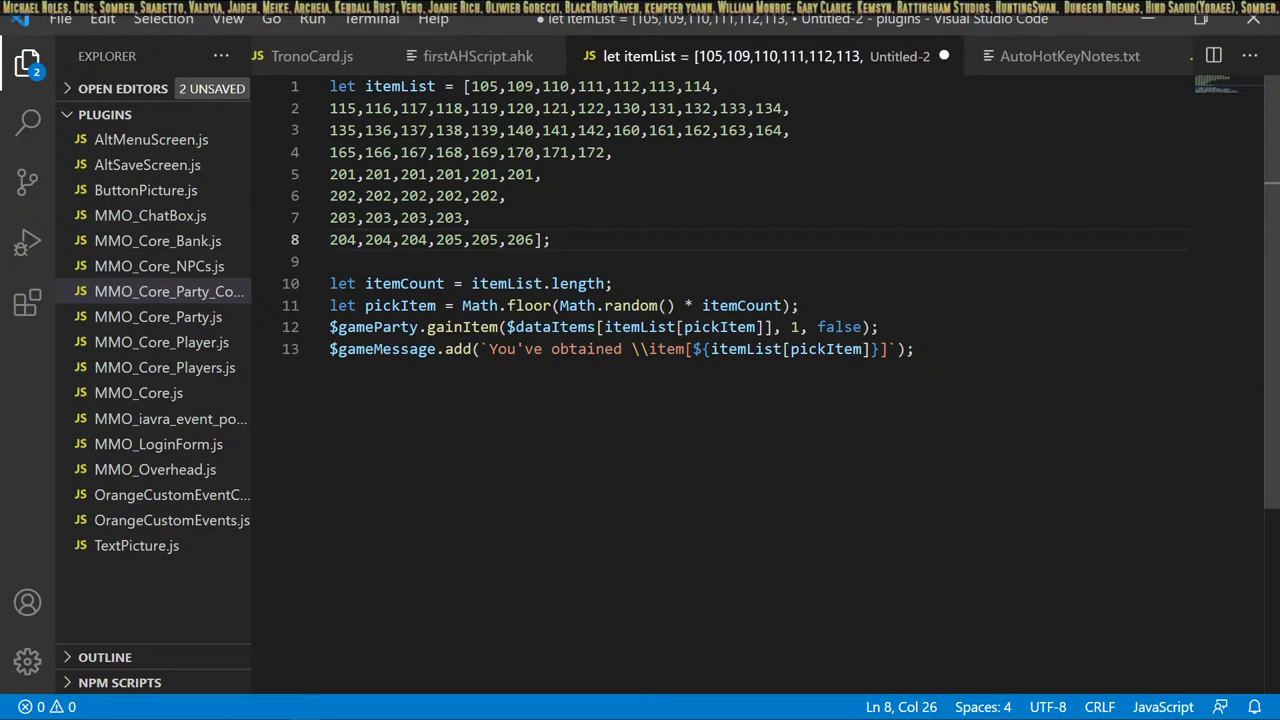
pyautogui.click(493, 87)
pyautogui.click(507, 86)
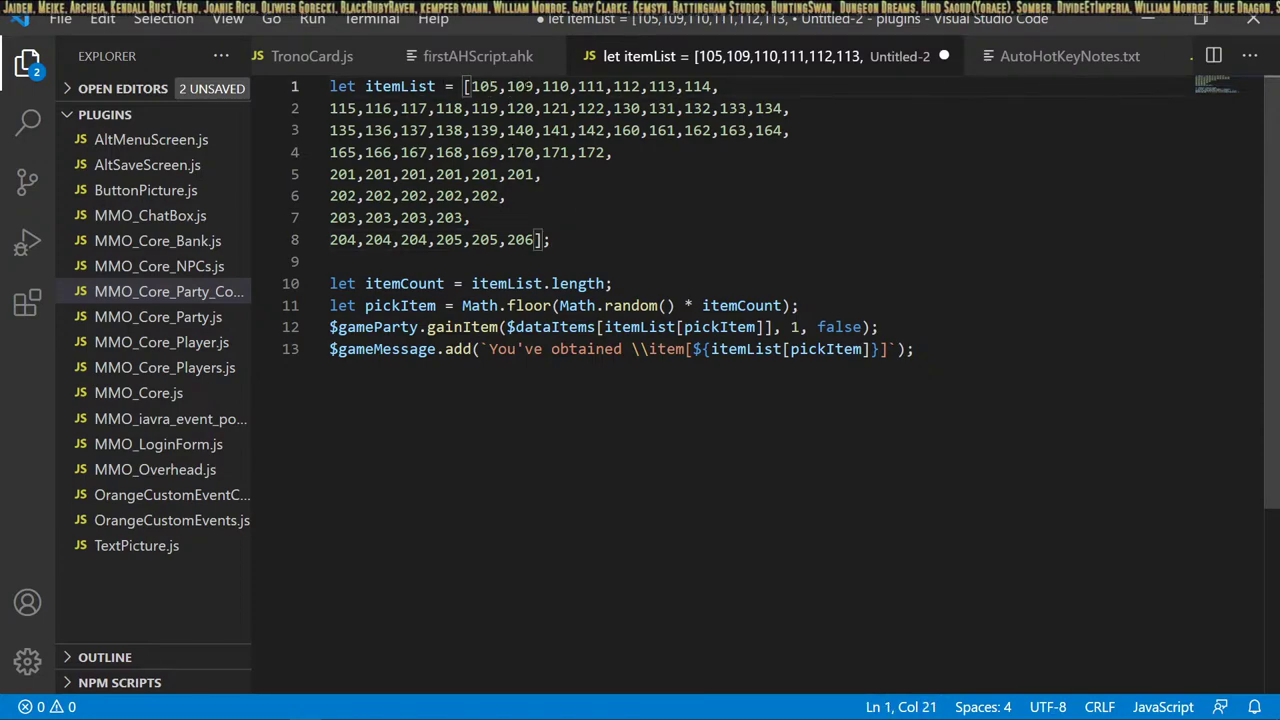
pyautogui.click(466, 86)
pyautogui.click(533, 86)
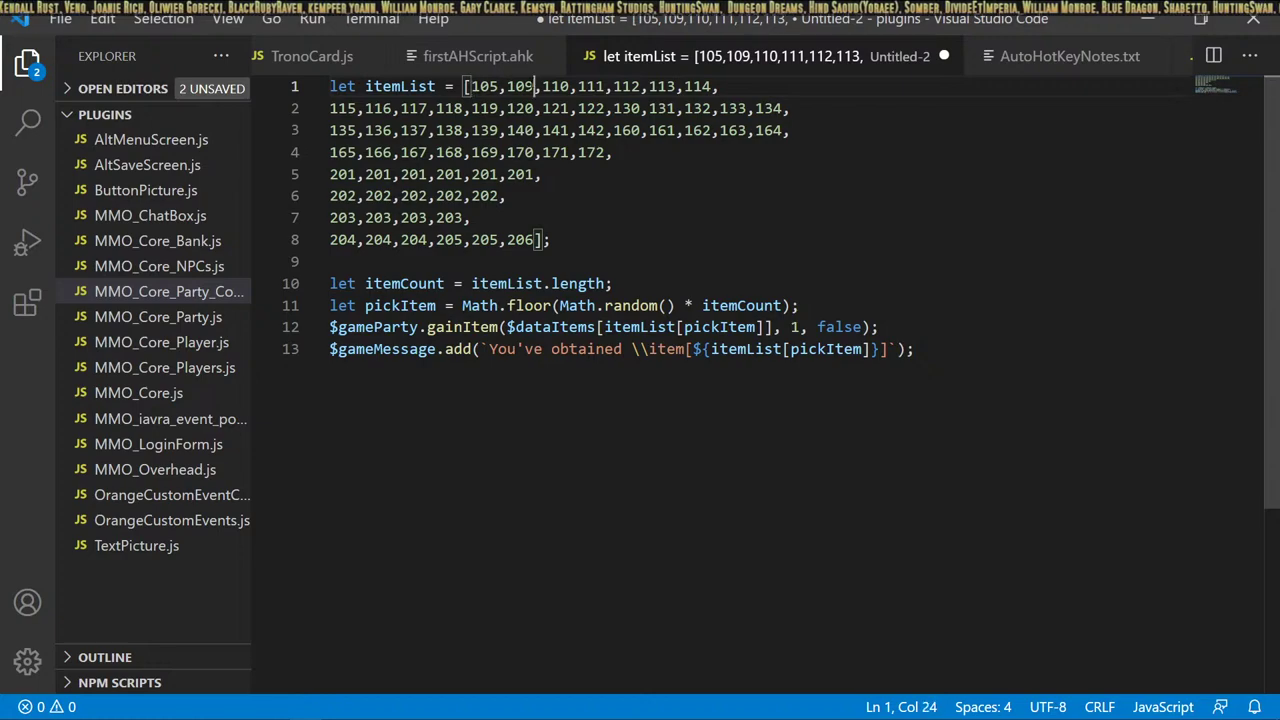
pyautogui.click(560, 86)
pyautogui.click(586, 86)
pyautogui.click(622, 86)
pyautogui.click(658, 86)
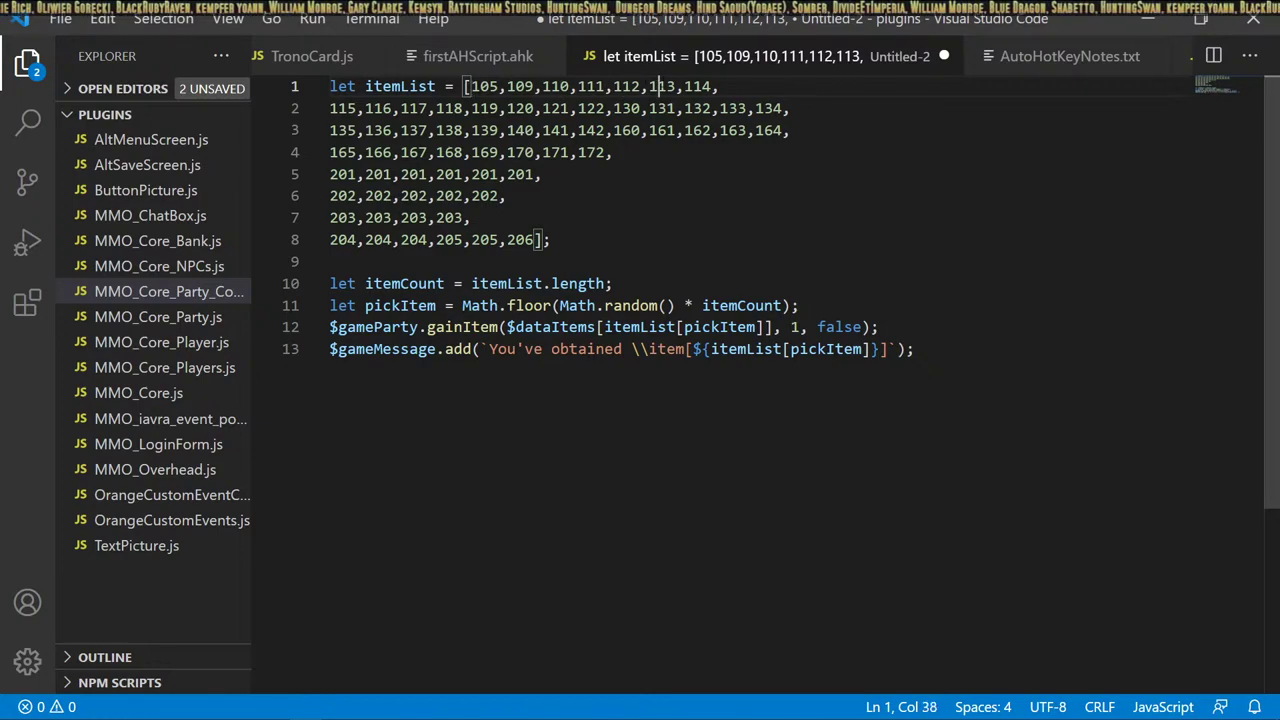
pyautogui.click(711, 86)
pyautogui.click(383, 86)
pyautogui.click(506, 86)
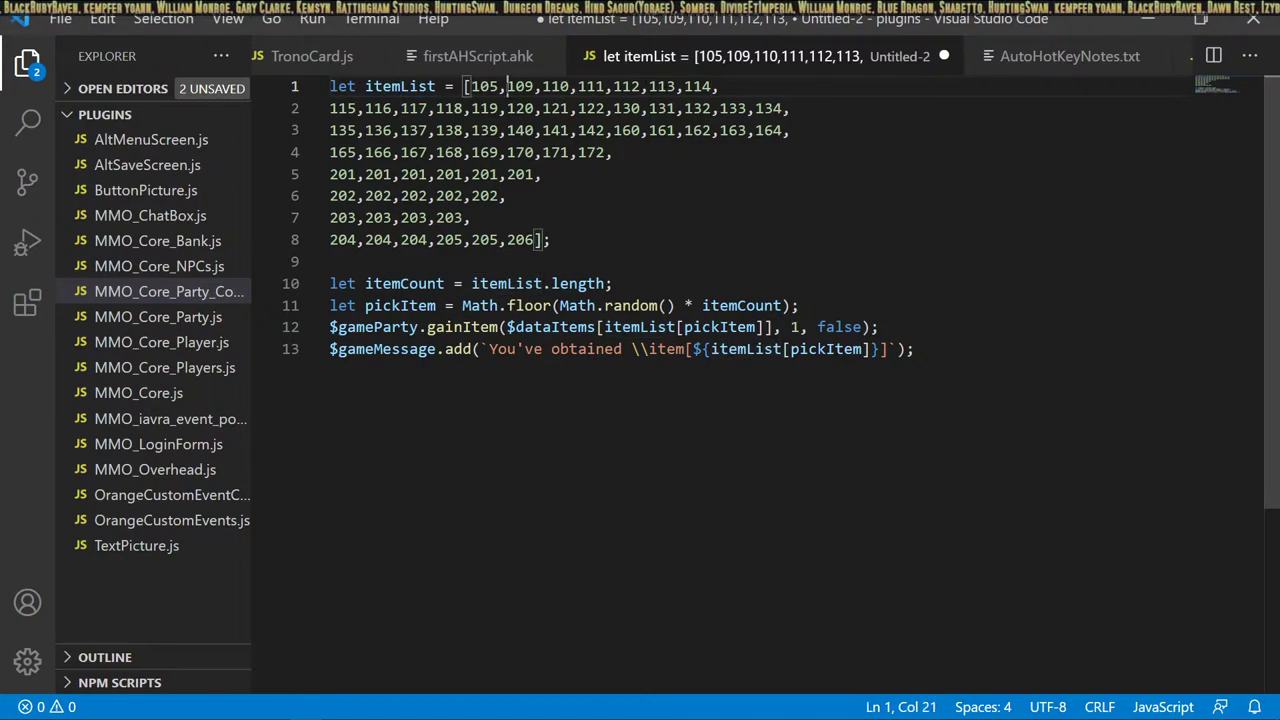
pyautogui.click(594, 86)
pyautogui.click(409, 130)
pyautogui.click(588, 108)
pyautogui.click(463, 152)
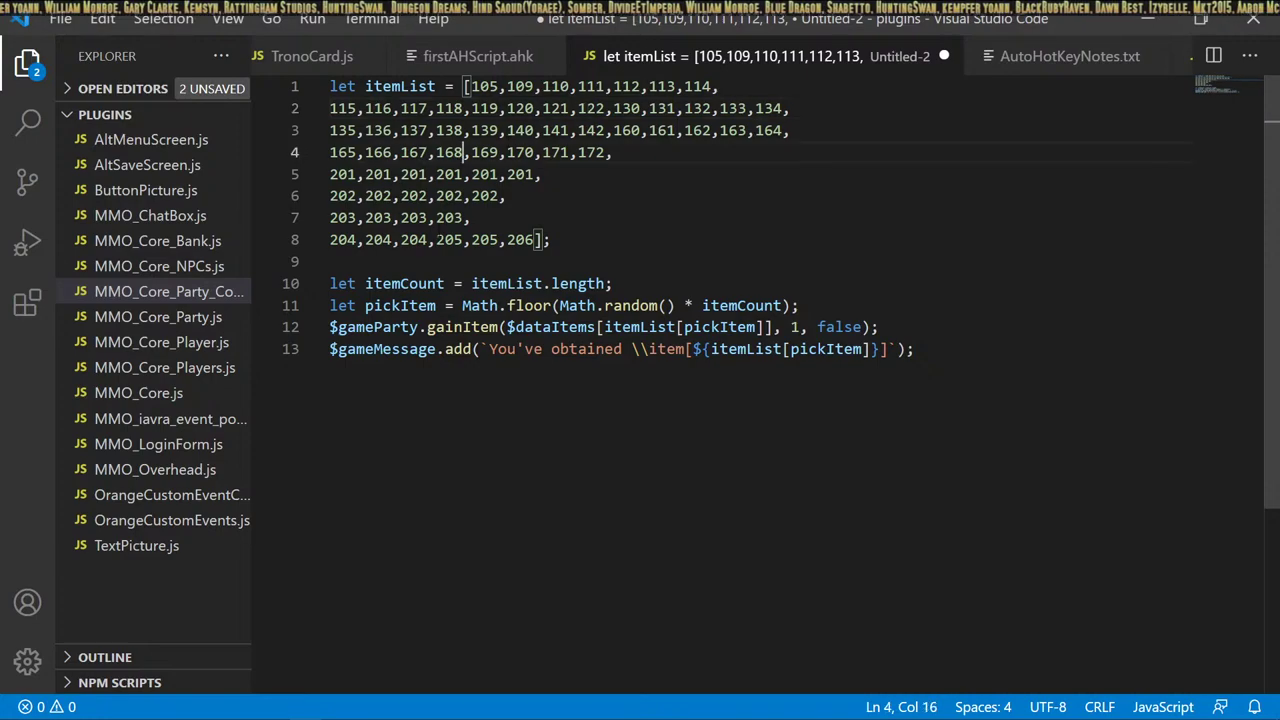
pyautogui.click(437, 239)
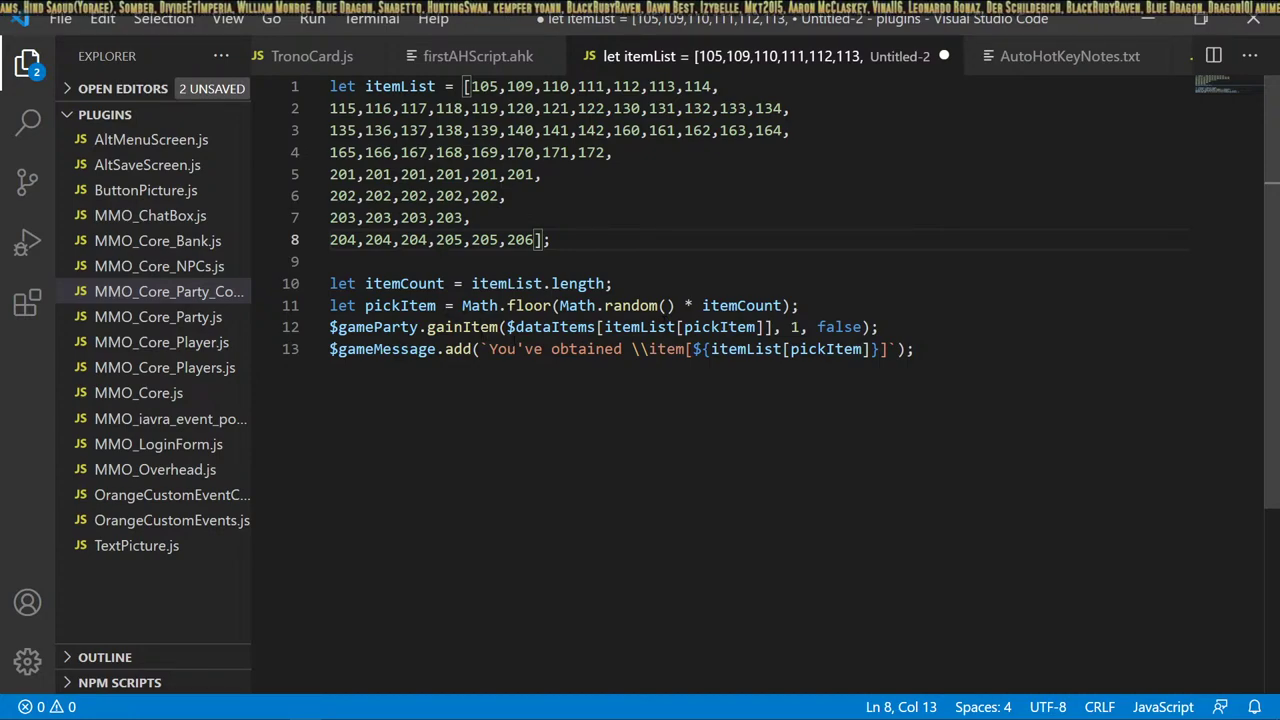
# Examine the $dataItems reference in the script's gainItem line, focusing on the word Items.
pyautogui.click(544, 327)
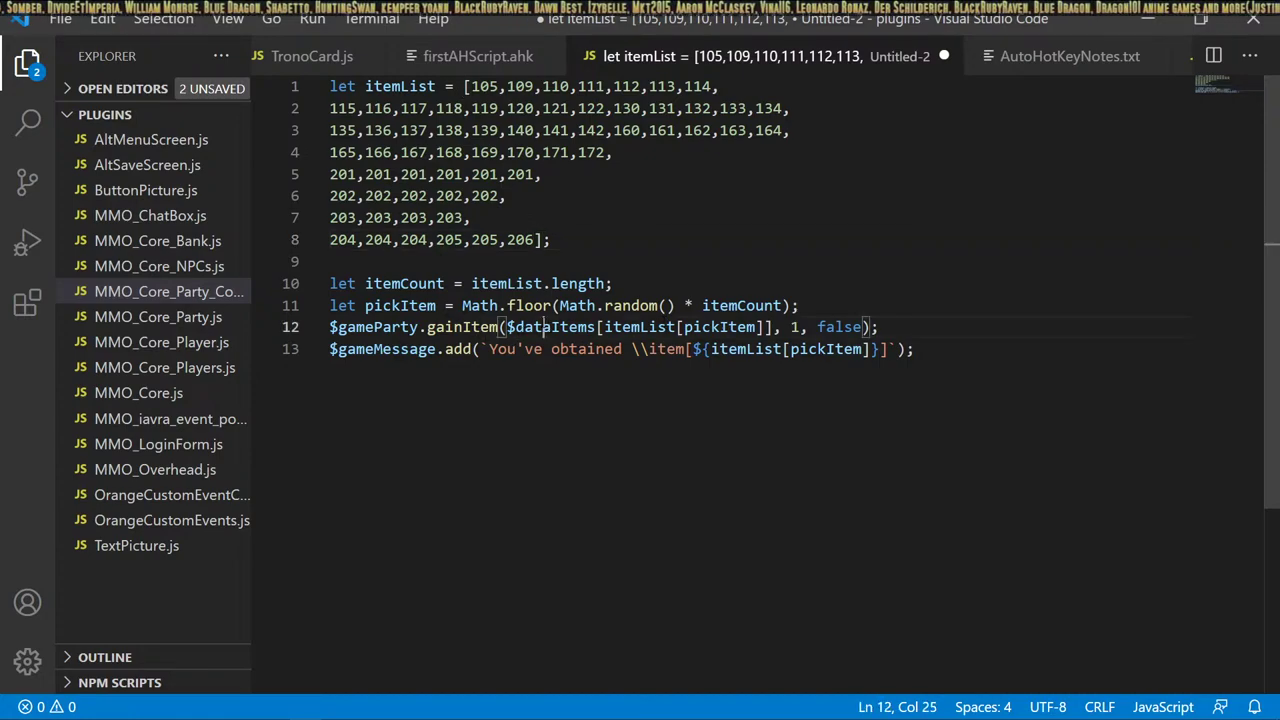
pyautogui.moveTo(507, 327); pyautogui.dragTo(596, 327)
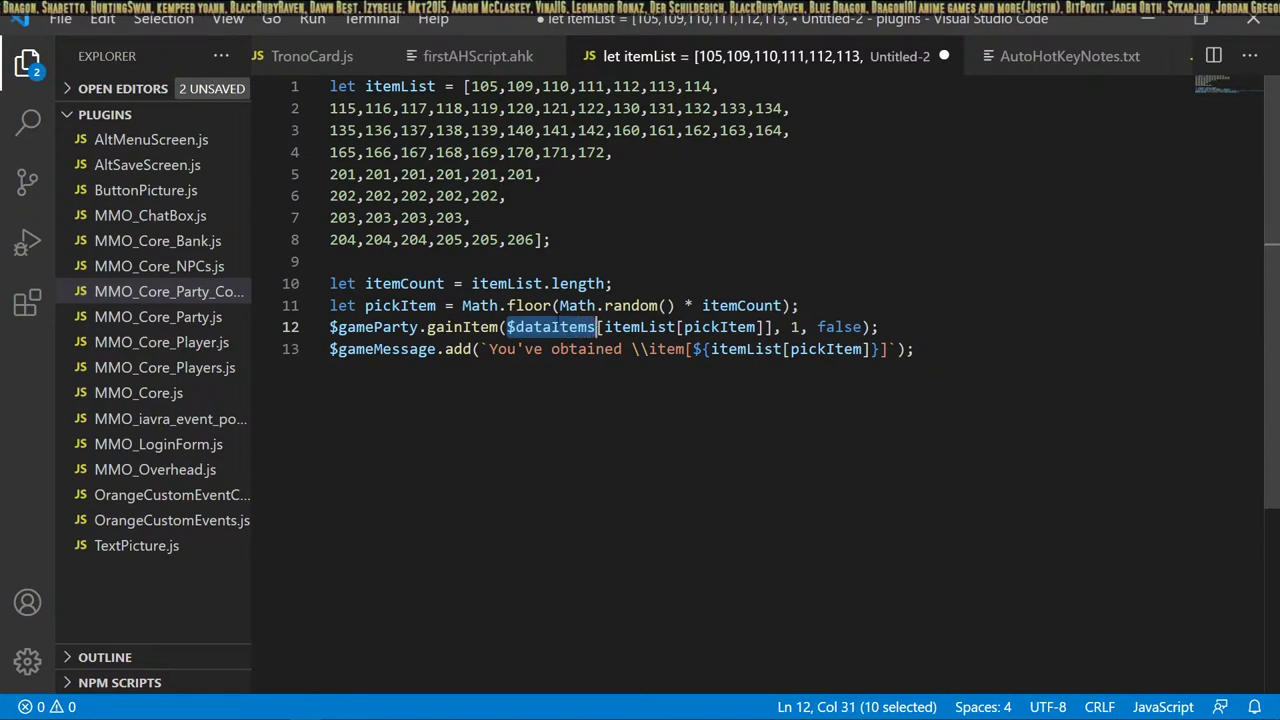
pyautogui.click(560, 327)
pyautogui.moveTo(551, 327); pyautogui.dragTo(596, 327)
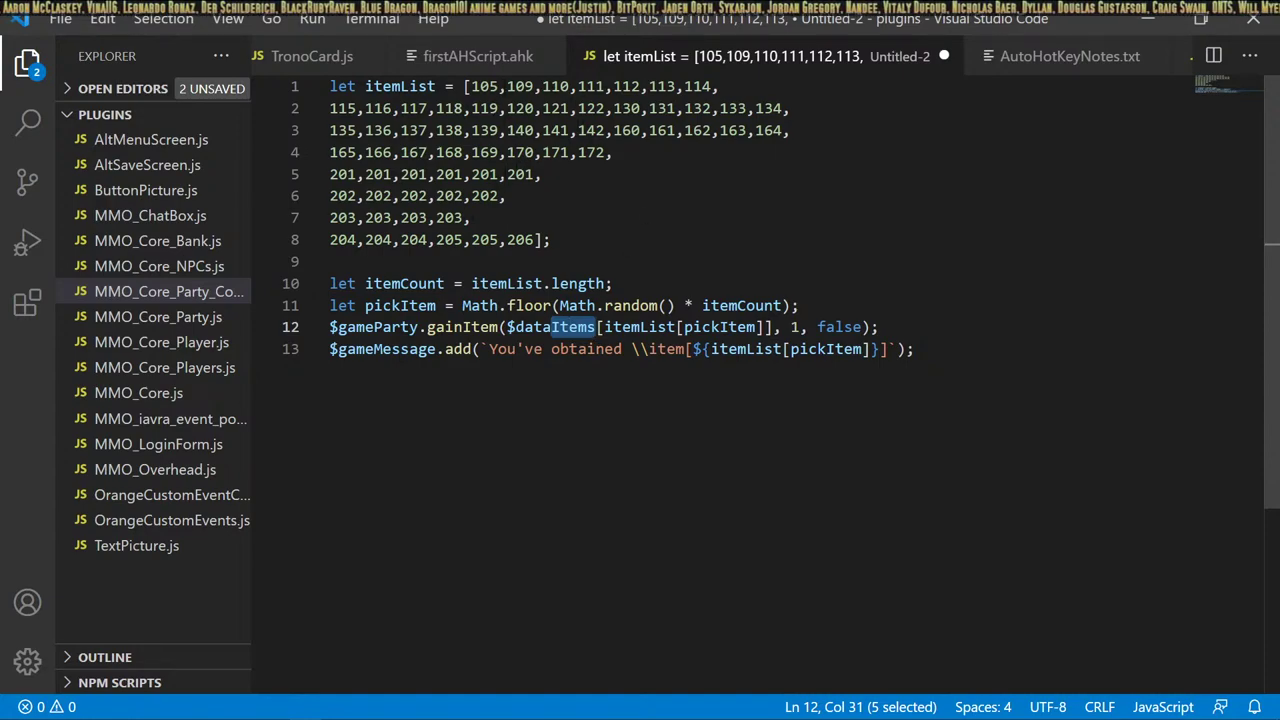
pyautogui.click(578, 305)
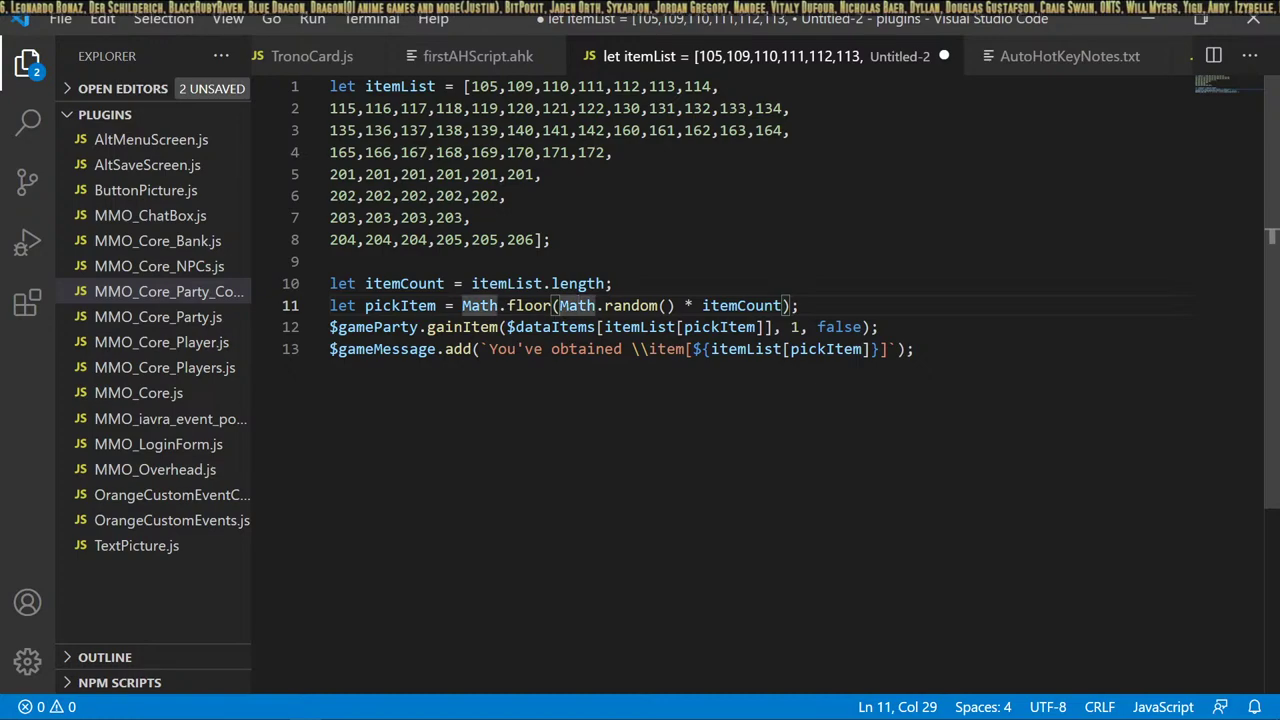
pyautogui.moveTo(551, 327); pyautogui.dragTo(598, 327)
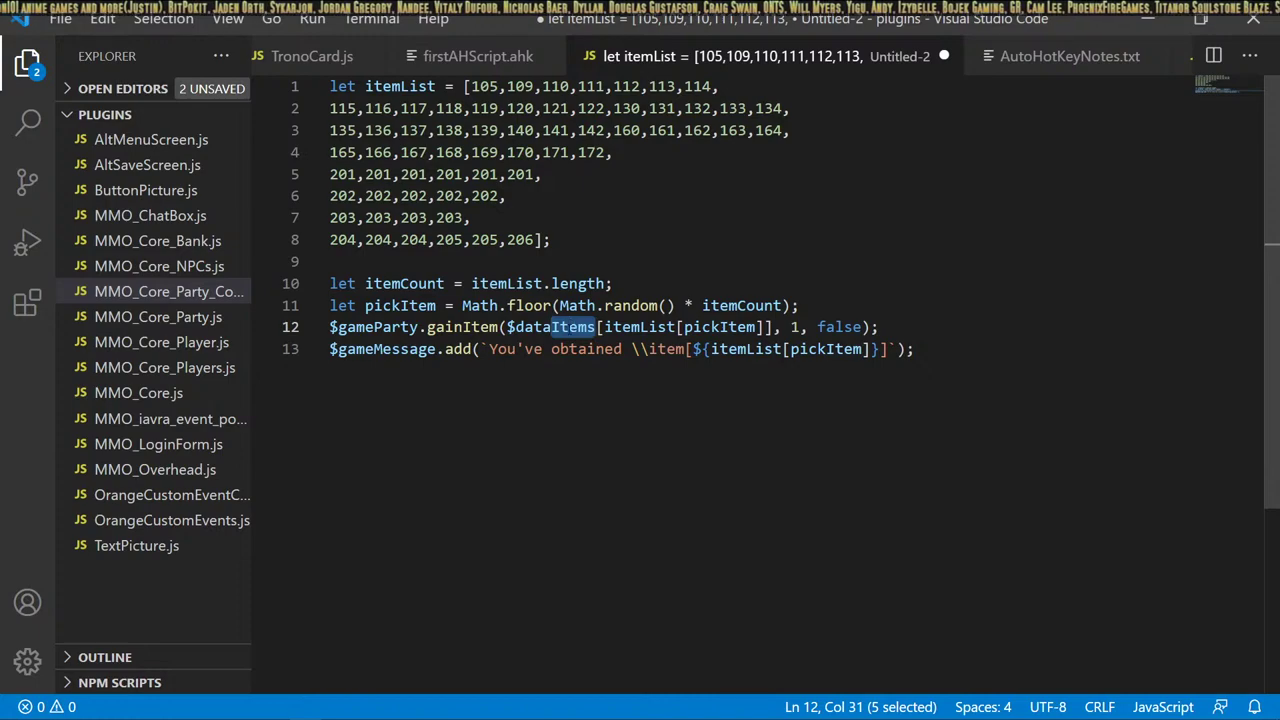
# Review the rows of IDs in the itemList array again, from the first line to the last.
pyautogui.click(534, 108)
pyautogui.click(516, 130)
pyautogui.click(490, 152)
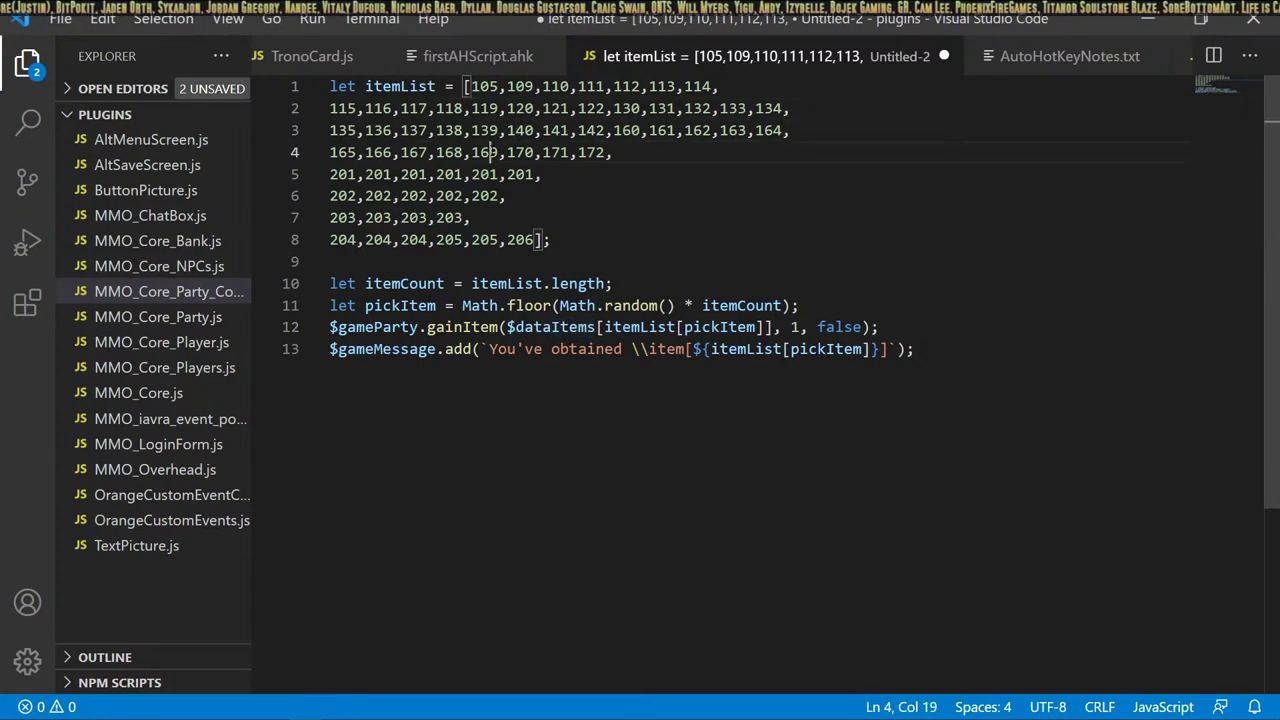
pyautogui.click(463, 174)
pyautogui.click(445, 217)
pyautogui.click(437, 239)
pyautogui.click(482, 152)
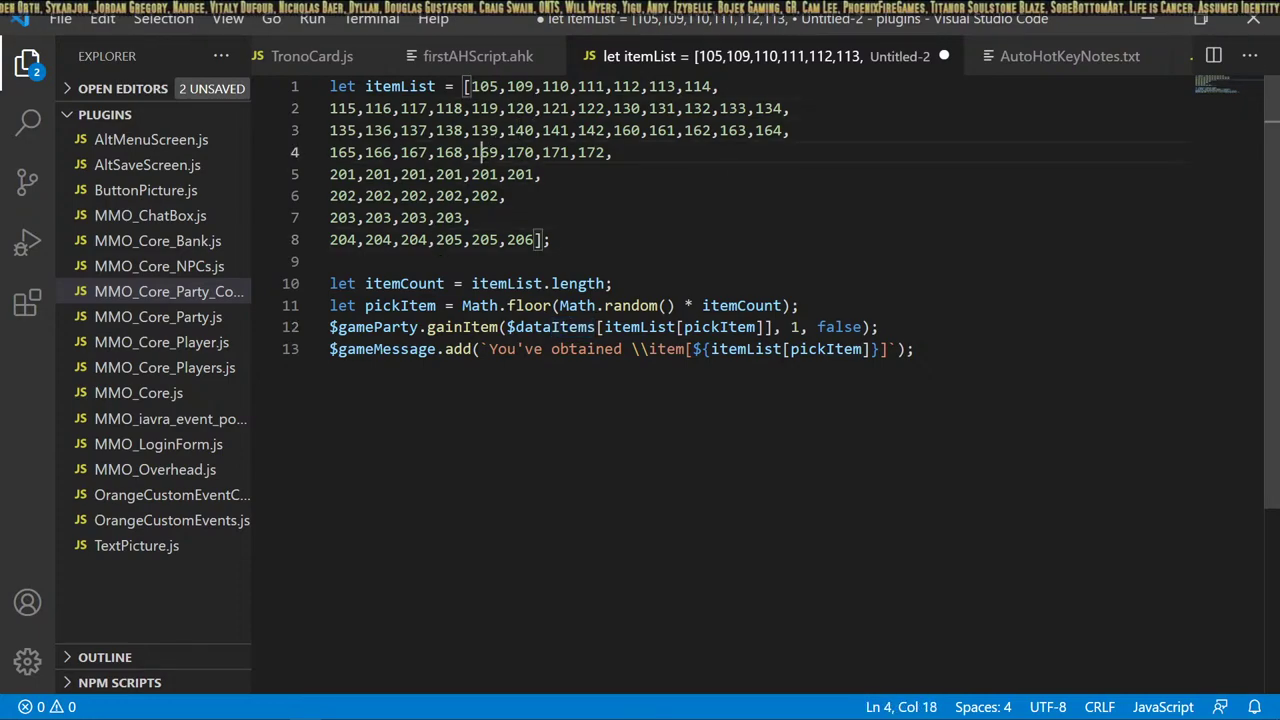
pyautogui.click(544, 108)
pyautogui.click(562, 108)
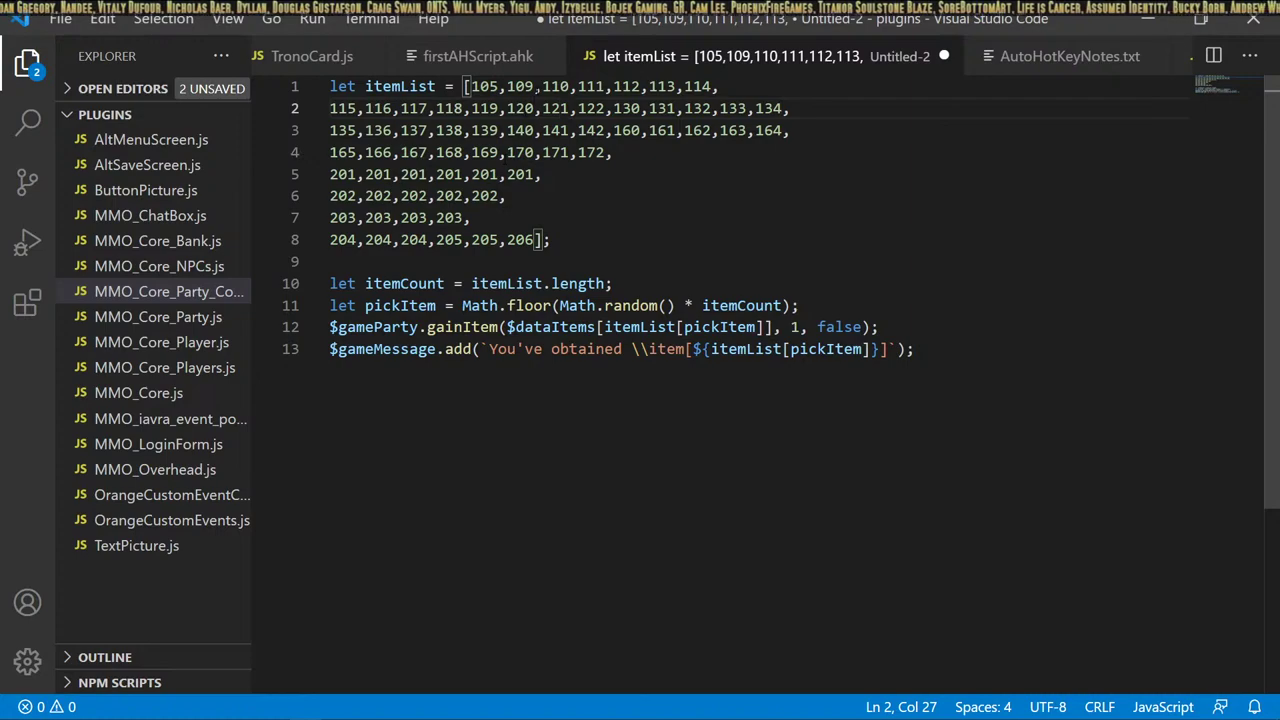
pyautogui.click(535, 86)
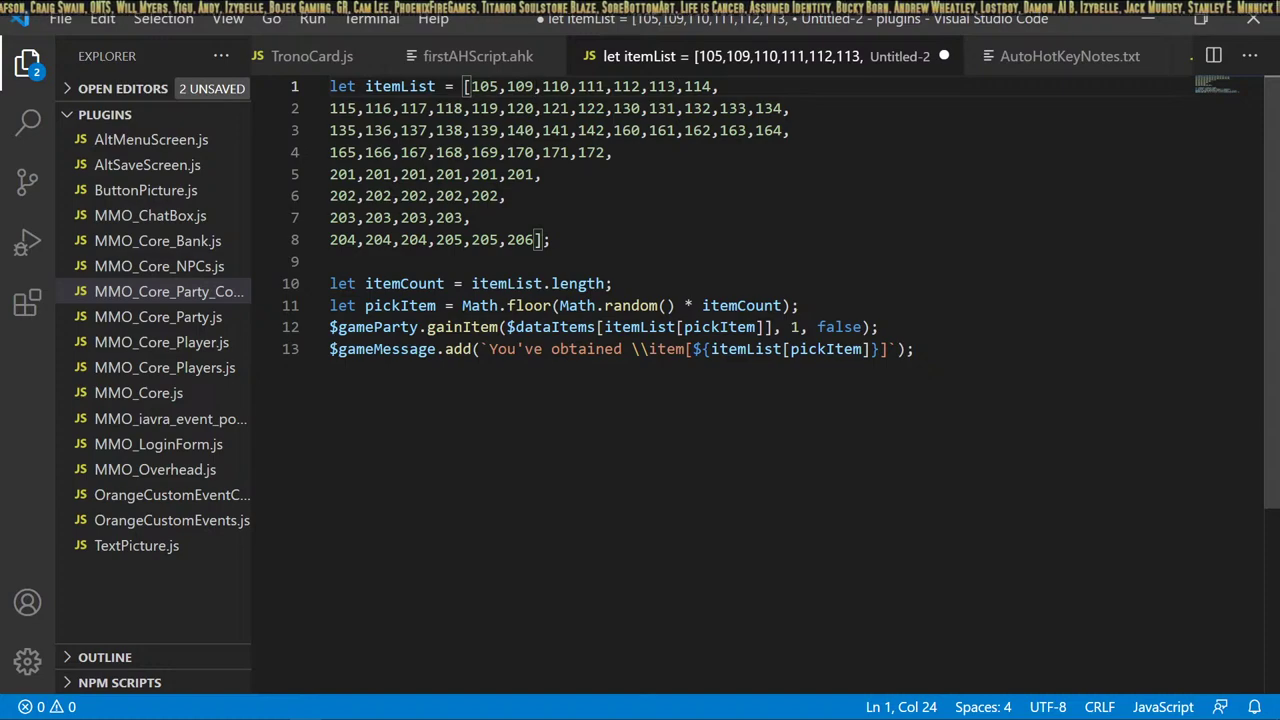
# Copy the entire loot script, switch to Discord, and open the code_dump channel of the Driftwood Gaming server.
pyautogui.moveTo(914, 349); pyautogui.dragTo(331, 87)
pyautogui.hotkey('ctrl', 'c')
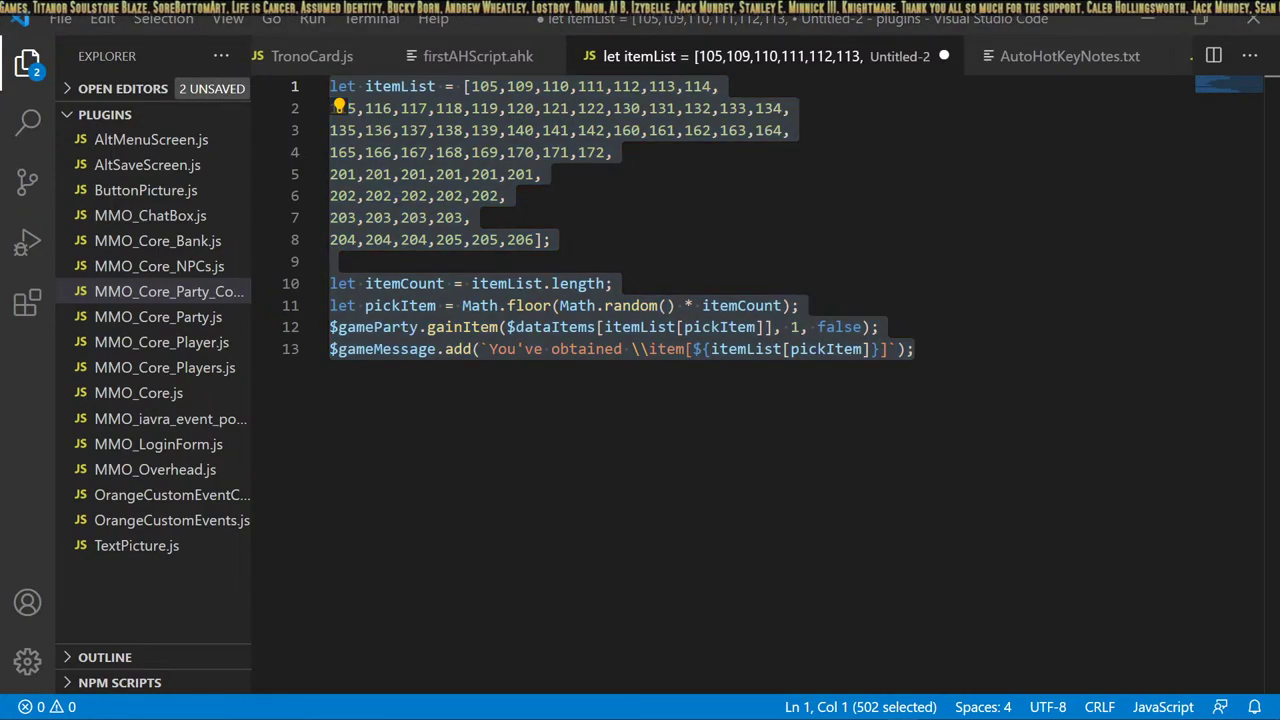
pyautogui.moveTo(1279, 60); pyautogui.dragTo(477, 41)
pyautogui.scroll(-3, 400, 350)
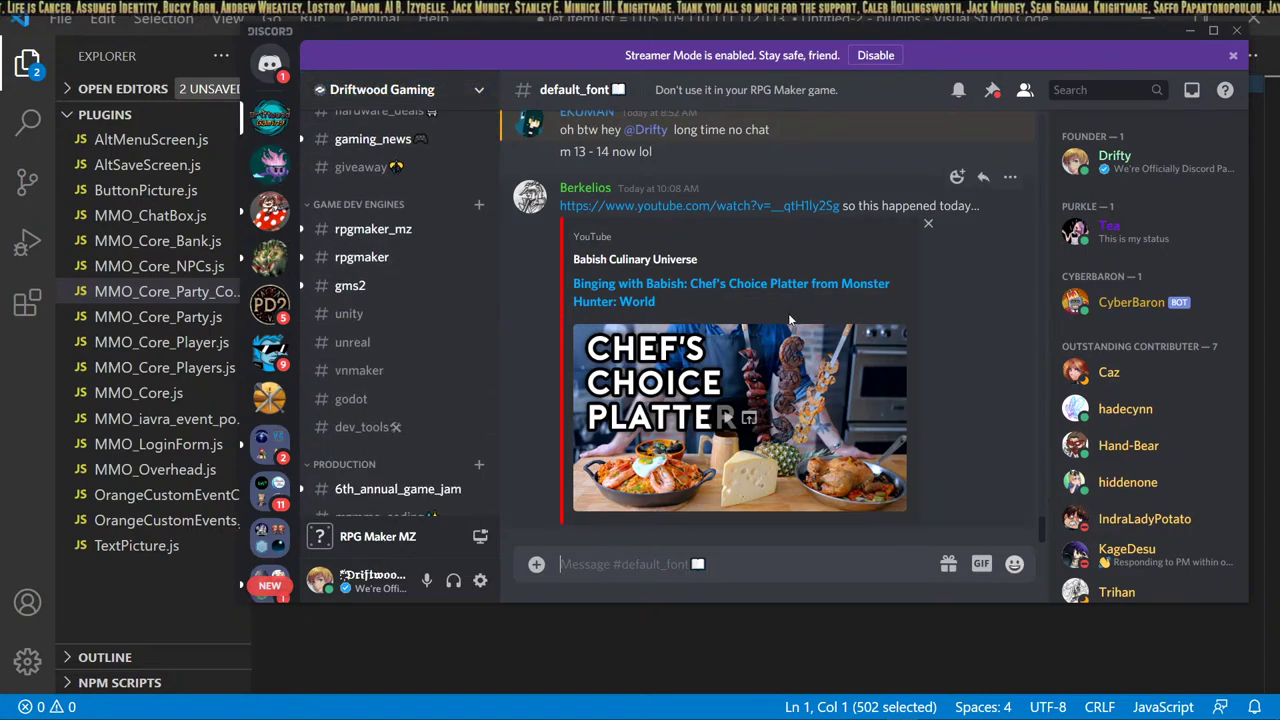
pyautogui.scroll(-1, 383, 259)
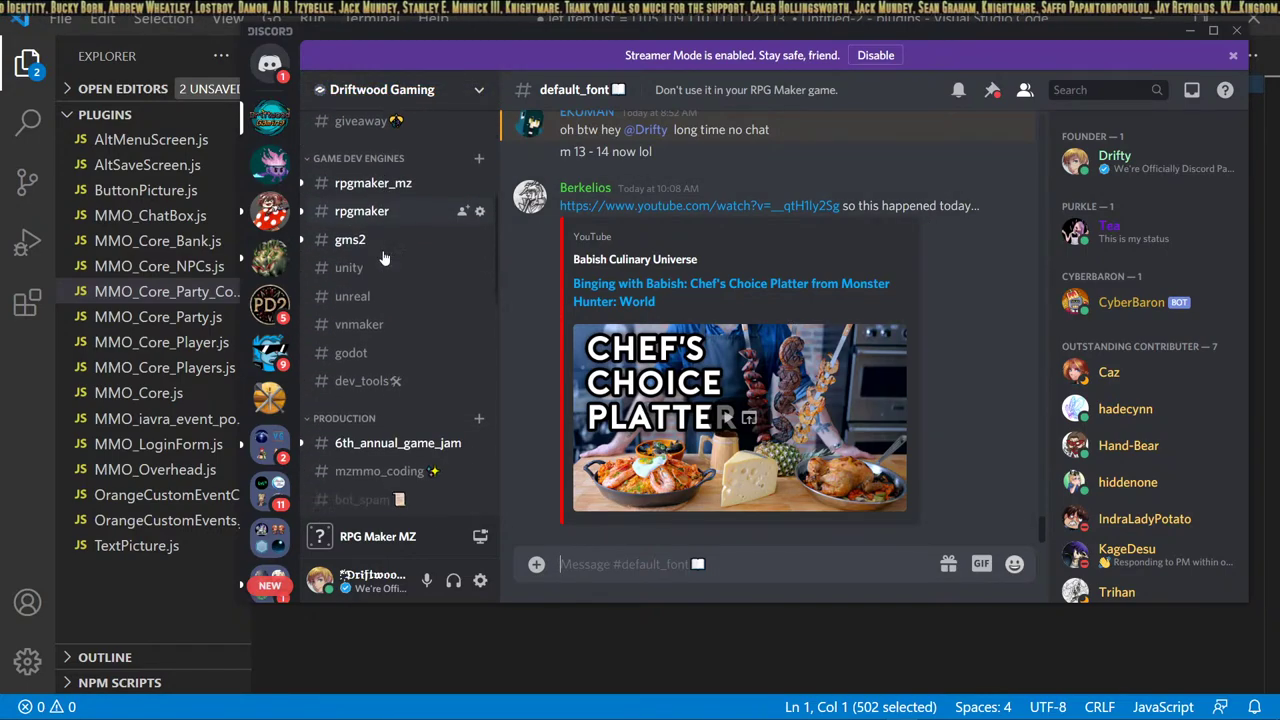
pyautogui.scroll(6, 390, 300)
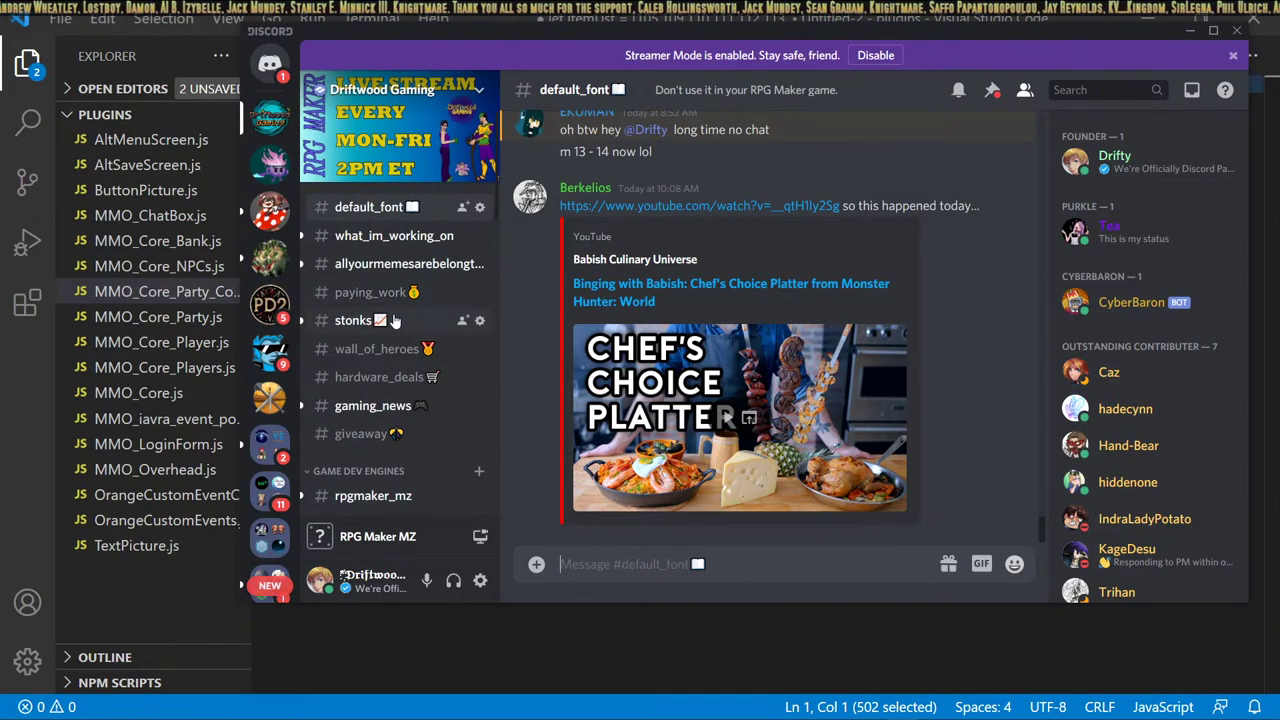
pyautogui.scroll(-8, 393, 320)
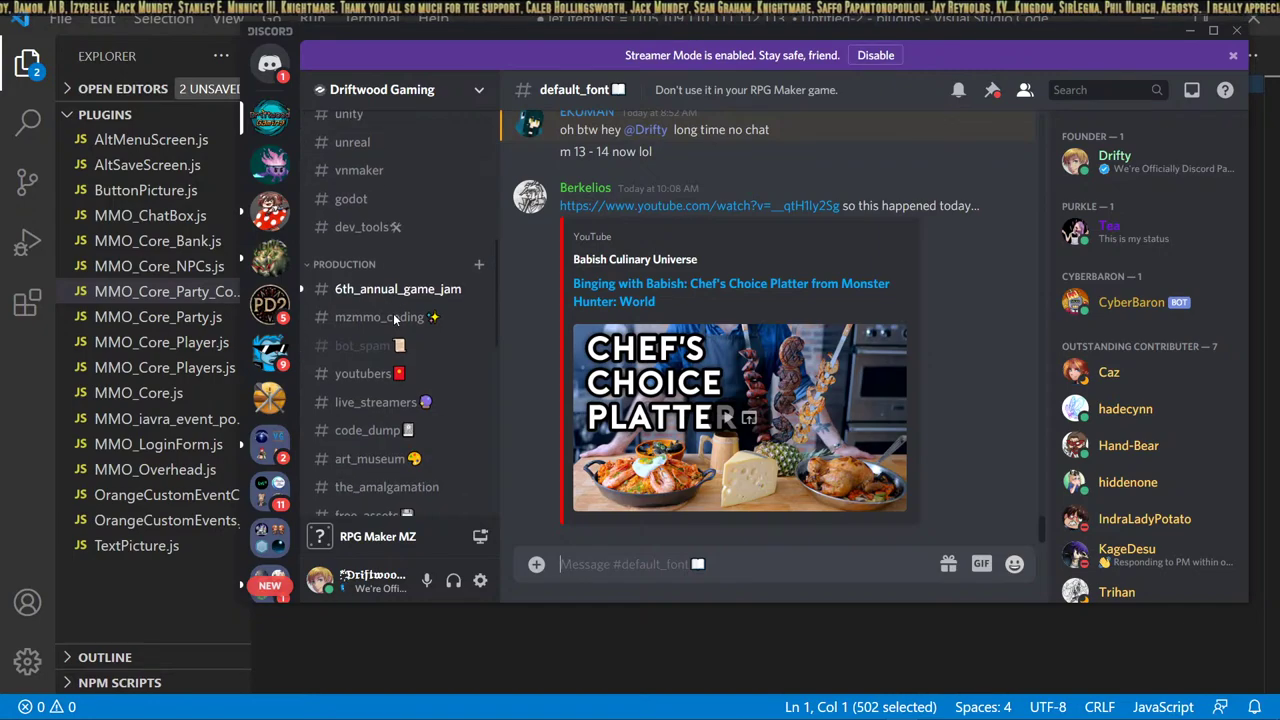
pyautogui.scroll(-1, 395, 318)
pyautogui.click(367, 363)
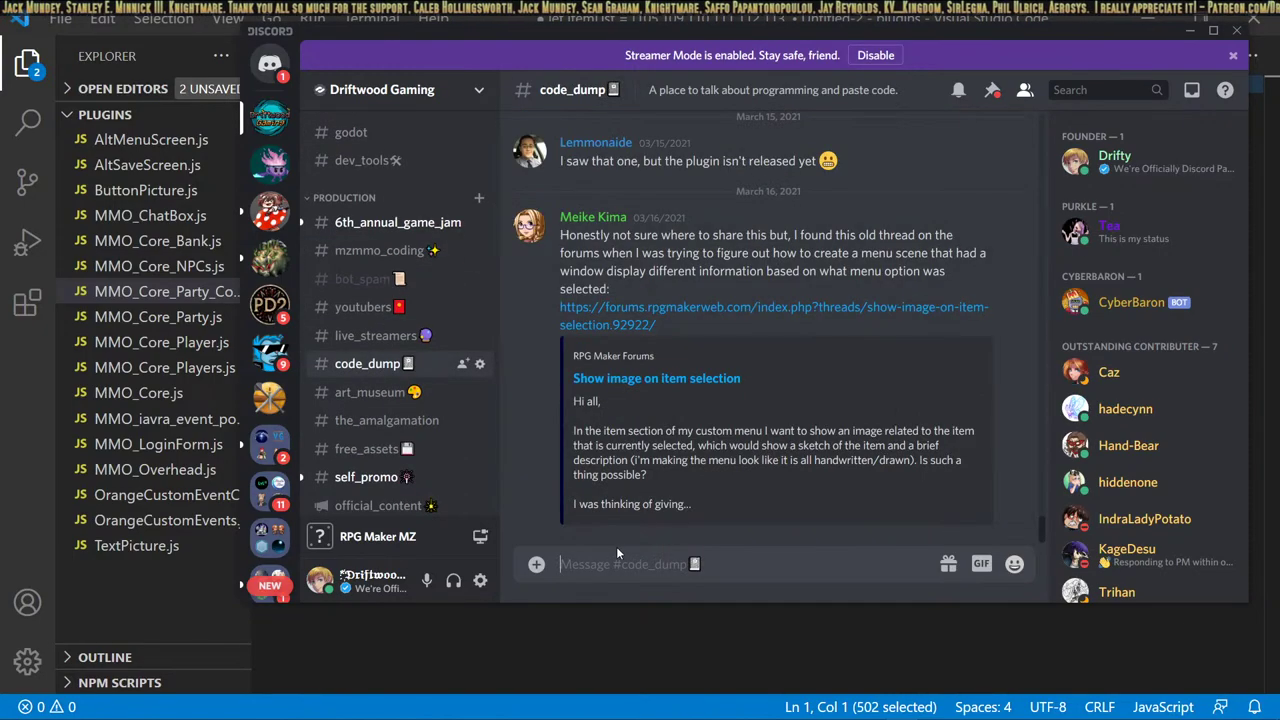
# Post the copied loot script as a code block in code_dump, and send a message mentioning the member it is meant for.
pyautogui.write('```')
pyautogui.hotkey('ctrl', 'v')
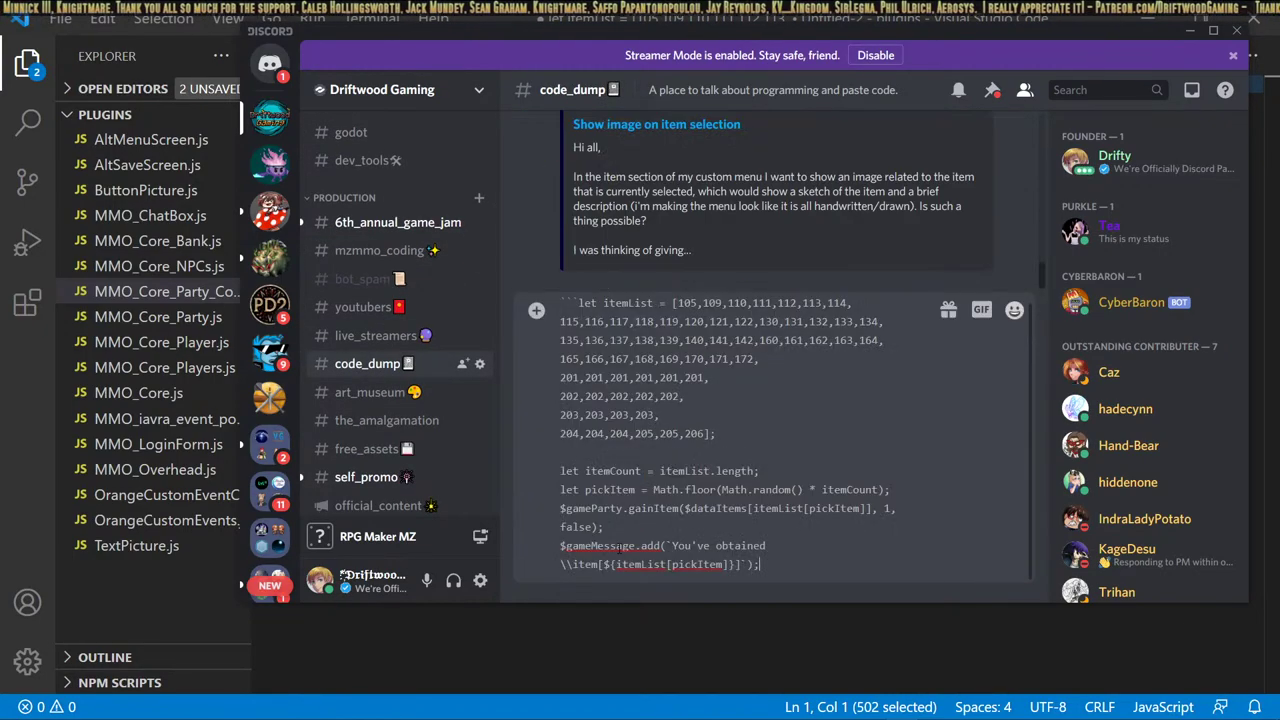
pyautogui.press('Return')
pyautogui.write('@')
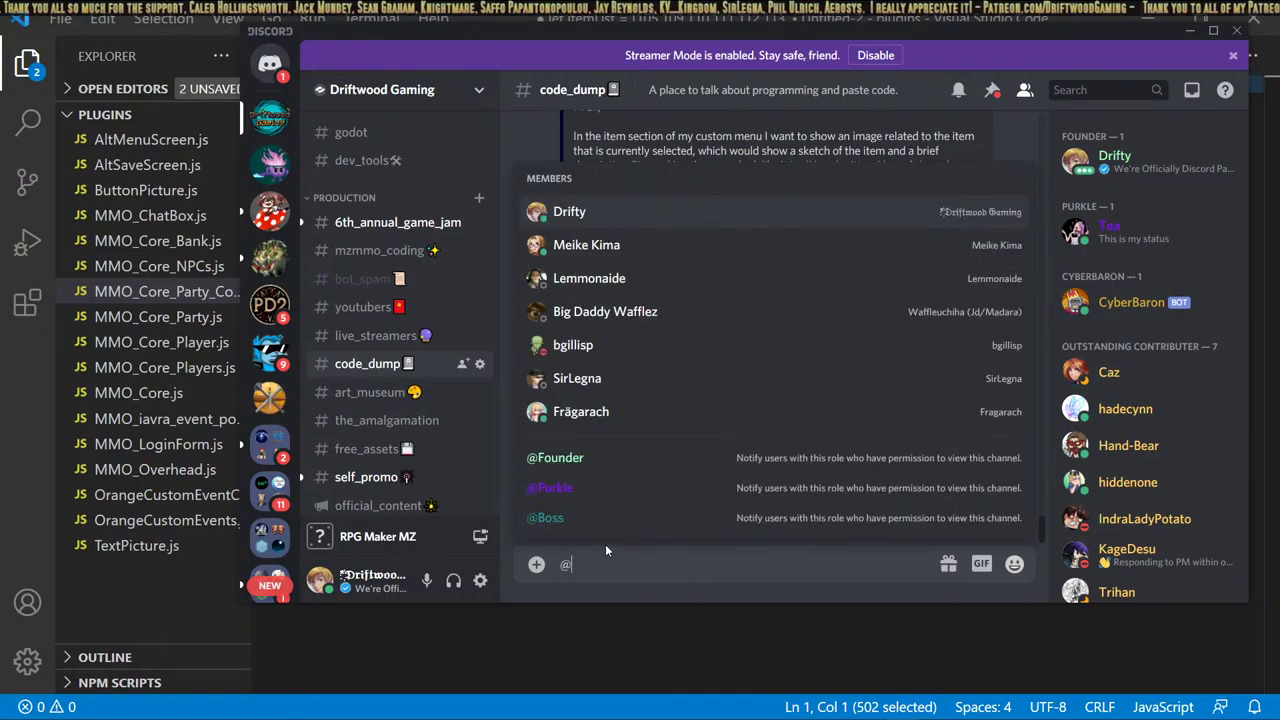
pyautogui.write('waff')
pyautogui.press('Tab')
pyautogui.press('Return')
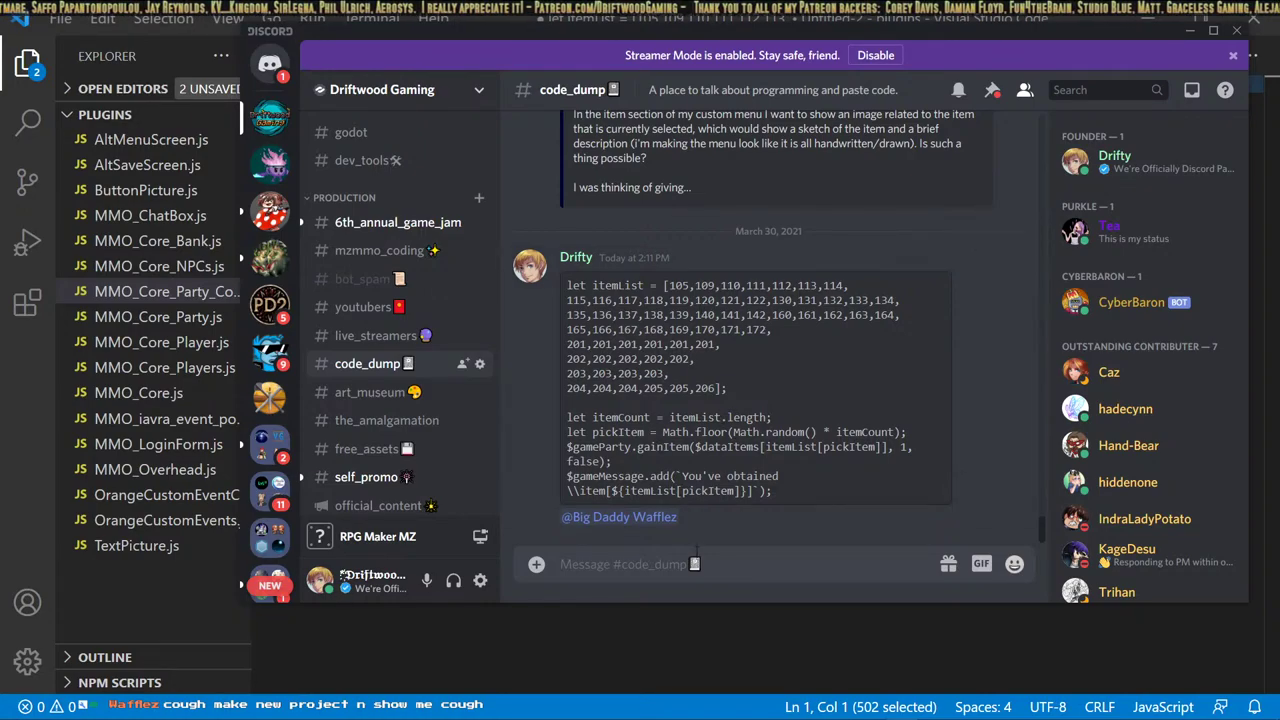
# Highlight Items in the posted script's $dataItems and upload a screenshot of it with the comment "change items to weapons or armors".
pyautogui.moveTo(726, 447); pyautogui.dragTo(754, 447)
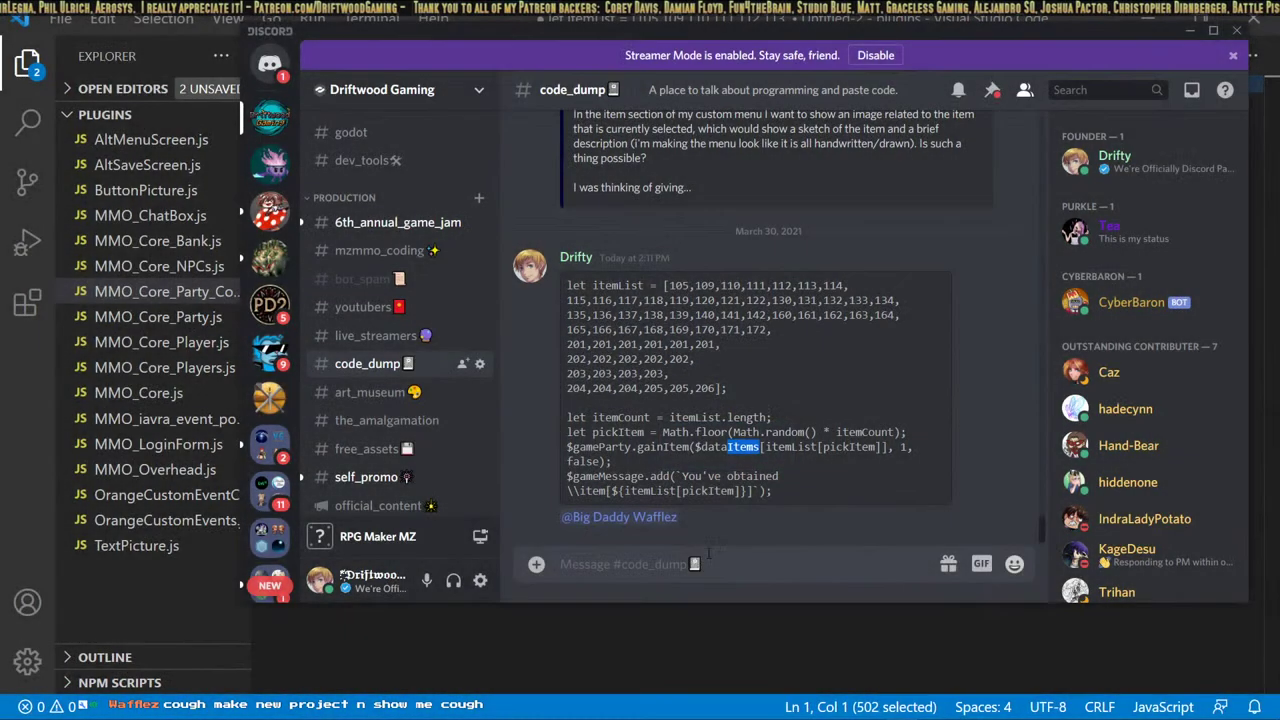
pyautogui.click(668, 568)
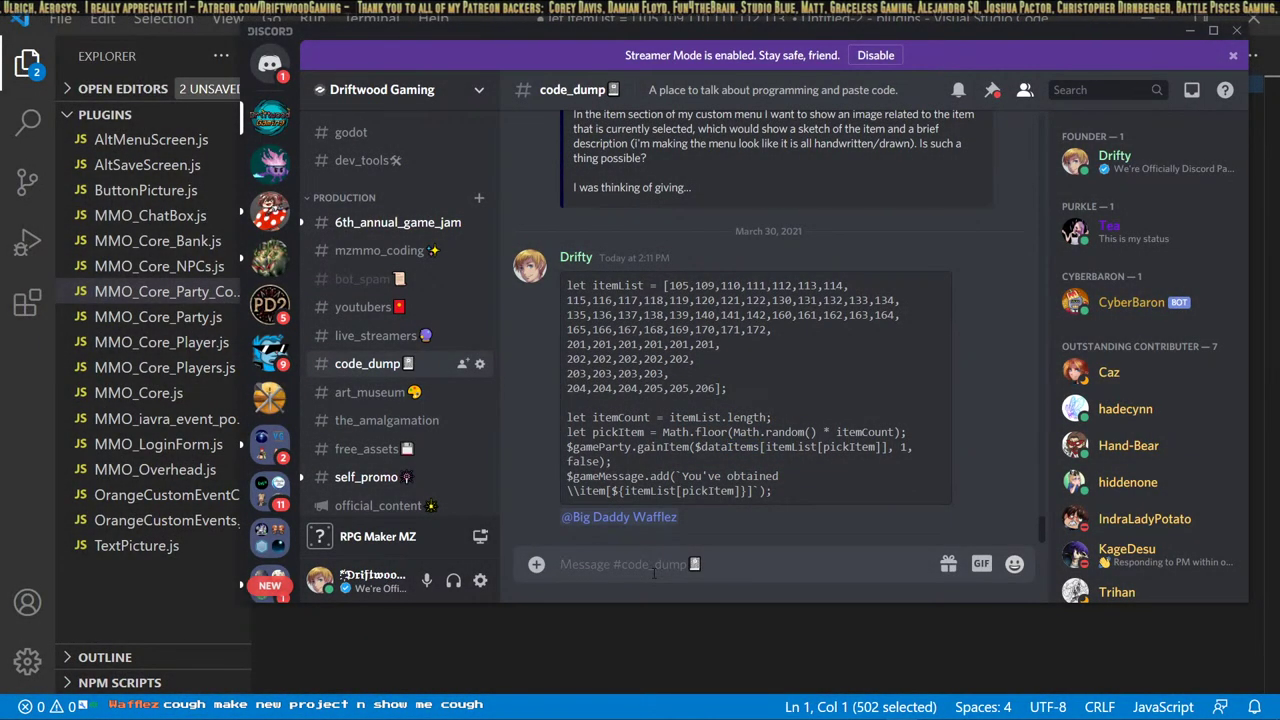
pyautogui.hotkey('ctrl', 'v')
pyautogui.write('change item')
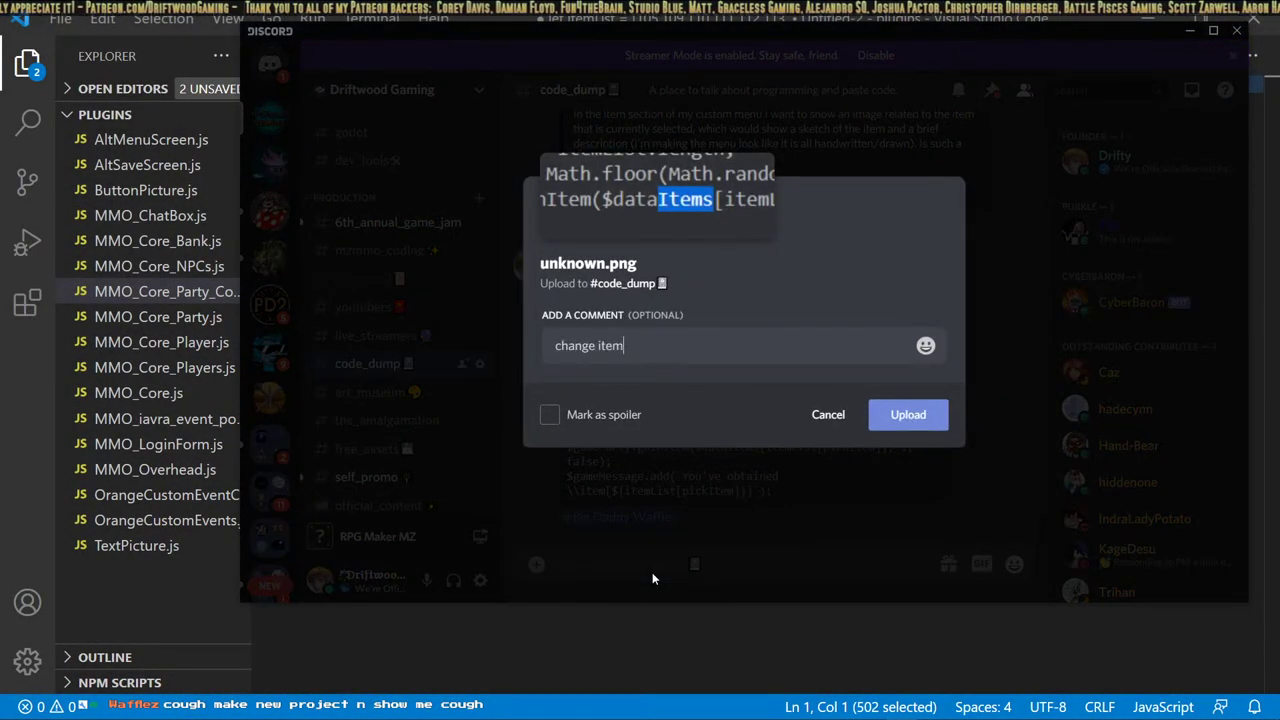
pyautogui.write('s toe w')
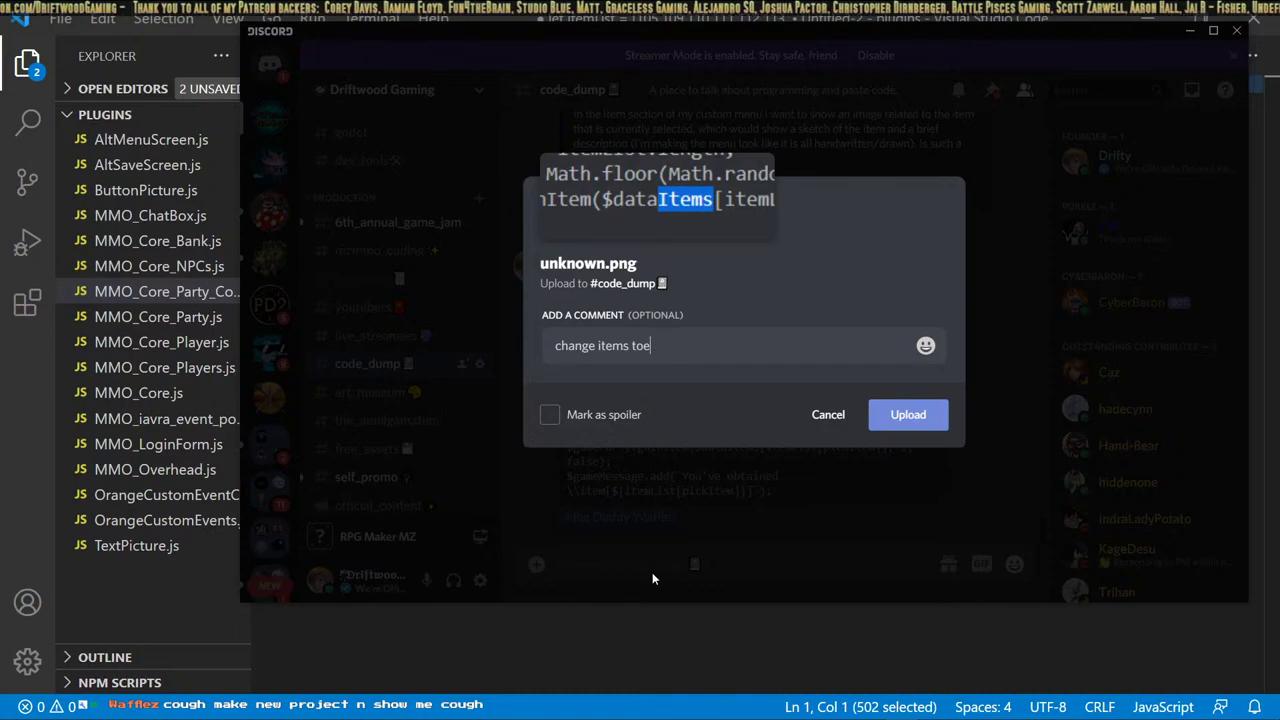
pyautogui.press('BackSpace')
pyautogui.write('weapons or armo')
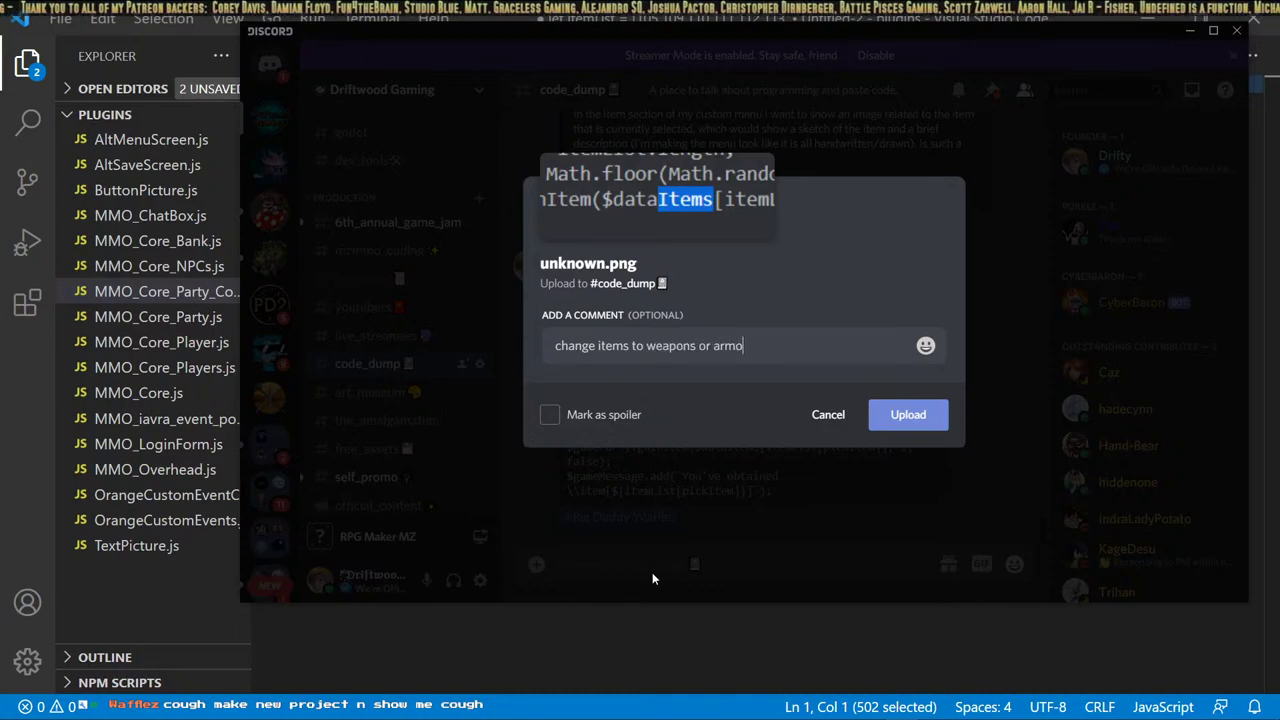
pyautogui.write('rs')
pyautogui.press('Return')
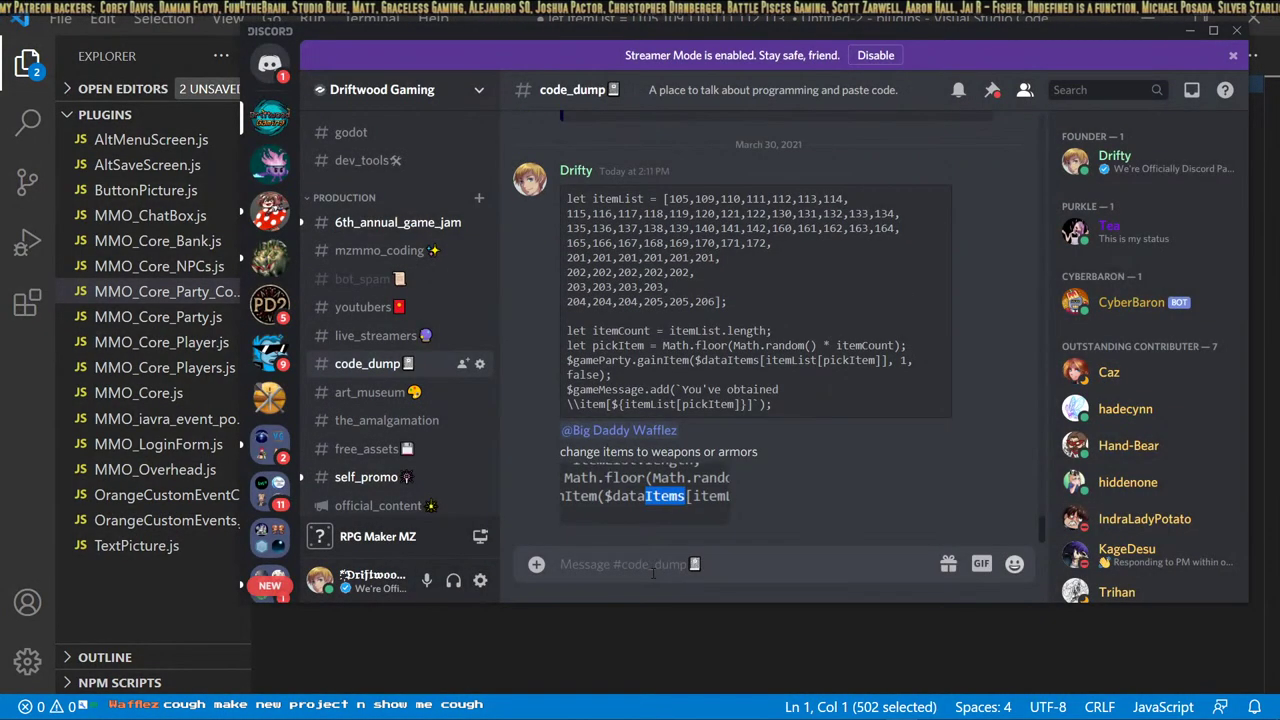
# Send the follow-up message "to make it look for weapons or armors instead of items." in code_dump.
pyautogui.write('t')
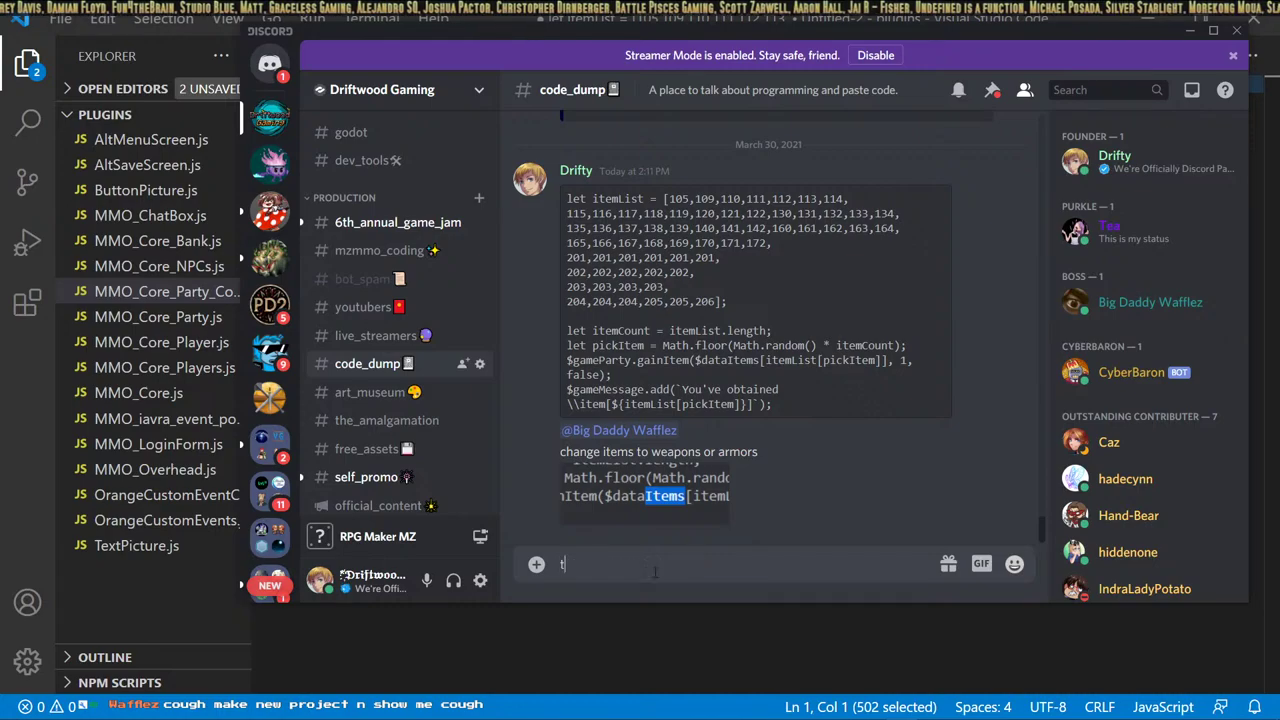
pyautogui.write('o make it ')
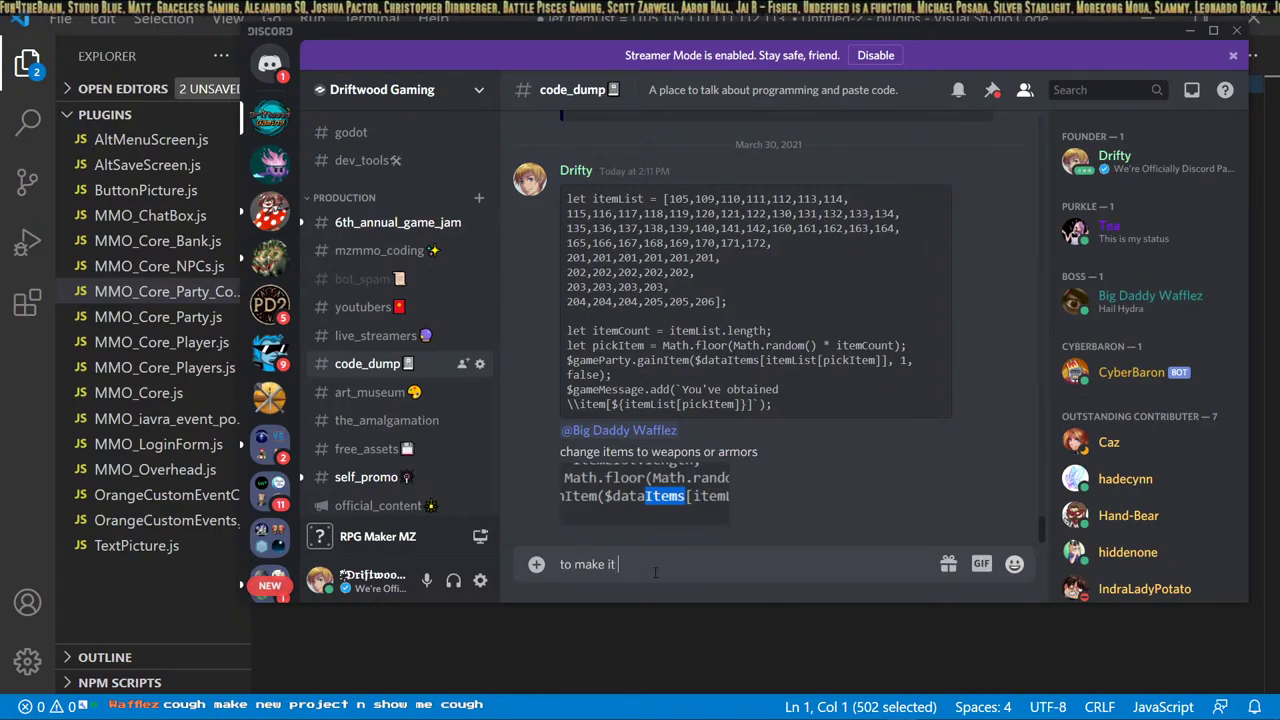
pyautogui.write('look for weapon')
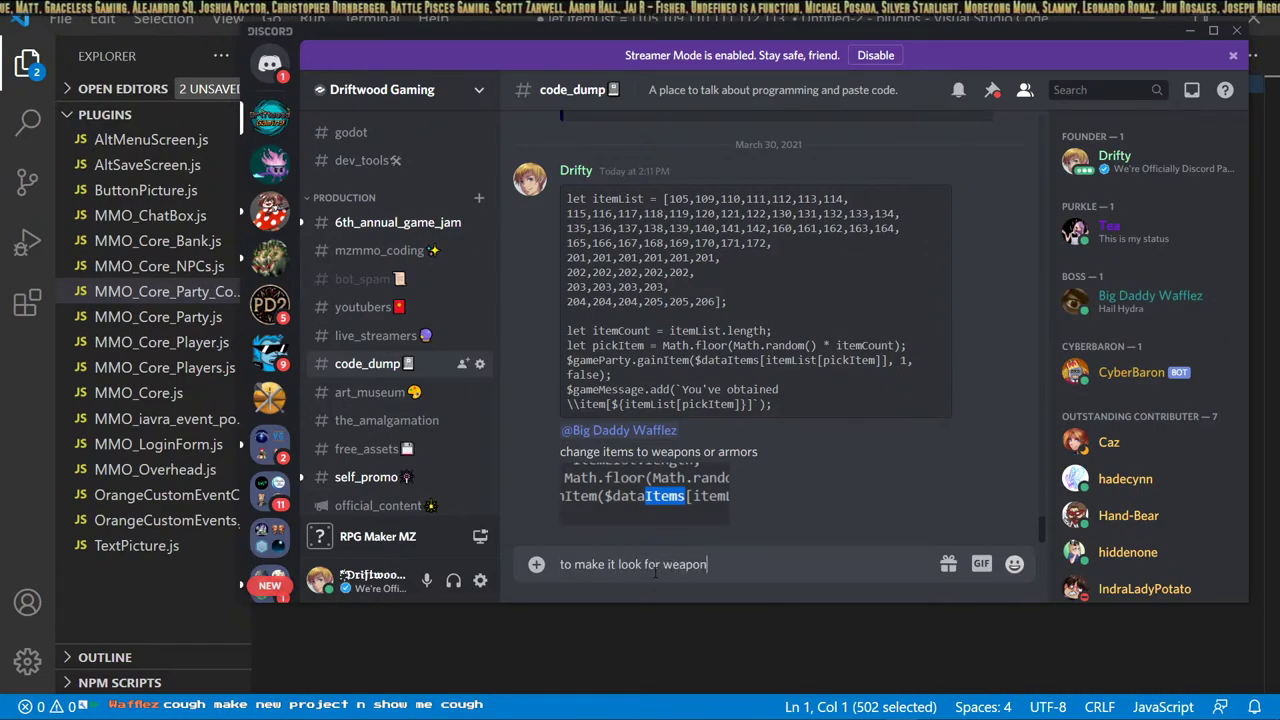
pyautogui.write('s or armors in')
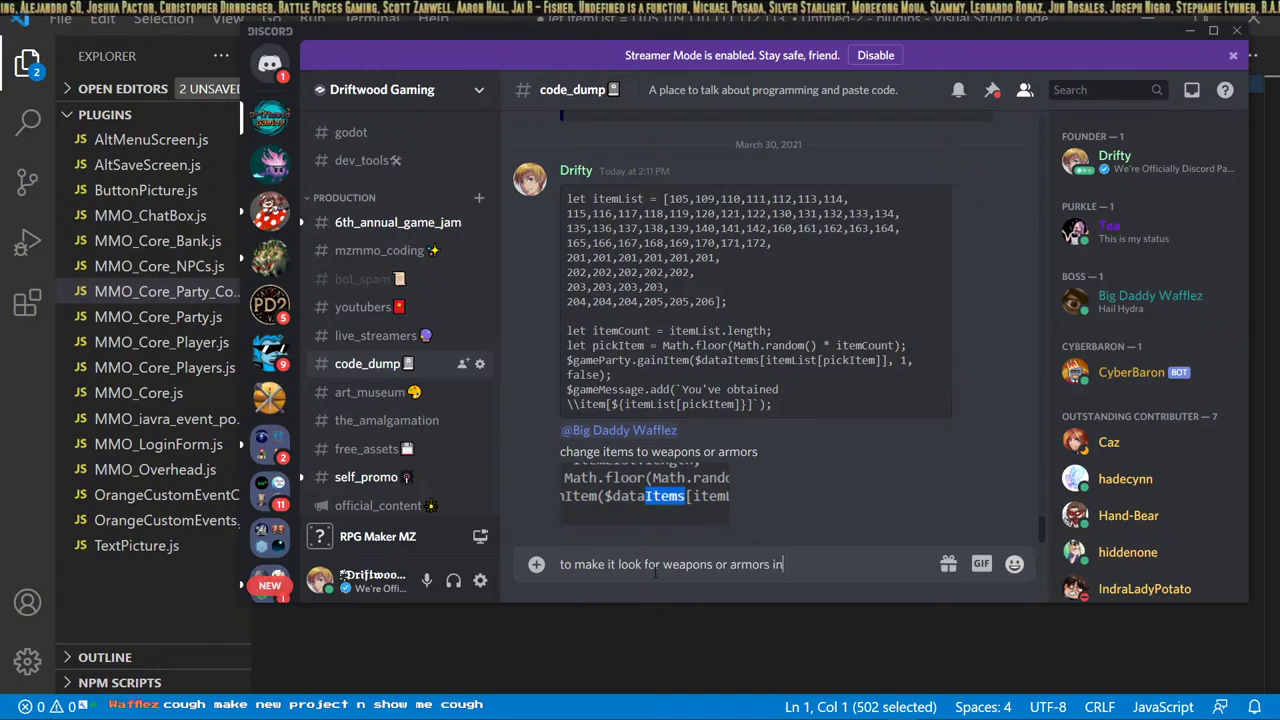
pyautogui.write('stead of w')
pyautogui.press('BackSpace')
pyautogui.write('items.')
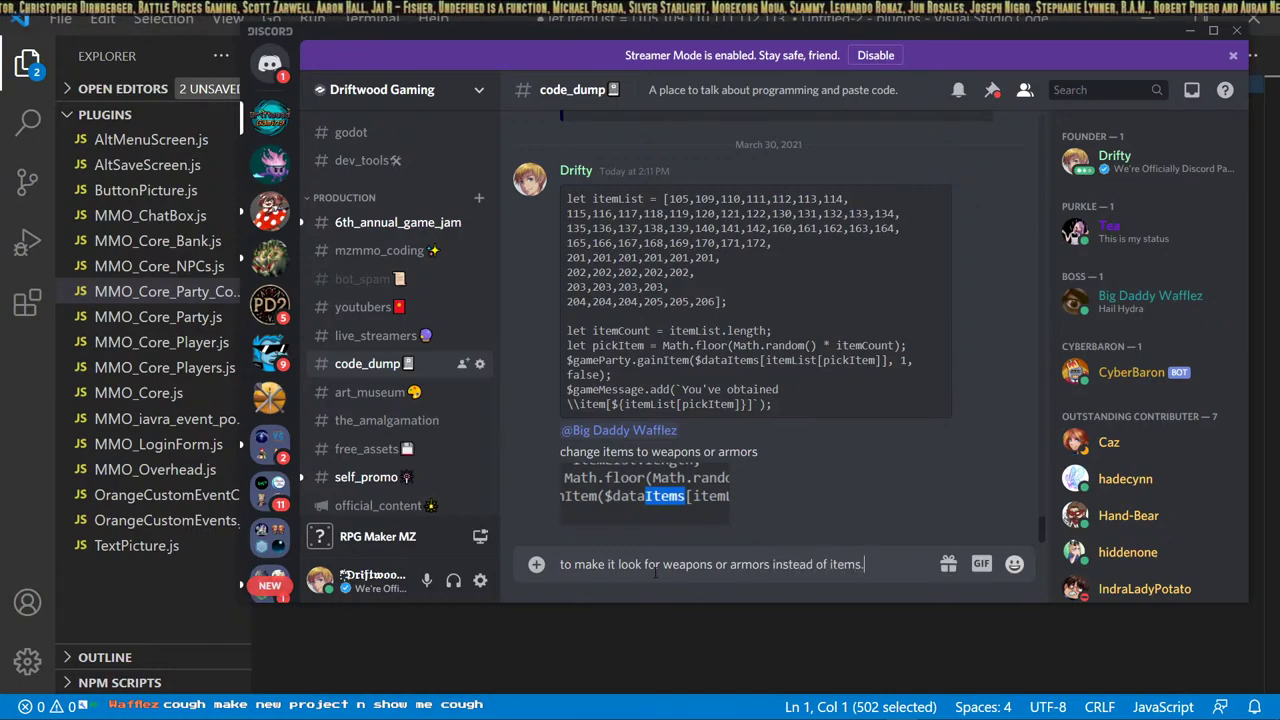
pyautogui.press('Return')
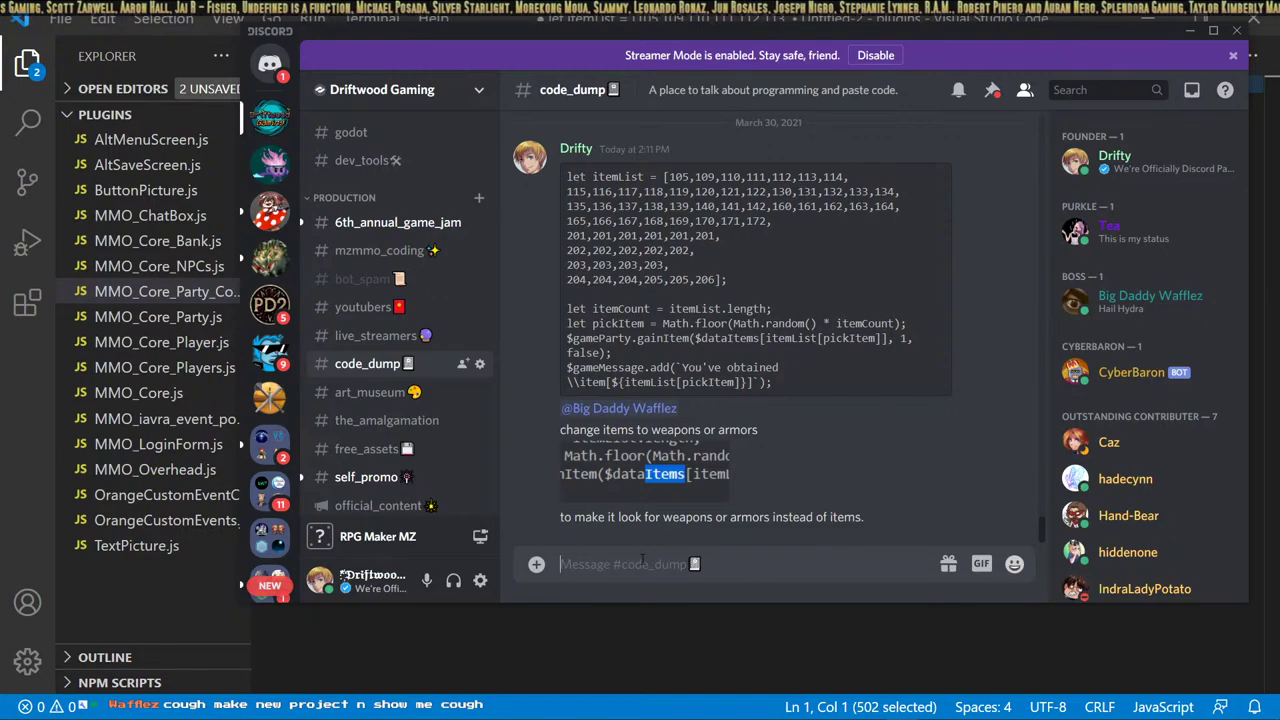
# Send the message "The numbers you put in are the items/weapon/armor numbers." in code_dump.
pyautogui.write('The numbers y')
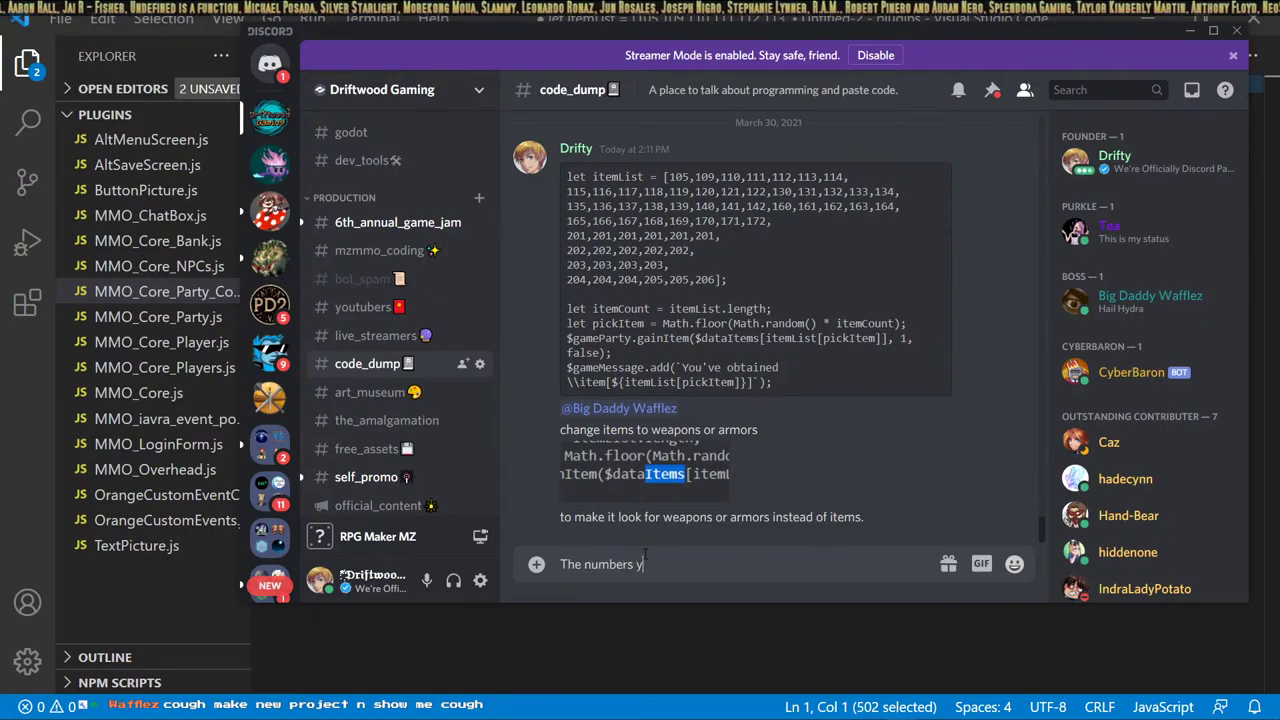
pyautogui.write('ou put in are')
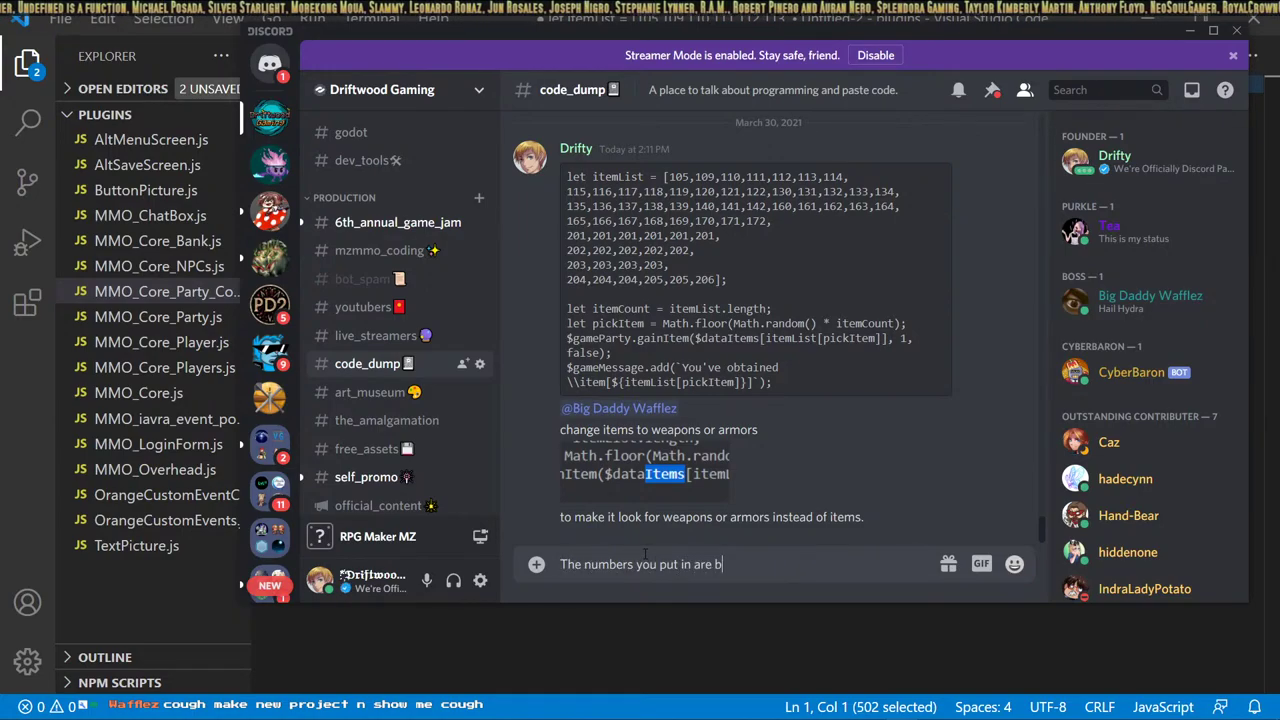
pyautogui.write(' the items')
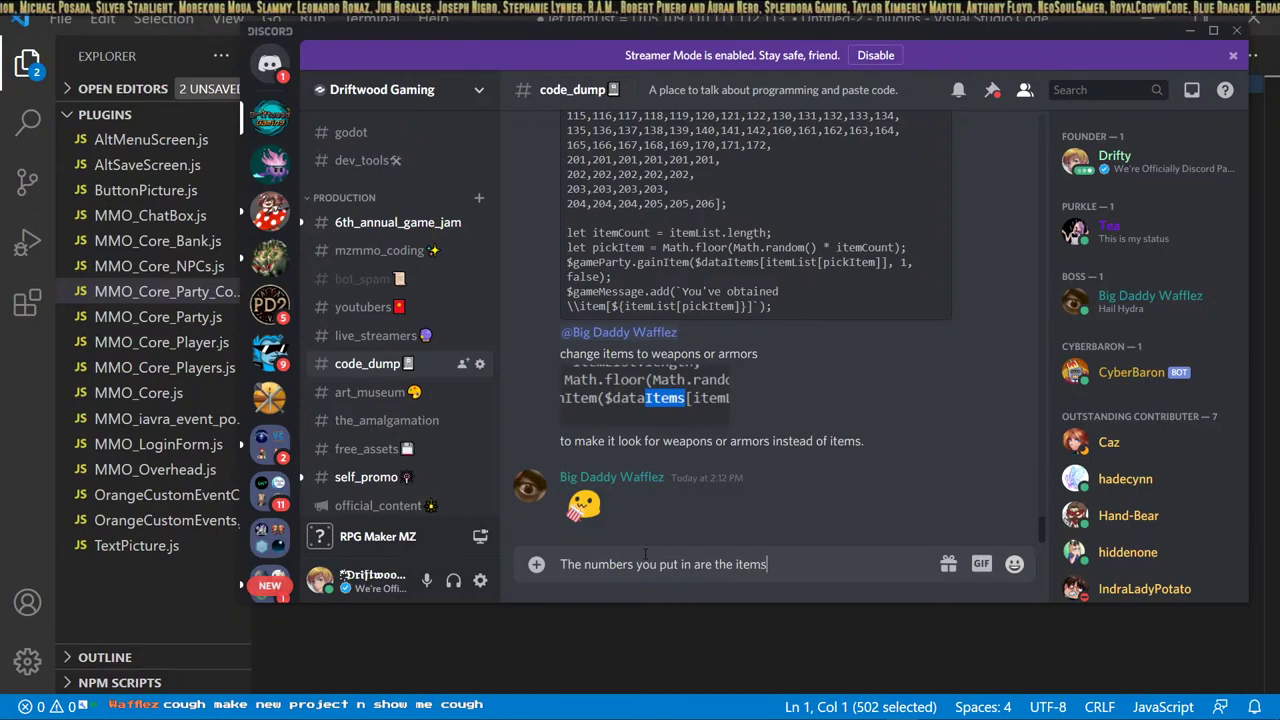
pyautogui.write('/weapon/armor n')
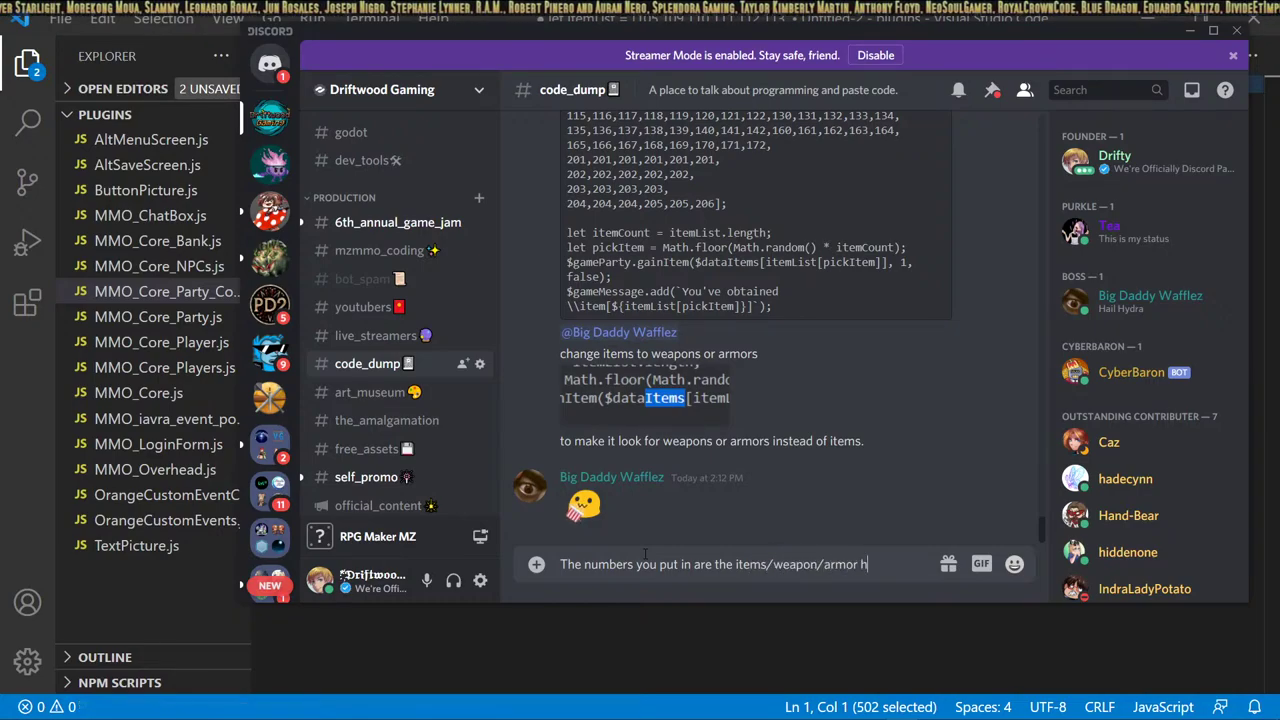
pyautogui.write('umbers.')
pyautogui.press('Return')
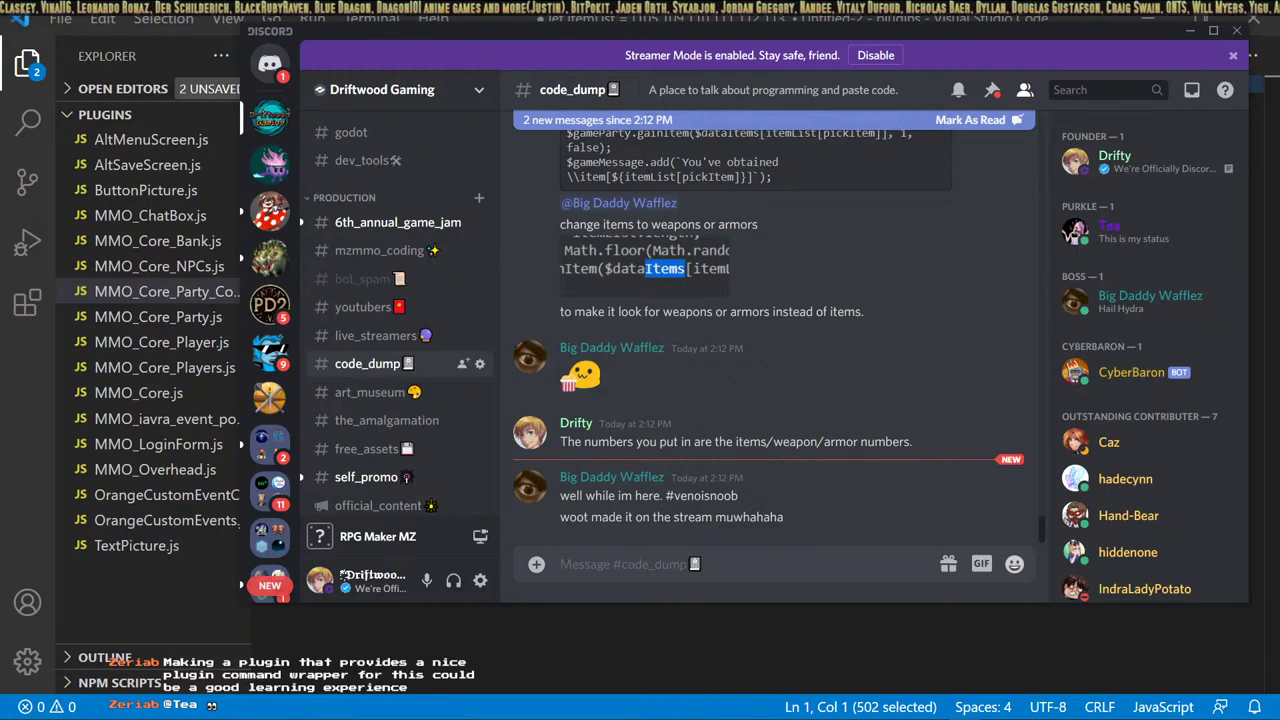
# Open the official_content channel and publish the latest Live RPG Maker Tutorials video post to the following servers.
pyautogui.scroll(-5, 405, 230)
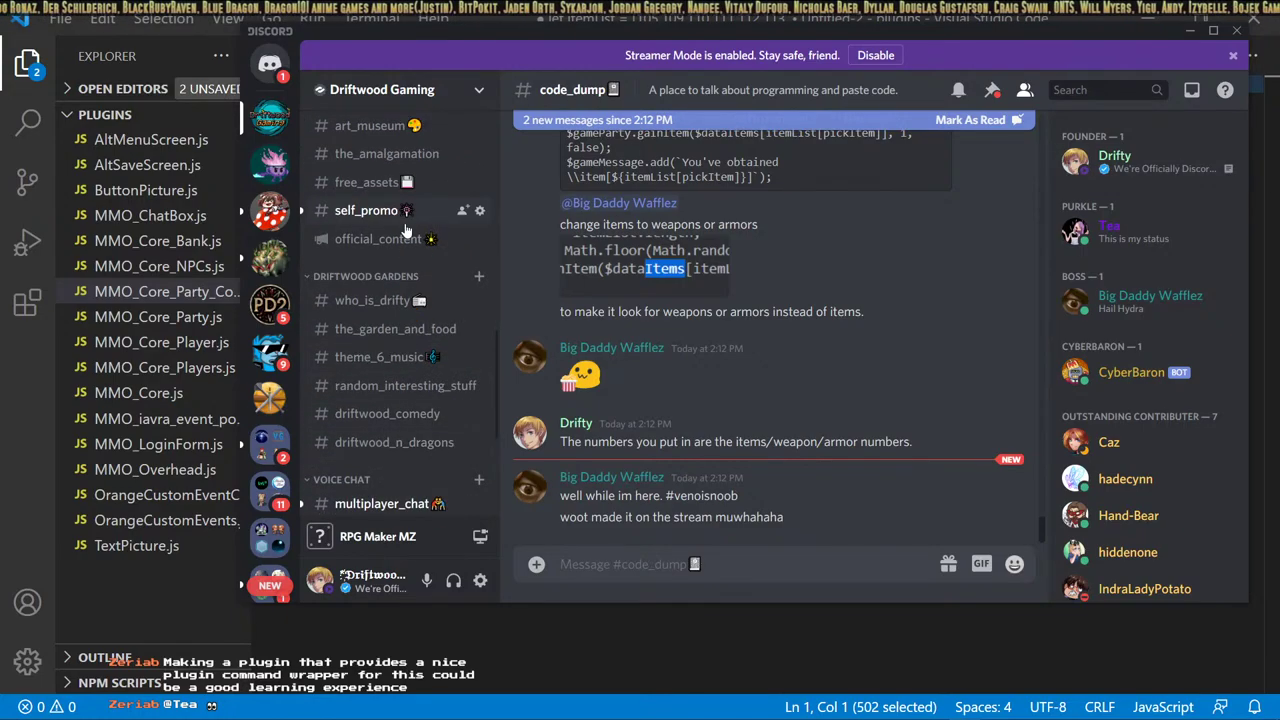
pyautogui.click(378, 238)
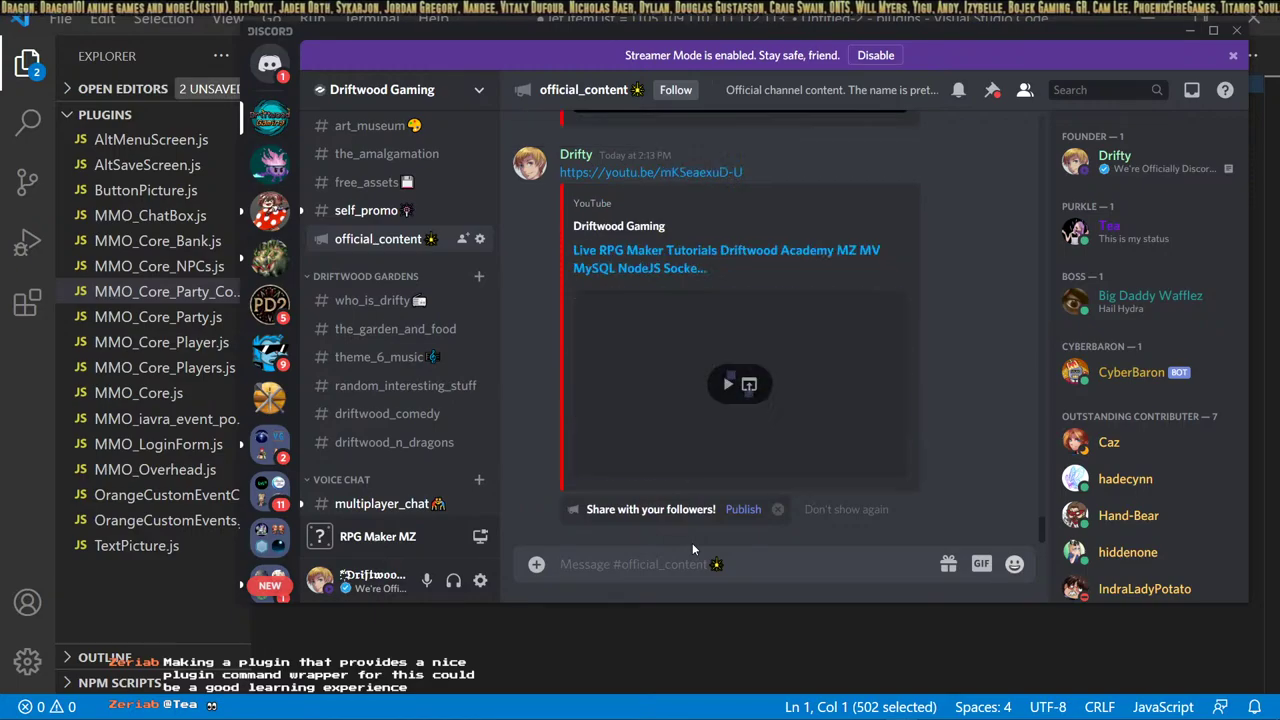
pyautogui.click(743, 509)
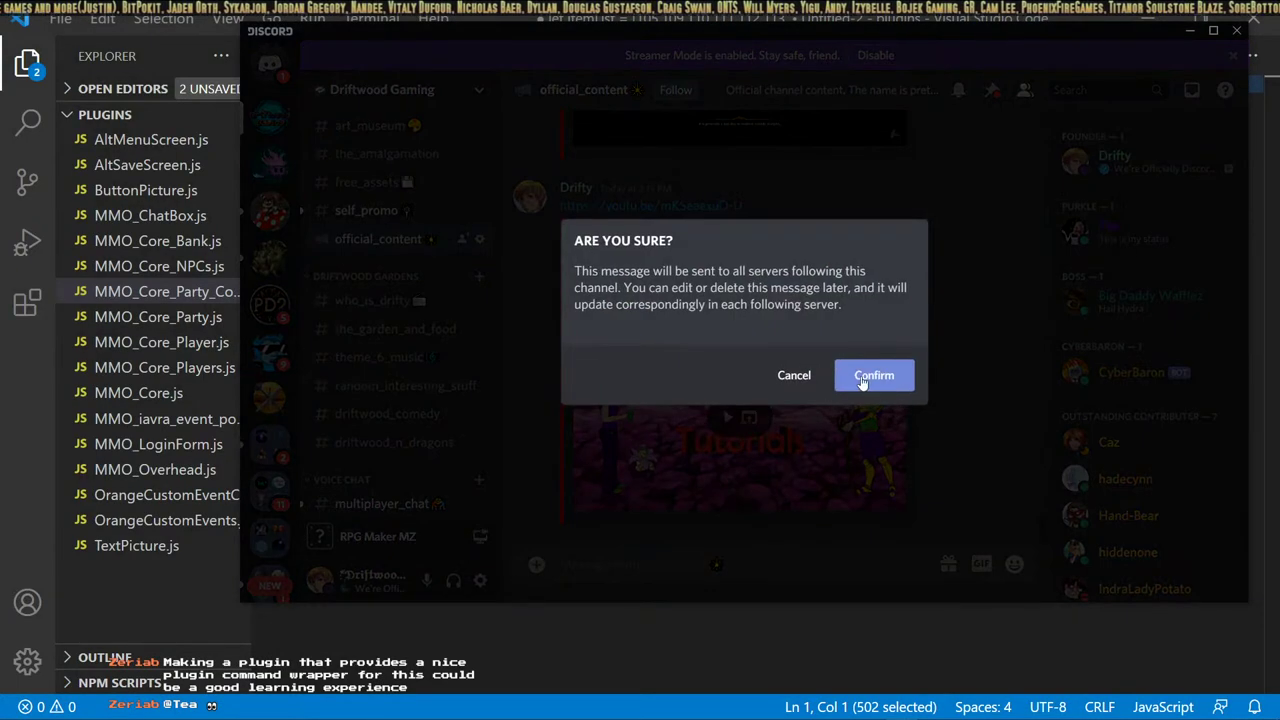
pyautogui.click(873, 376)
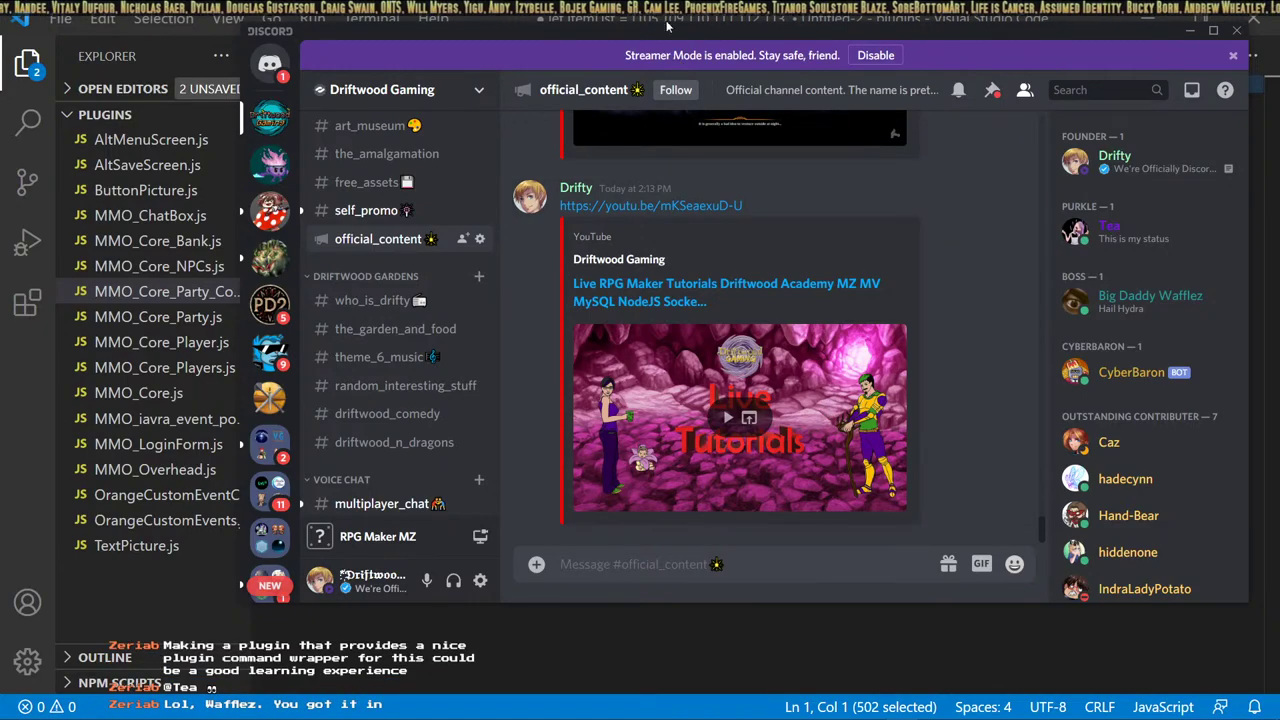
# Return to the loot script in Visual Studio Code, switch to RPG Maker MZ, and review the script under Player Level ≥ 41 in Random Loot Generator.
pyautogui.hotkey('alt', 'Tab')
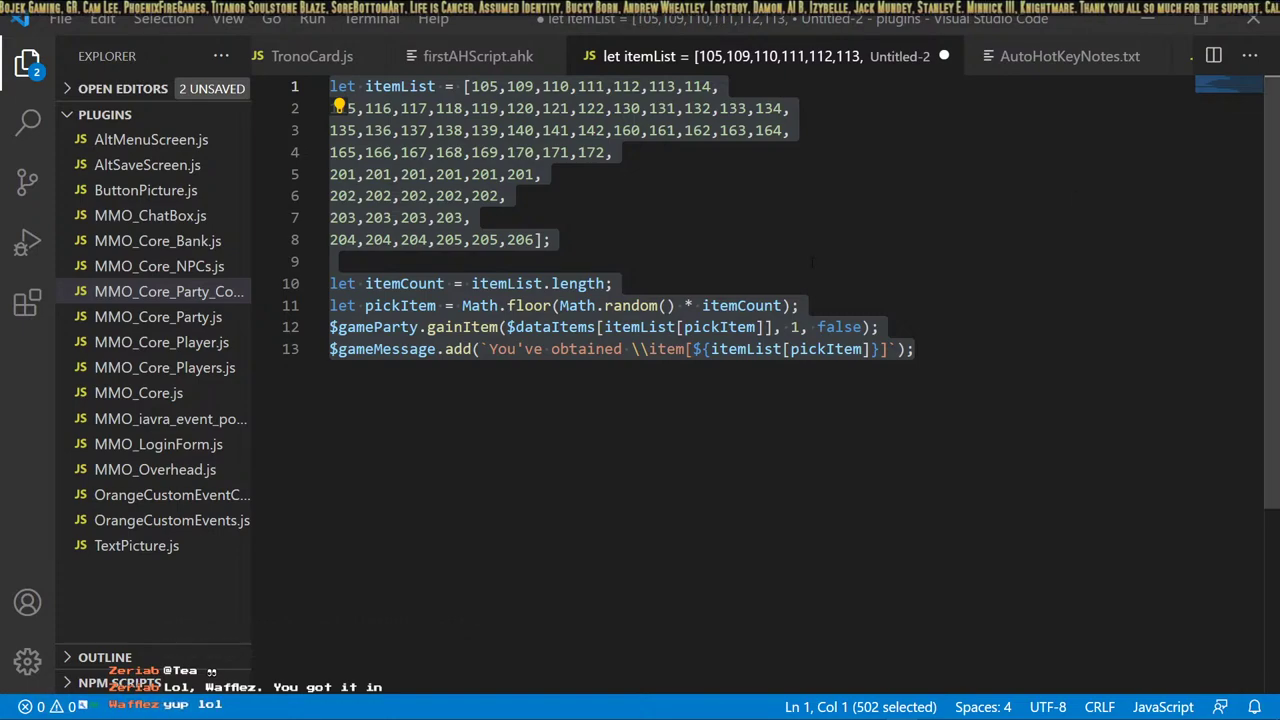
pyautogui.click(812, 262)
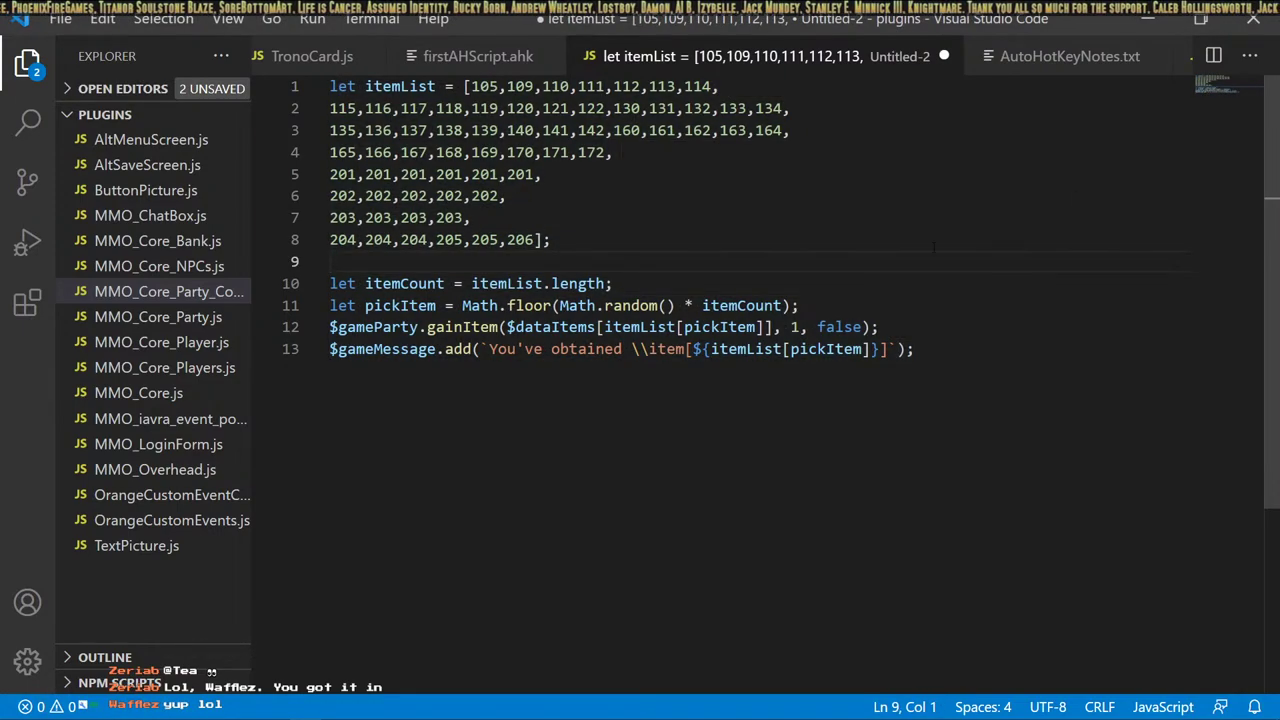
pyautogui.moveTo(931, 712)
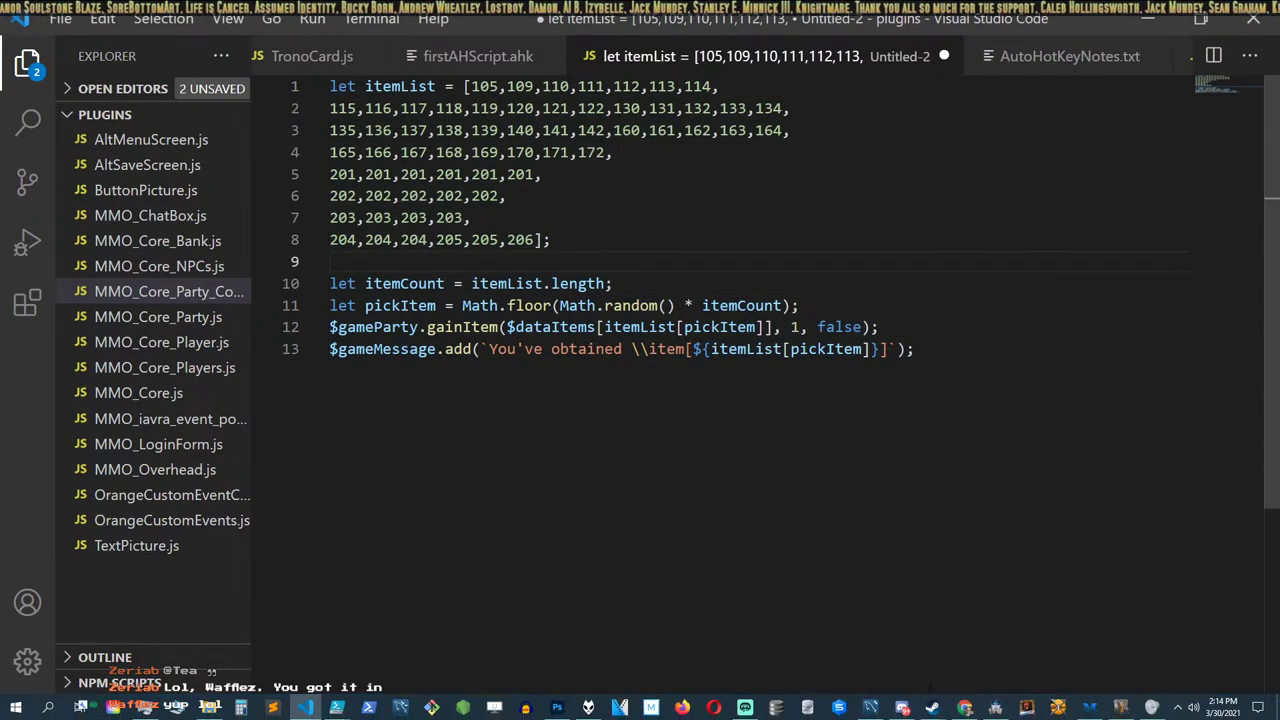
pyautogui.click(995, 708)
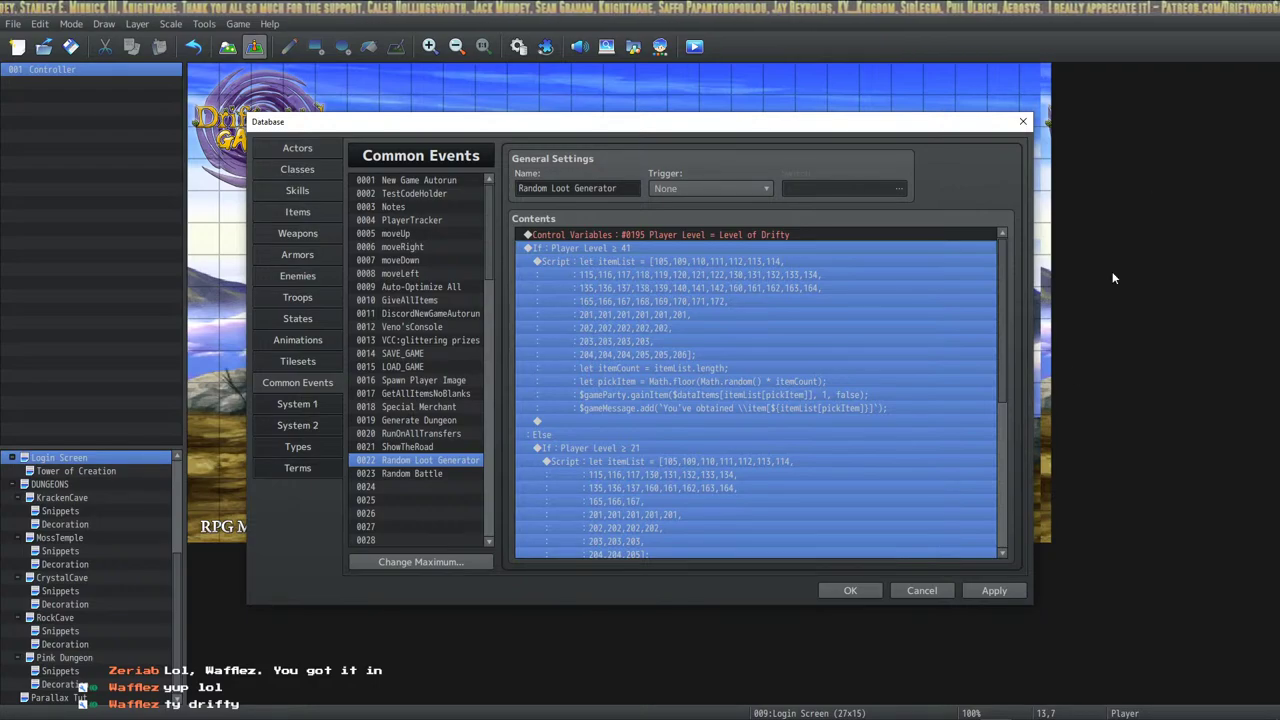
pyautogui.click(736, 376)
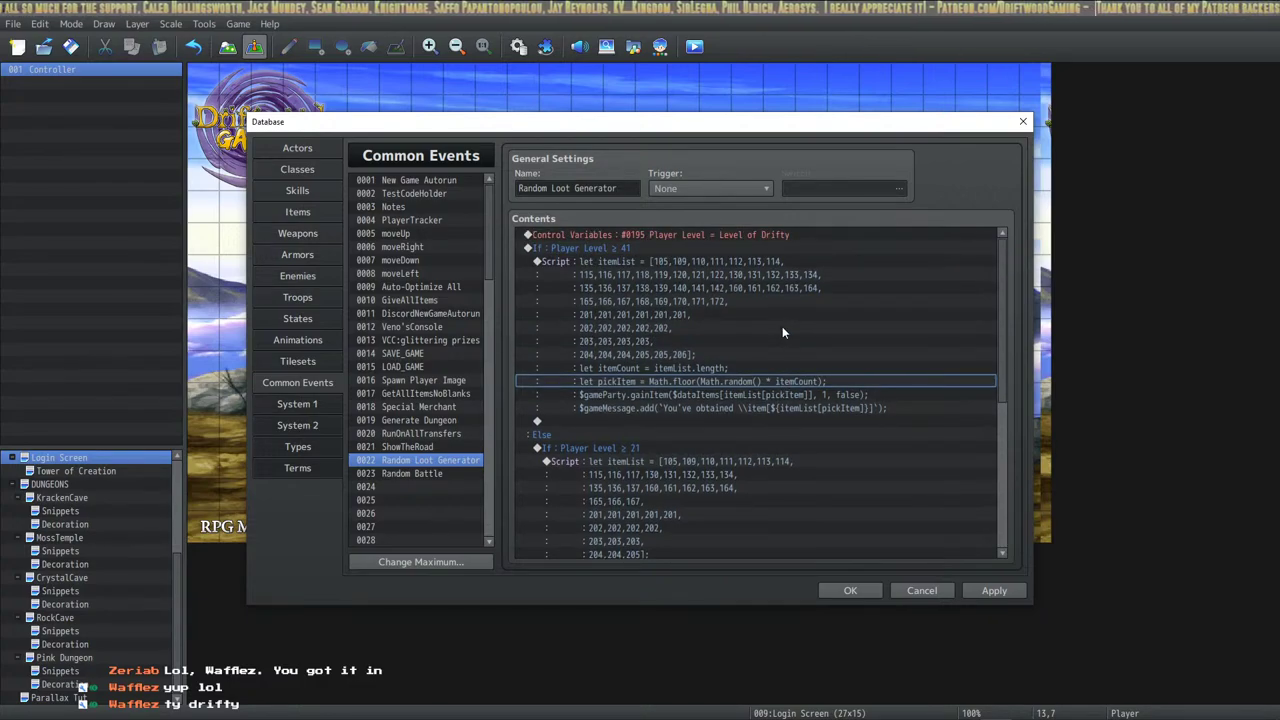
pyautogui.click(794, 260)
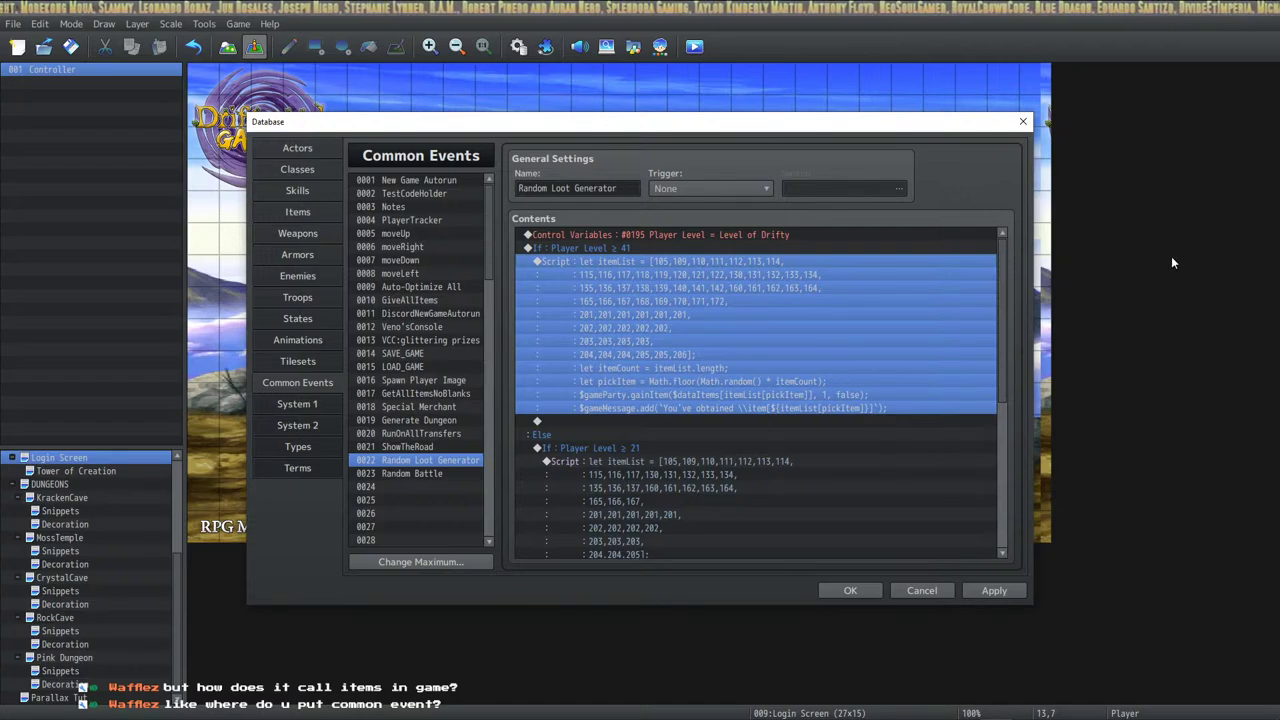
pyautogui.click(816, 327)
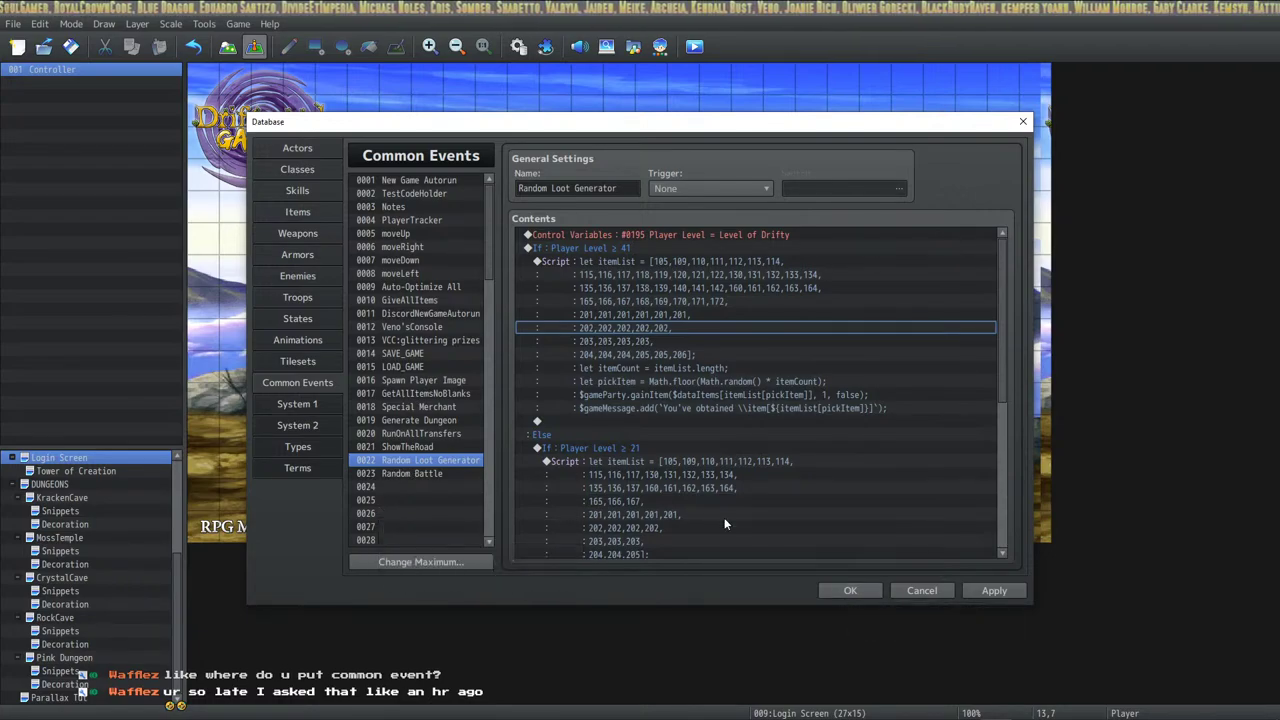
# Apply the database changes, look over the Random Battle and Random Loot Generator common events and the items list, and close the database.
pyautogui.click(988, 590)
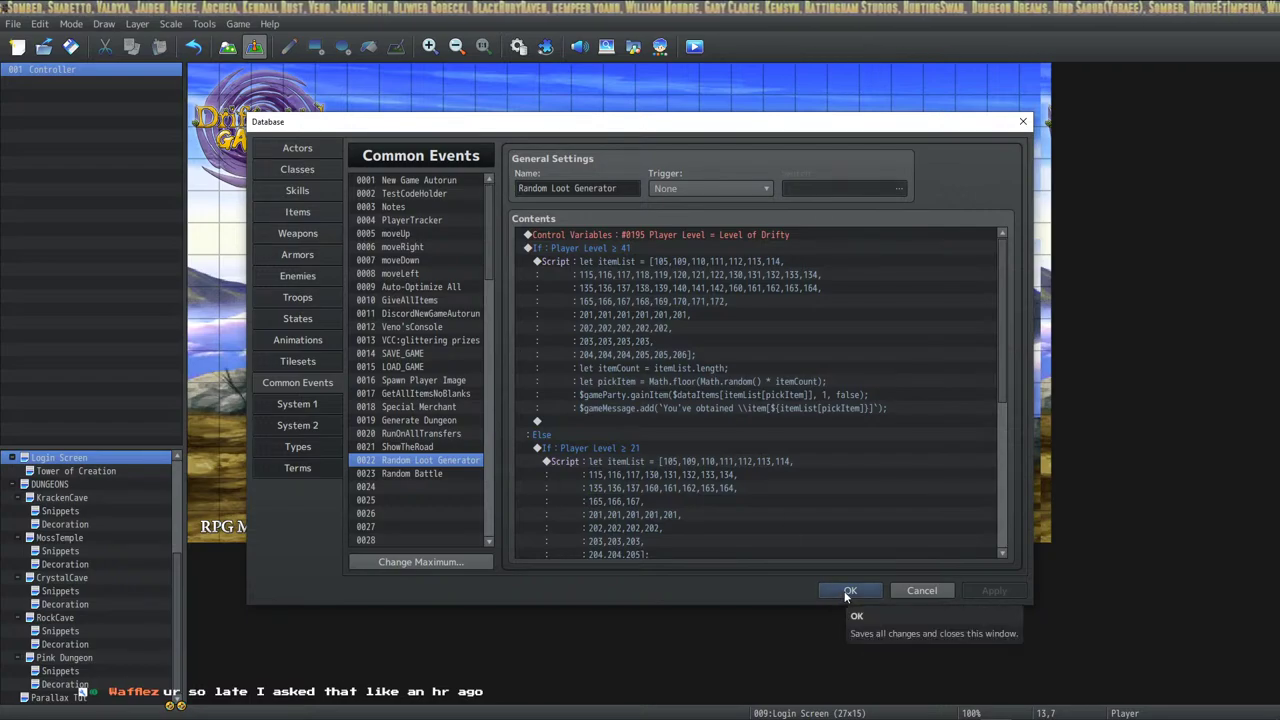
pyautogui.click(413, 476)
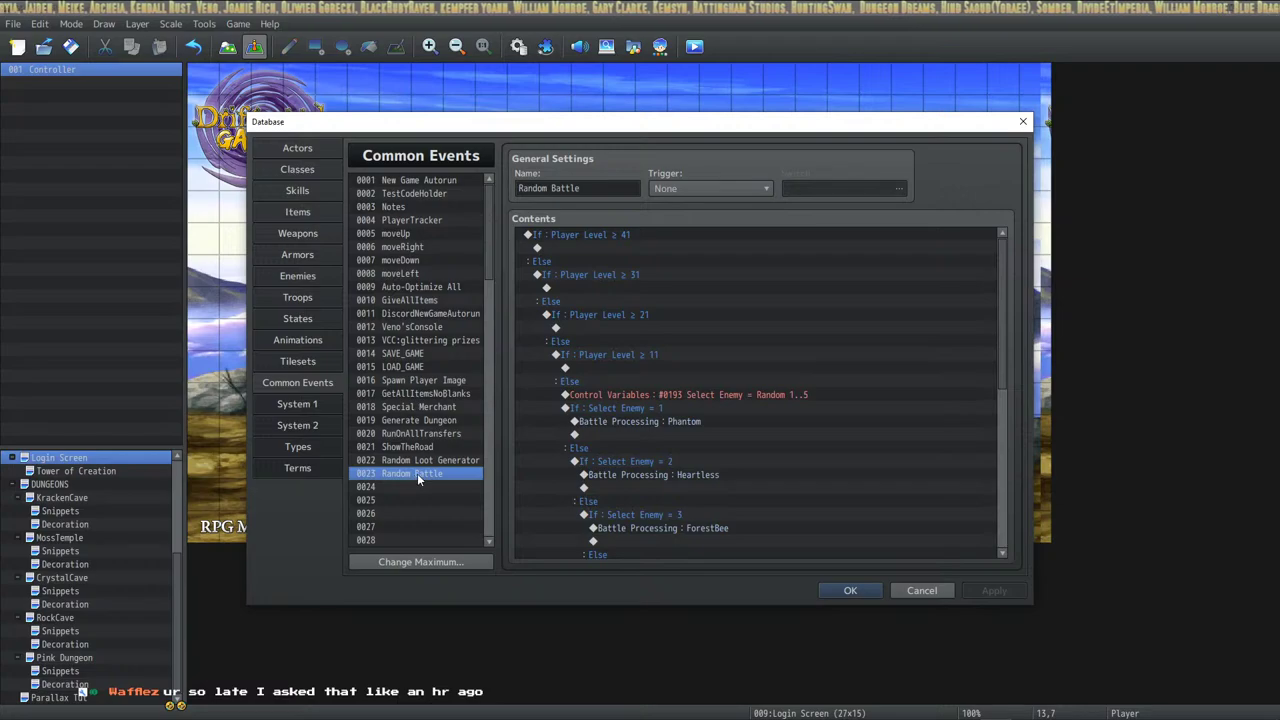
pyautogui.scroll(-1, 417, 477)
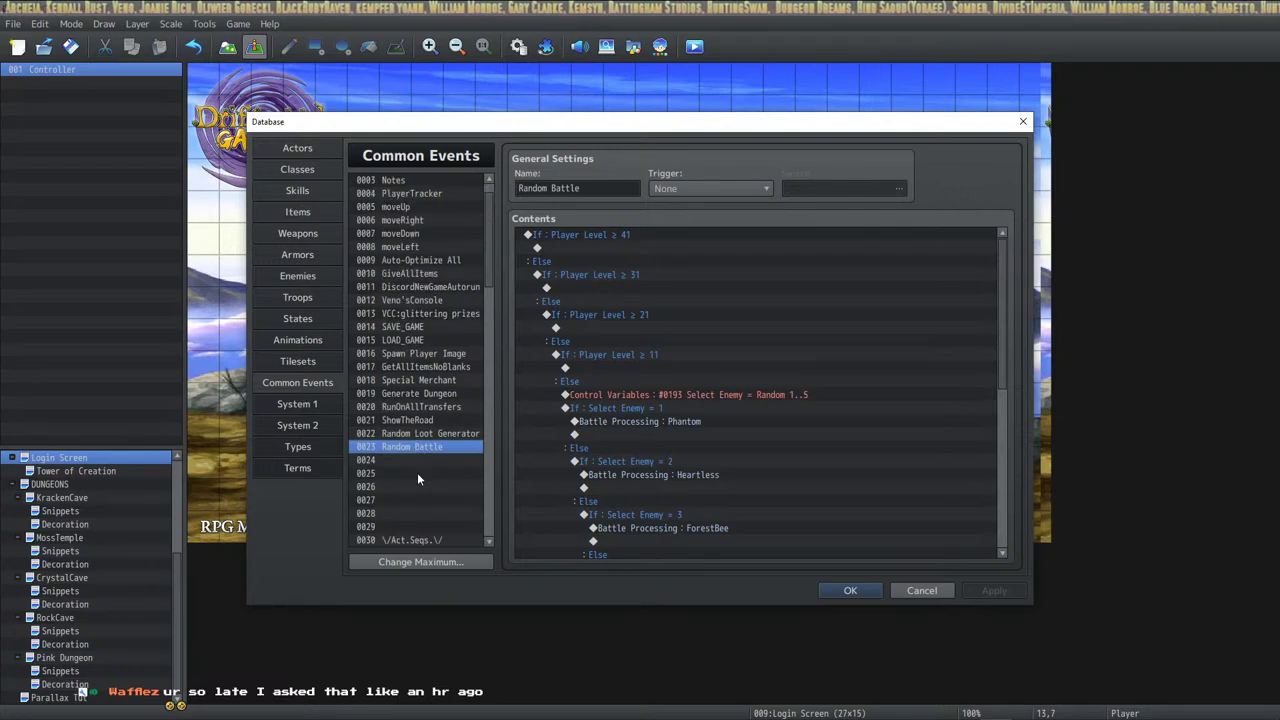
pyautogui.click(462, 434)
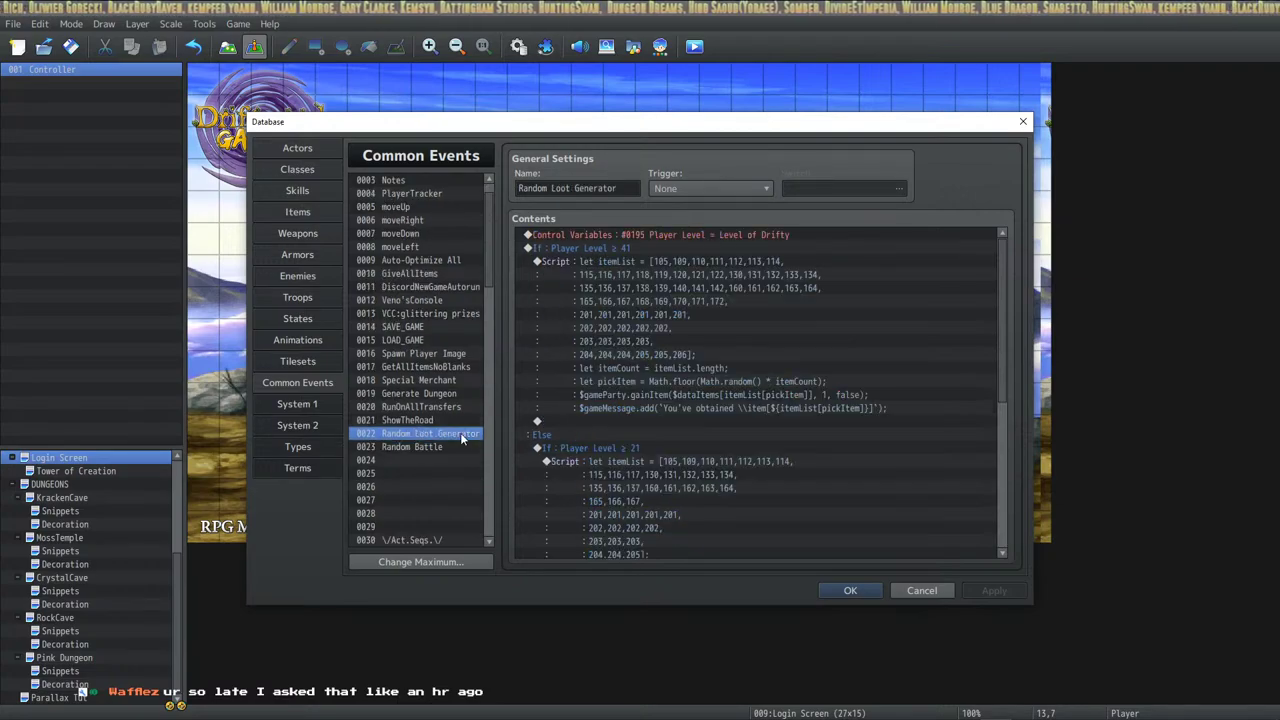
pyautogui.click(310, 211)
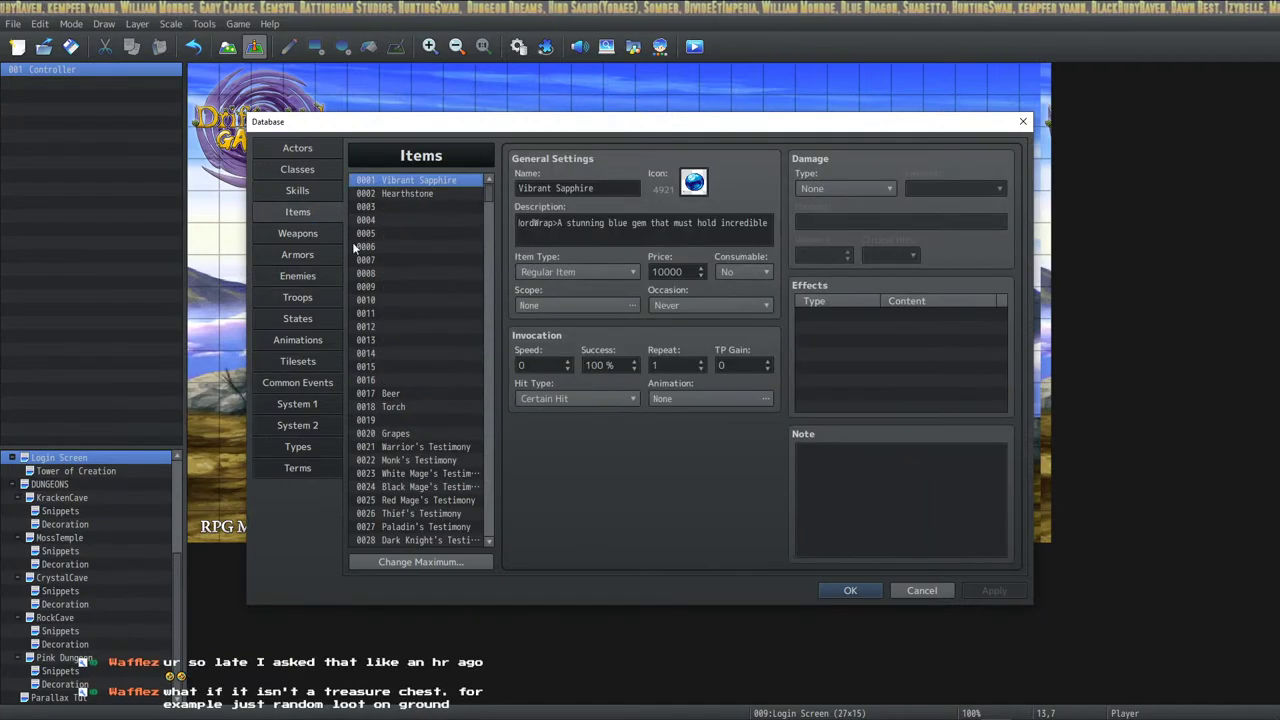
pyautogui.click(849, 591)
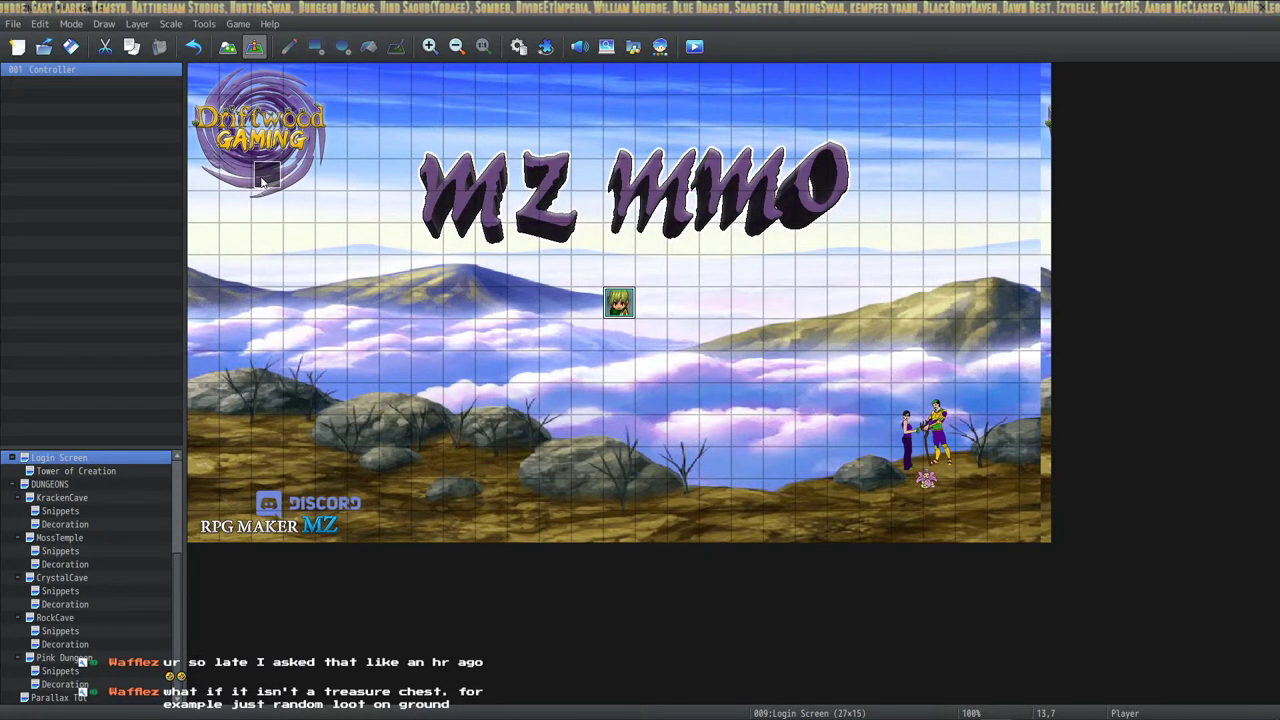
# Create a new event on an empty tile of the Login Screen map and have it call the Random Loot Generator common event.
pyautogui.rightClick(540, 160)
pyautogui.click(560, 184)
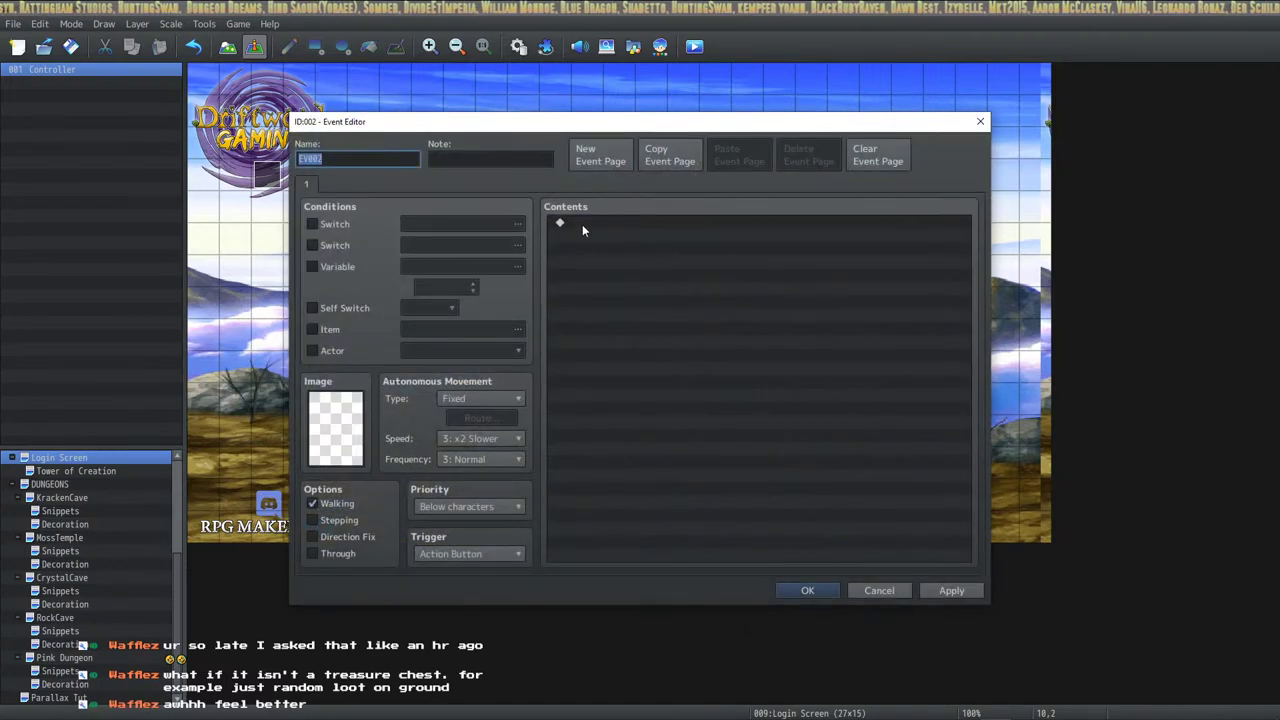
pyautogui.rightClick(582, 224)
pyautogui.click(595, 237)
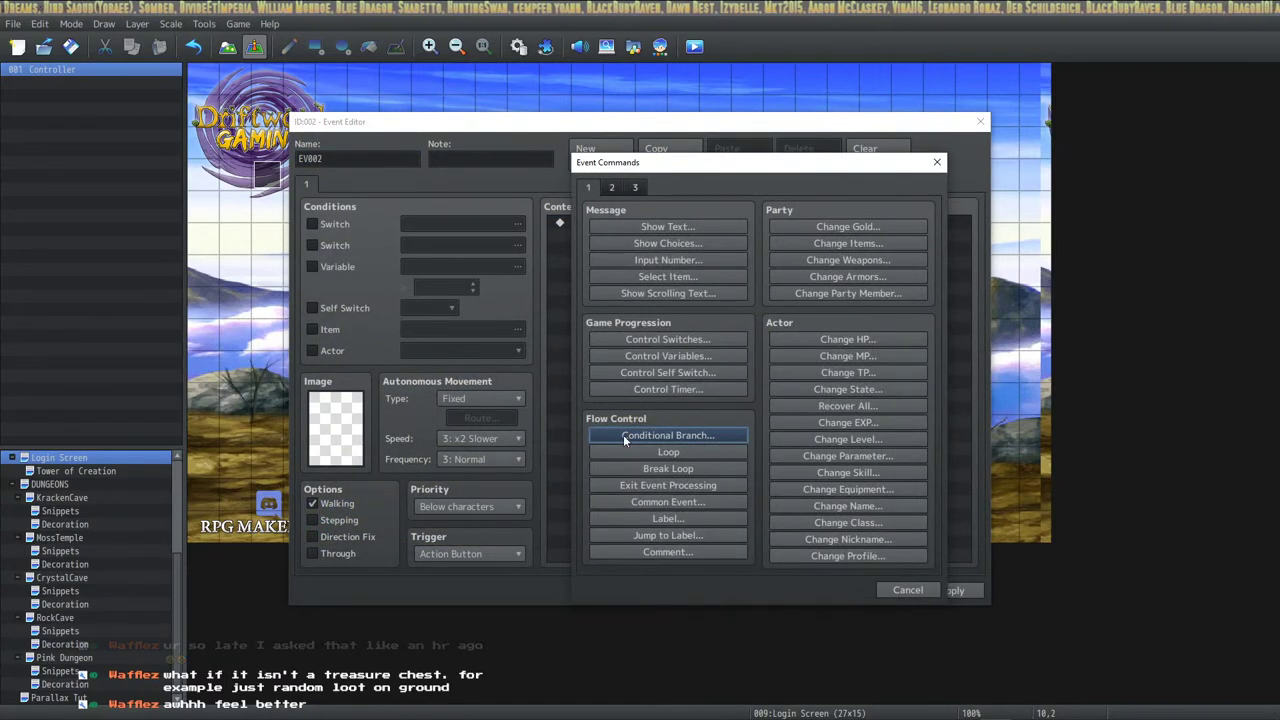
pyautogui.click(676, 504)
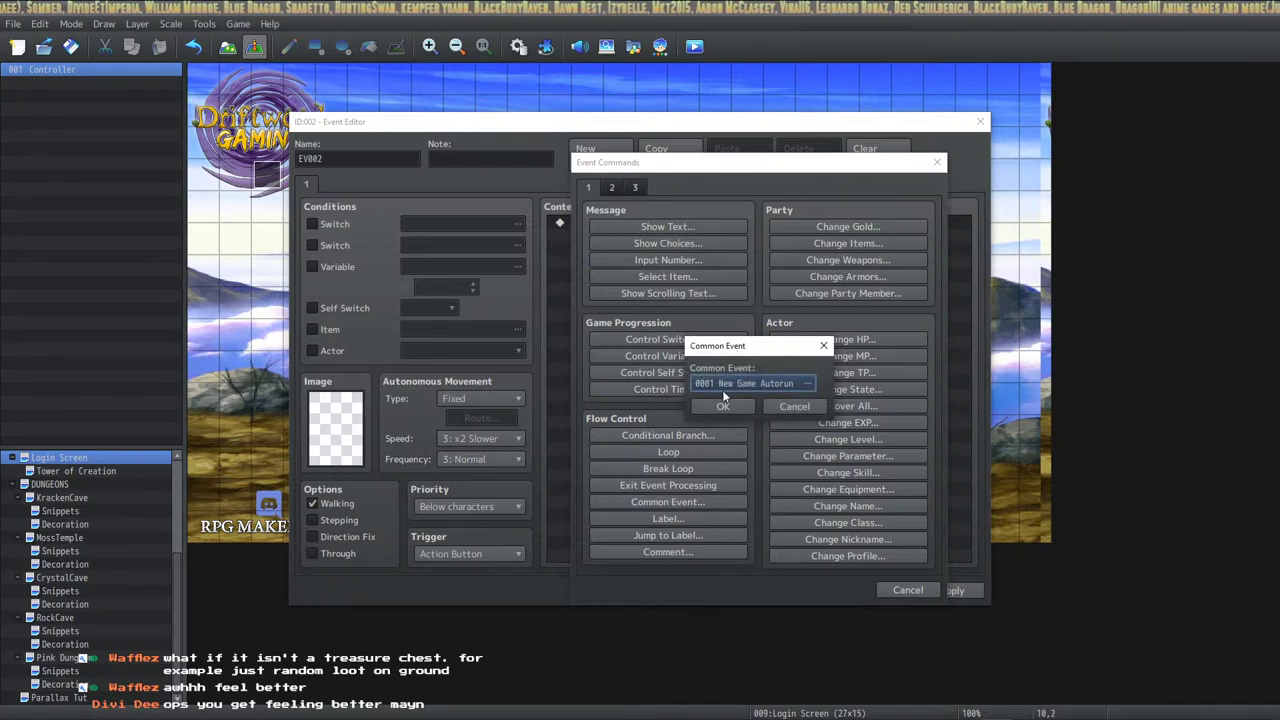
pyautogui.click(739, 382)
pyautogui.click(690, 286)
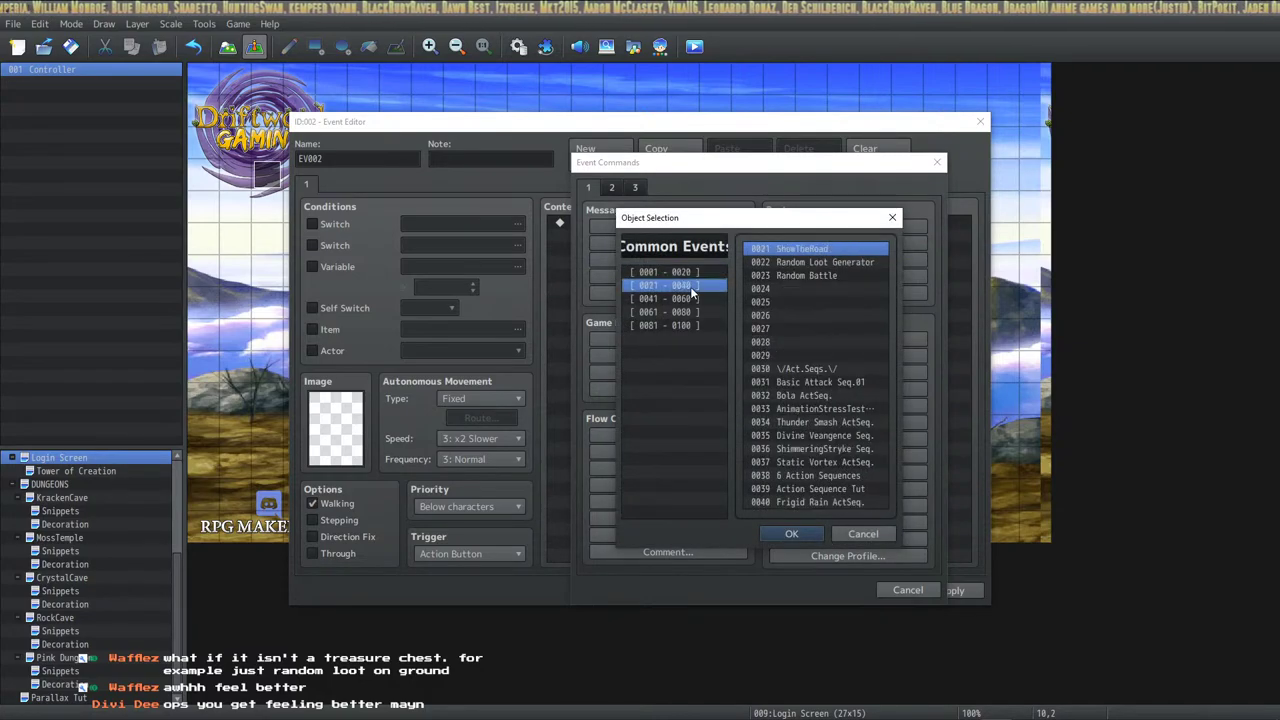
pyautogui.click(817, 263)
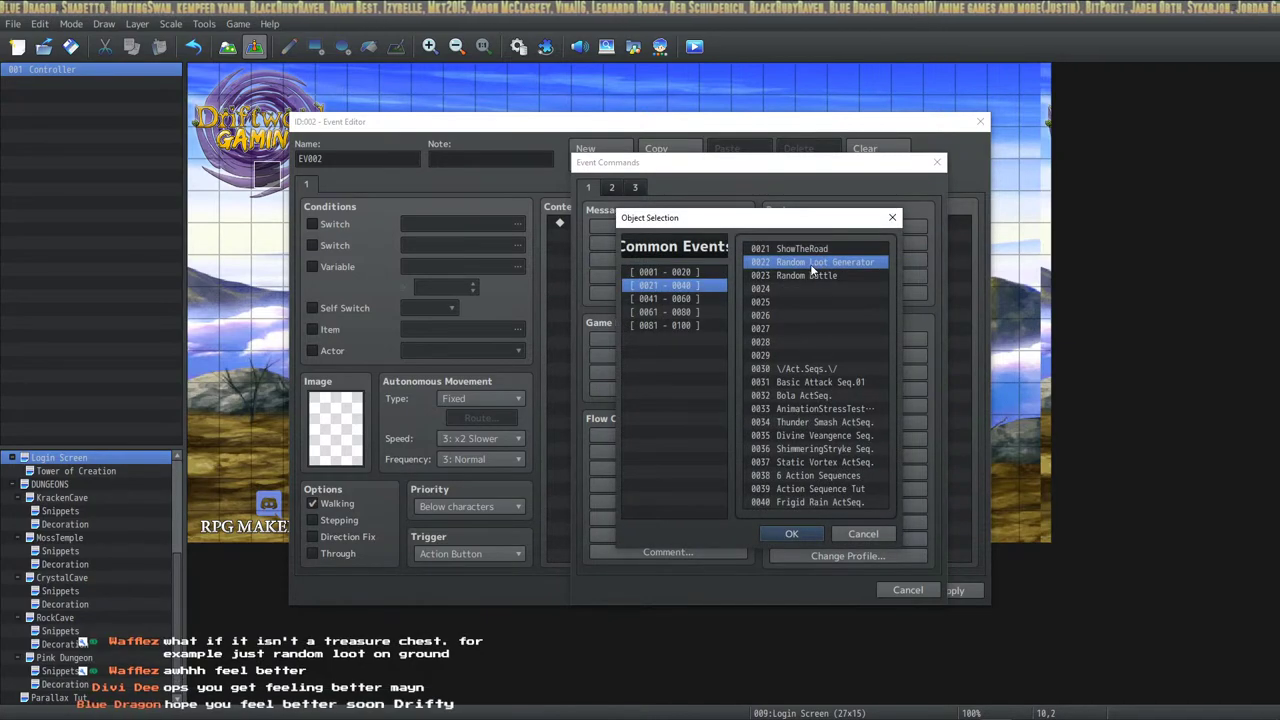
pyautogui.click(791, 533)
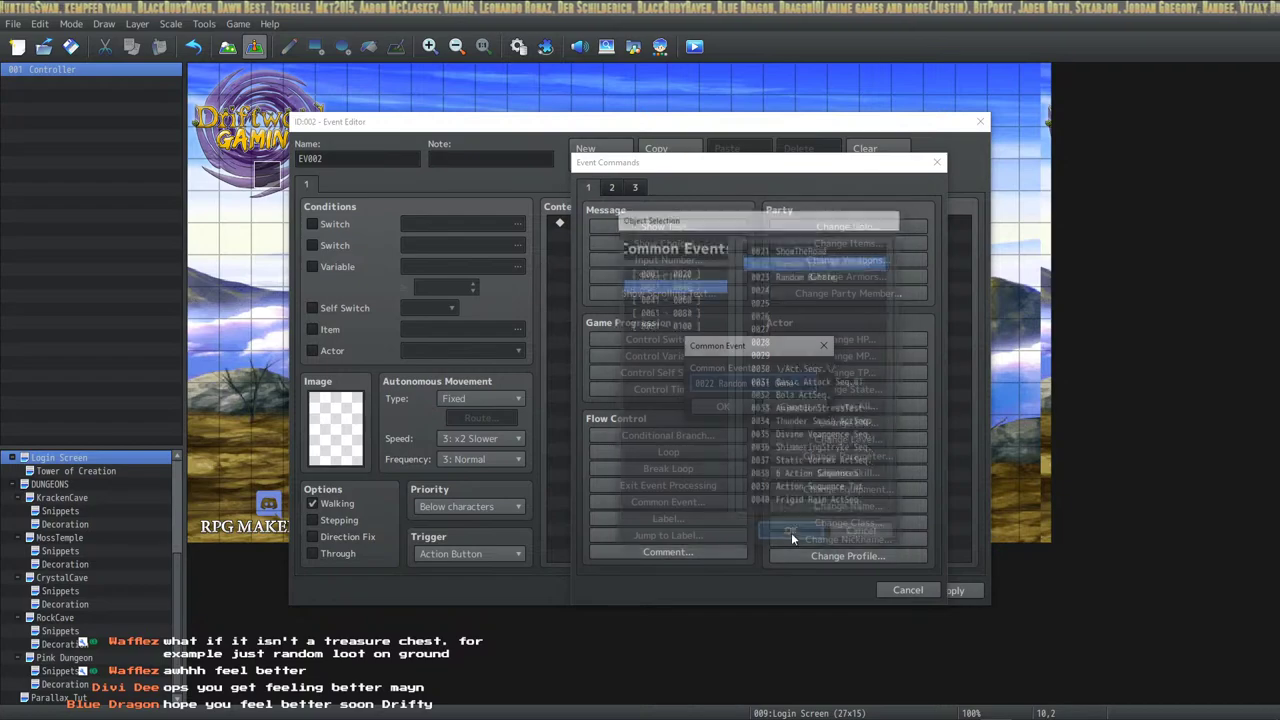
pyautogui.click(716, 412)
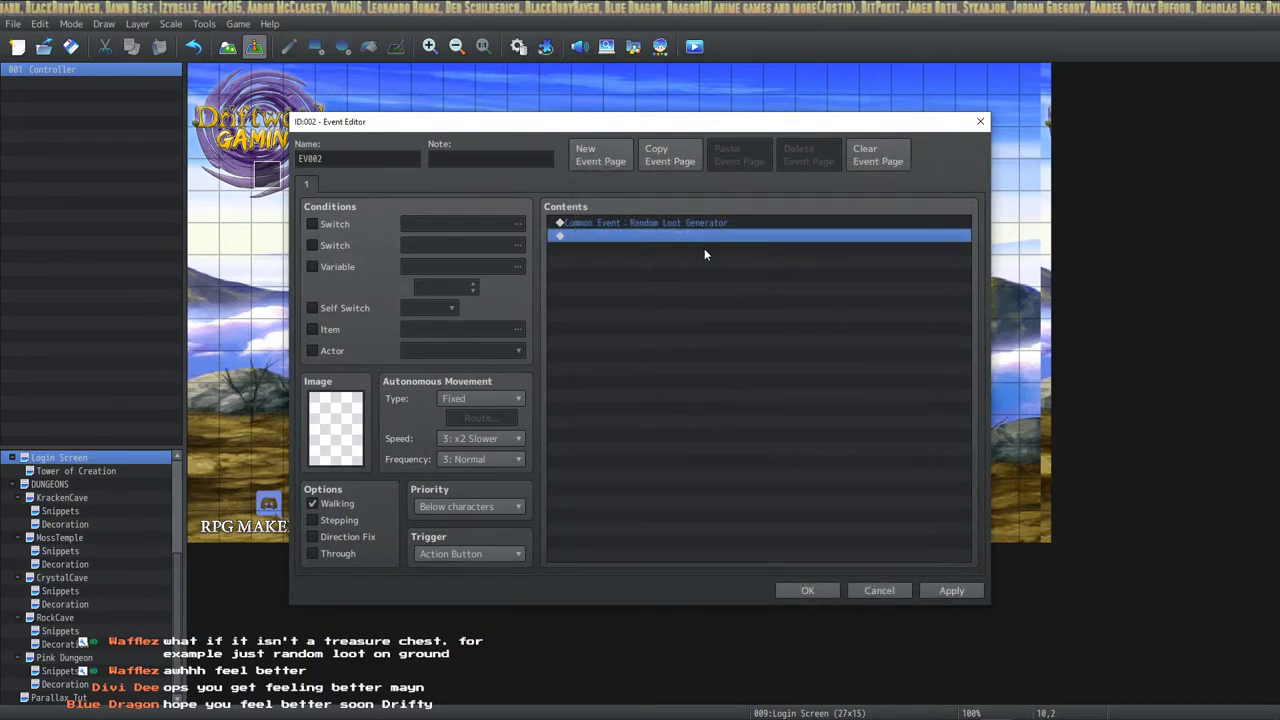
# Save the new map event that calls Random Loot Generator, and delete that event from the Login Screen map.
pyautogui.click(682, 223)
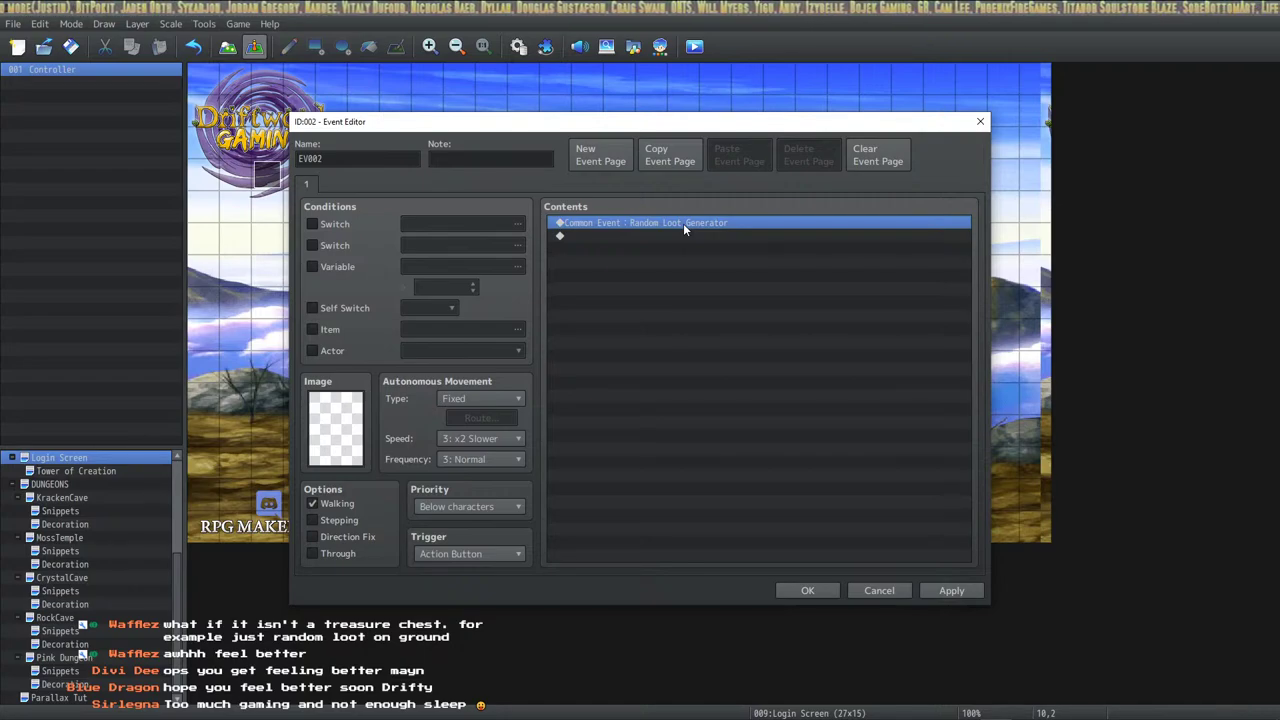
pyautogui.click(707, 238)
pyautogui.click(716, 222)
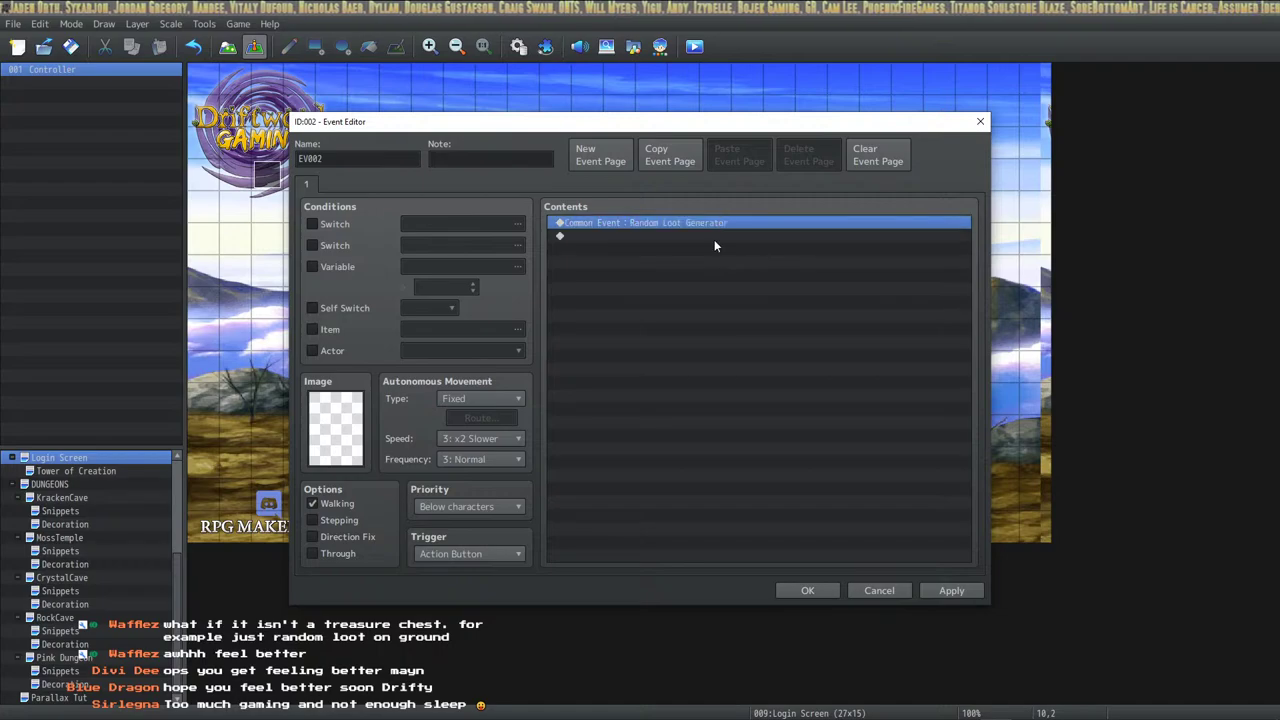
pyautogui.click(714, 240)
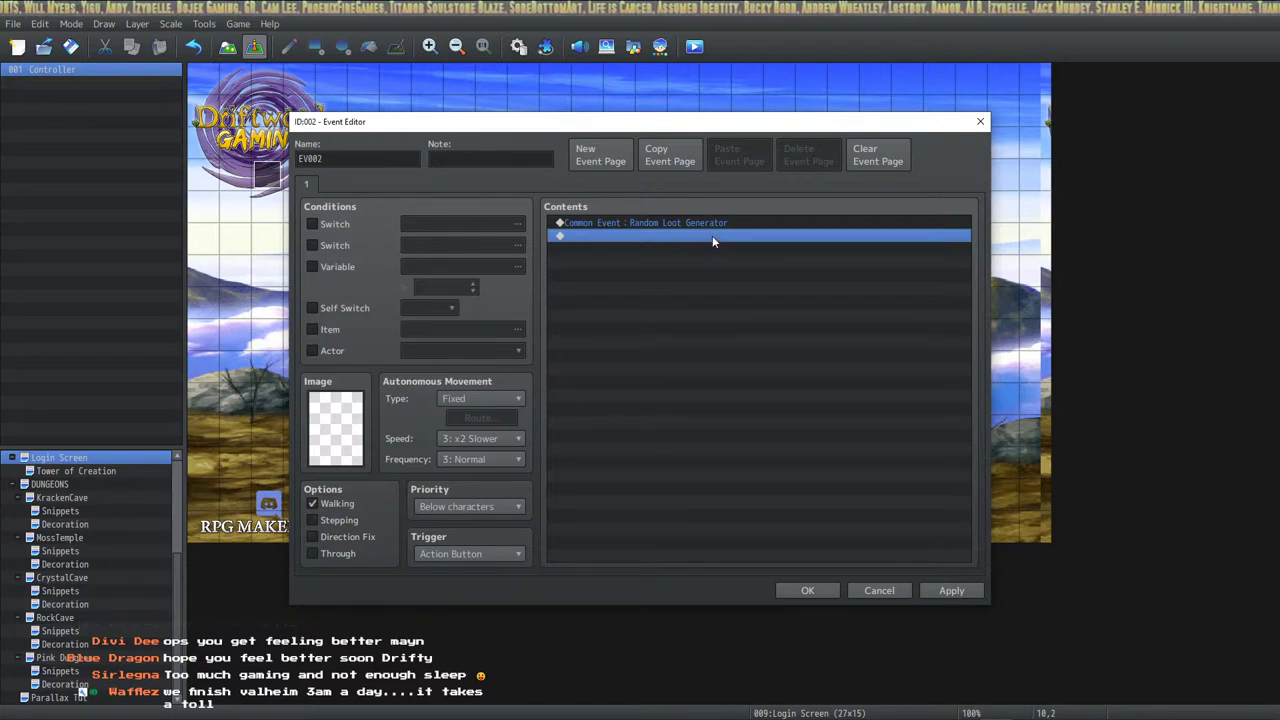
pyautogui.click(950, 590)
pyautogui.click(630, 237)
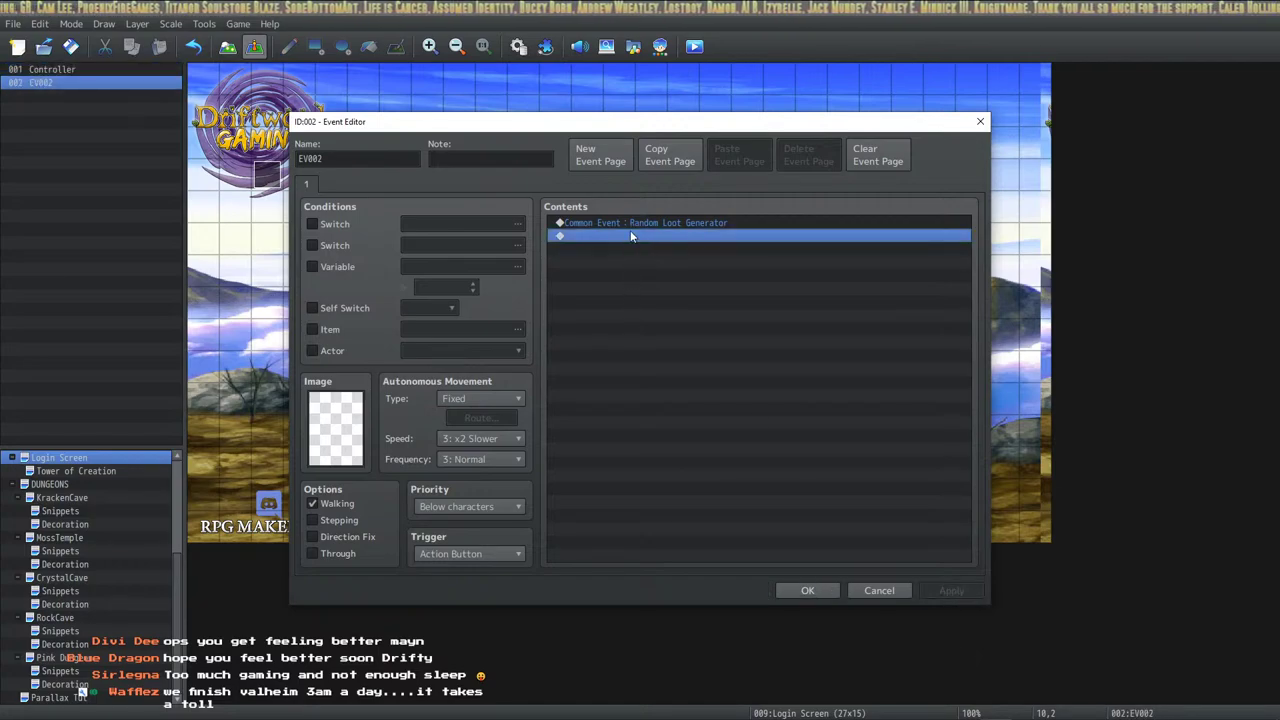
pyautogui.click(633, 223)
pyautogui.click(633, 236)
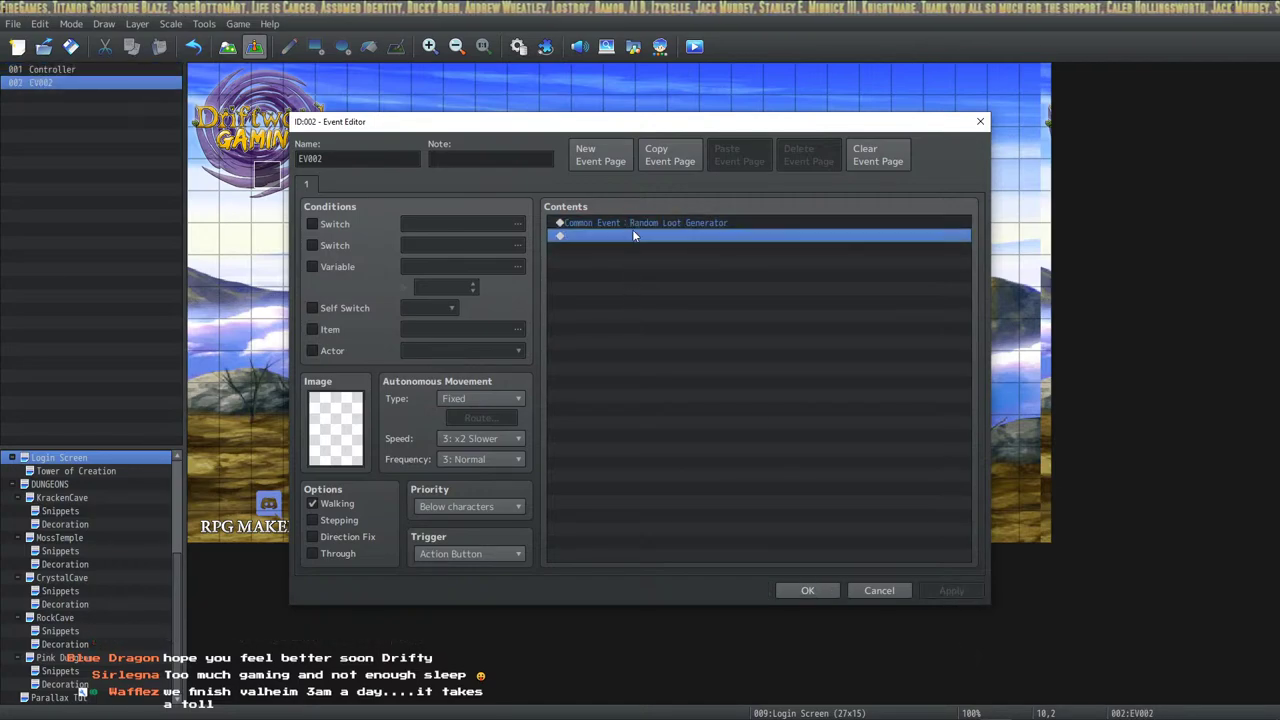
pyautogui.click(634, 222)
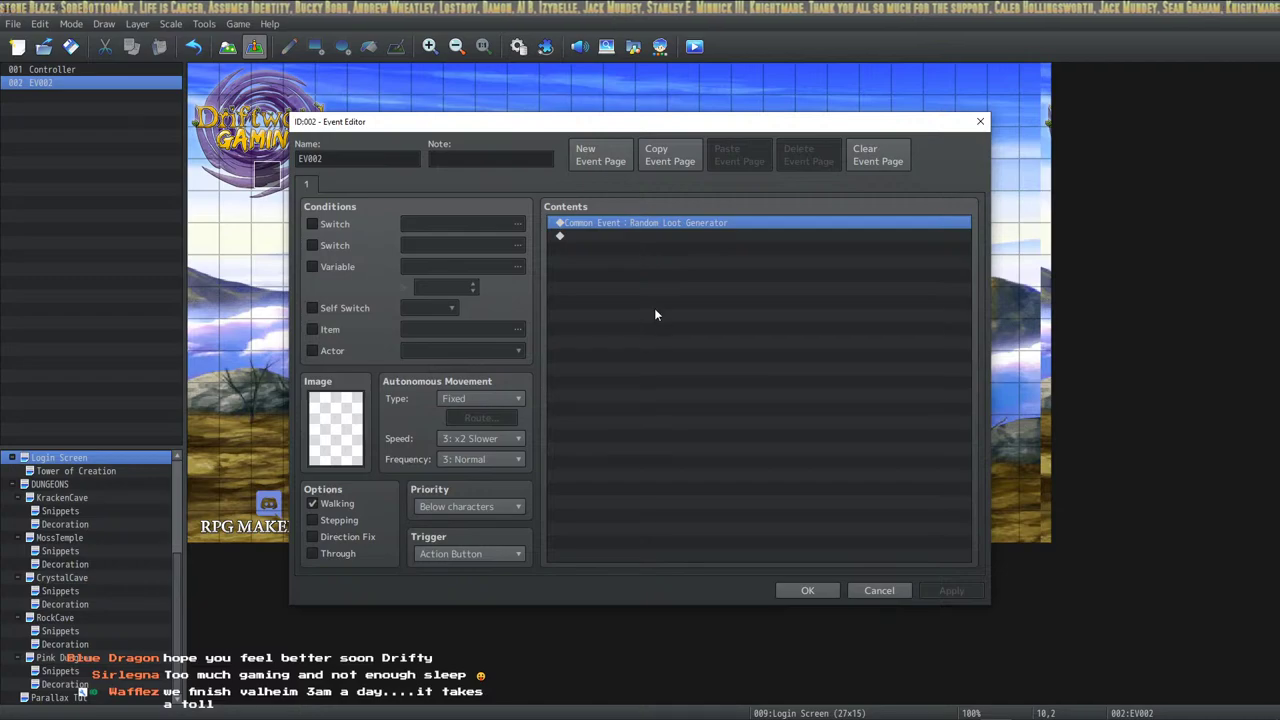
pyautogui.click(798, 586)
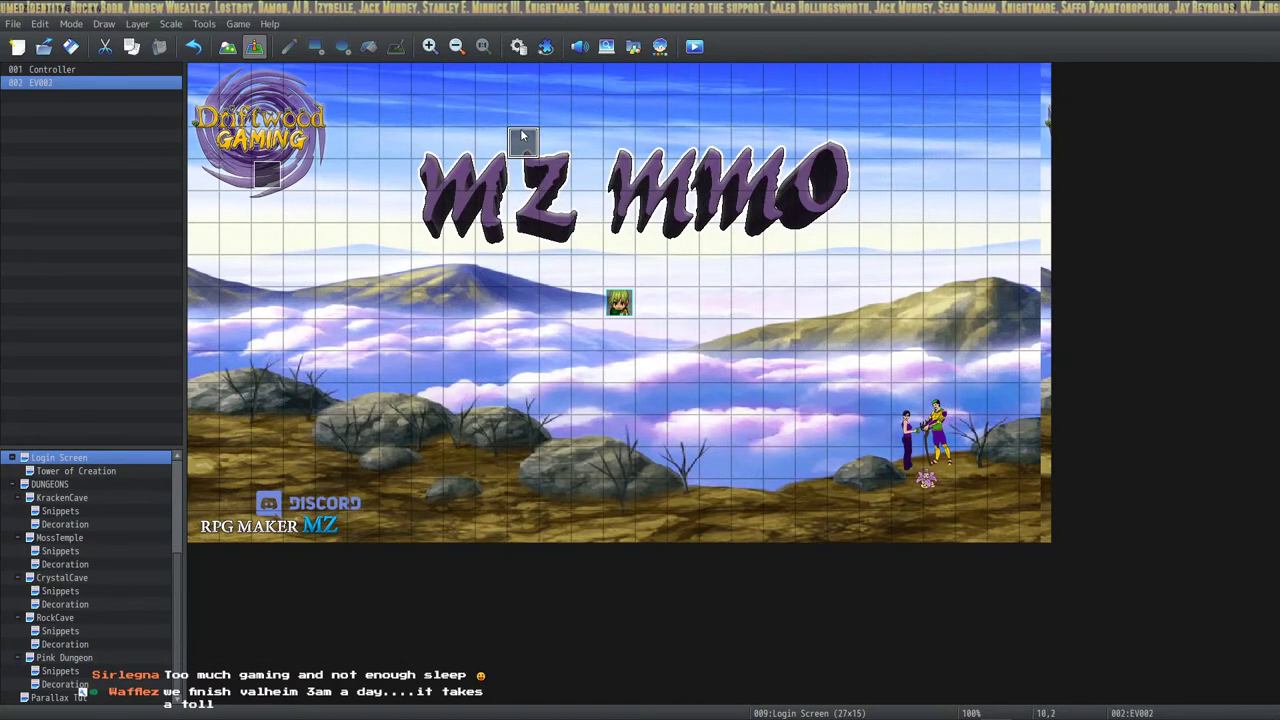
pyautogui.press('Delete')
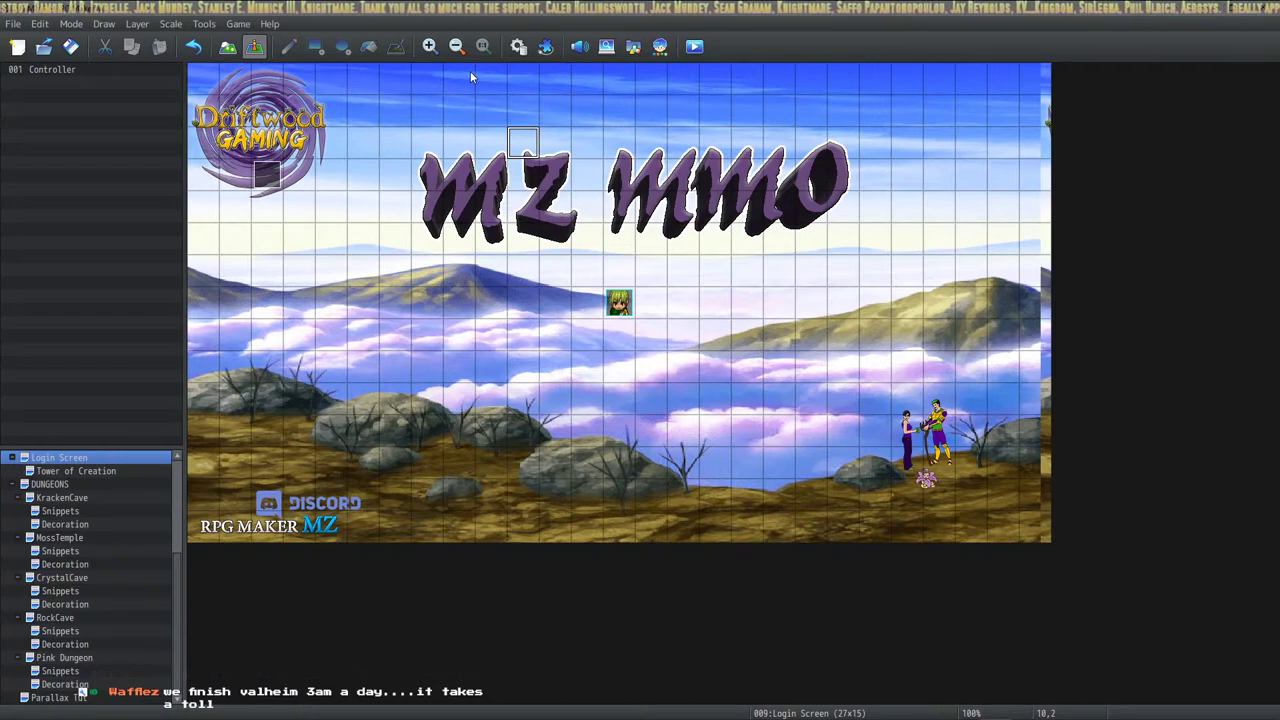
# In the database, set up empty item 0003 with the treasure chest icon 210 and the name Loot Box.
pyautogui.click(519, 46)
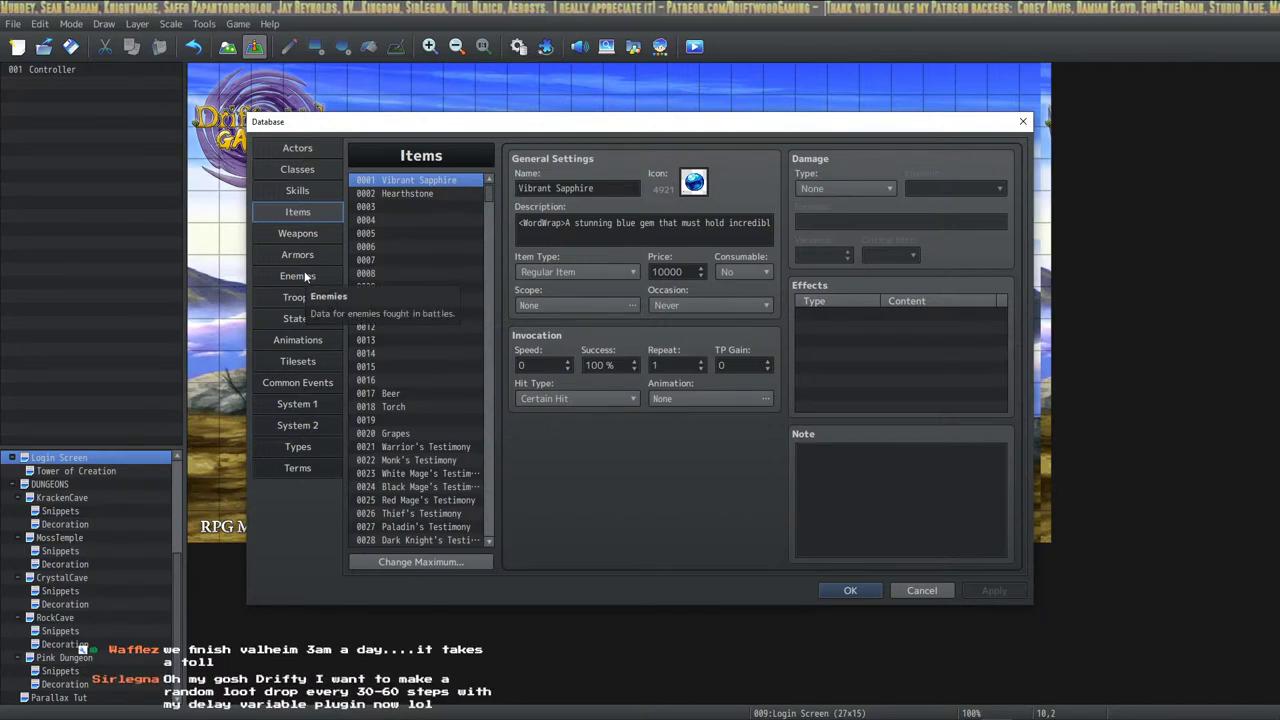
pyautogui.click(391, 208)
pyautogui.click(687, 189)
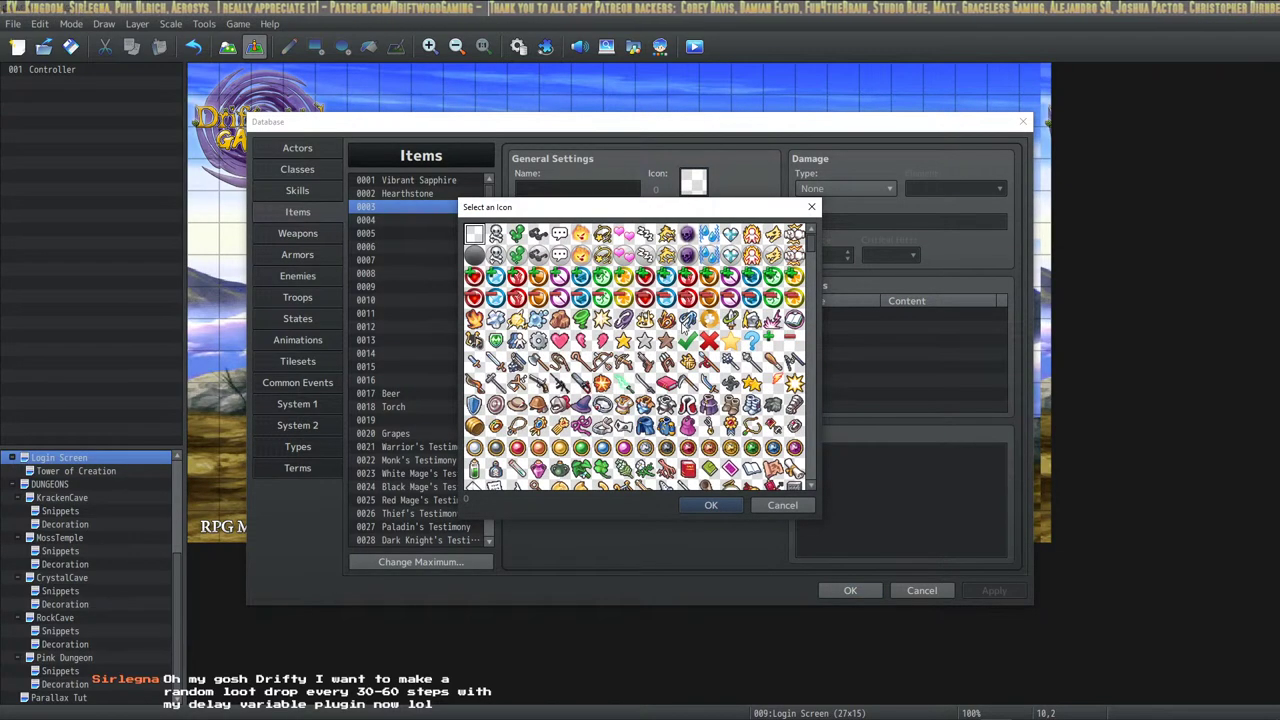
pyautogui.scroll(-2, 683, 330)
pyautogui.scroll(-5, 618, 341)
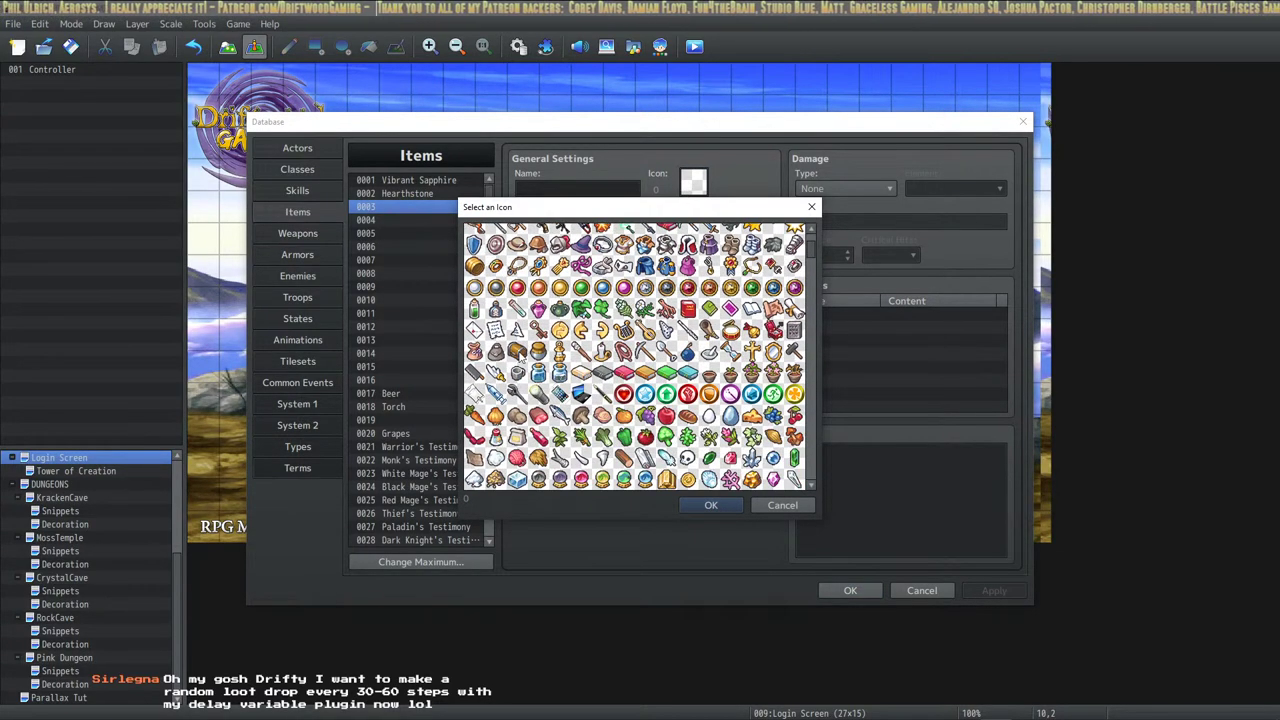
pyautogui.doubleClick(515, 352)
pyautogui.click(601, 188)
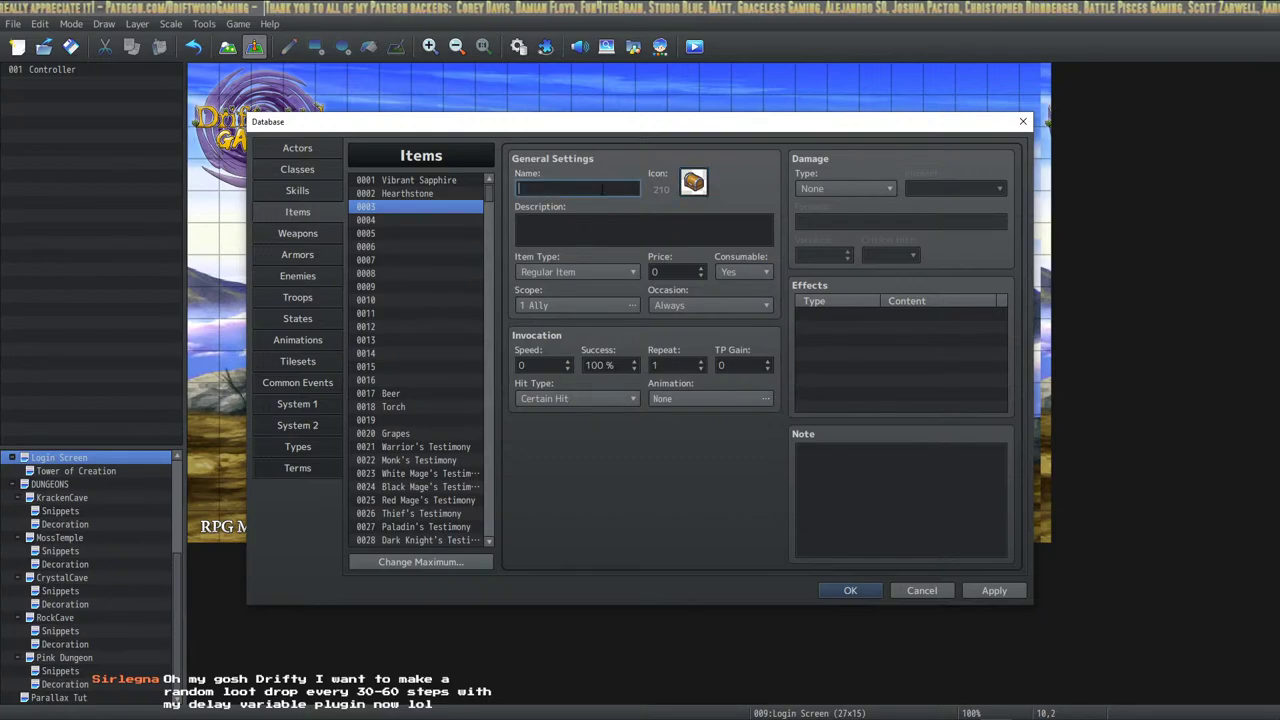
pyautogui.write('Loot B')
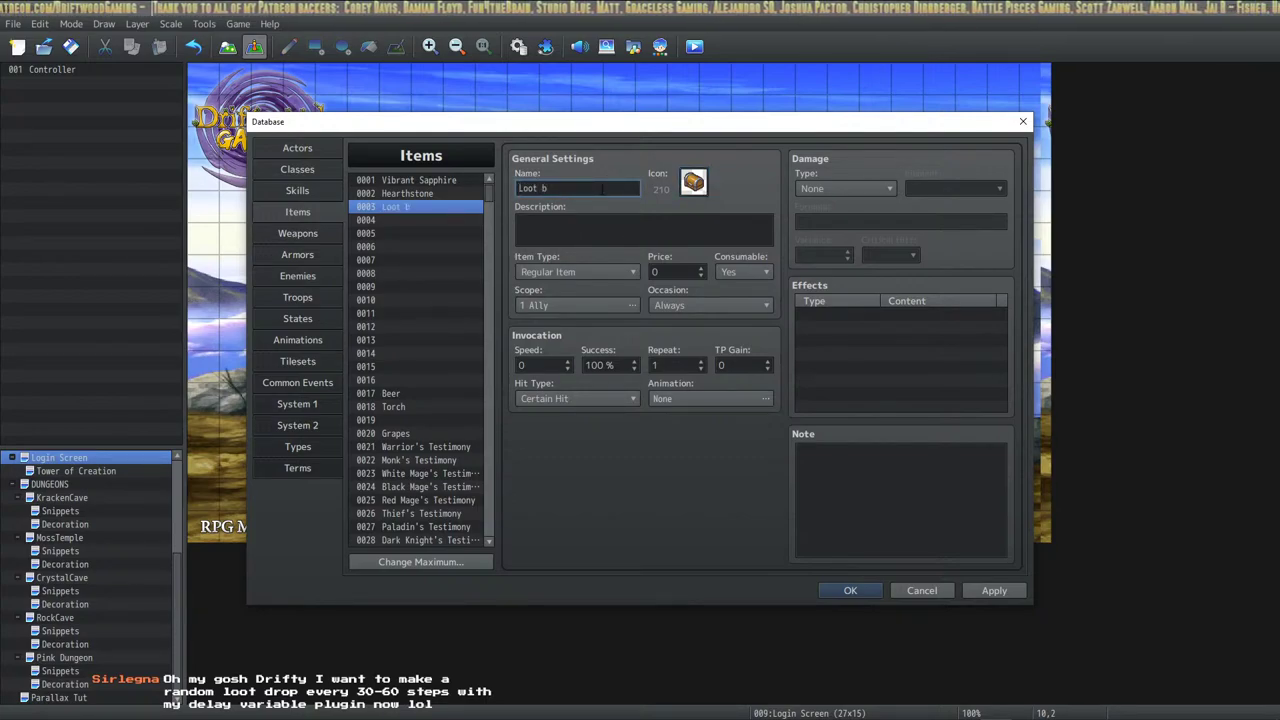
pyautogui.write('ox')
# Give the Loot Box item the description "Holds random items.".
pyautogui.click(576, 236)
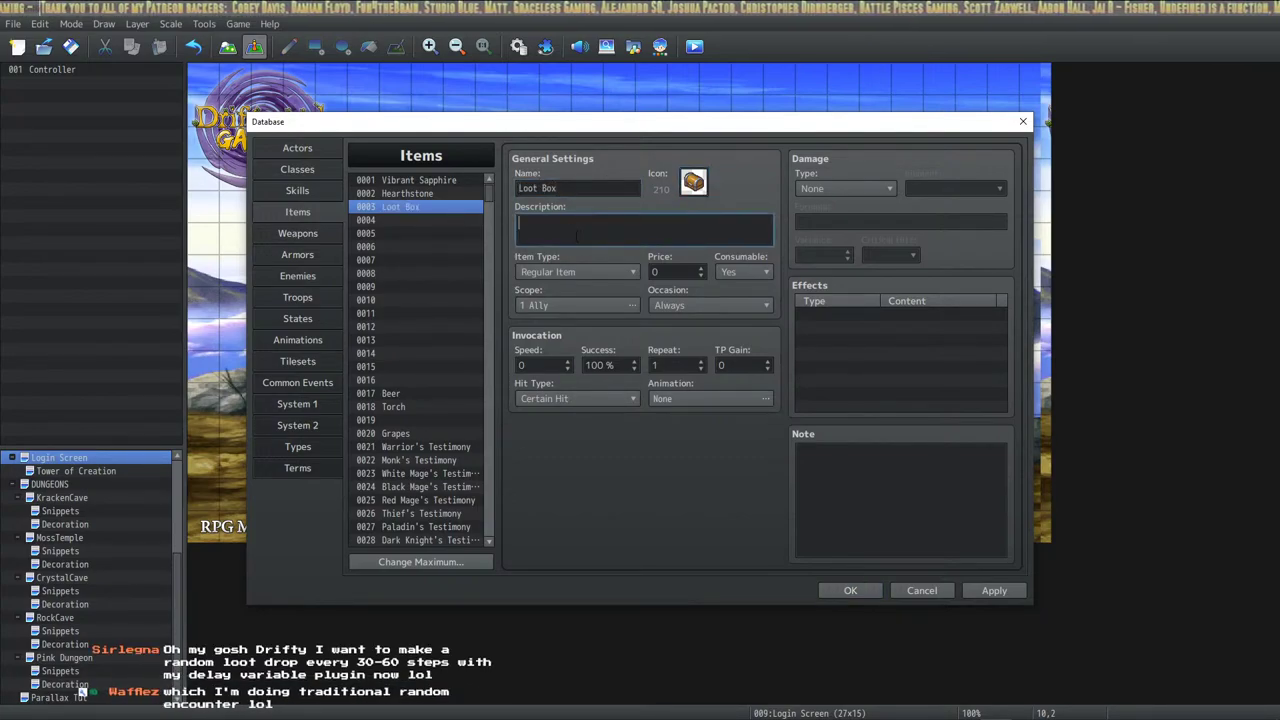
pyautogui.write('Randomly')
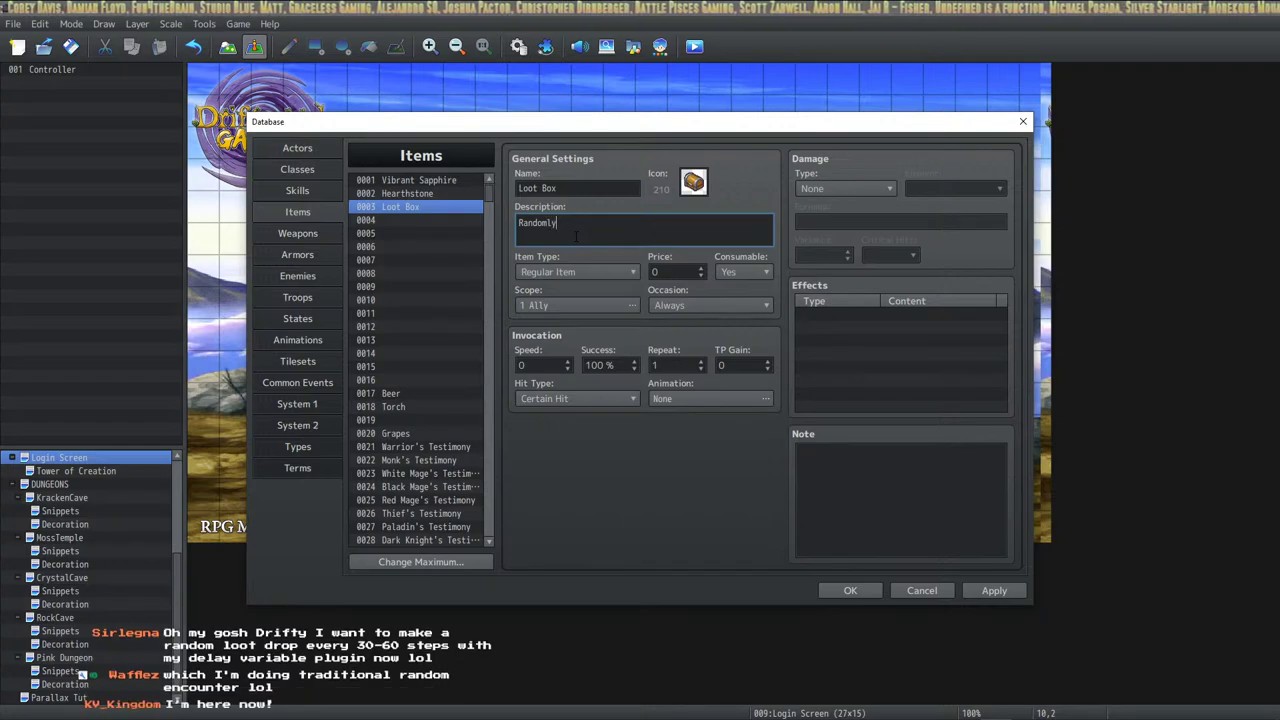
pyautogui.press('BackSpace')
pyautogui.press('BackSpace')
pyautogui.press('BackSpace')
pyautogui.press('BackSpace')
pyautogui.press('BackSpace')
pyautogui.press('BackSpace')
pyautogui.press('BackSpace')
pyautogui.press('BackSpace')
pyautogui.press('BackSpace')
pyautogui.write('Hold ran')
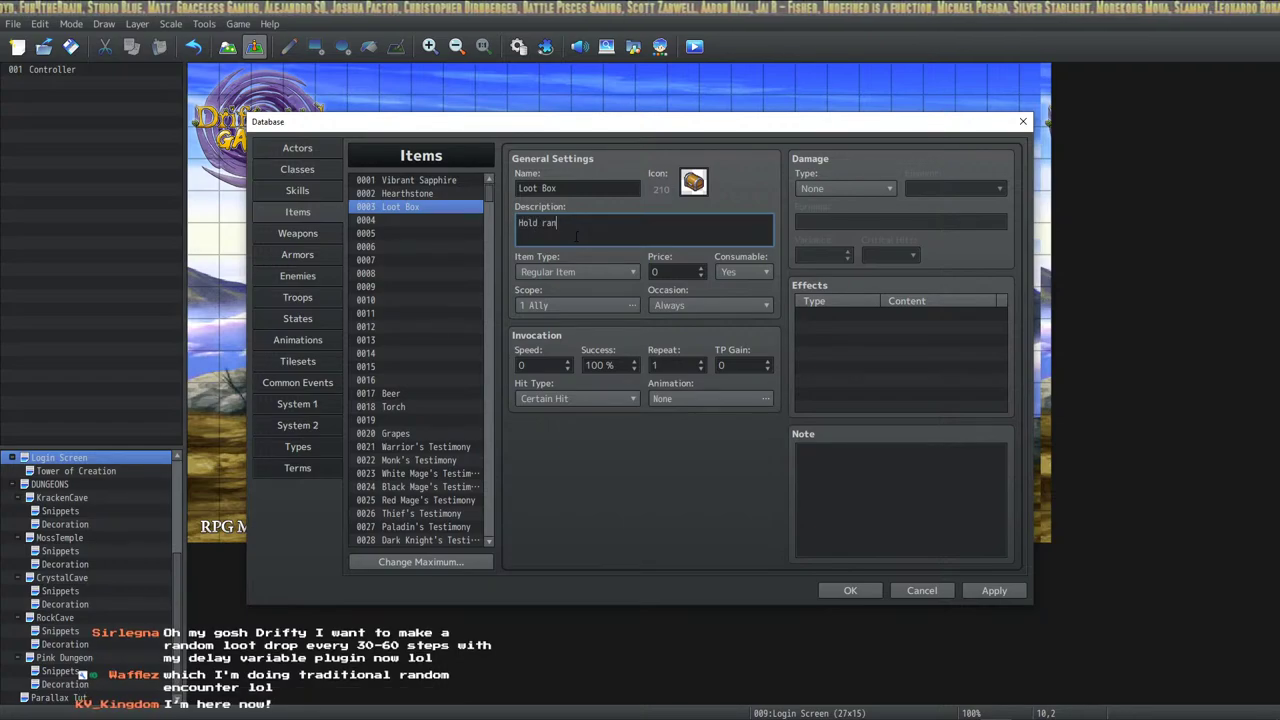
pyautogui.write('dom items.')
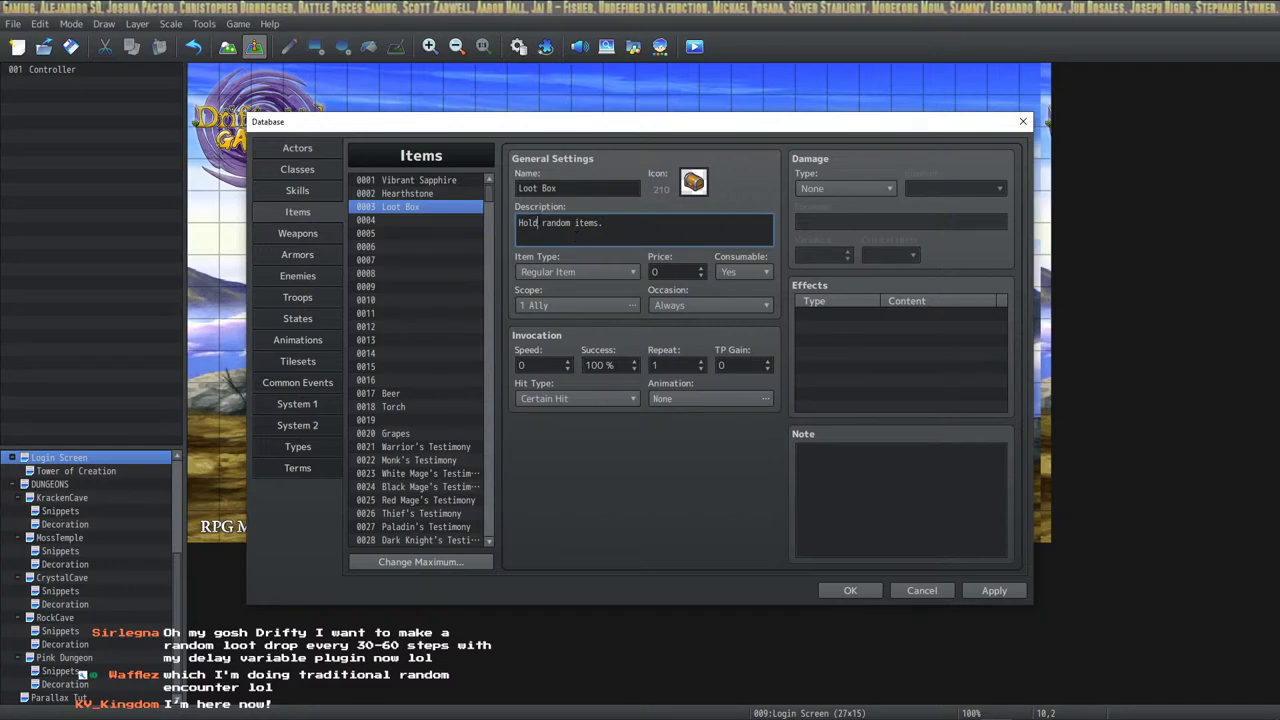
pyautogui.write('s')
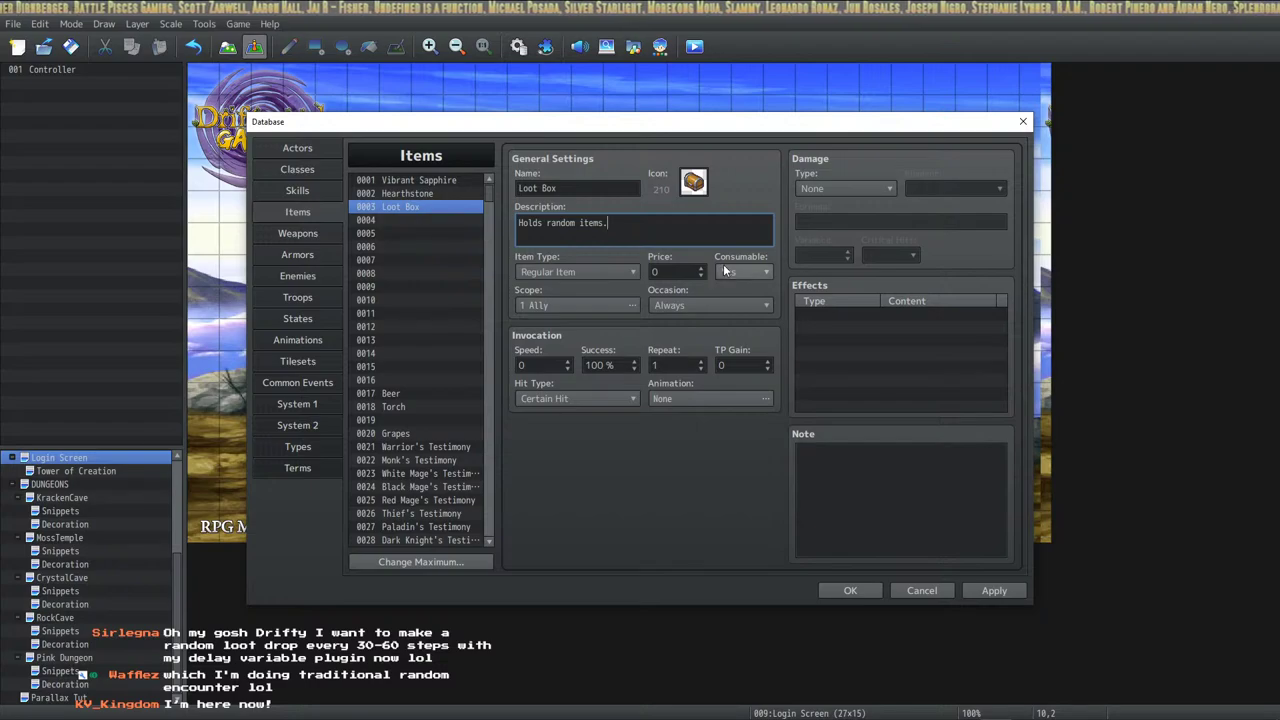
# Set the Loot Box item's scope to None and its occasion to Menu Screen, and apply the changes.
pyautogui.click(566, 303)
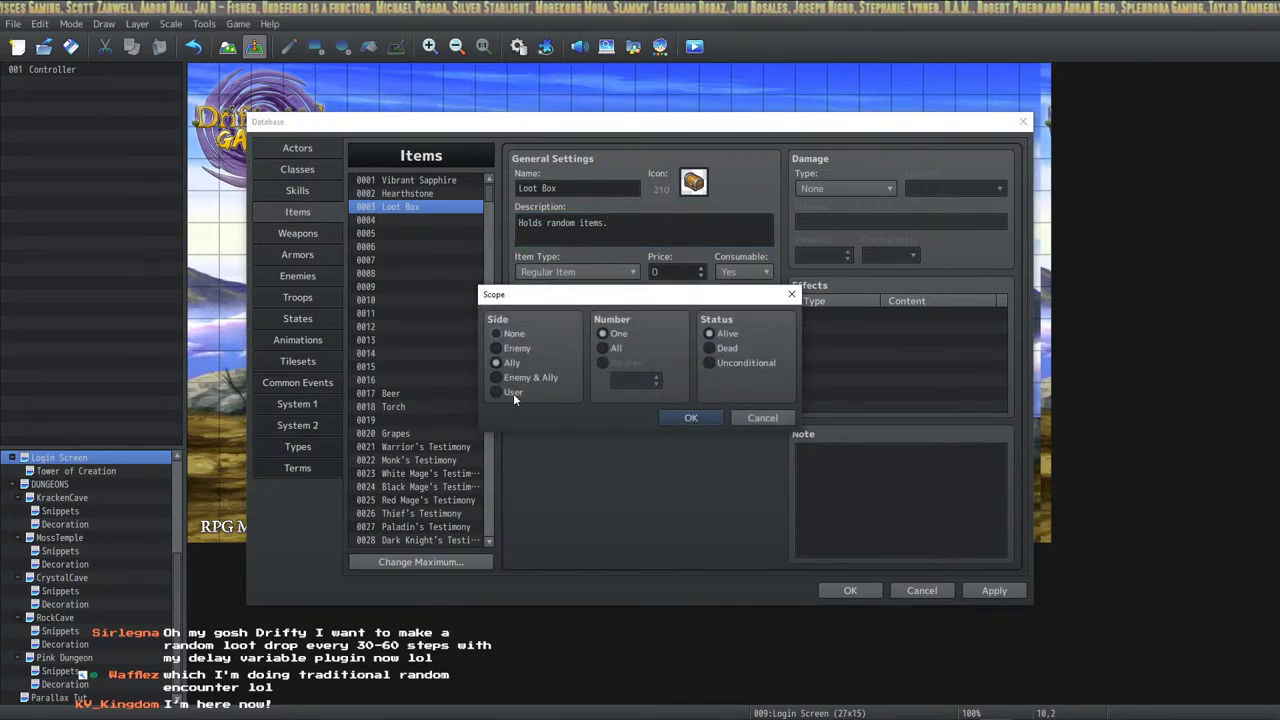
pyautogui.click(512, 334)
pyautogui.click(691, 417)
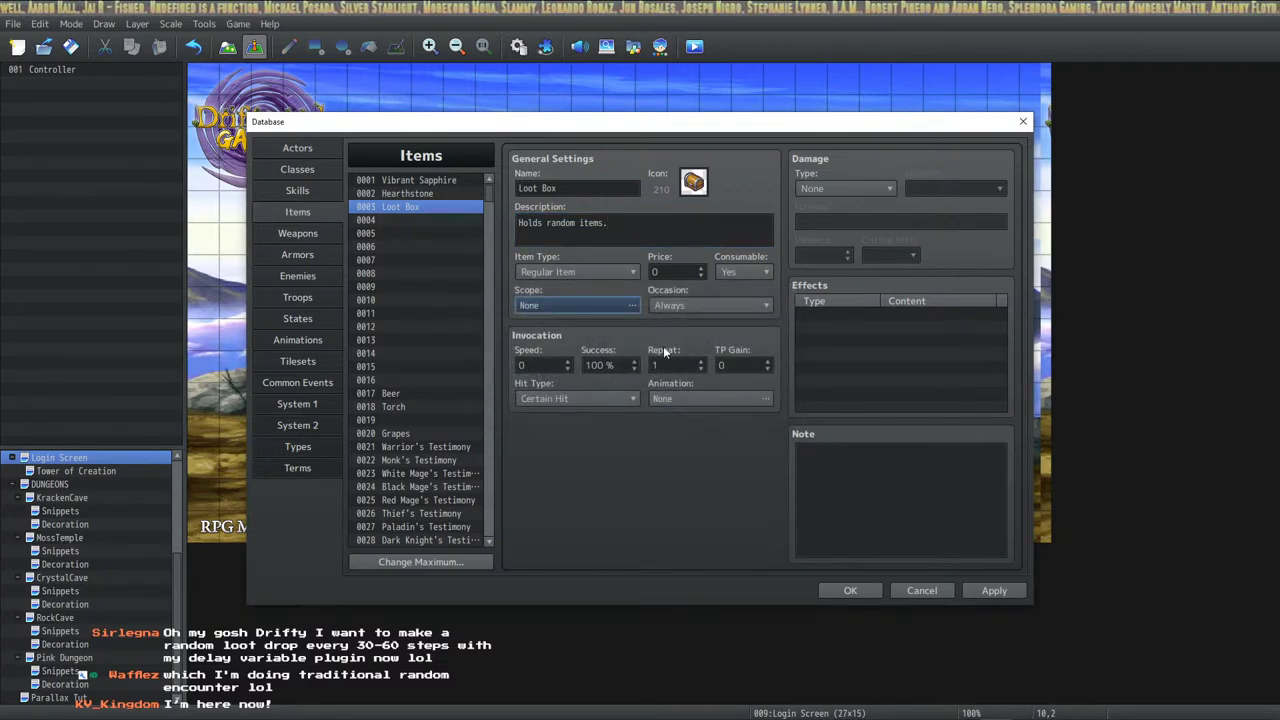
pyautogui.click(676, 304)
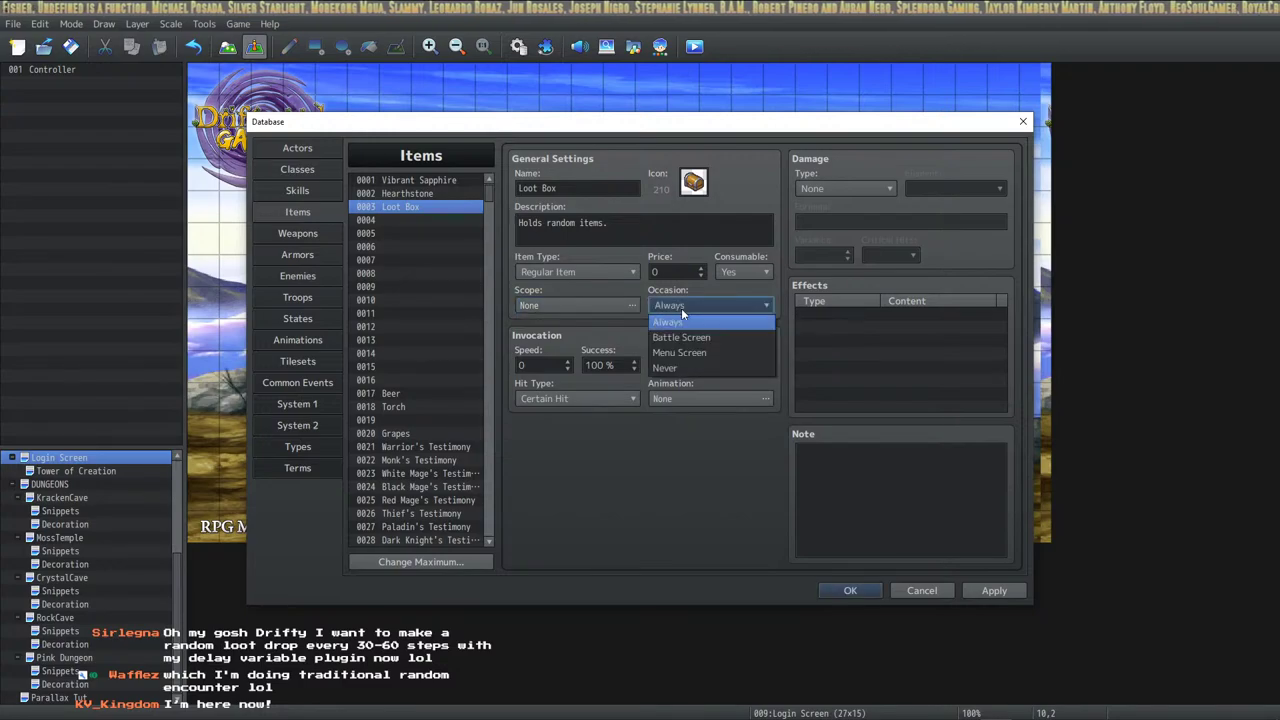
pyautogui.click(699, 352)
pyautogui.click(994, 590)
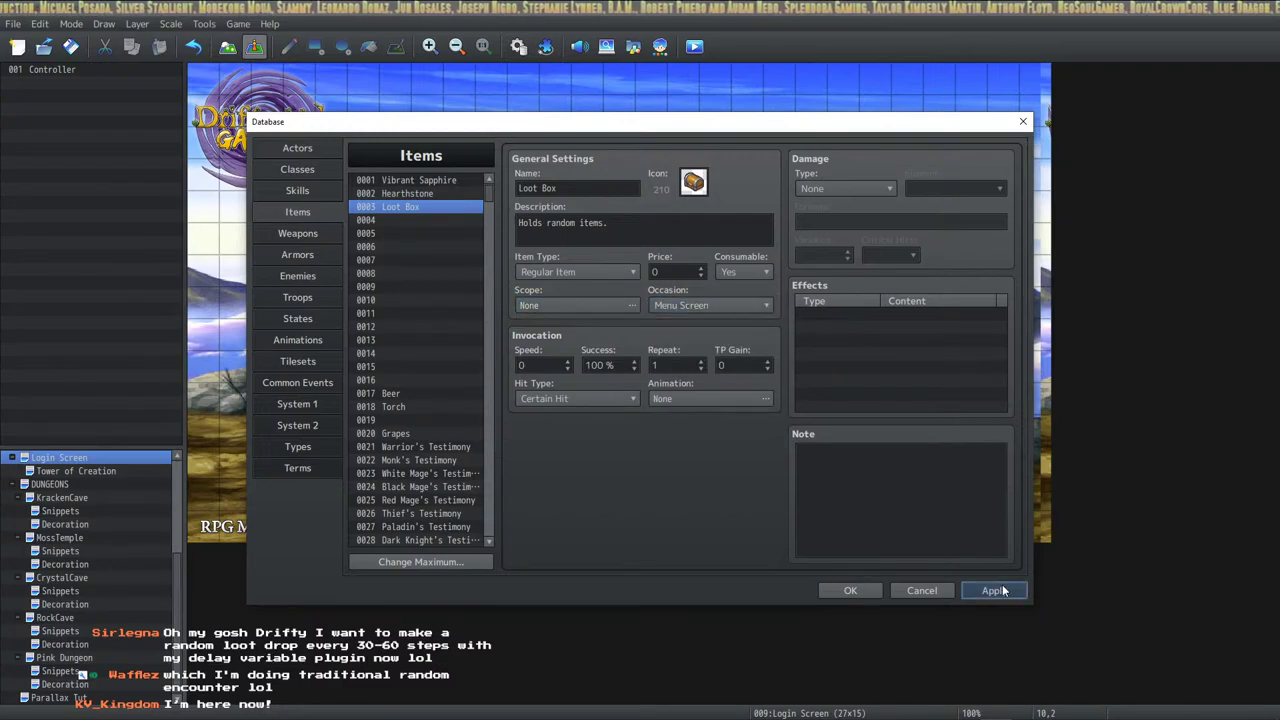
# Preview several animations for the Loot Box item and assign it animation 0187 ItemClaim.
pyautogui.click(694, 398)
pyautogui.click(693, 398)
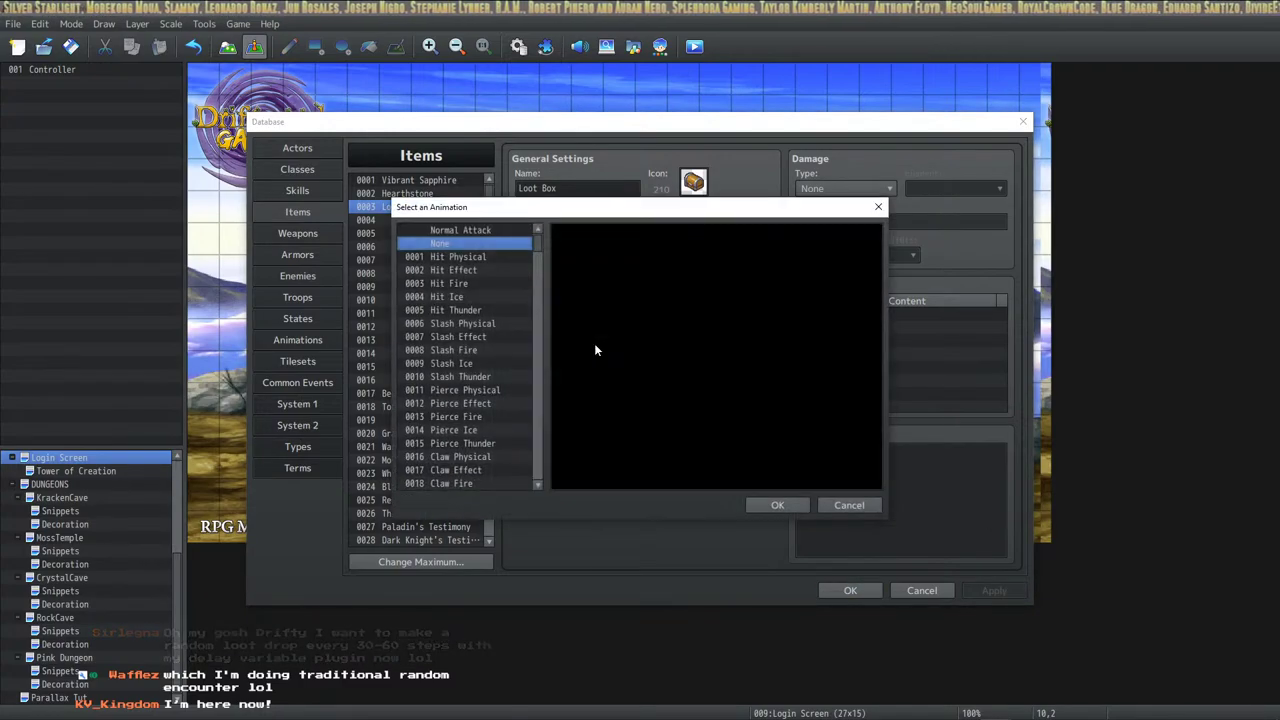
pyautogui.moveTo(535, 248); pyautogui.dragTo(538, 298)
pyautogui.click(450, 316)
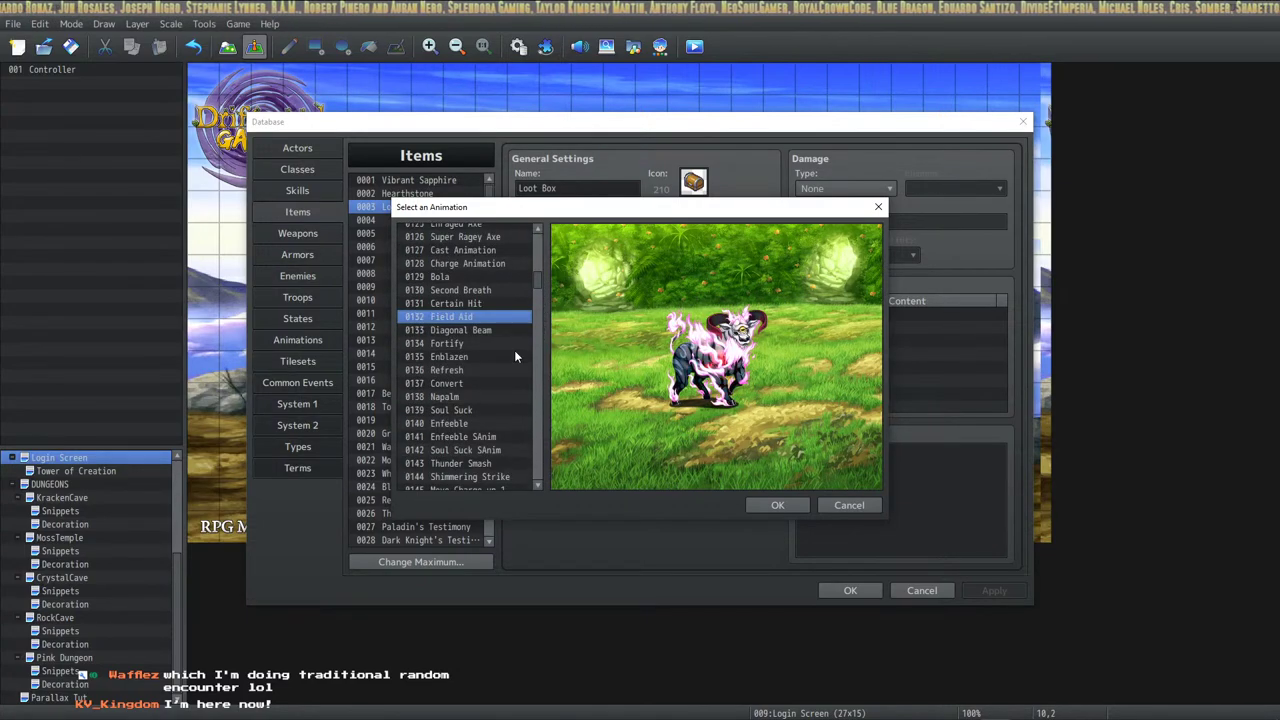
pyautogui.click(455, 330)
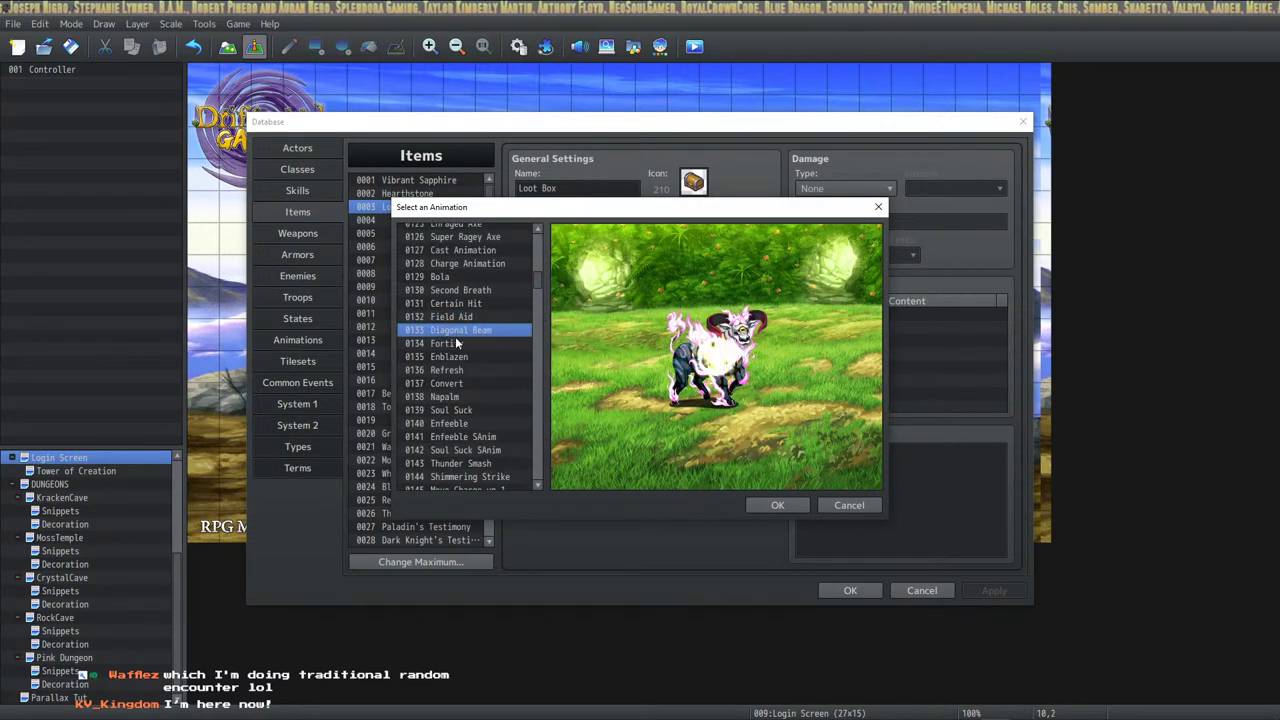
pyautogui.scroll(-2, 467, 388)
pyautogui.scroll(-4, 467, 383)
pyautogui.click(472, 370)
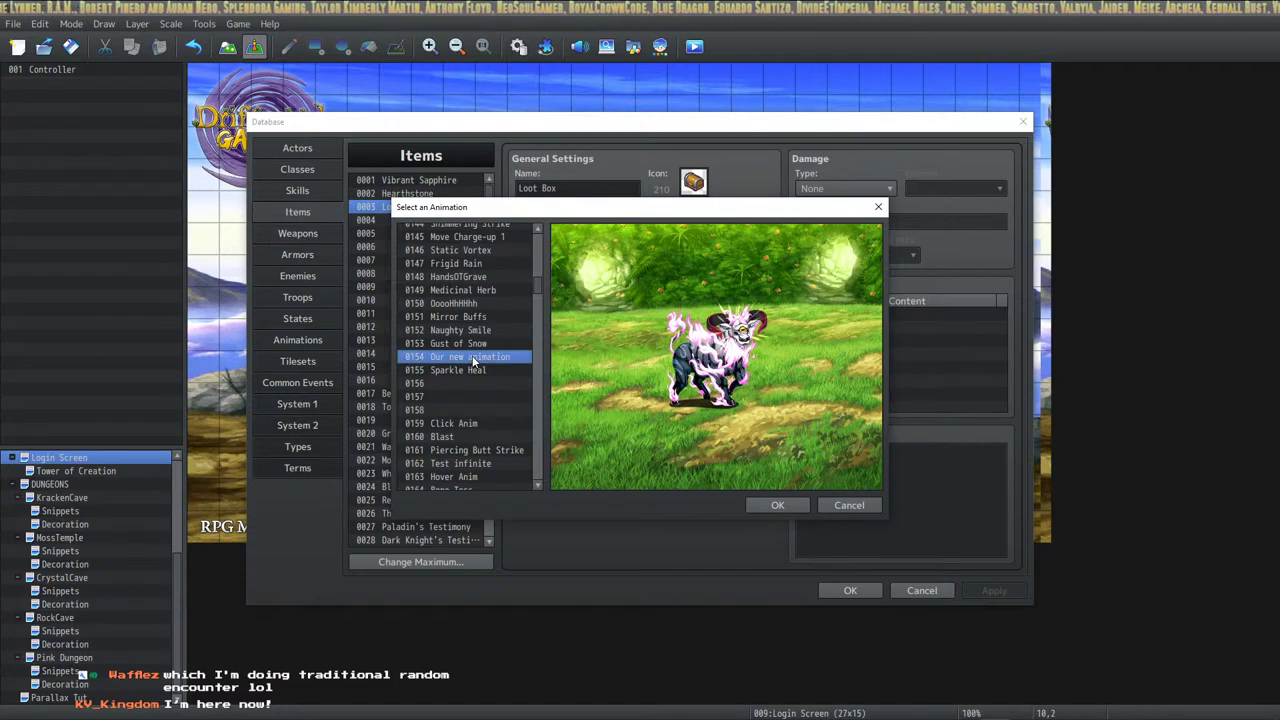
pyautogui.scroll(-2, 470, 365)
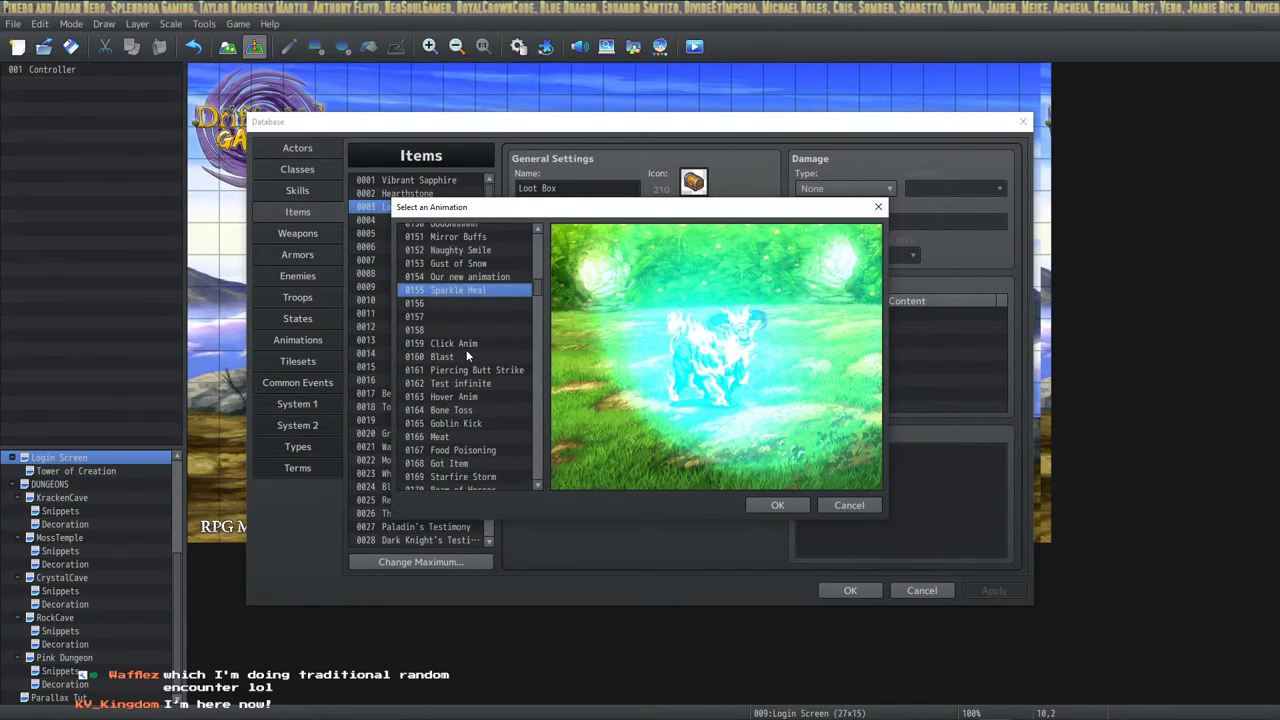
pyautogui.click(464, 343)
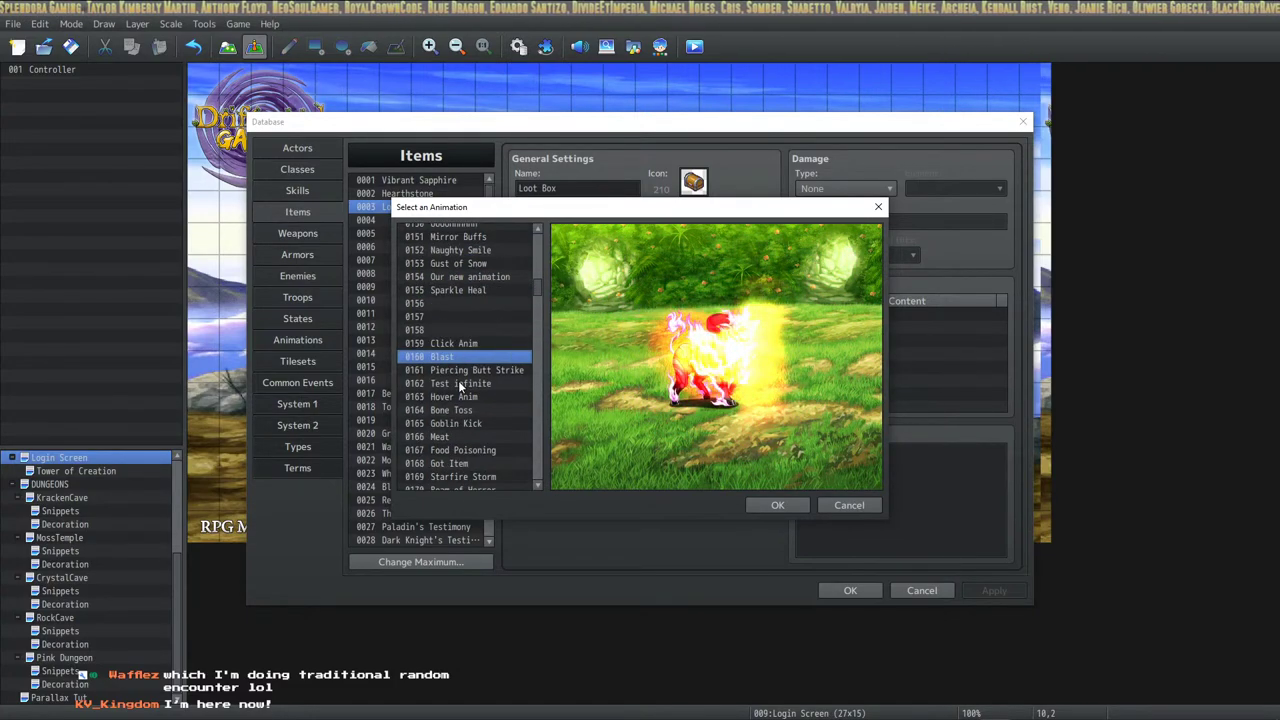
pyautogui.click(458, 383)
pyautogui.scroll(-3, 465, 384)
pyautogui.click(465, 381)
pyautogui.scroll(-2, 465, 384)
pyautogui.click(465, 386)
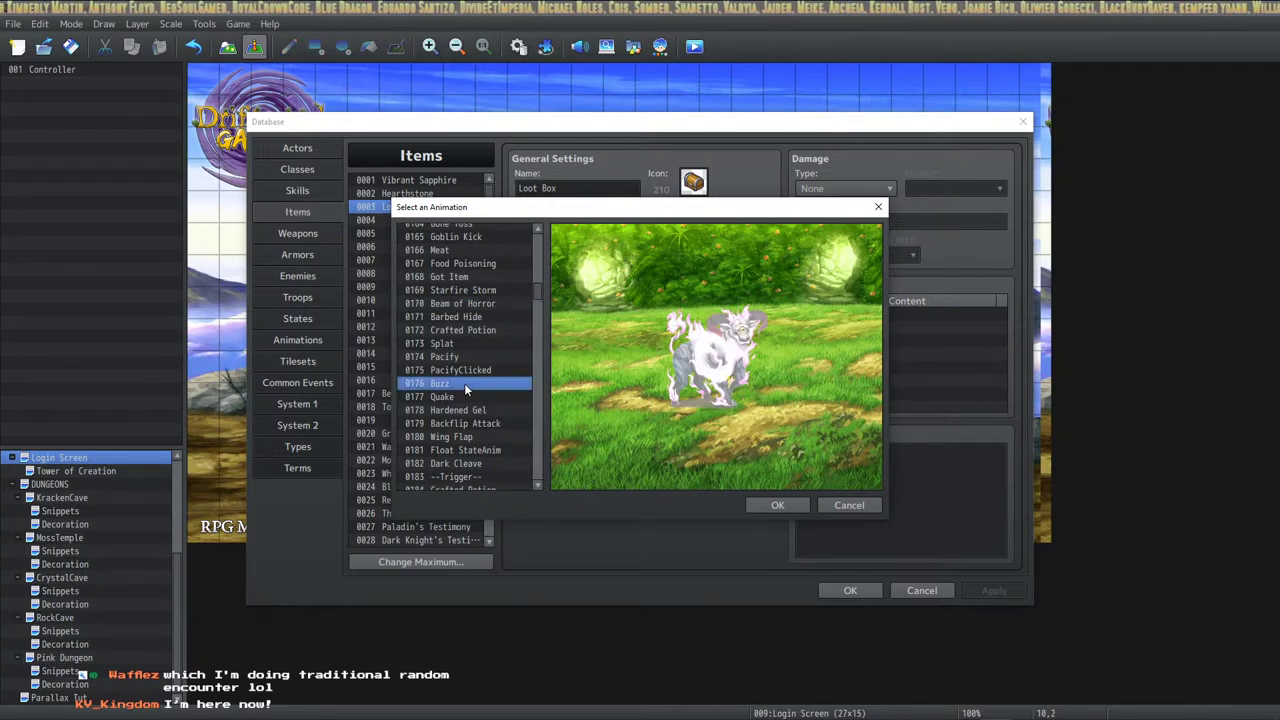
pyautogui.scroll(-1, 464, 383)
pyautogui.click(464, 383)
pyautogui.scroll(-1, 464, 382)
pyautogui.click(464, 383)
pyautogui.click(464, 410)
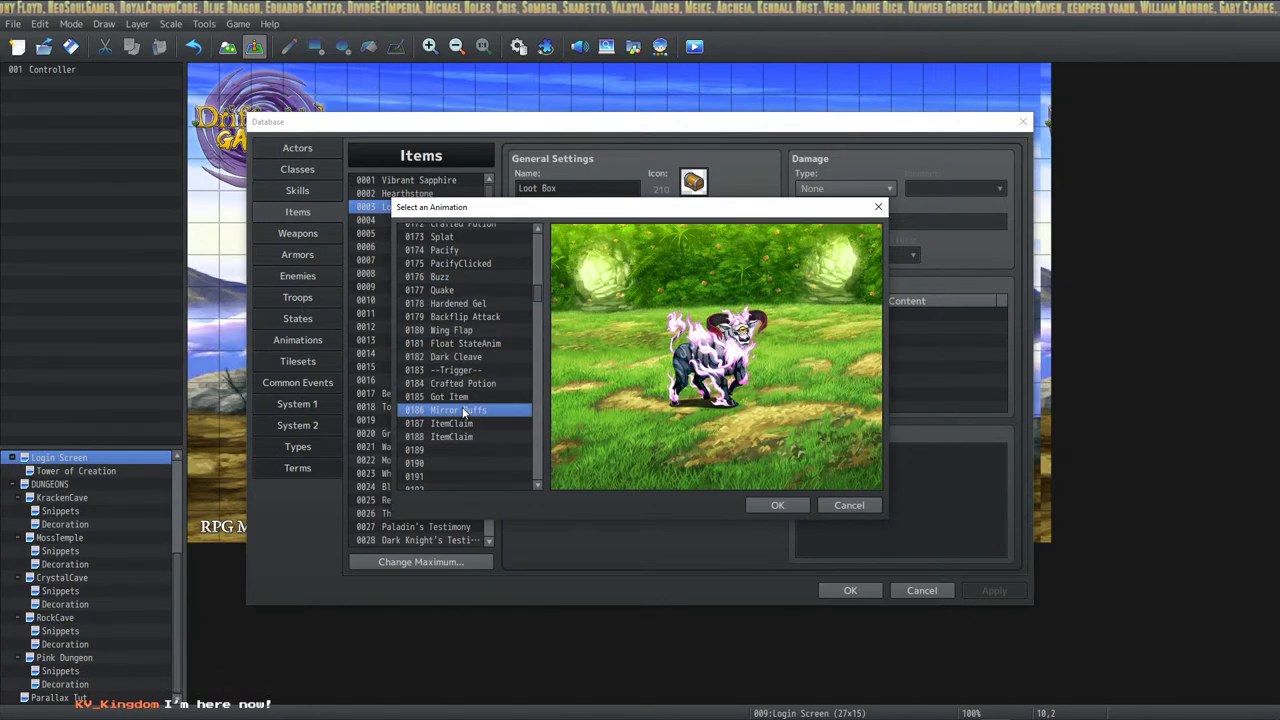
pyautogui.click(464, 423)
pyautogui.click(776, 504)
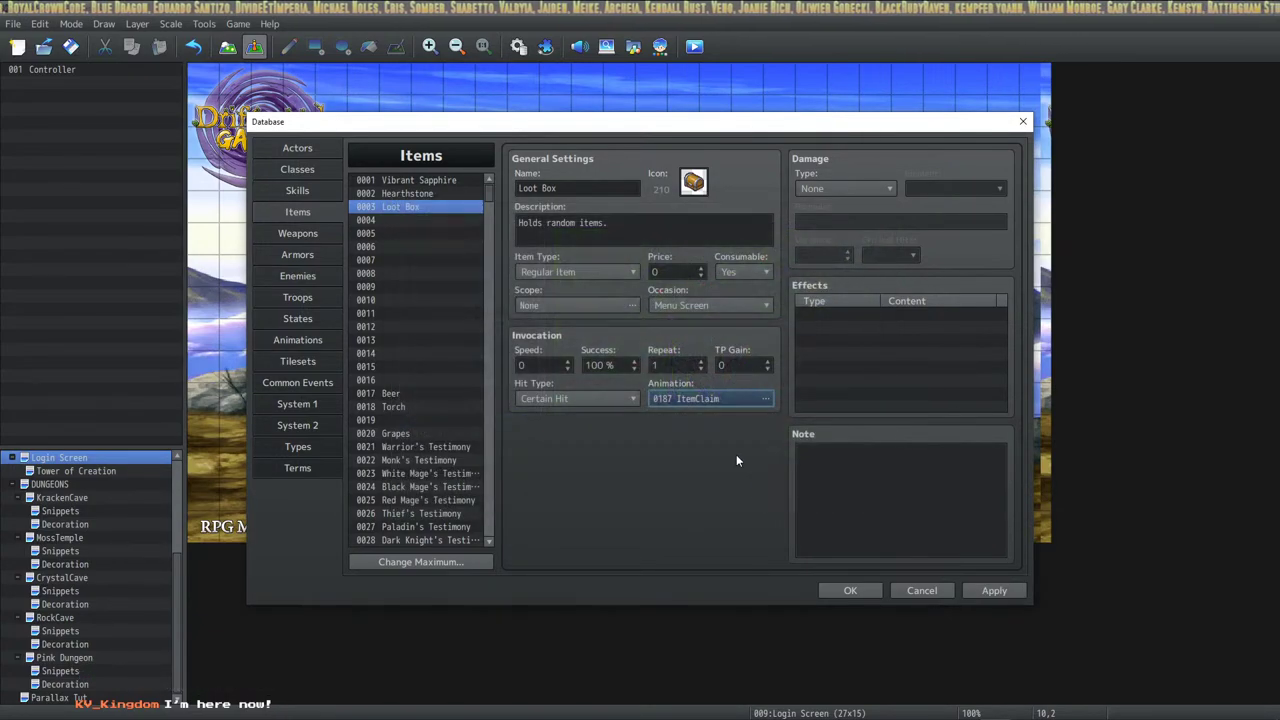
# Add an effect to the Loot Box item that runs the Random Loot Generator common event.
pyautogui.doubleClick(848, 315)
pyautogui.click(906, 263)
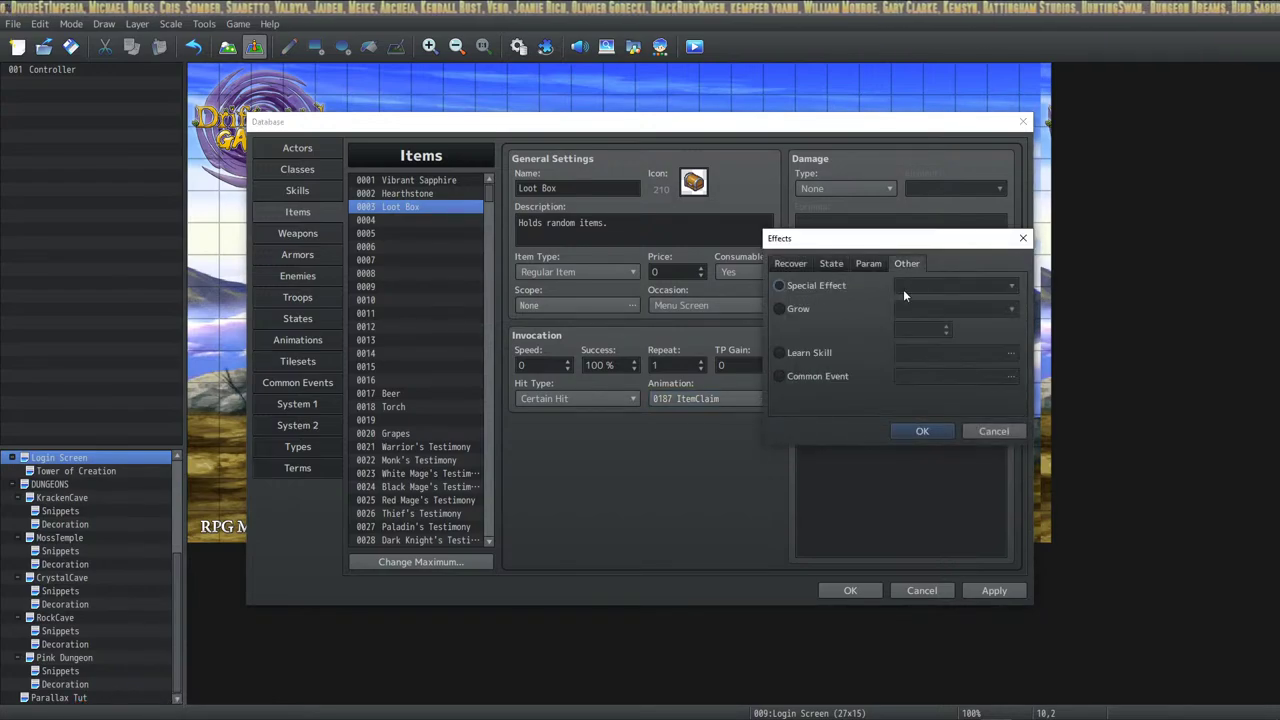
pyautogui.click(819, 376)
pyautogui.click(954, 379)
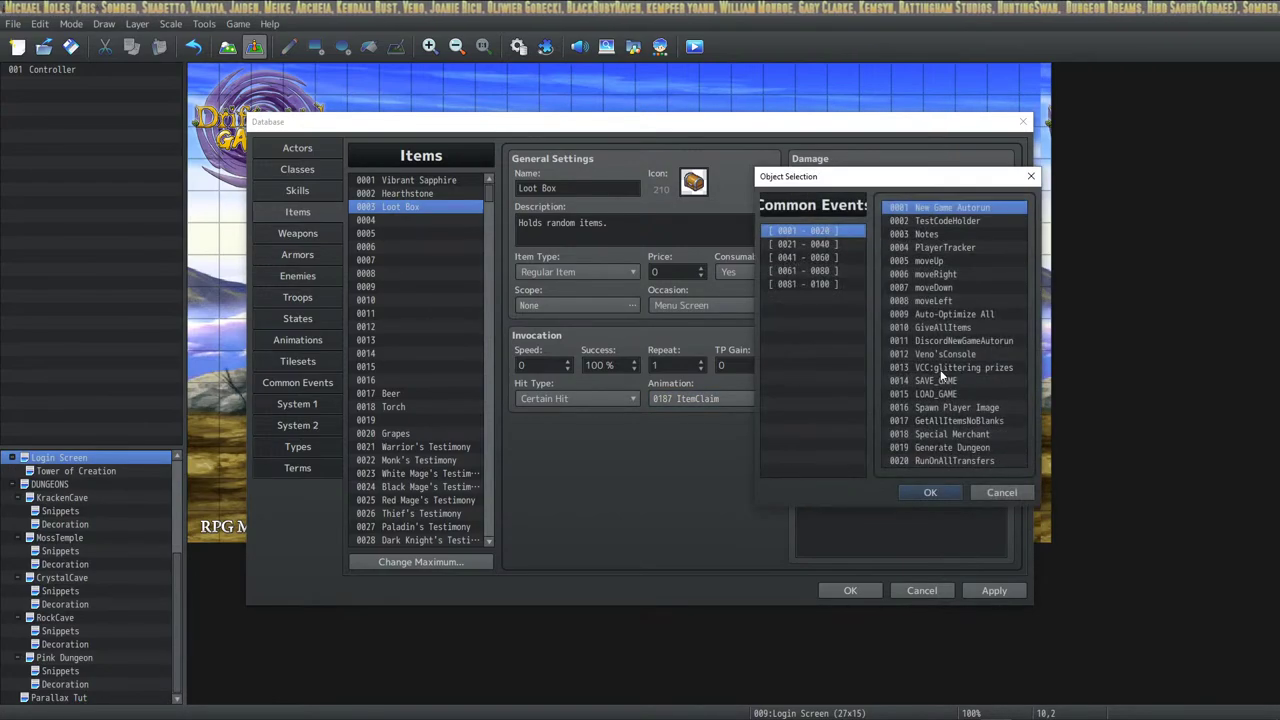
pyautogui.click(812, 244)
pyautogui.click(968, 221)
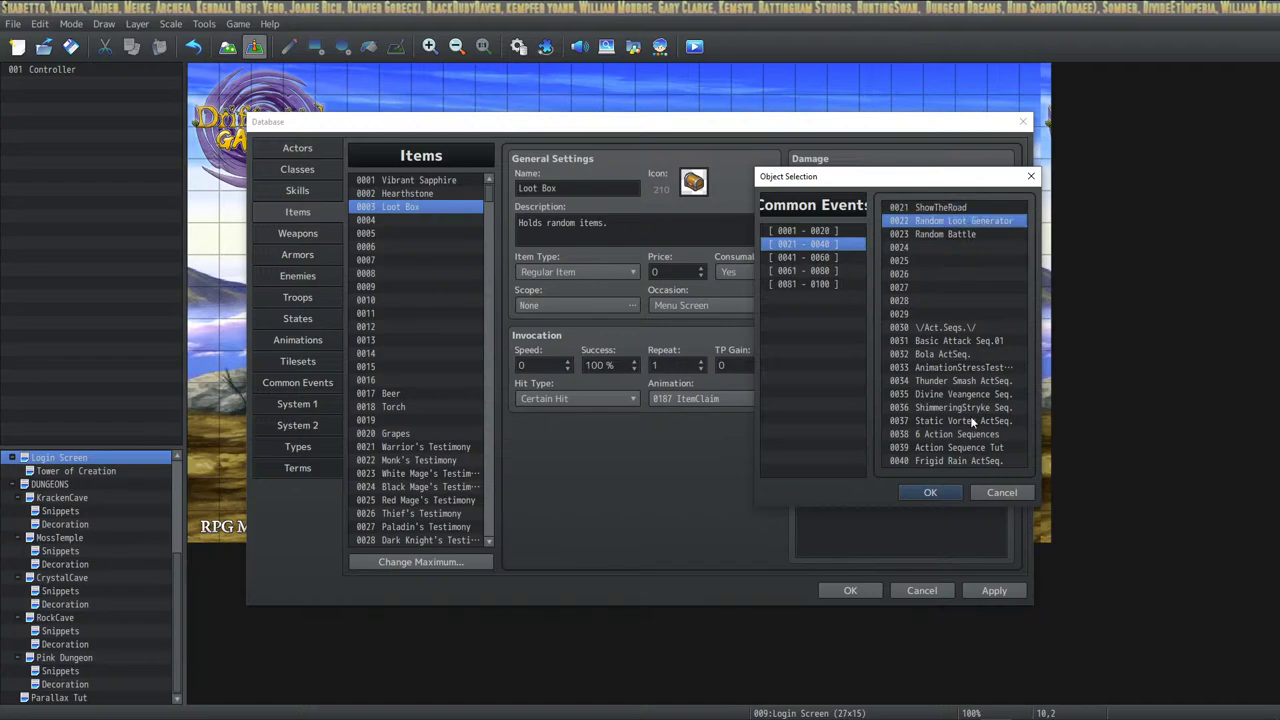
pyautogui.click(930, 492)
pyautogui.click(911, 430)
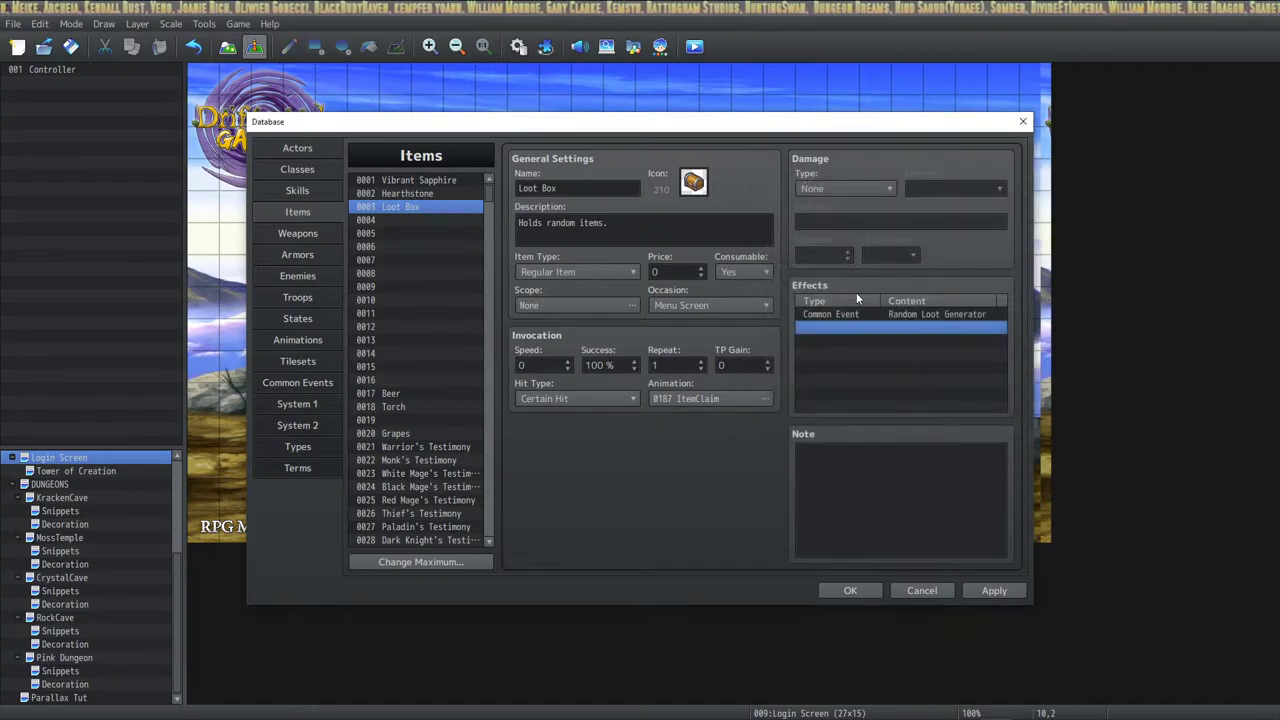
# Apply the Loot Box item changes and open enemy 0151 Phantom in the database.
pyautogui.click(996, 592)
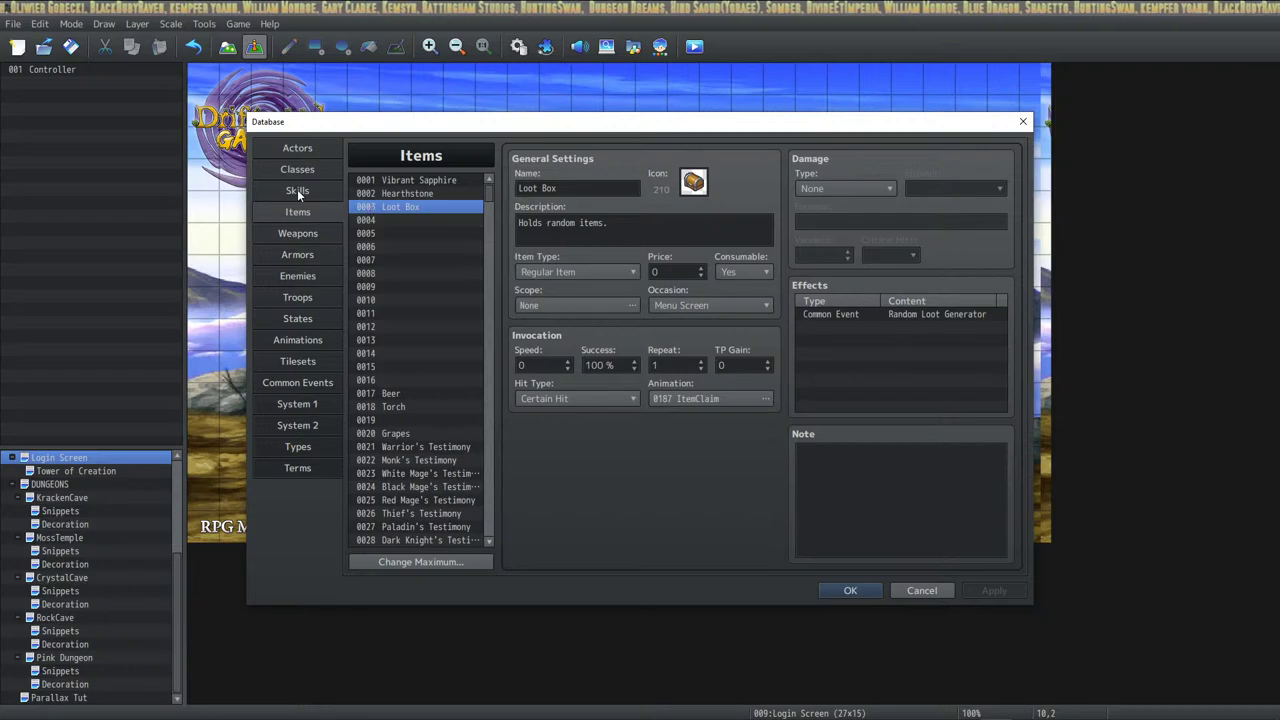
pyautogui.click(300, 275)
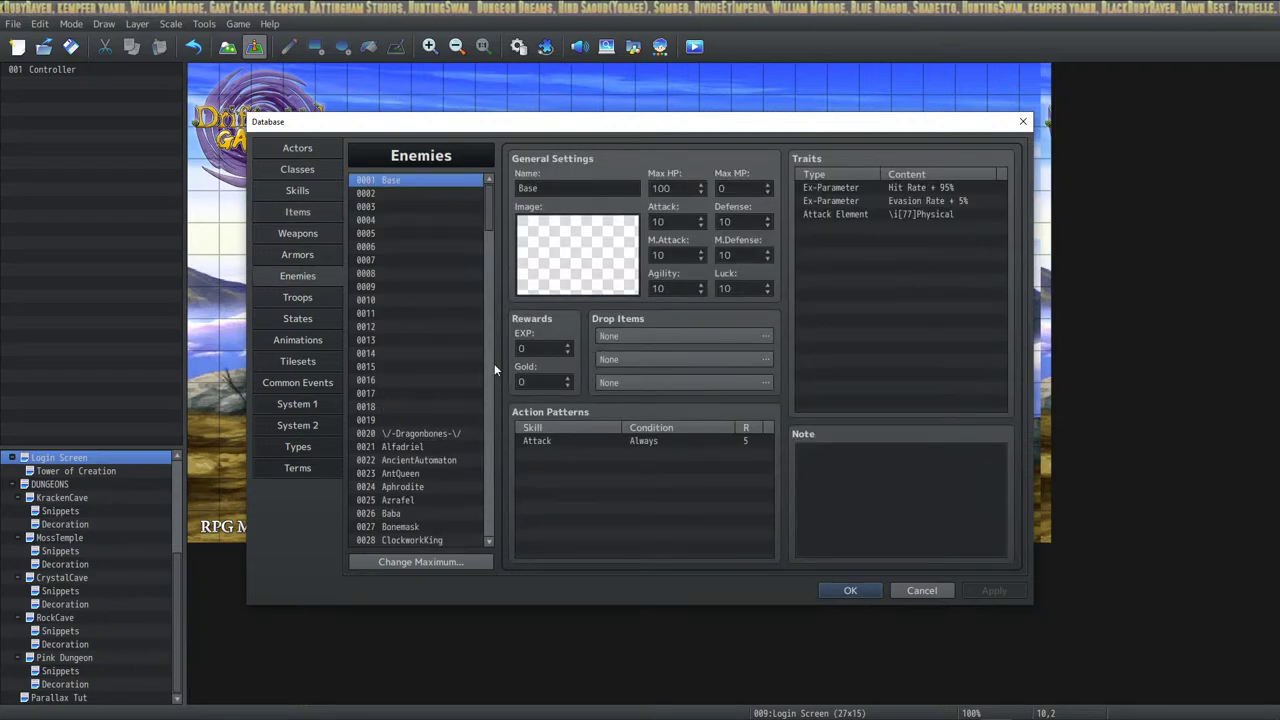
pyautogui.moveTo(486, 204); pyautogui.dragTo(486, 461)
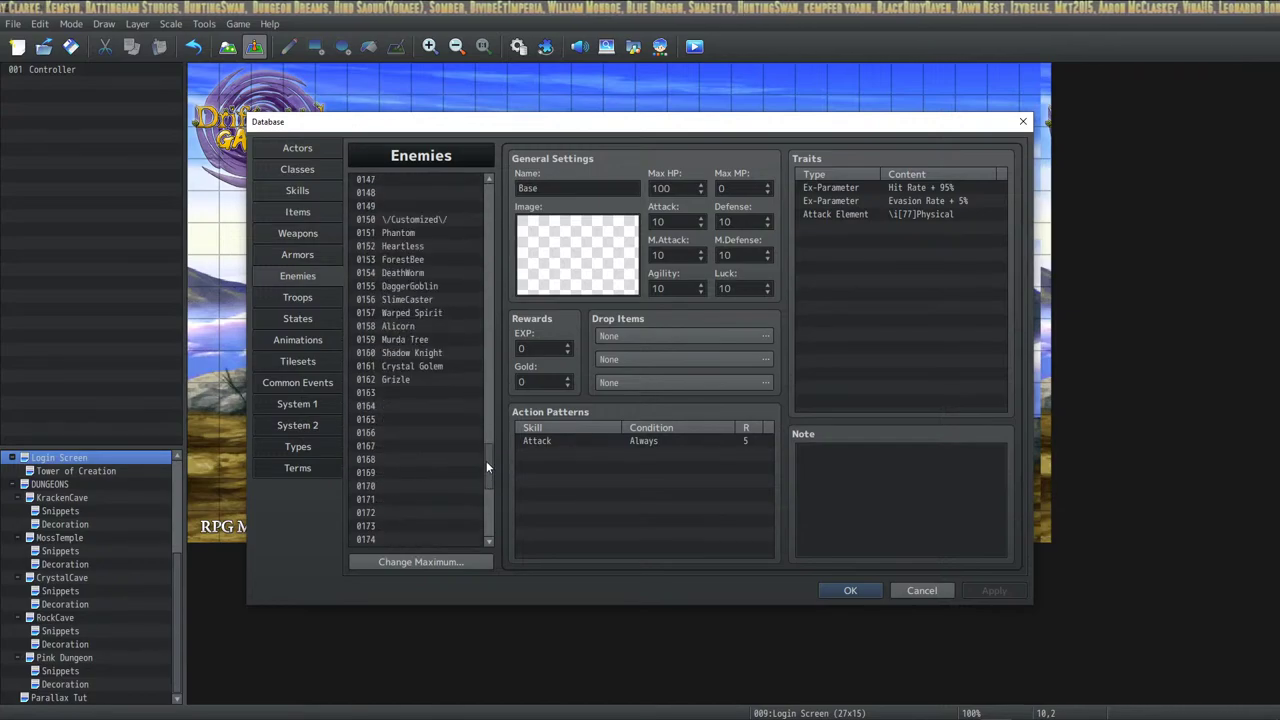
pyautogui.click(428, 235)
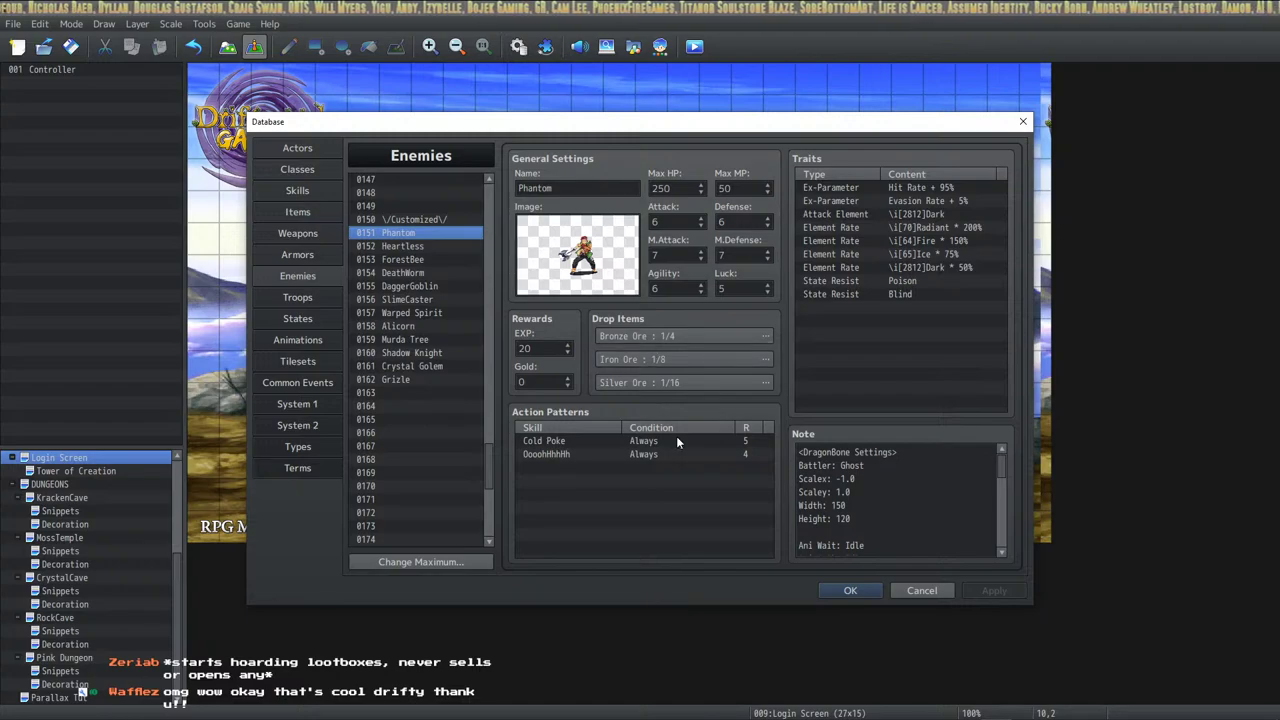
# Add a new line at the end of Phantom's note and open the plugin help from there.
pyautogui.scroll(-5, 860, 500)
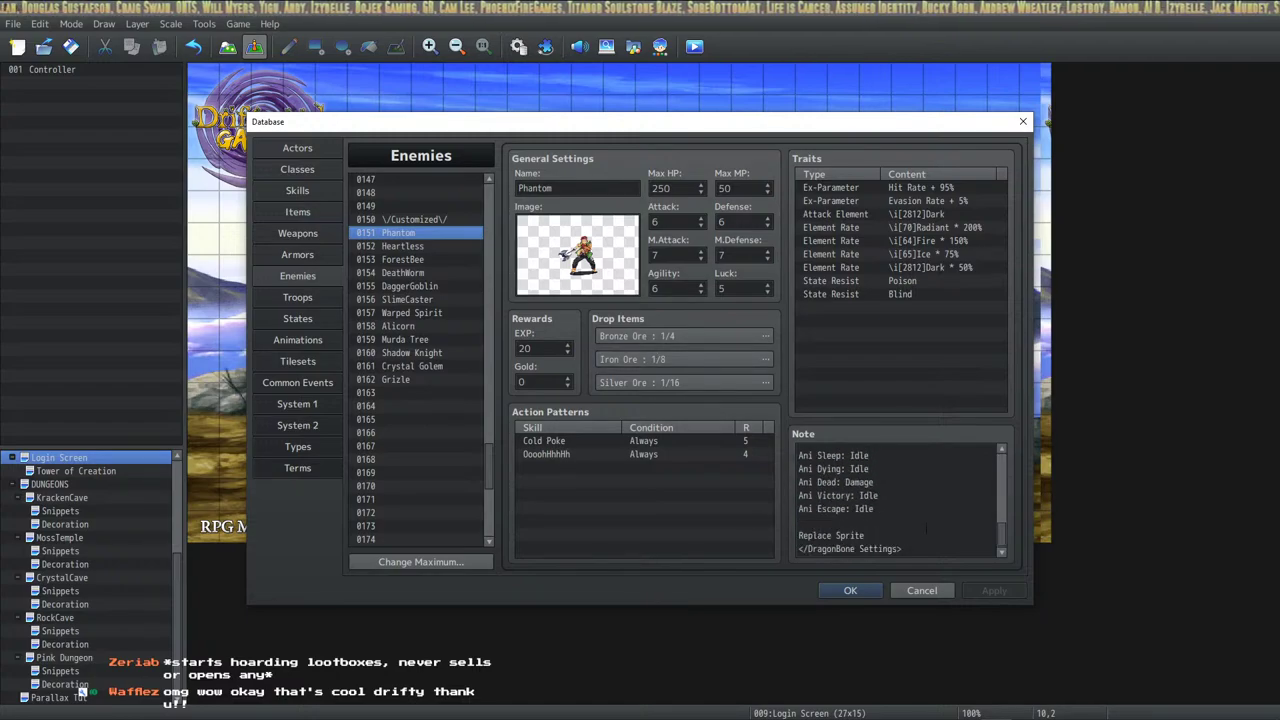
pyautogui.click(940, 537)
pyautogui.press('Return')
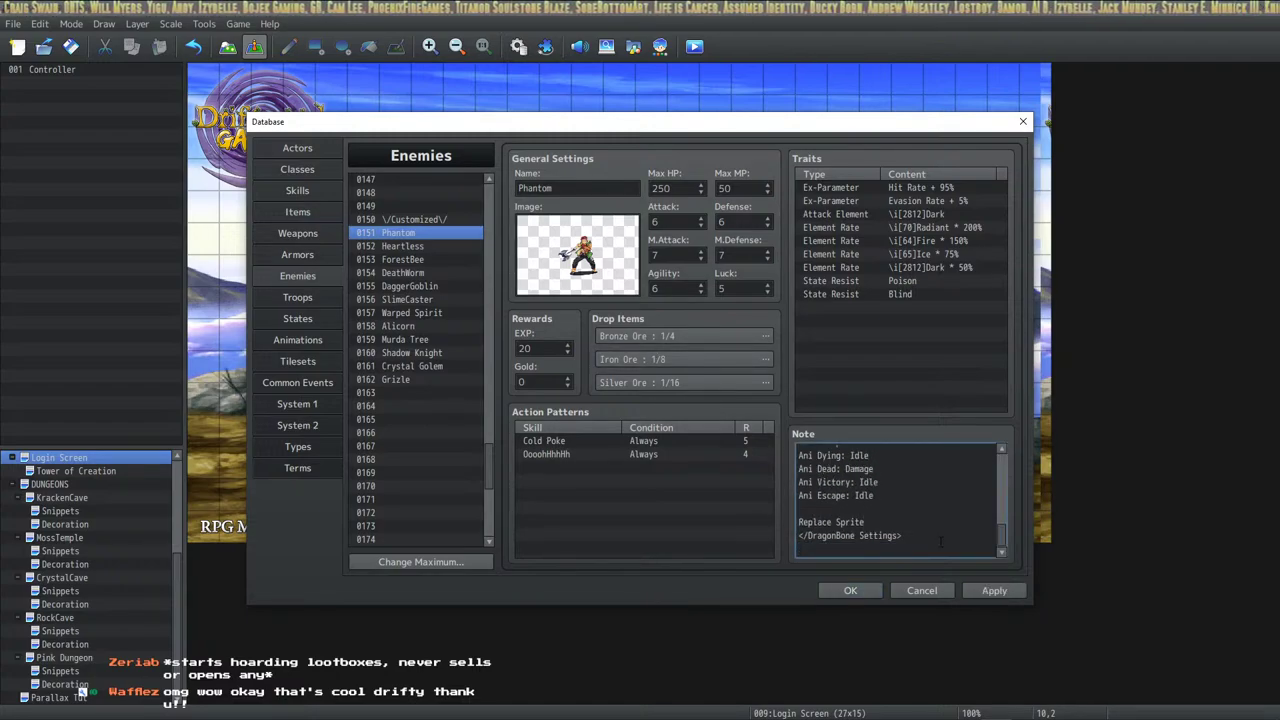
pyautogui.rightClick(940, 542)
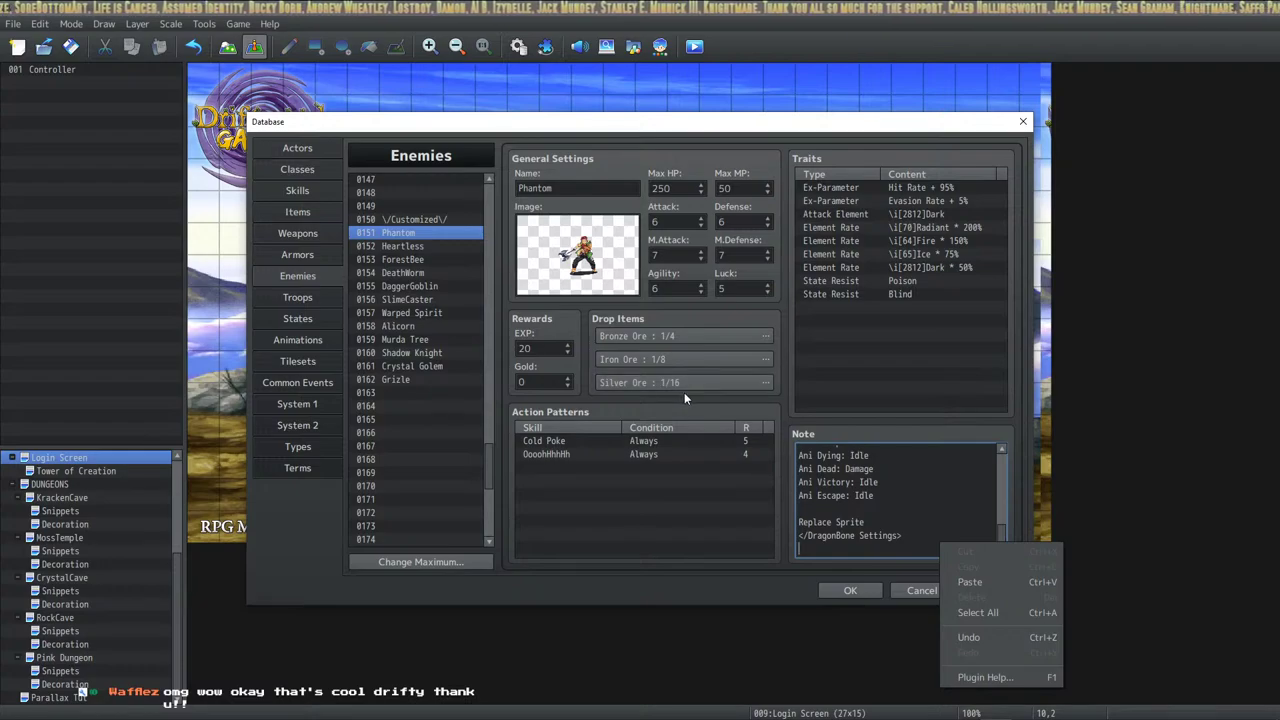
pyautogui.click(988, 677)
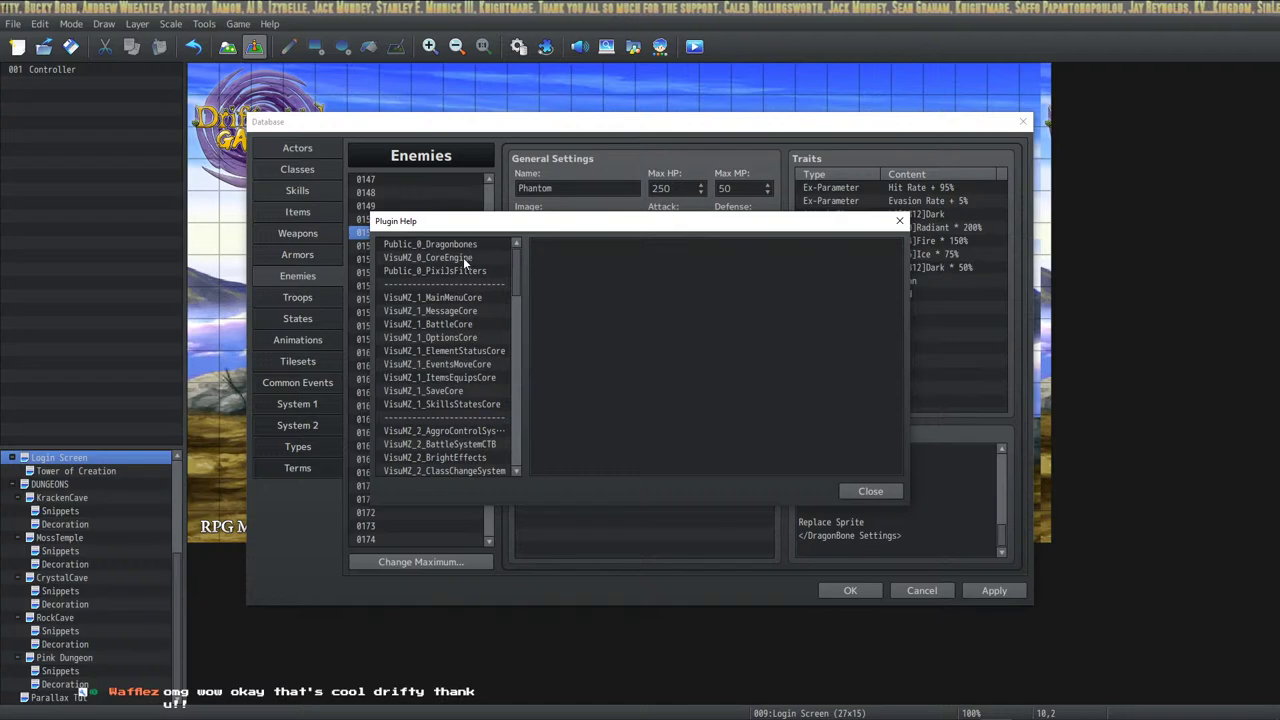
# Look through the VisuMZ_1_ItemsEquipsCore help, including its Notetags section, for a notetag concerning enemy drops.
pyautogui.click(458, 376)
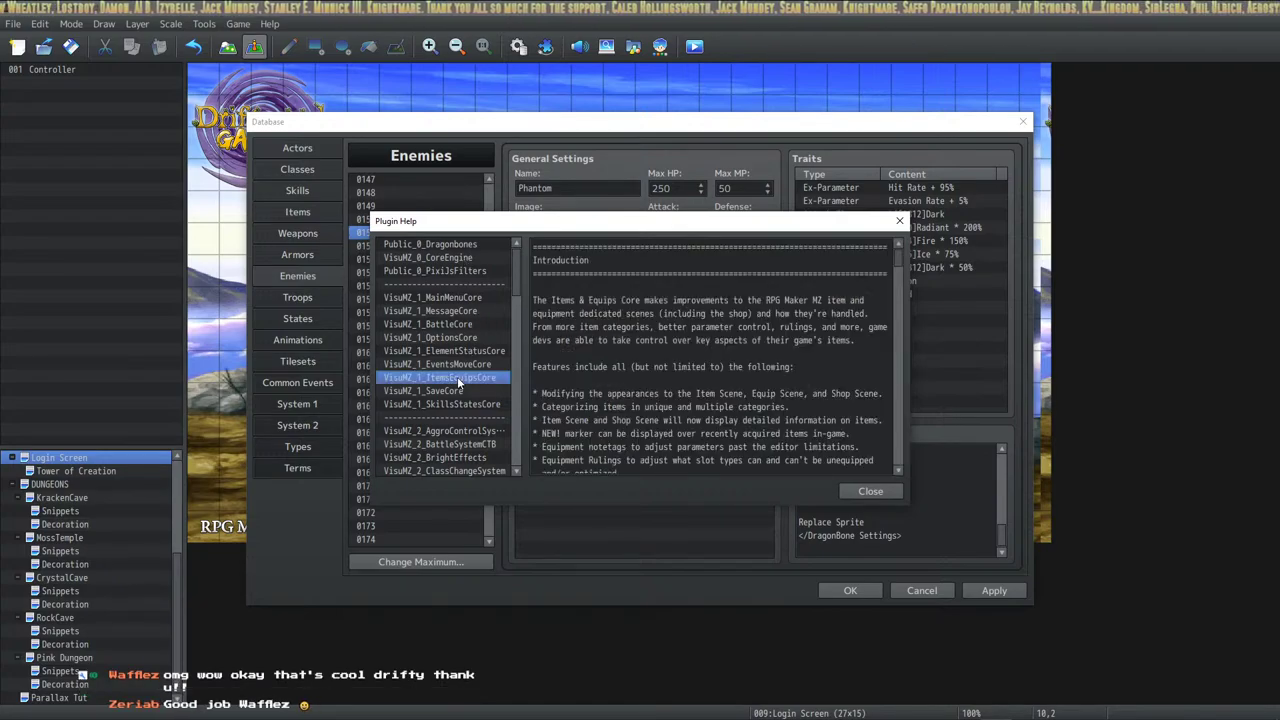
pyautogui.scroll(-2, 710, 358)
pyautogui.scroll(-8, 710, 358)
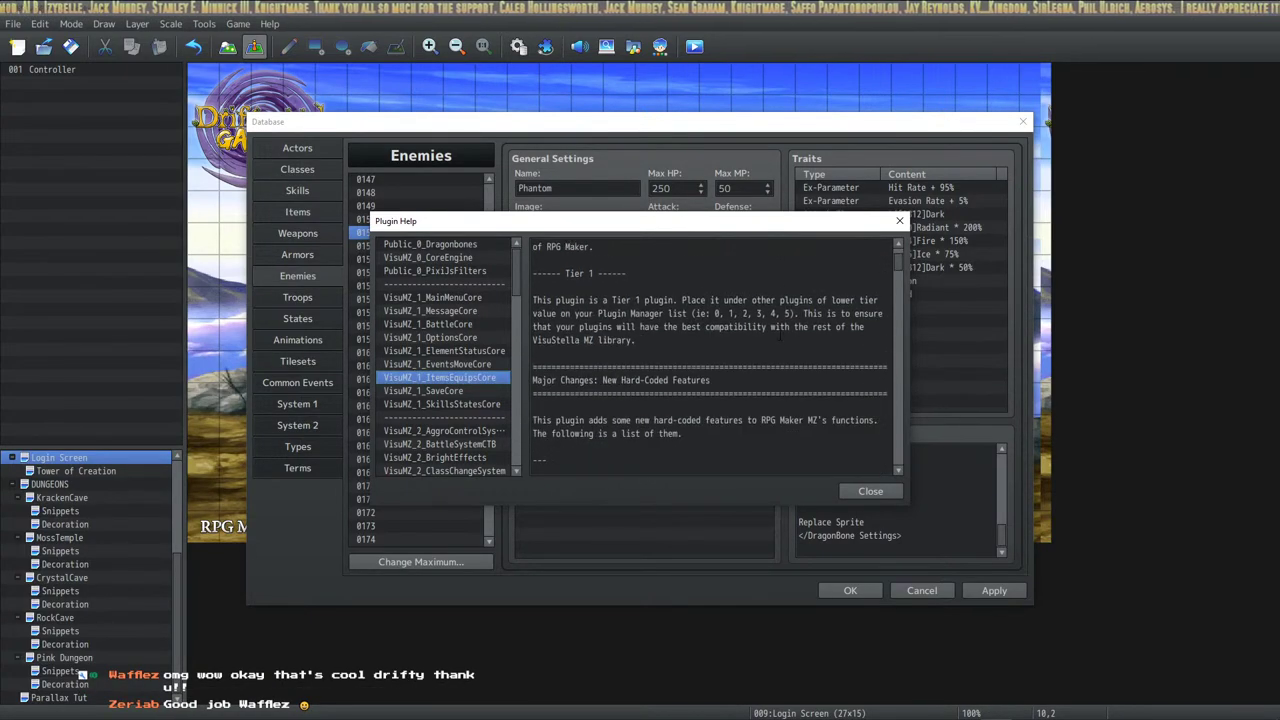
pyautogui.scroll(-4, 768, 324)
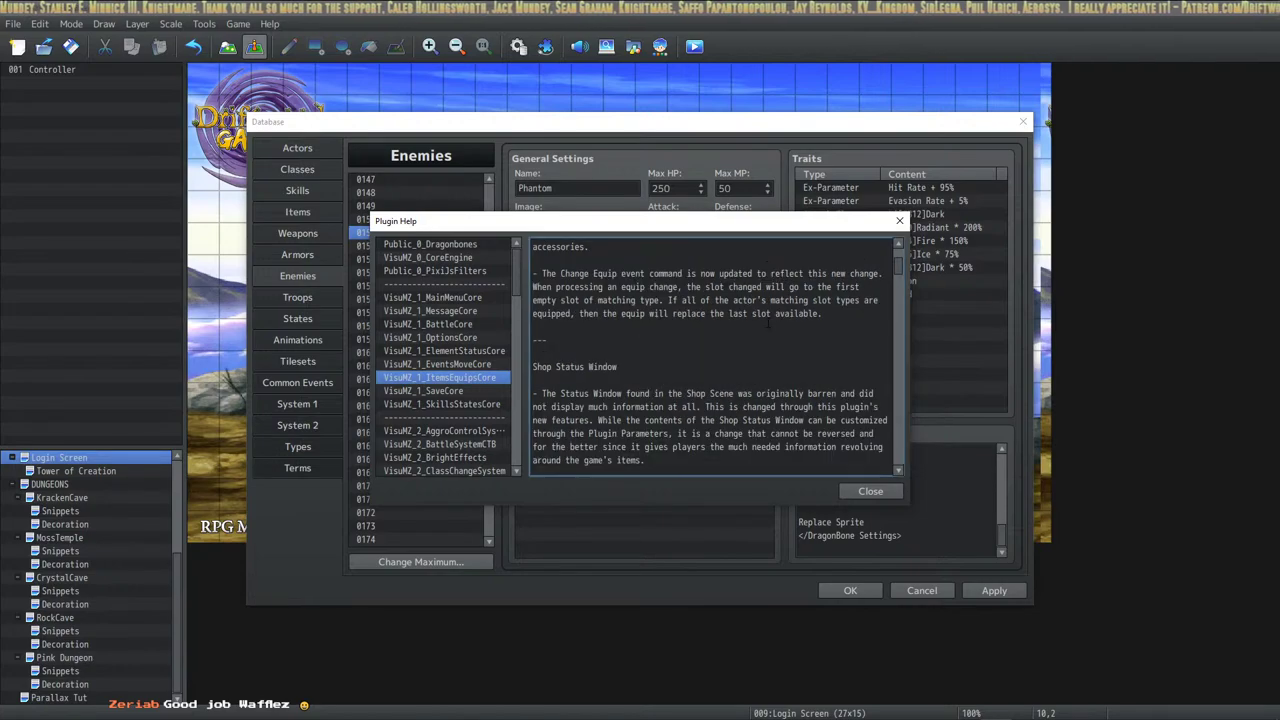
pyautogui.scroll(-6, 755, 318)
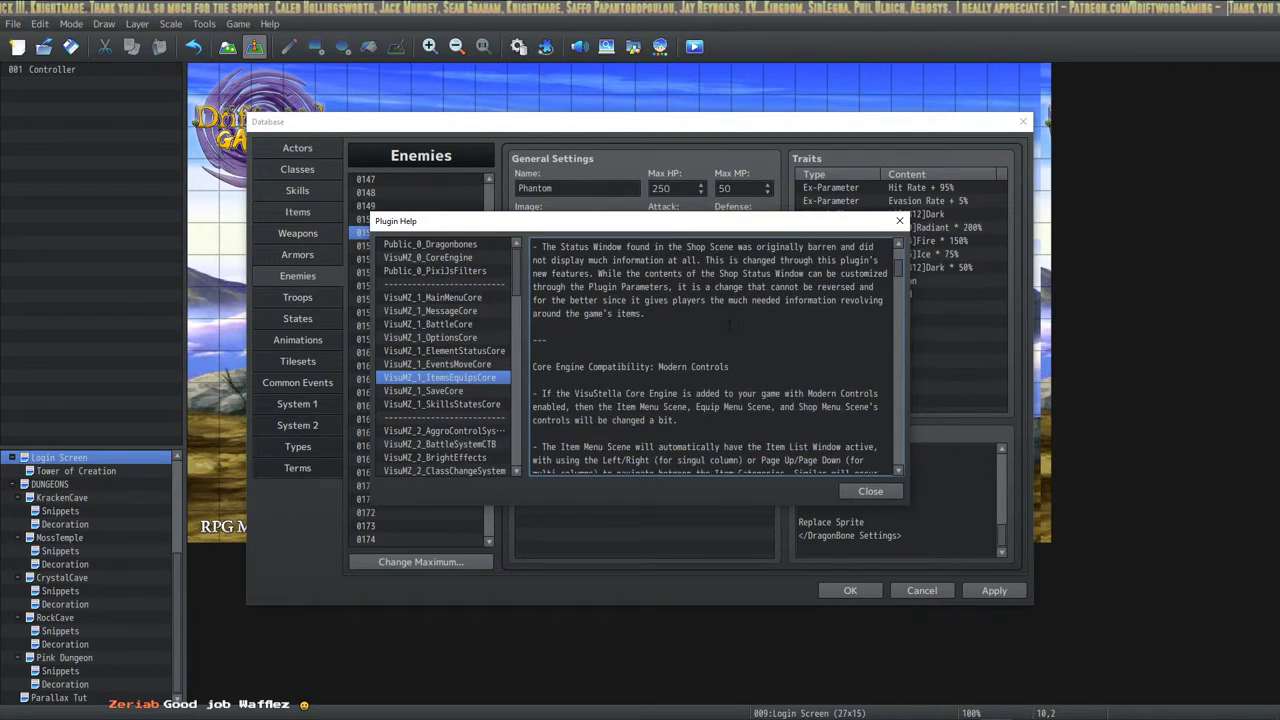
pyautogui.scroll(-10, 723, 322)
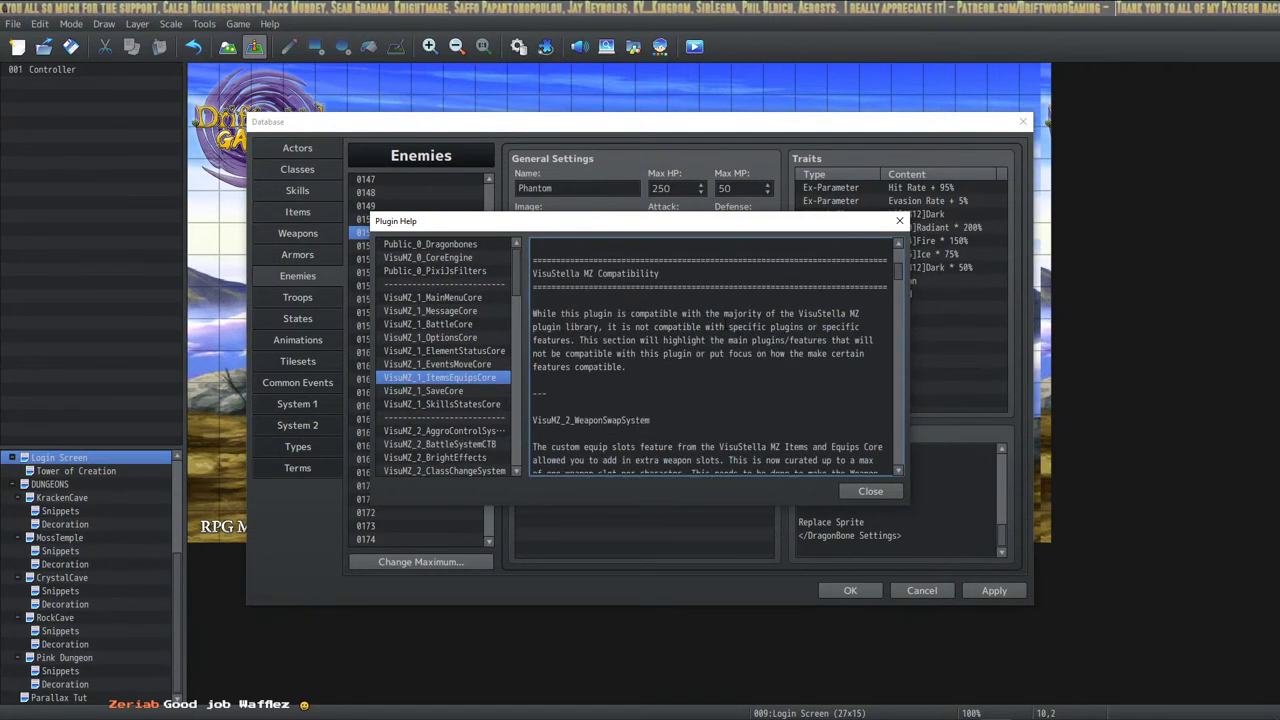
pyautogui.scroll(-2, 723, 322)
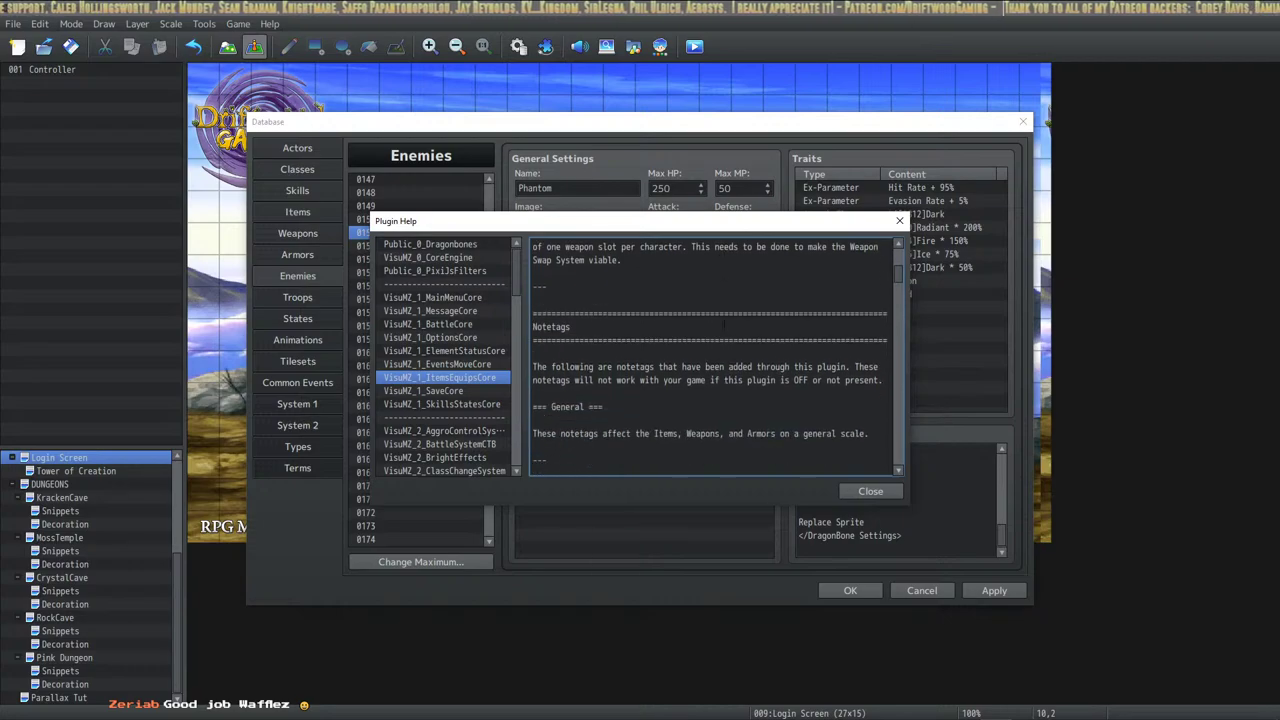
pyautogui.scroll(3, 723, 322)
pyautogui.scroll(-8, 723, 322)
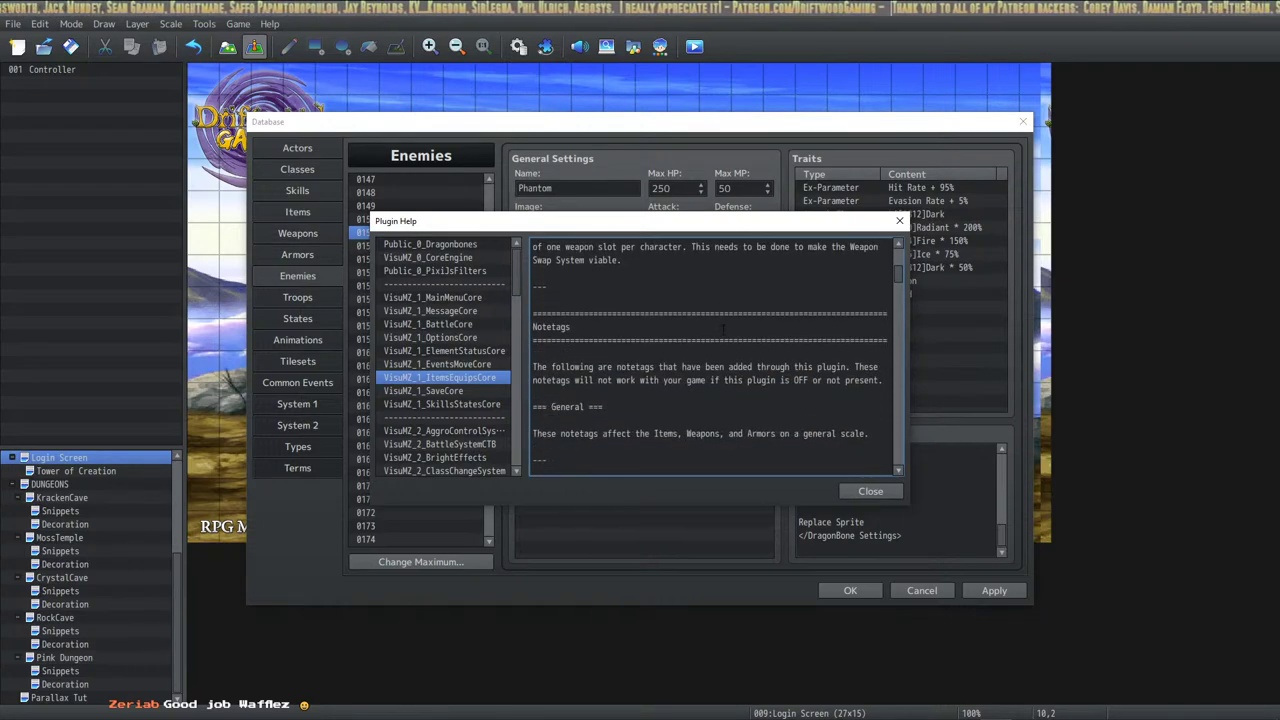
pyautogui.scroll(-8, 750, 337)
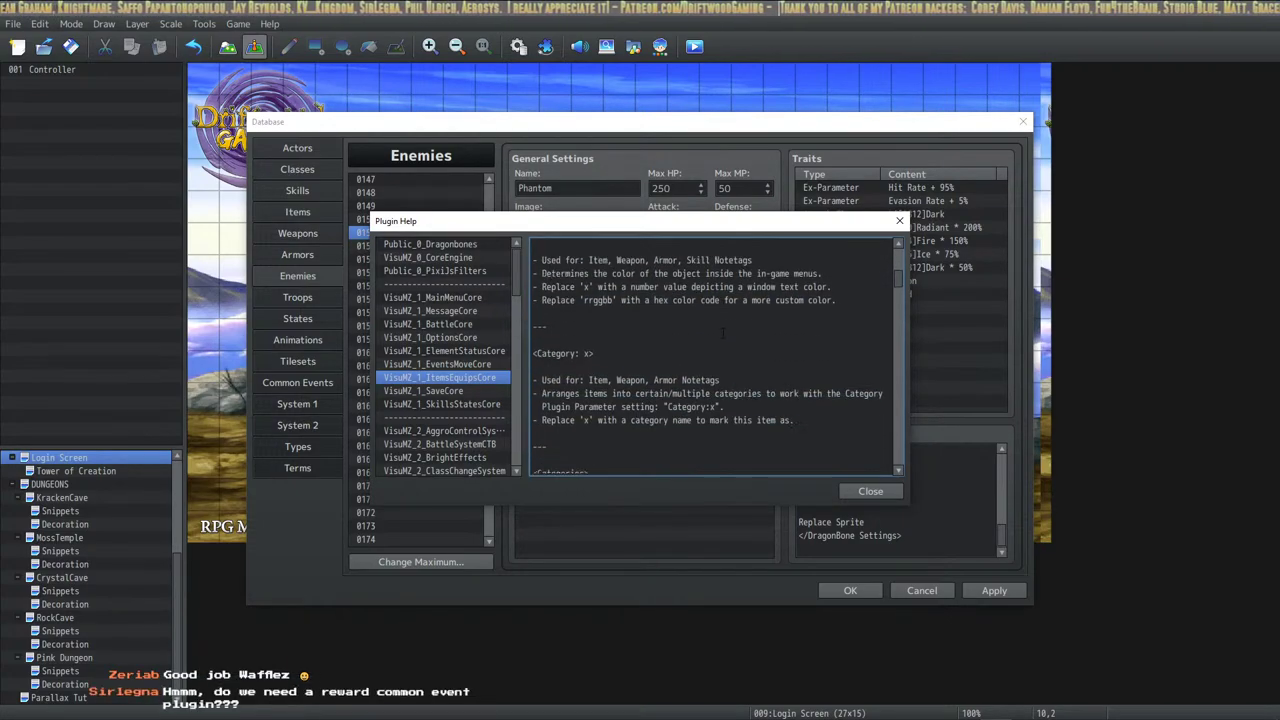
pyautogui.scroll(-8, 750, 337)
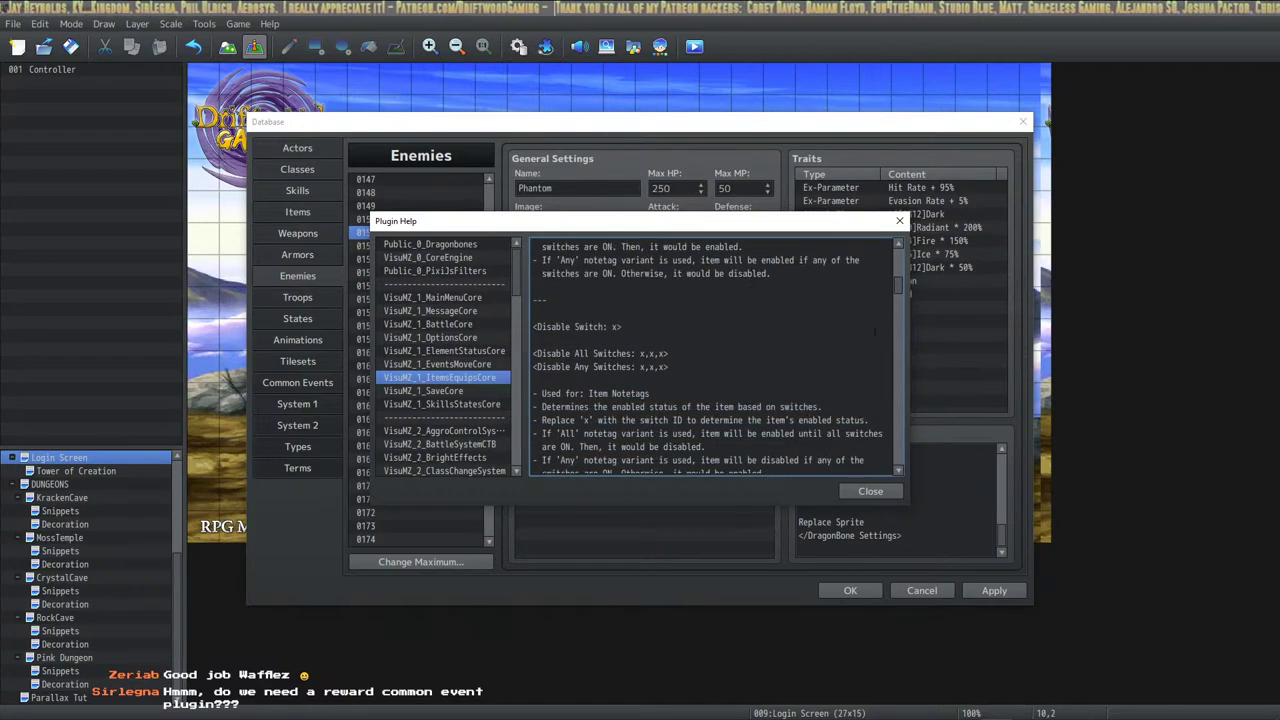
pyautogui.moveTo(899, 282); pyautogui.dragTo(892, 315)
# Copy the entire ItemsEquipsCore help, paste it below the loot script in Visual Studio Code, and search it for "drop".
pyautogui.hotkey('ctrl', 'a')
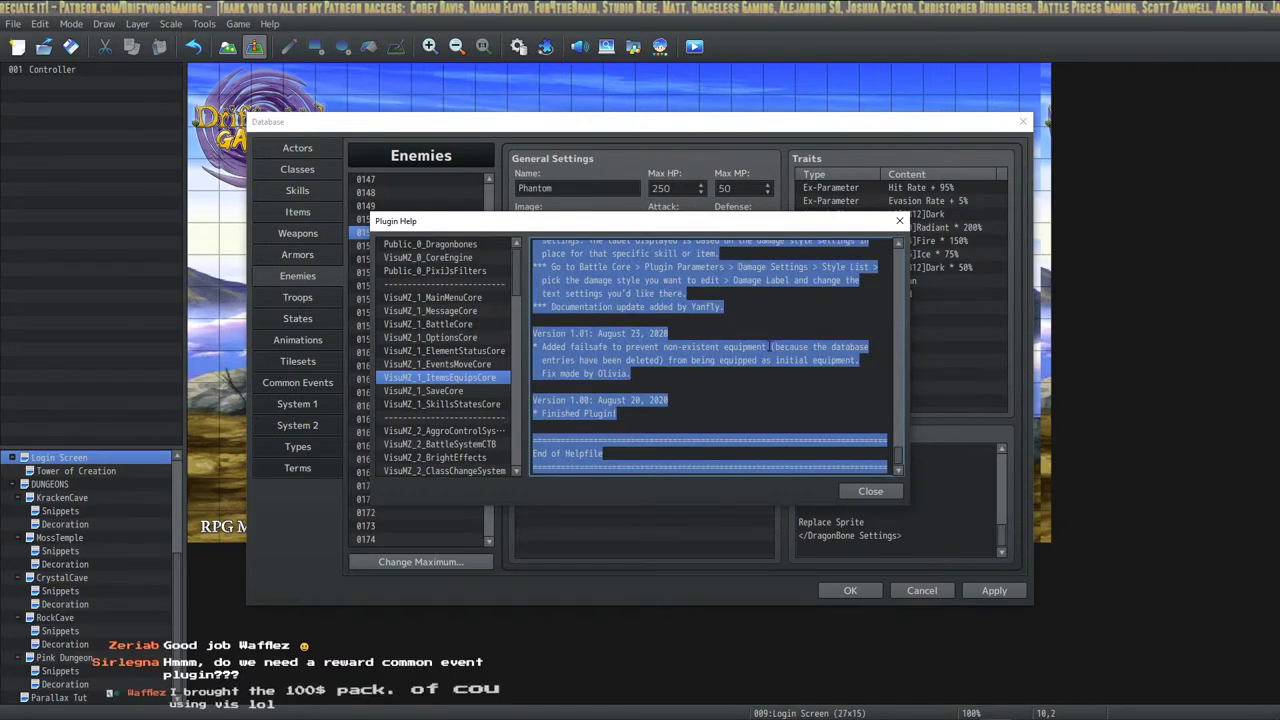
pyautogui.hotkey('alt', 'Tab')
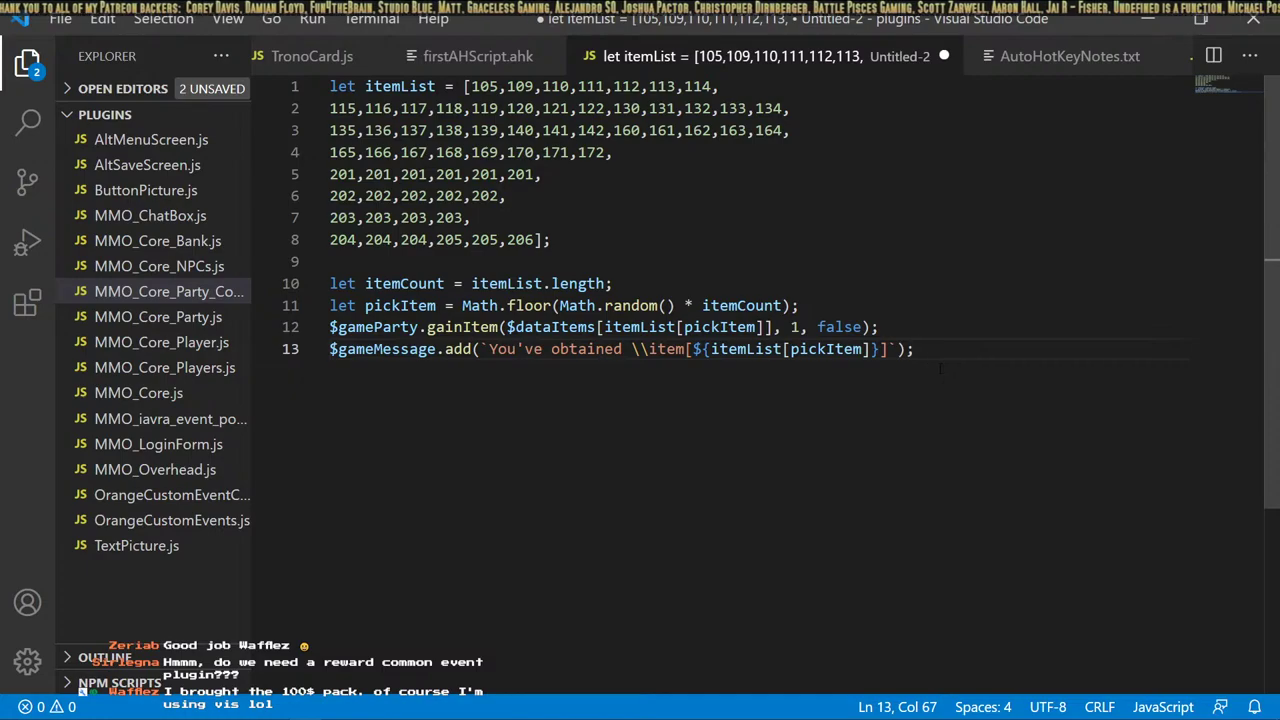
pyautogui.press('Return')
pyautogui.press('Return')
pyautogui.hotkey('ctrl', 'v')
pyautogui.hotkey('ctrl', 'f')
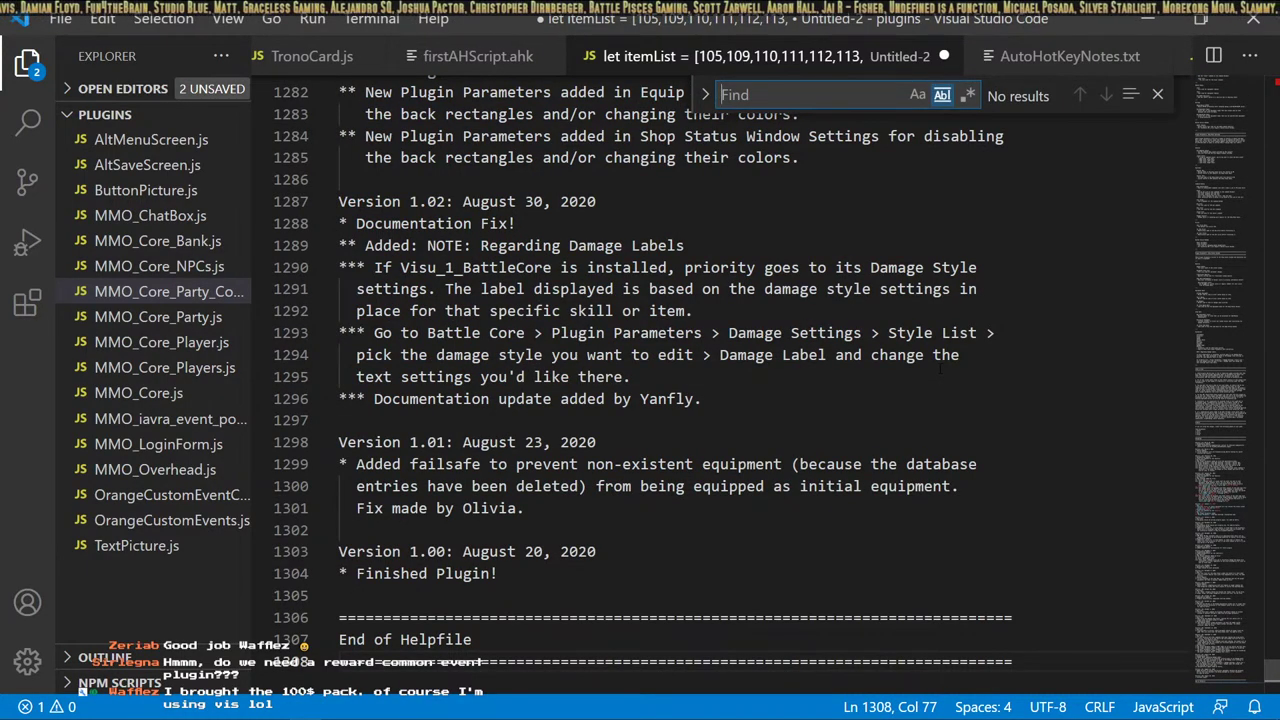
pyautogui.write('drop')
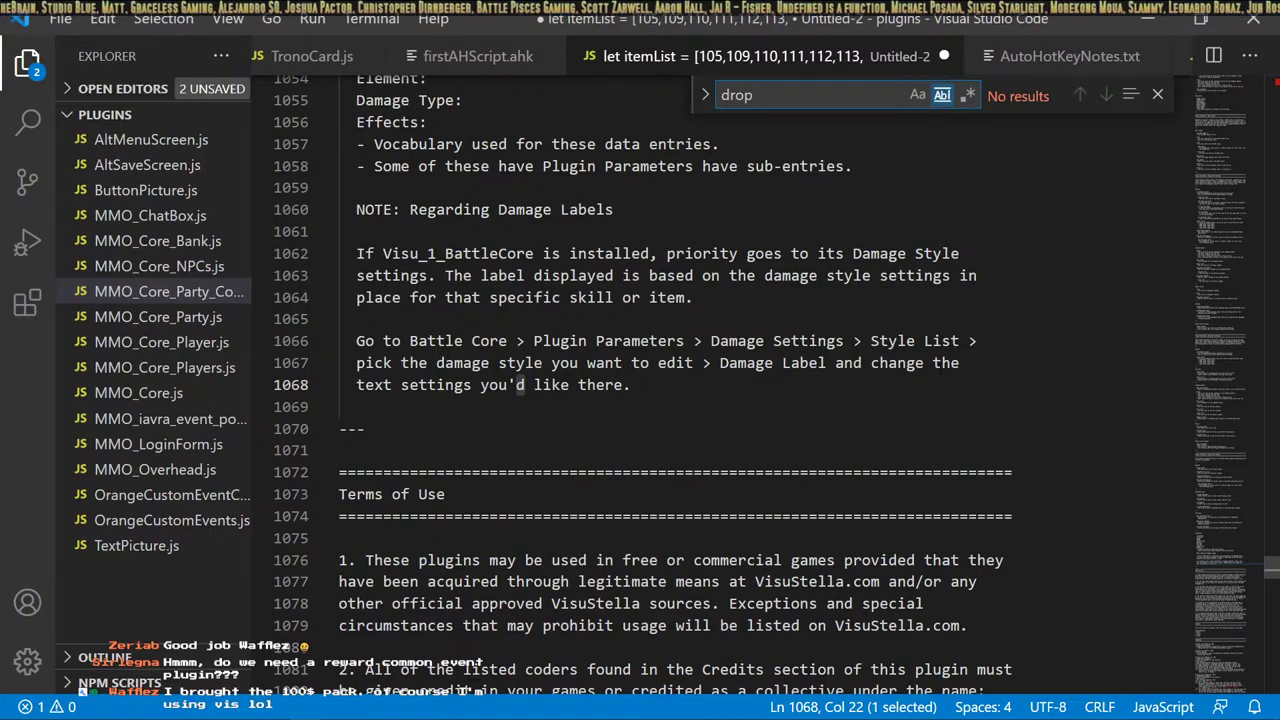
# Copy the full VisuMZ_1_BattleCore help from RPG Maker MZ and paste it in Visual Studio Code in place of the ItemsEquipsCore text.
pyautogui.hotkey('alt', 'Tab')
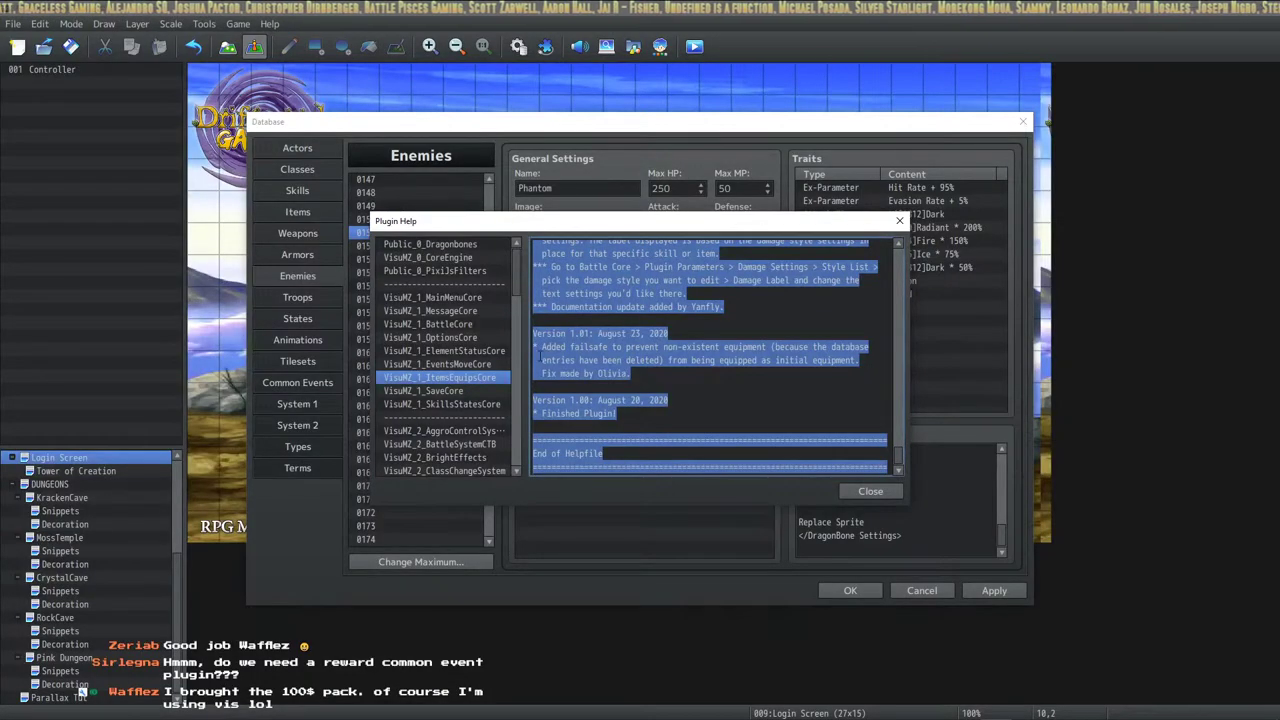
pyautogui.click(471, 323)
pyautogui.click(605, 328)
pyautogui.hotkey('ctrl', 'a')
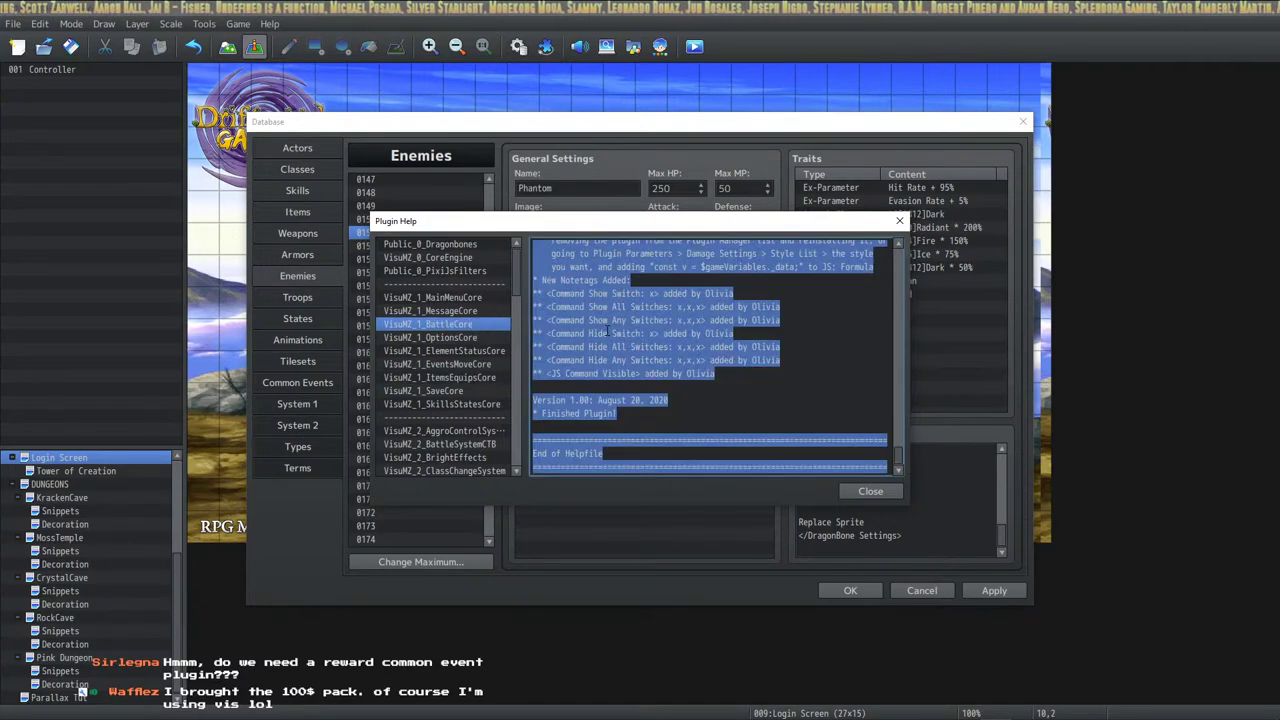
pyautogui.hotkey('alt', 'Tab')
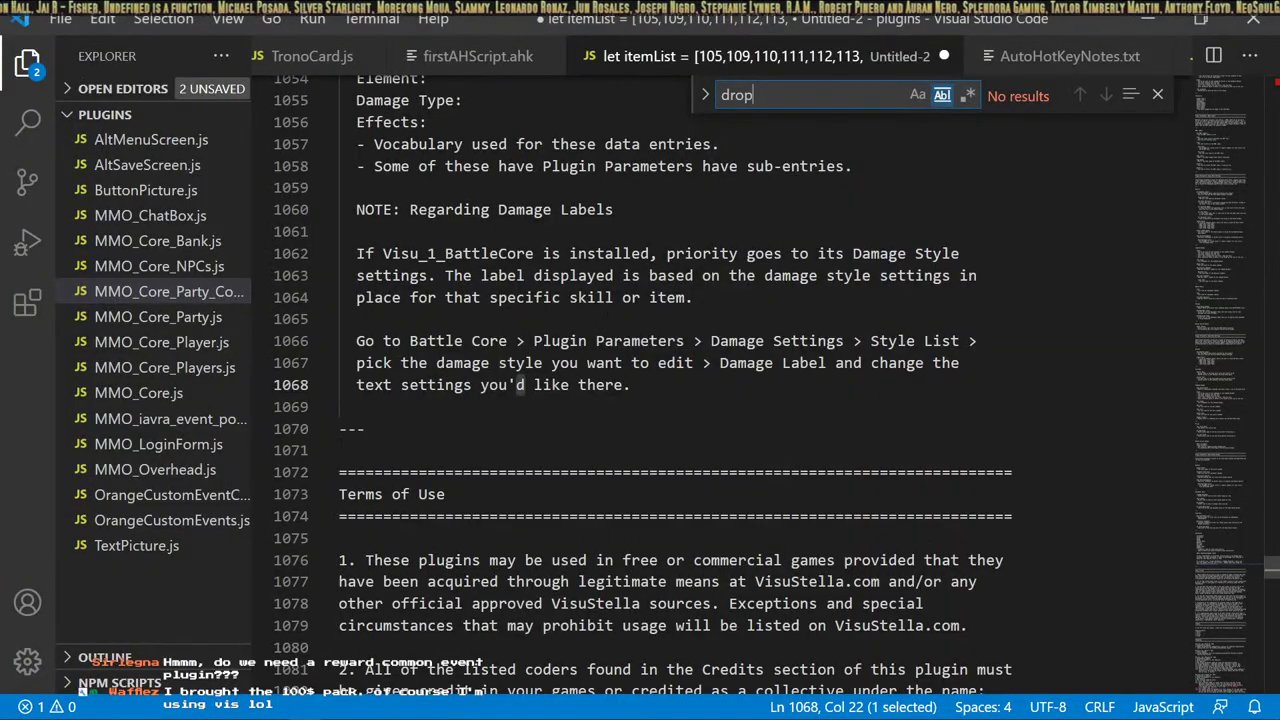
pyautogui.hotkey('ctrl', 'z')
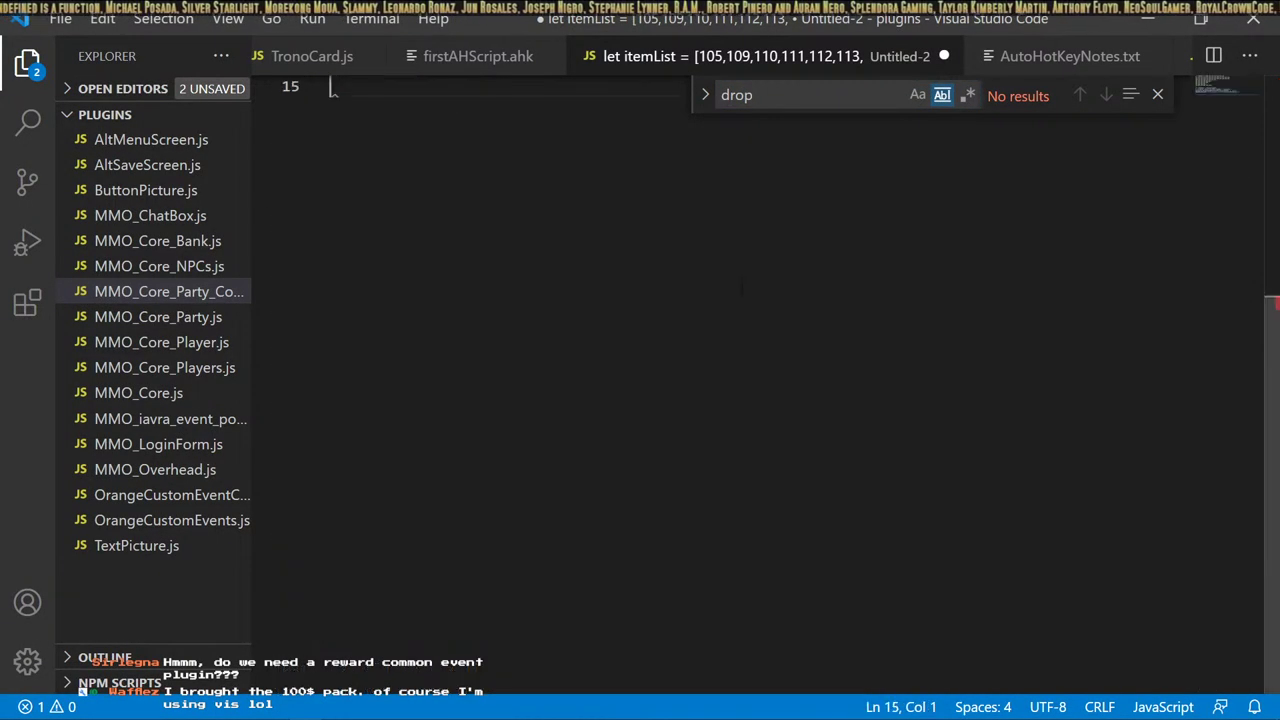
pyautogui.scroll(4, 738, 290)
pyautogui.hotkey('ctrl', 'v')
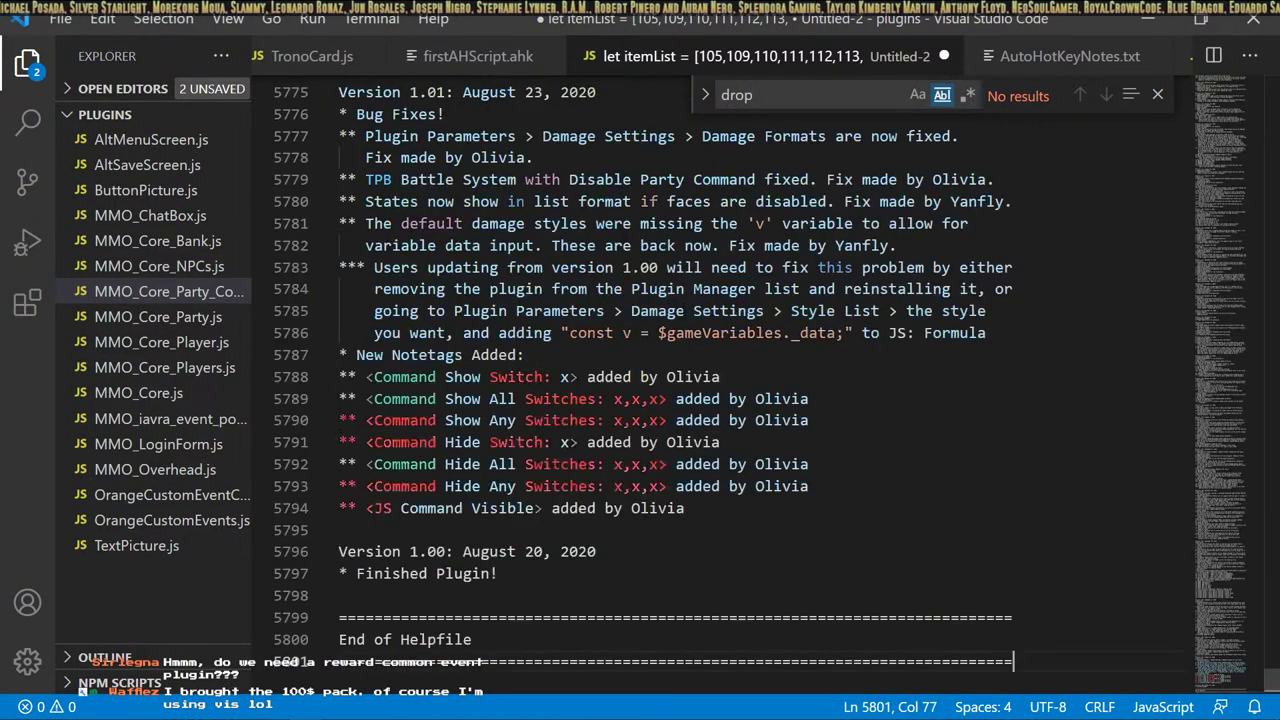
# Search the pasted BattleCore help for "drops", and shorten the search term to "dr".
pyautogui.scroll(5, 700, 380)
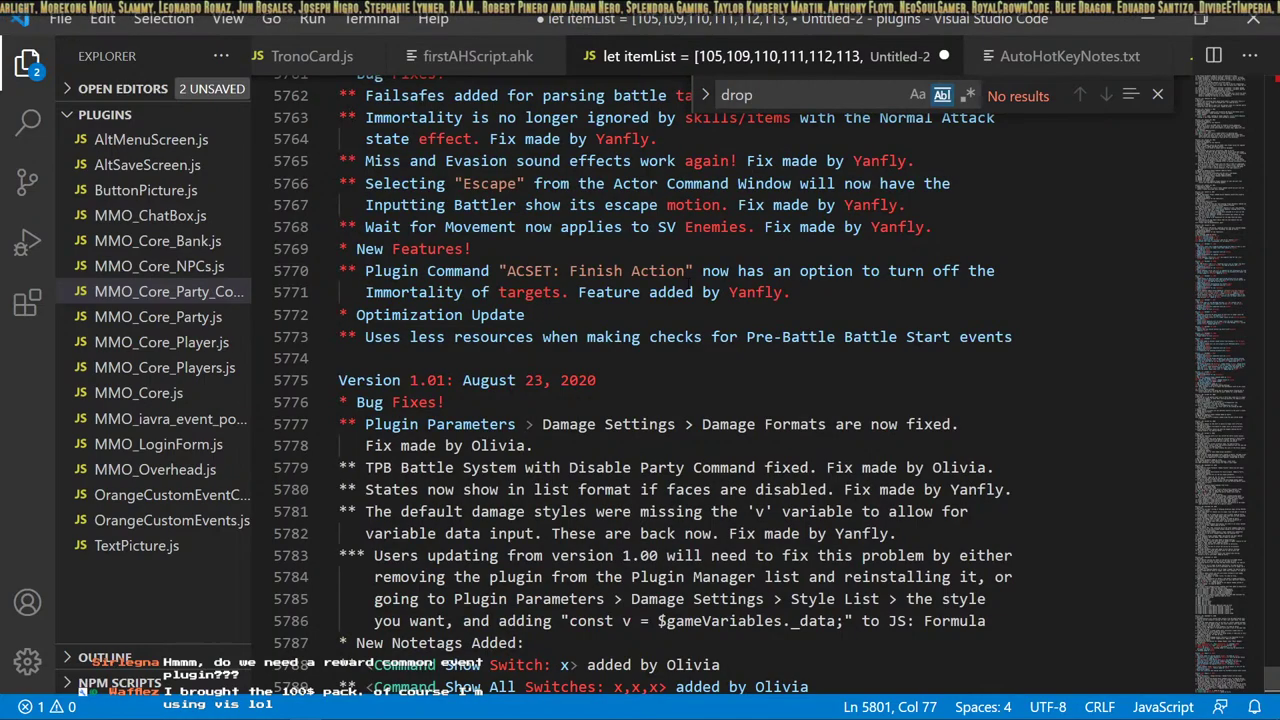
pyautogui.scroll(1, 700, 380)
pyautogui.scroll(14, 700, 380)
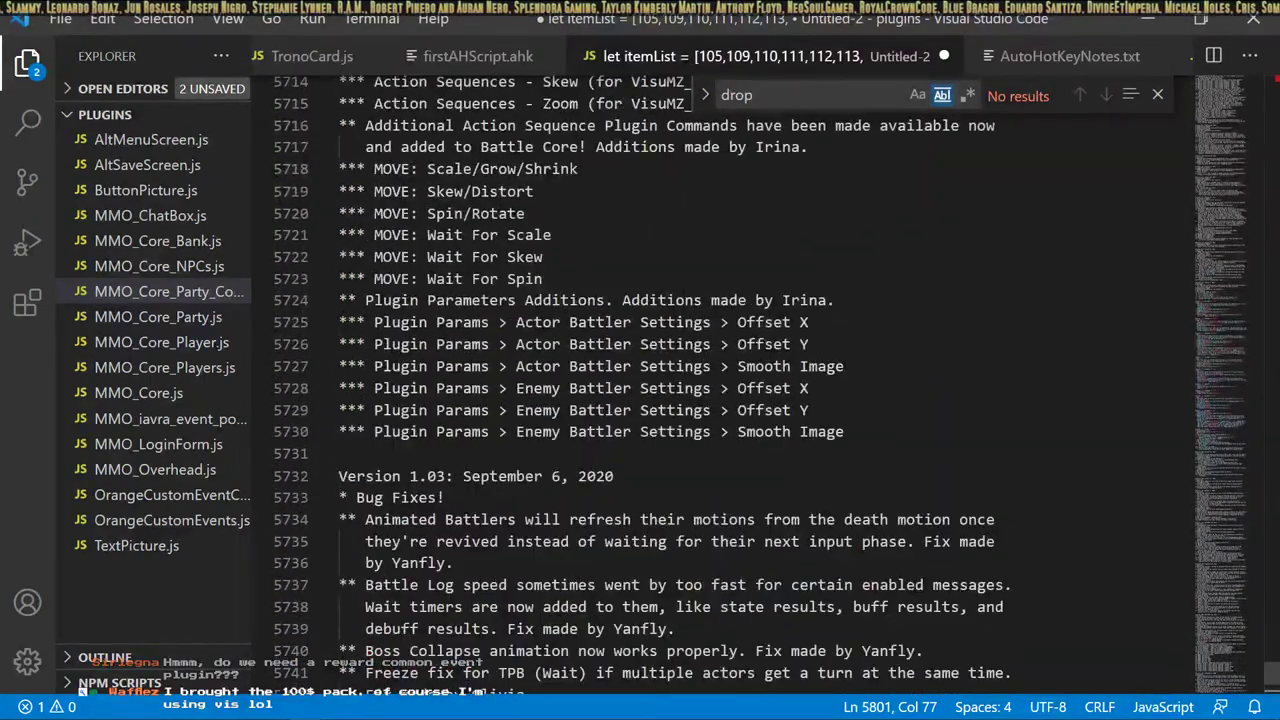
pyautogui.click(848, 92)
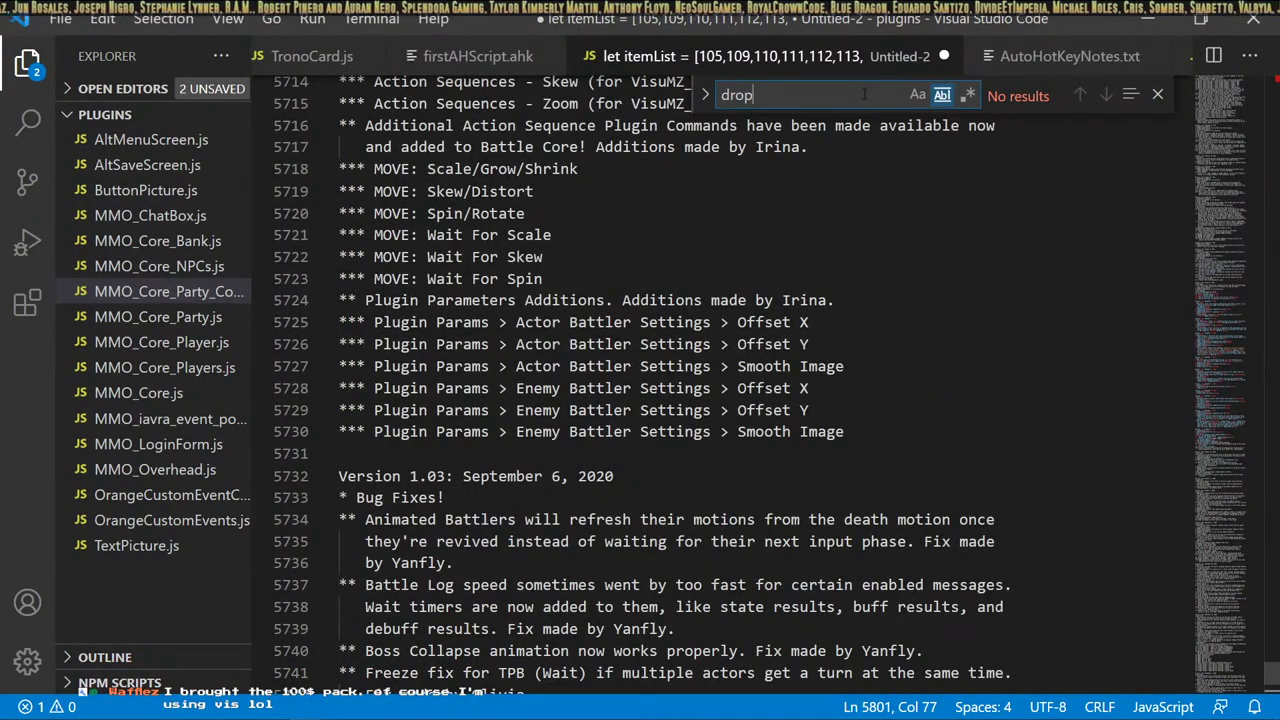
pyautogui.write('s')
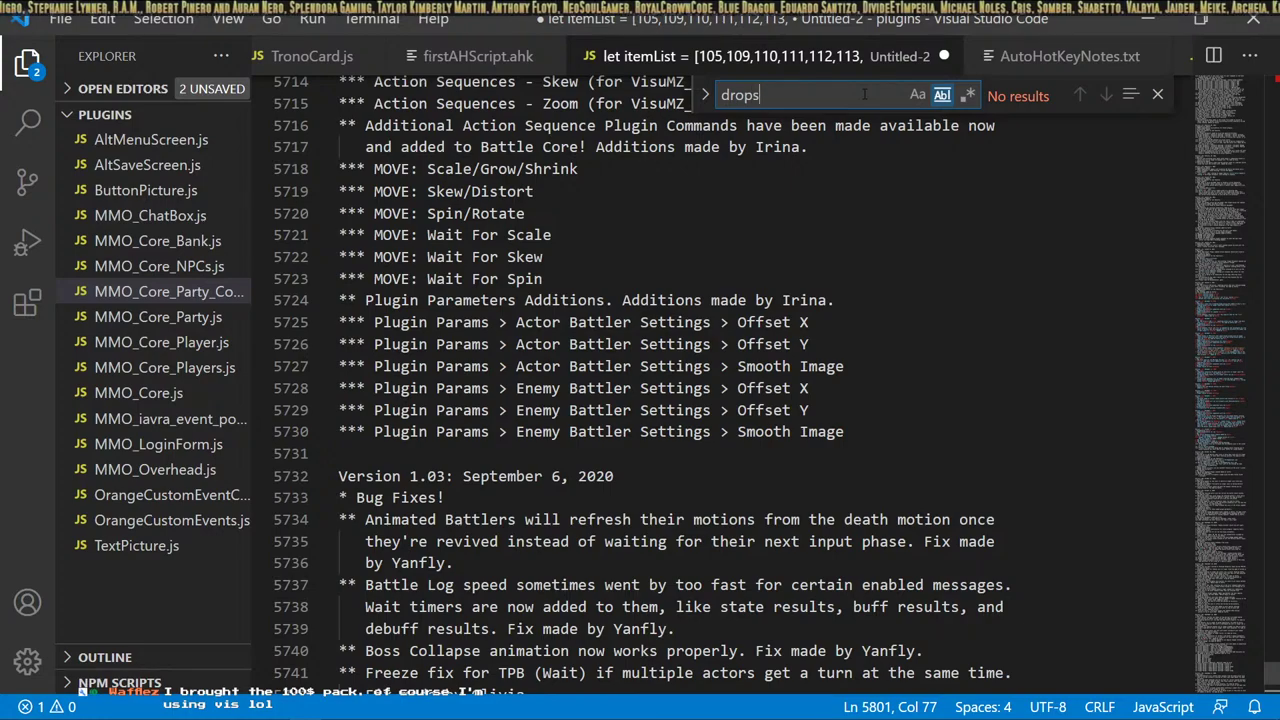
pyautogui.press('BackSpace')
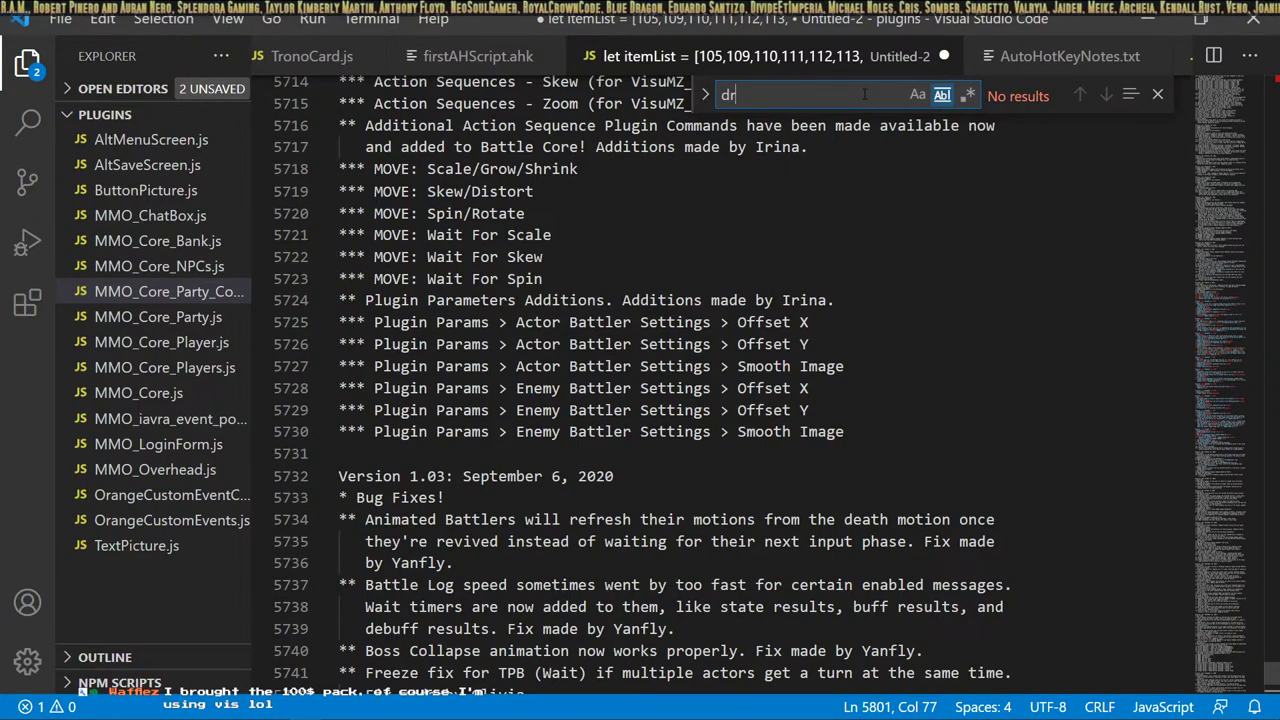
# Replace the BattleCore text in Visual Studio Code with the full VisuMZ_0_CoreEngine help copied from RPG Maker MZ, and check it for "drop".
pyautogui.hotkey('alt', 'Tab')
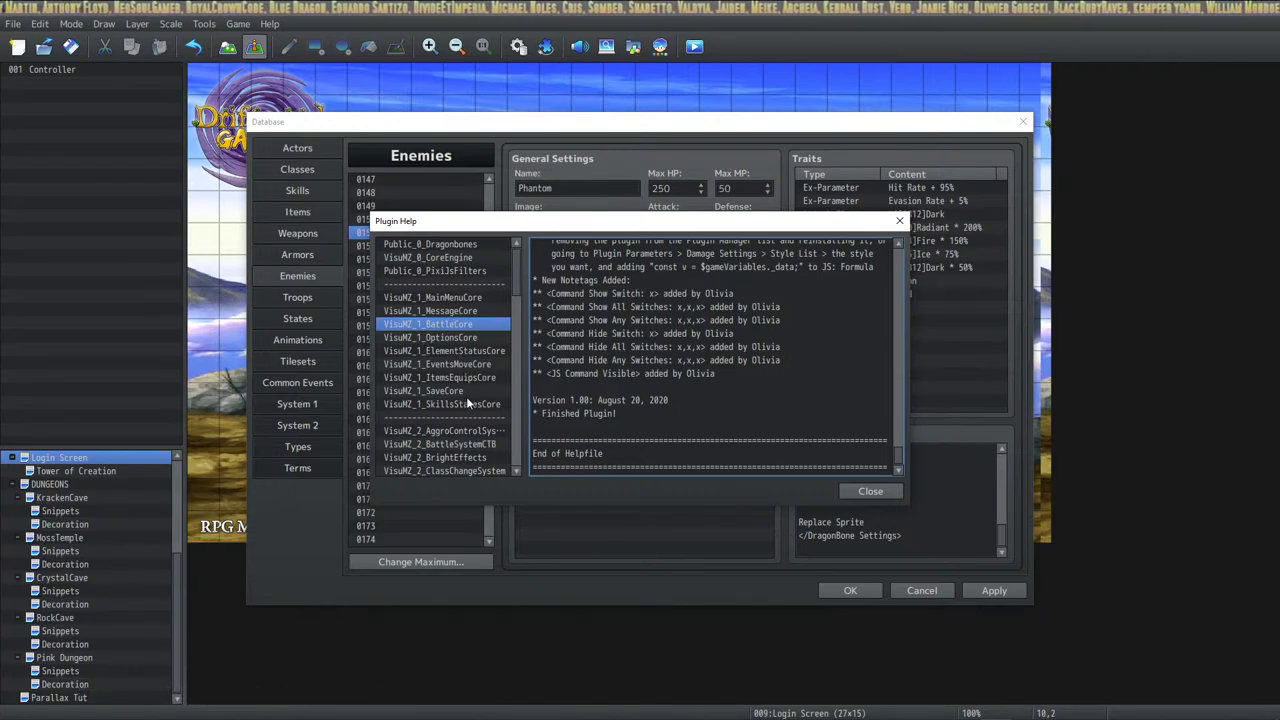
pyautogui.click(468, 296)
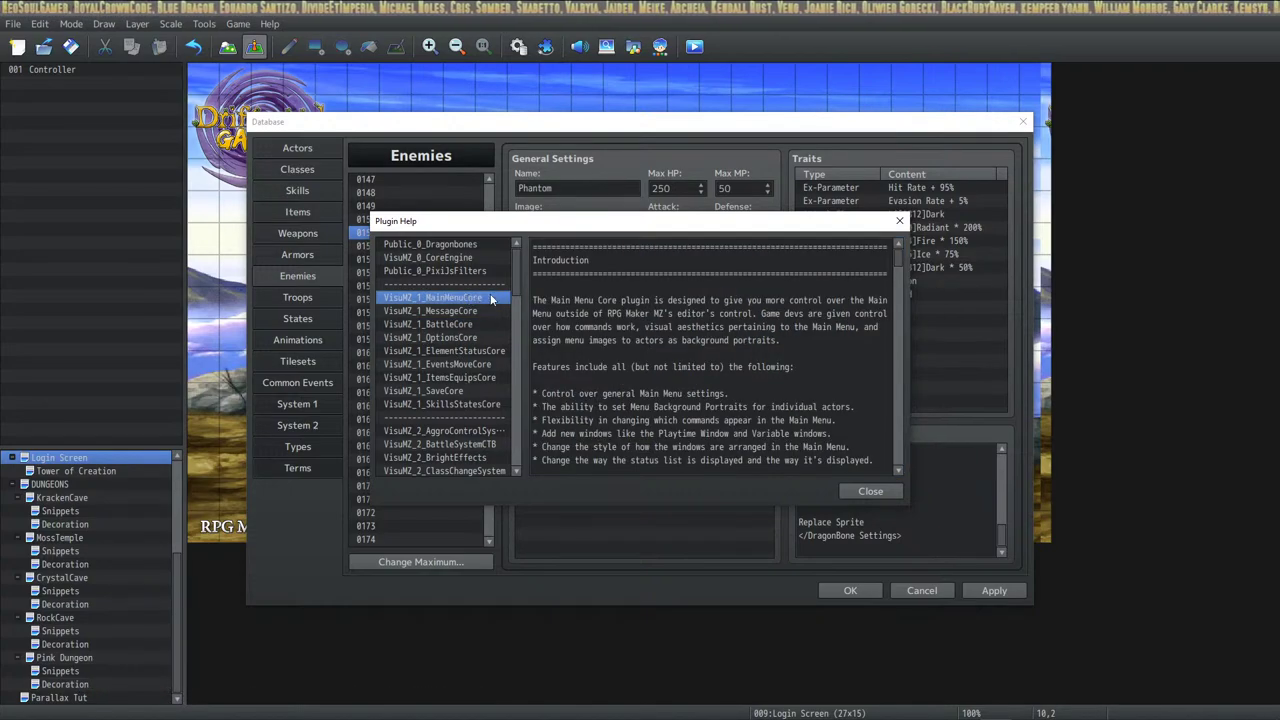
pyautogui.click(468, 258)
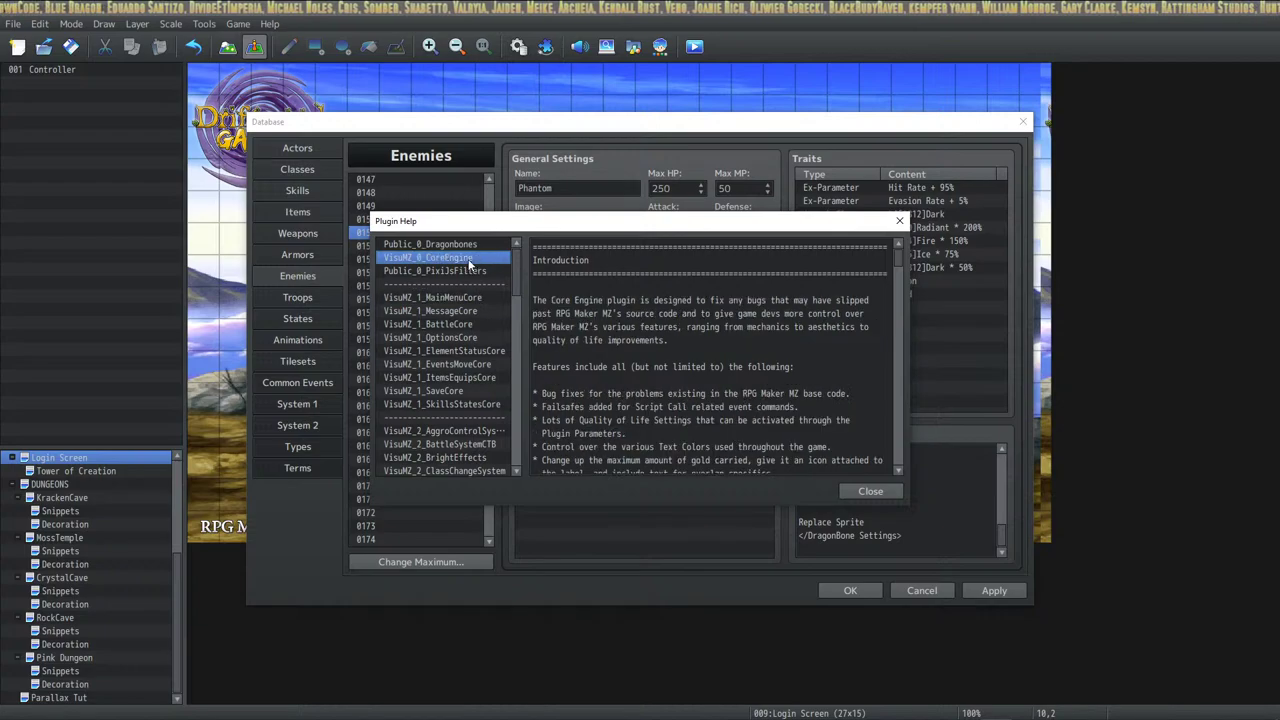
pyautogui.hotkey('ctrl', 'a')
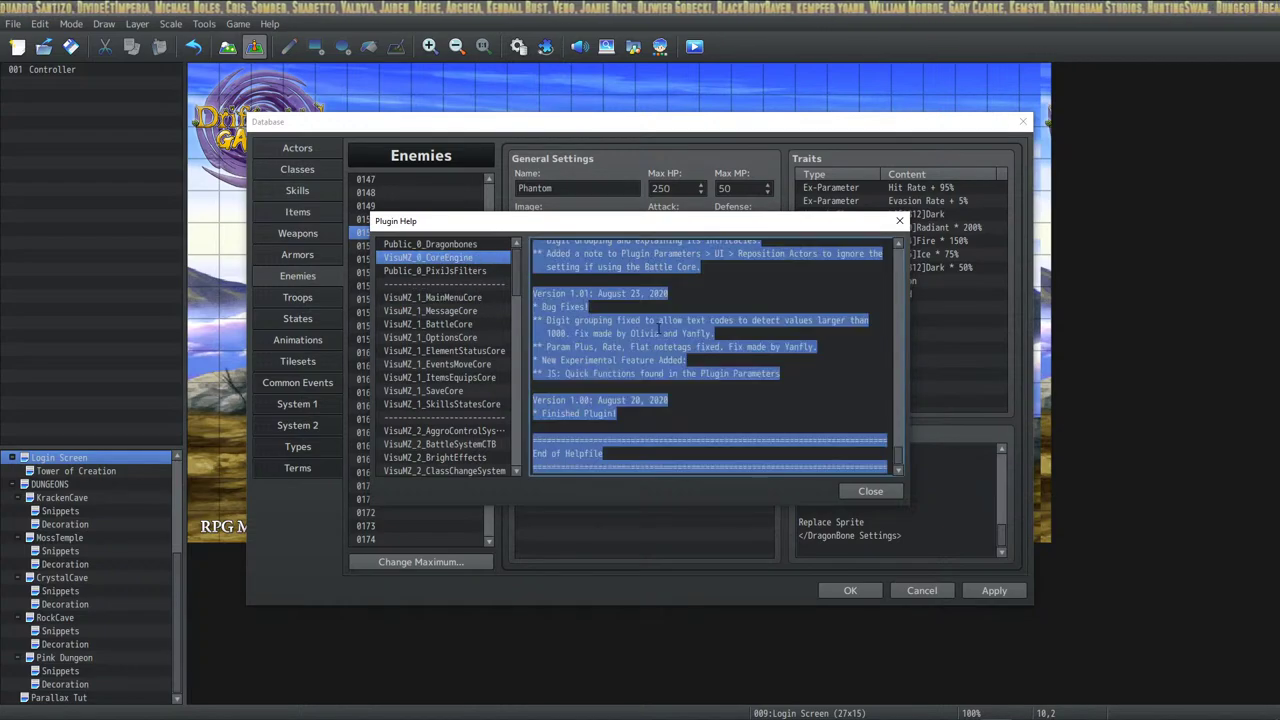
pyautogui.hotkey('alt', 'Tab')
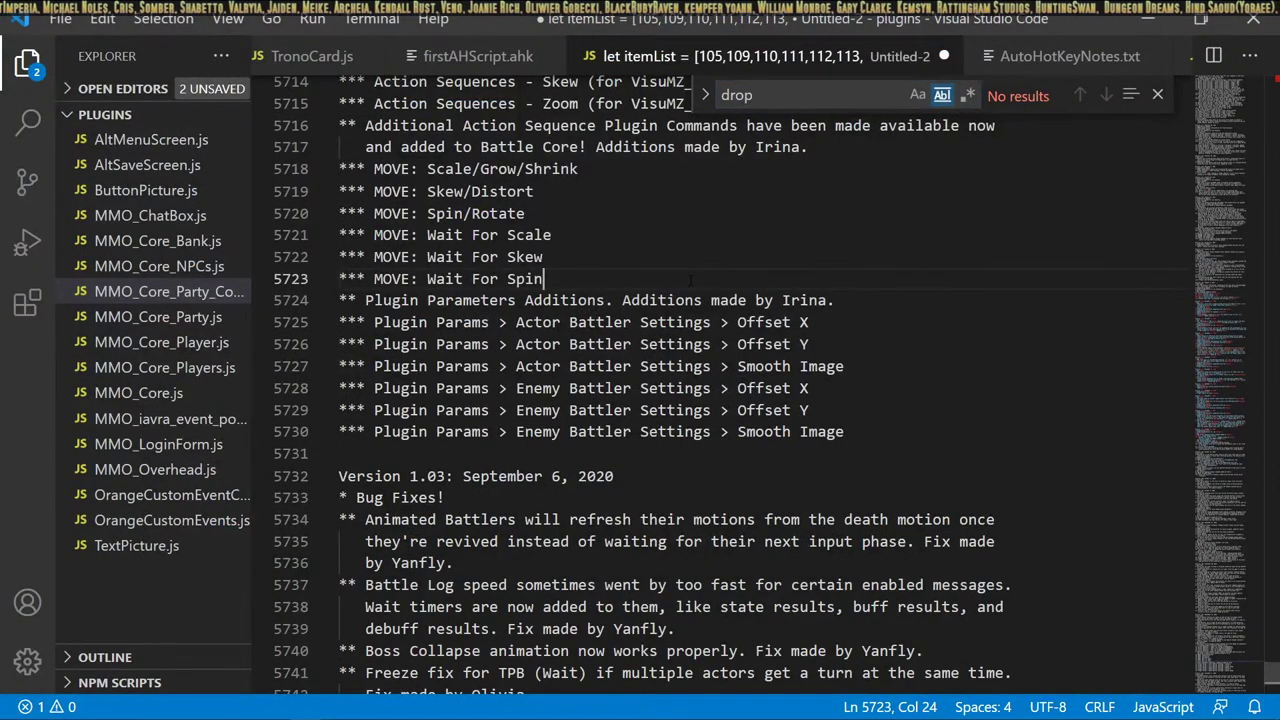
pyautogui.hotkey('ctrl', 'a')
pyautogui.press('BackSpace')
pyautogui.hotkey('ctrl', 'v')
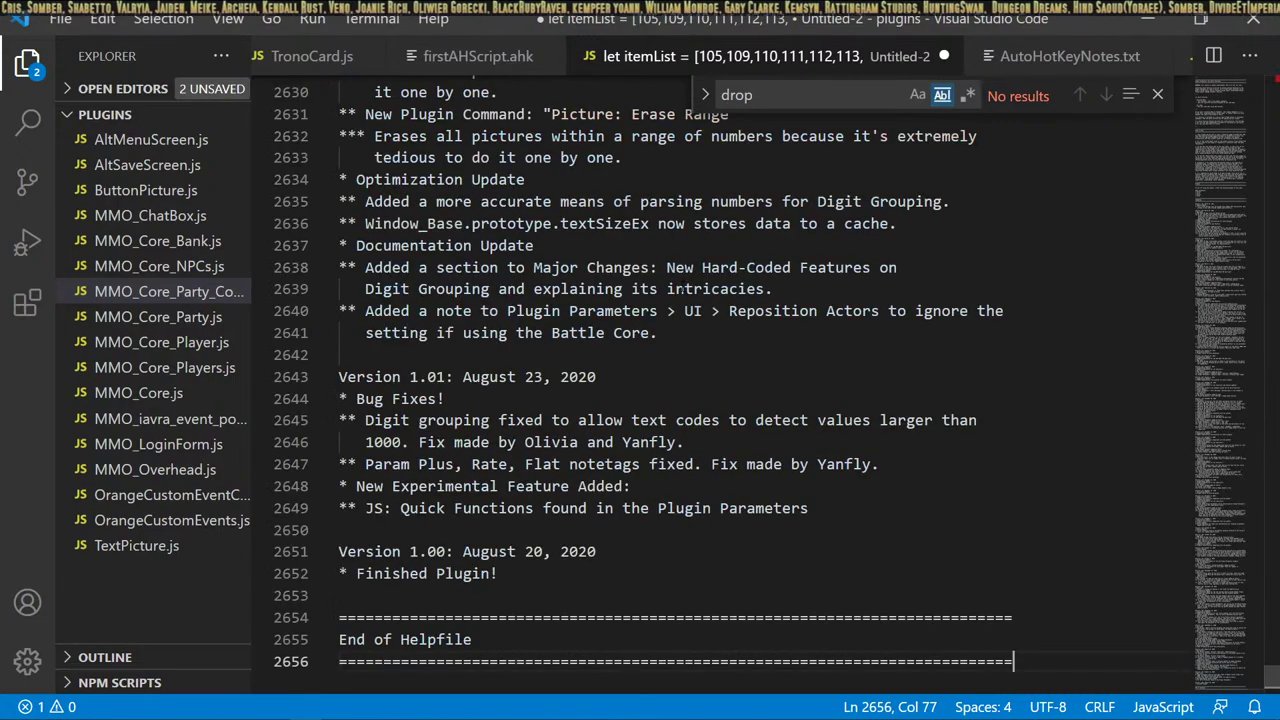
pyautogui.click(793, 104)
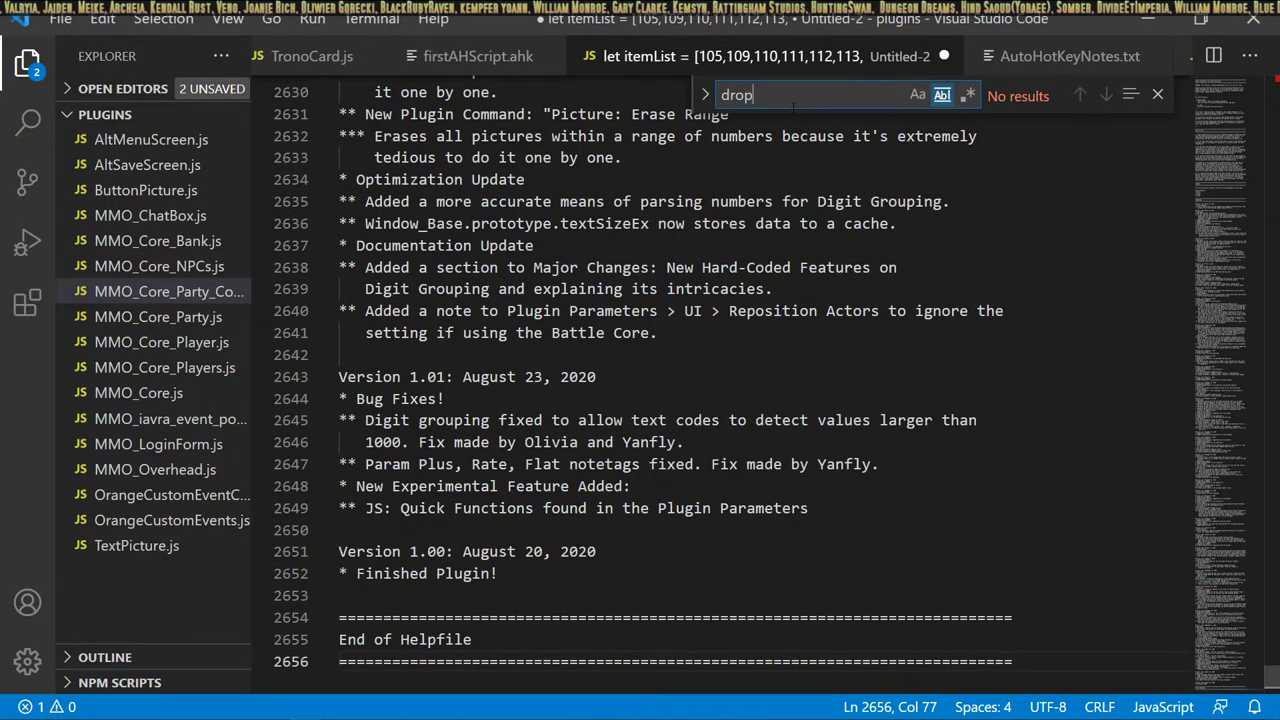
# Back in RPG Maker MZ, look through the CoreEngine help's introduction and major changes, and the MainMenuCore help's introduction.
pyautogui.hotkey('alt', 'Tab')
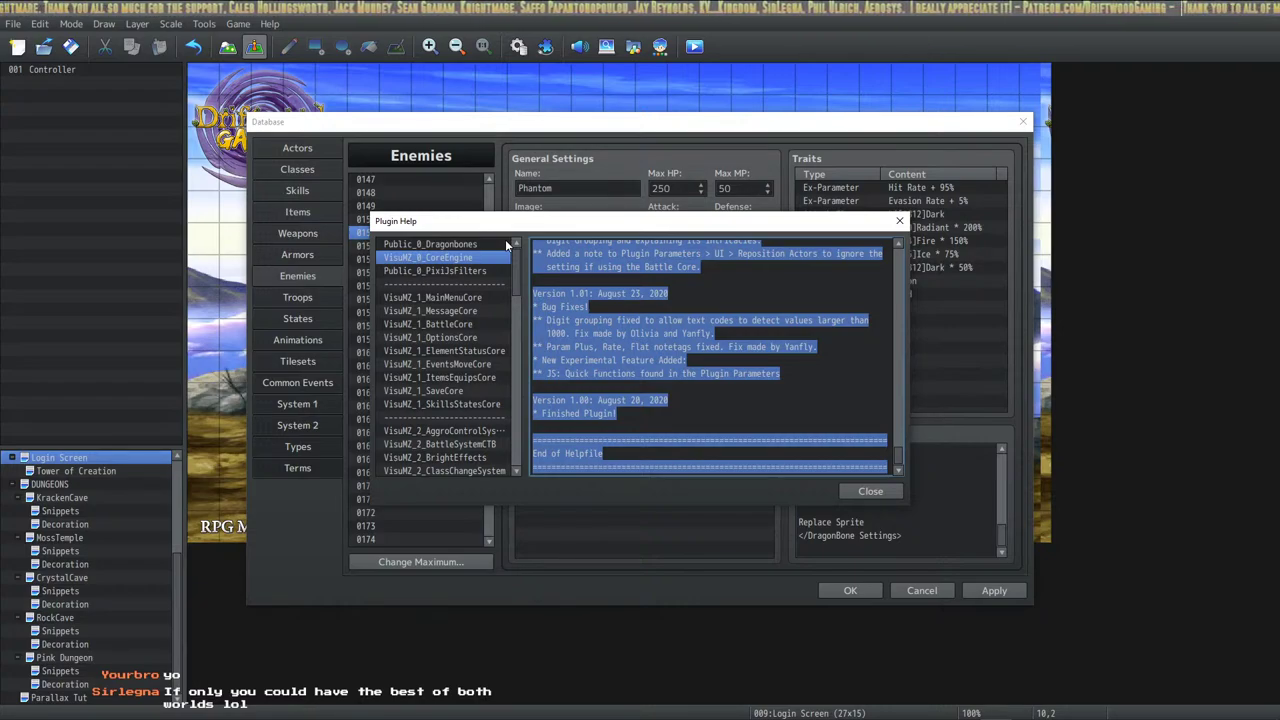
pyautogui.click(455, 326)
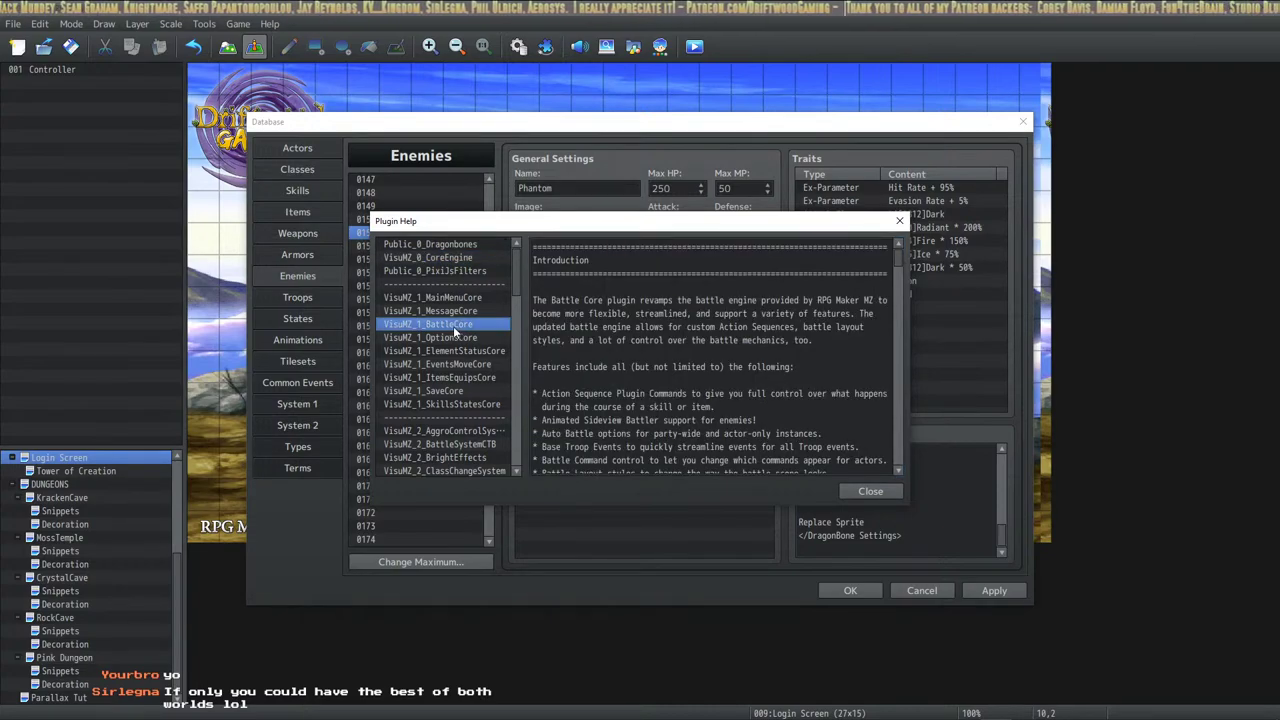
pyautogui.click(465, 258)
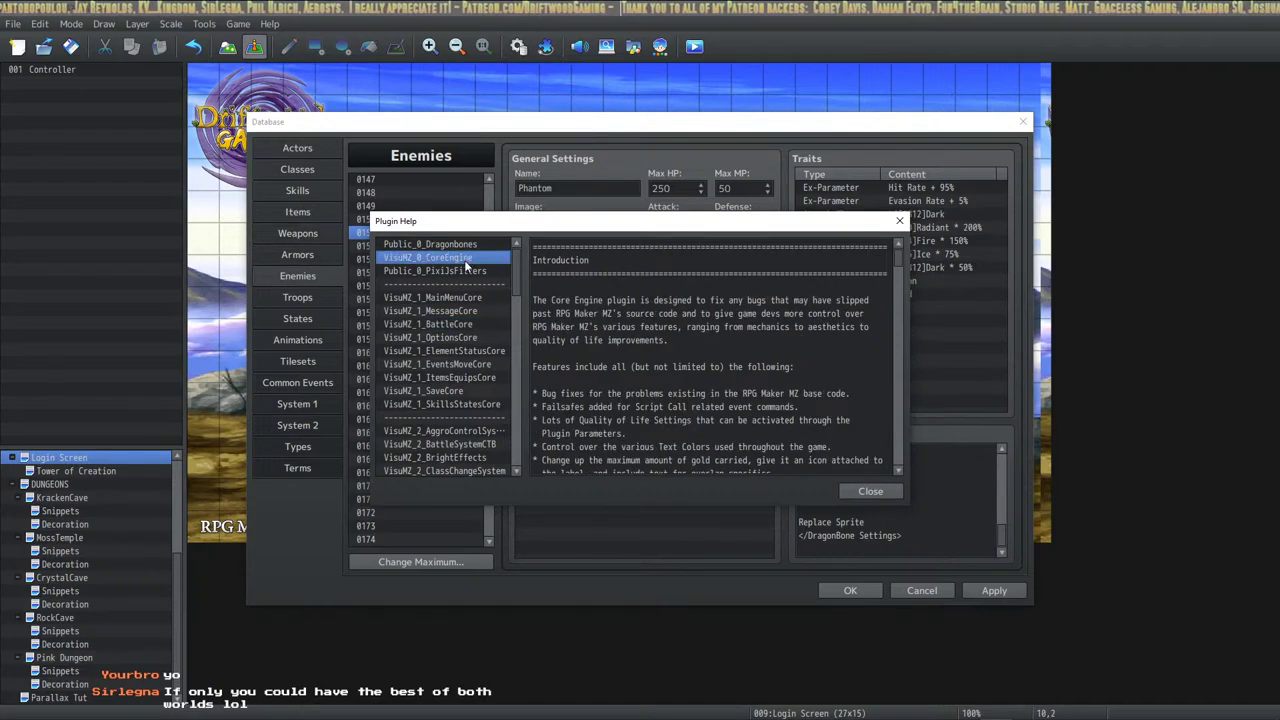
pyautogui.scroll(-2, 740, 341)
pyautogui.scroll(-10, 740, 341)
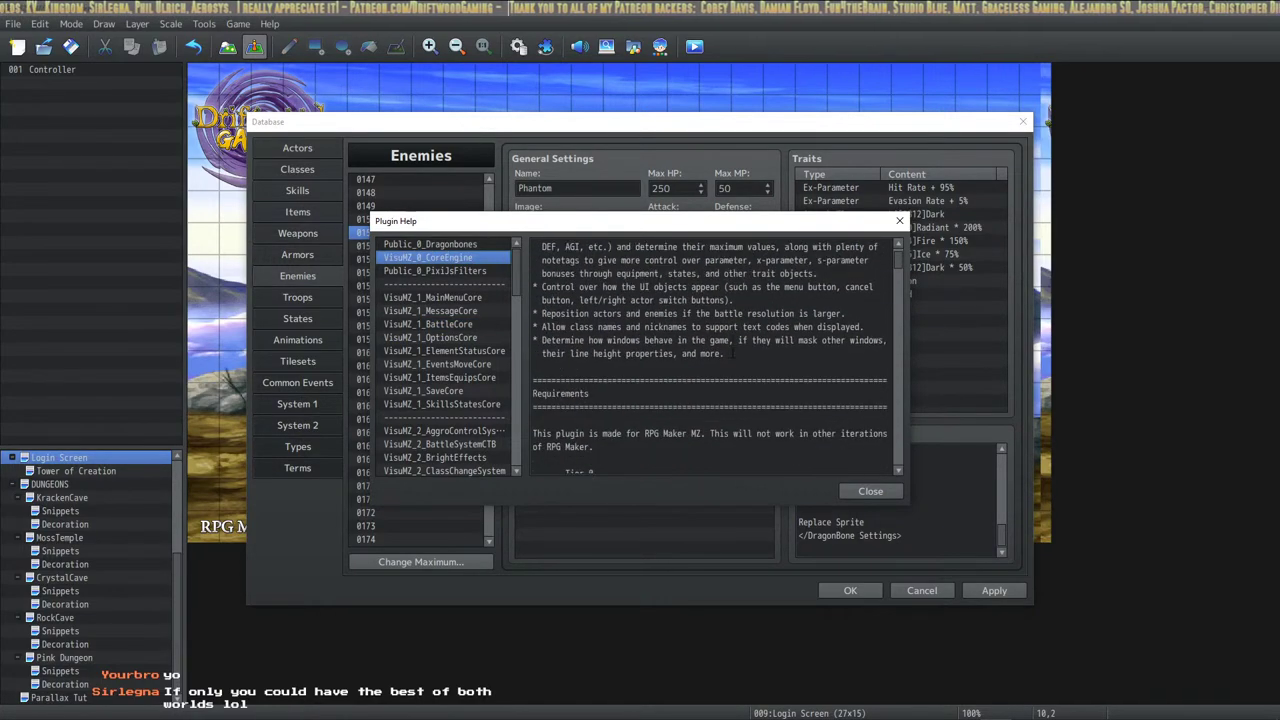
pyautogui.scroll(-8, 749, 366)
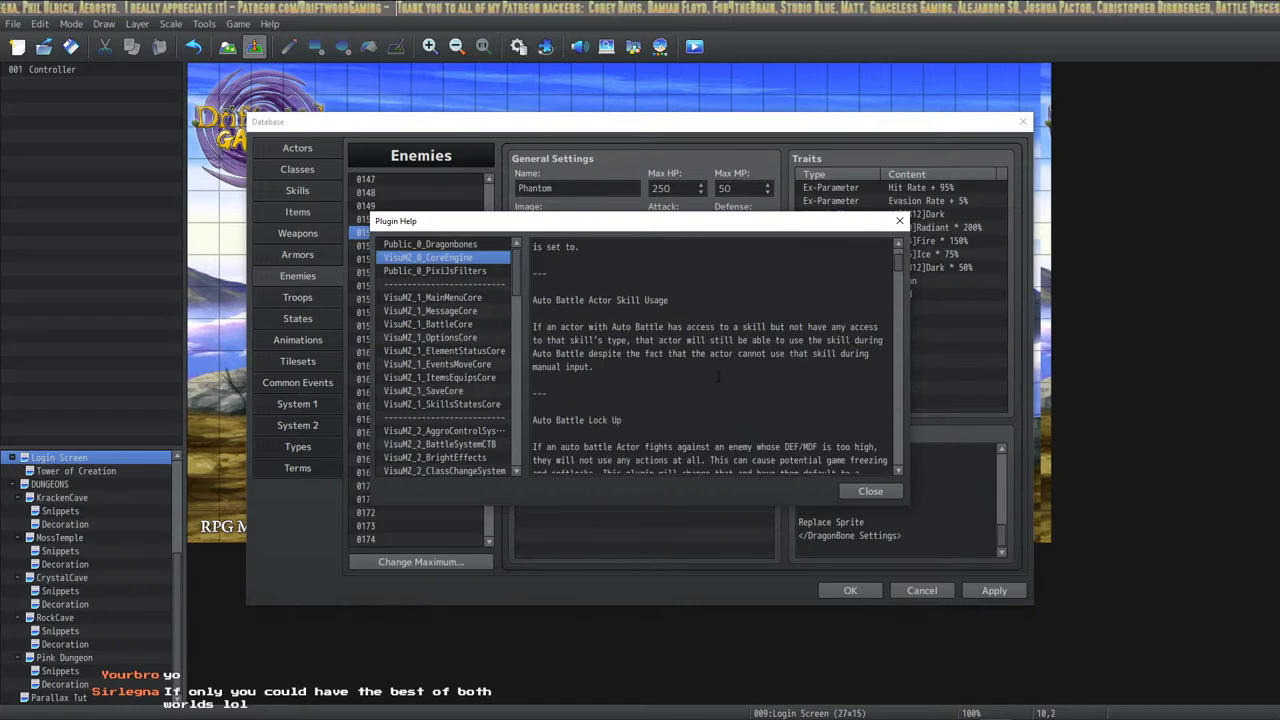
pyautogui.scroll(-4, 683, 401)
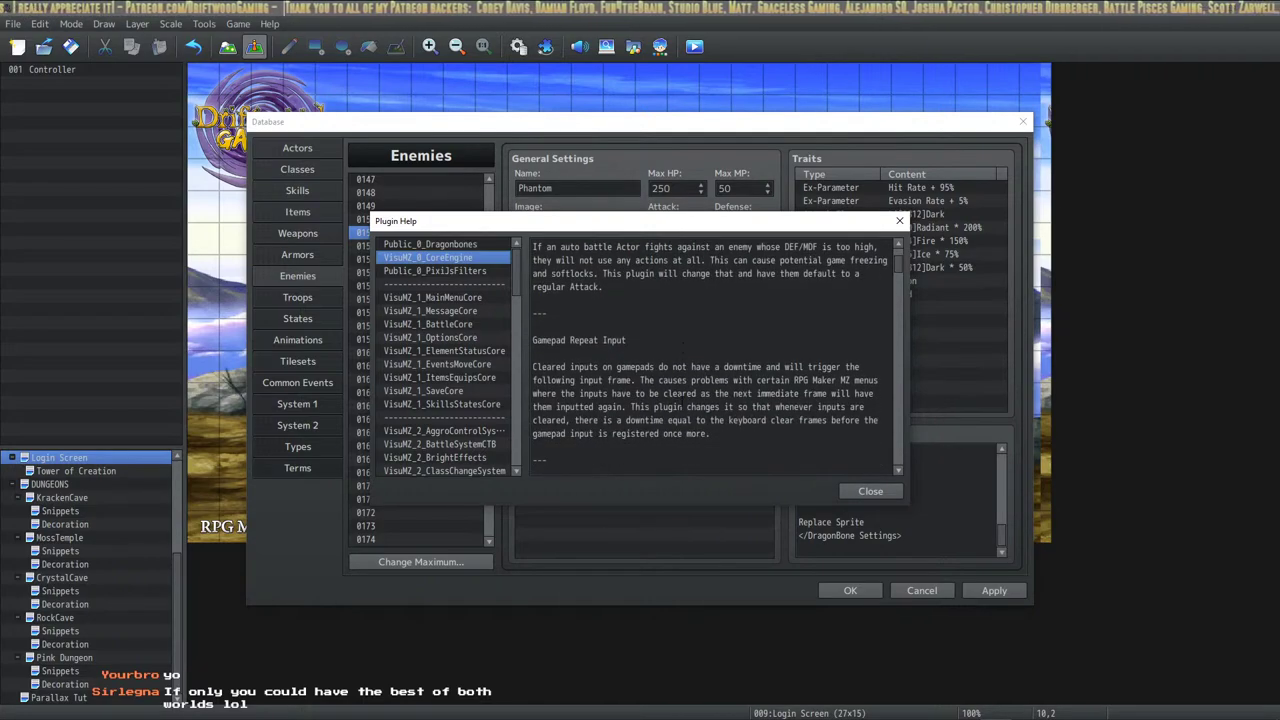
pyautogui.click(460, 298)
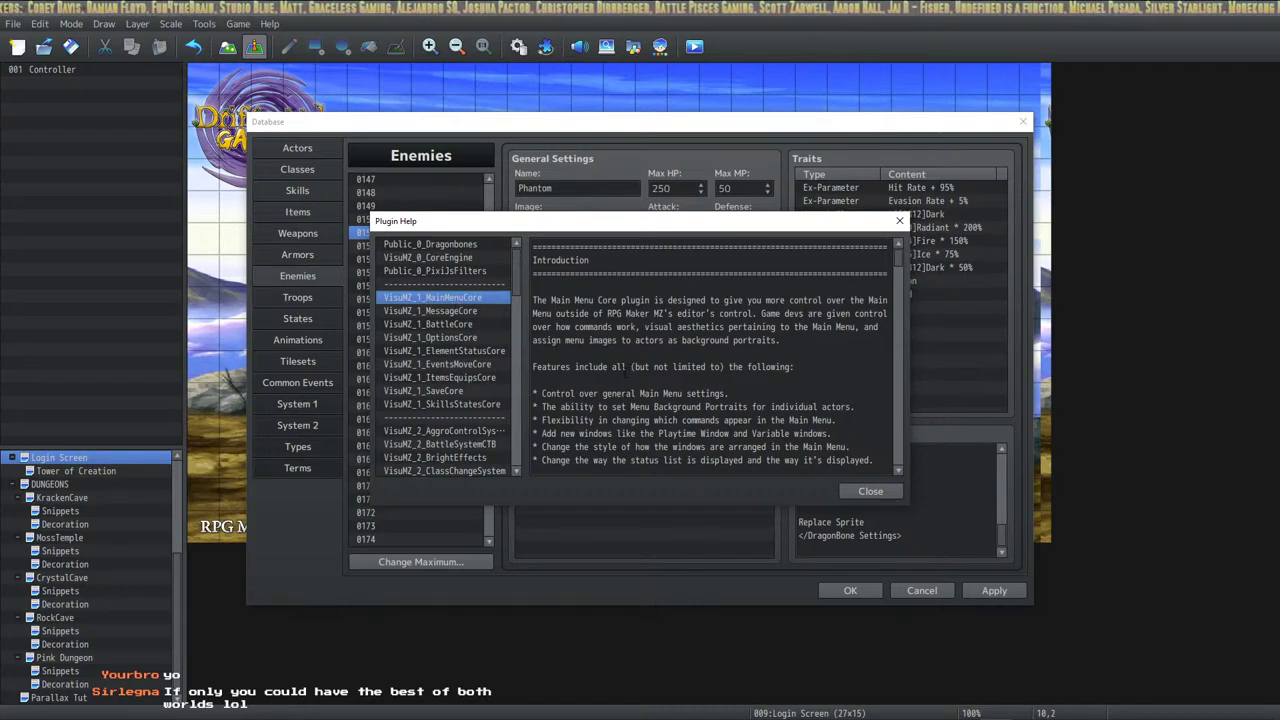
pyautogui.scroll(-2, 623, 368)
pyautogui.scroll(2, 626, 381)
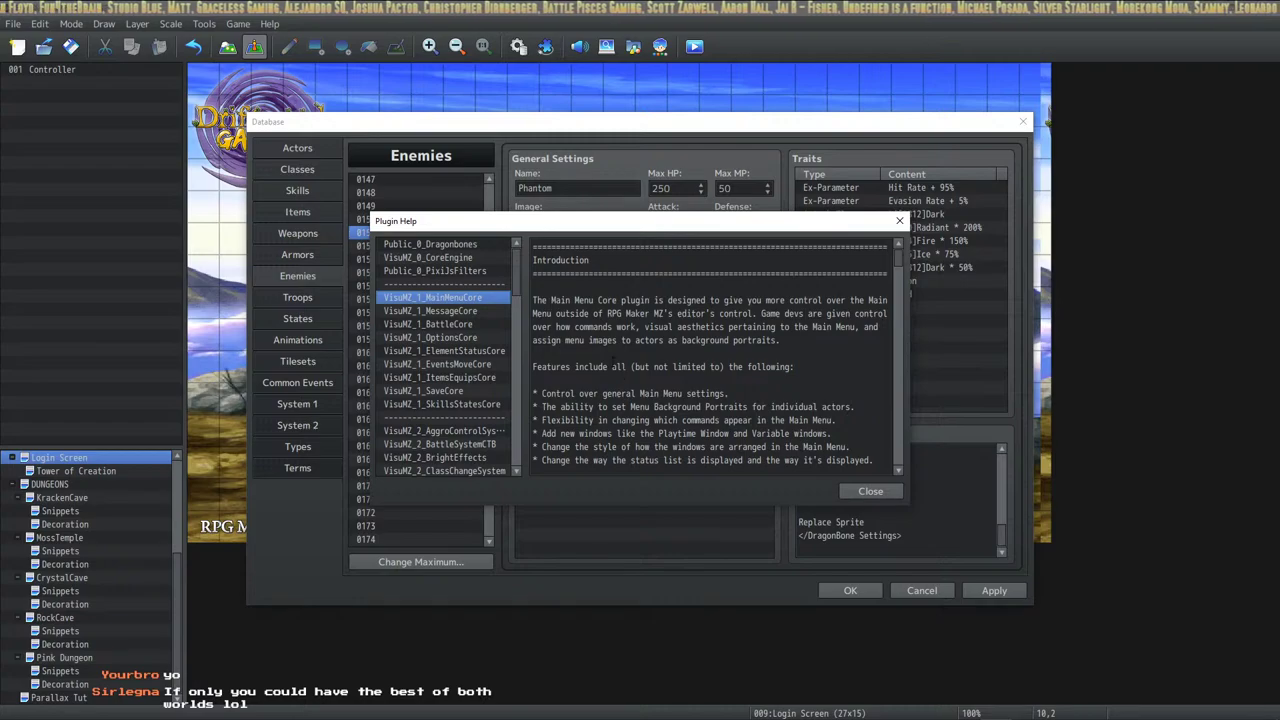
# Browse the MessageCore, BattleCore, OptionsCore, PixiJsFilters and CoreEngine help files, including BattleCore's features and major changes.
pyautogui.click(445, 312)
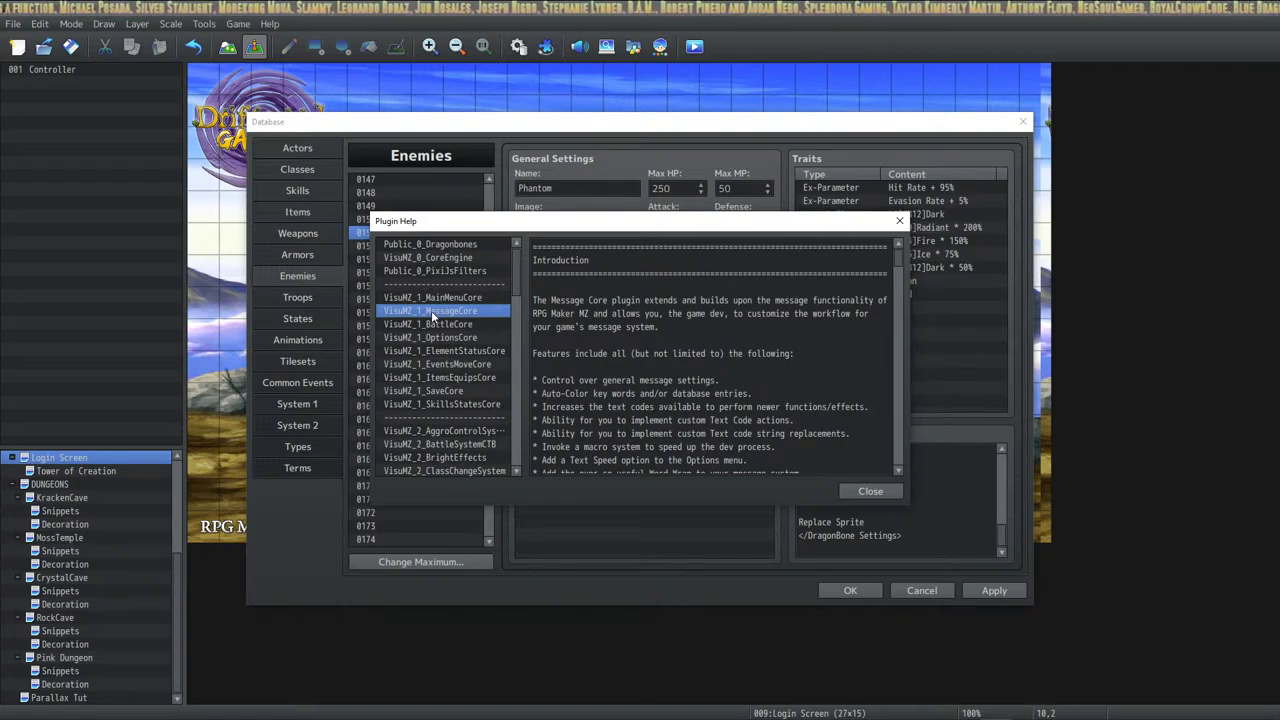
pyautogui.click(440, 324)
pyautogui.scroll(-5, 577, 341)
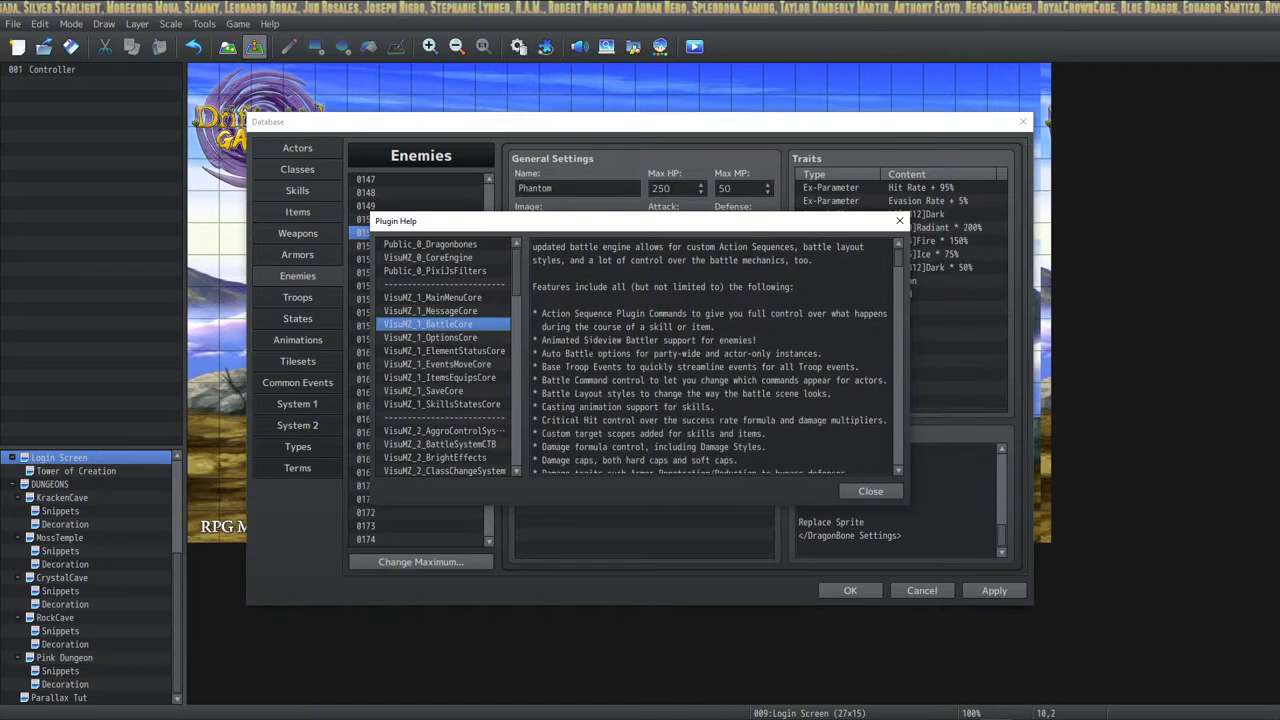
pyautogui.scroll(-10, 577, 341)
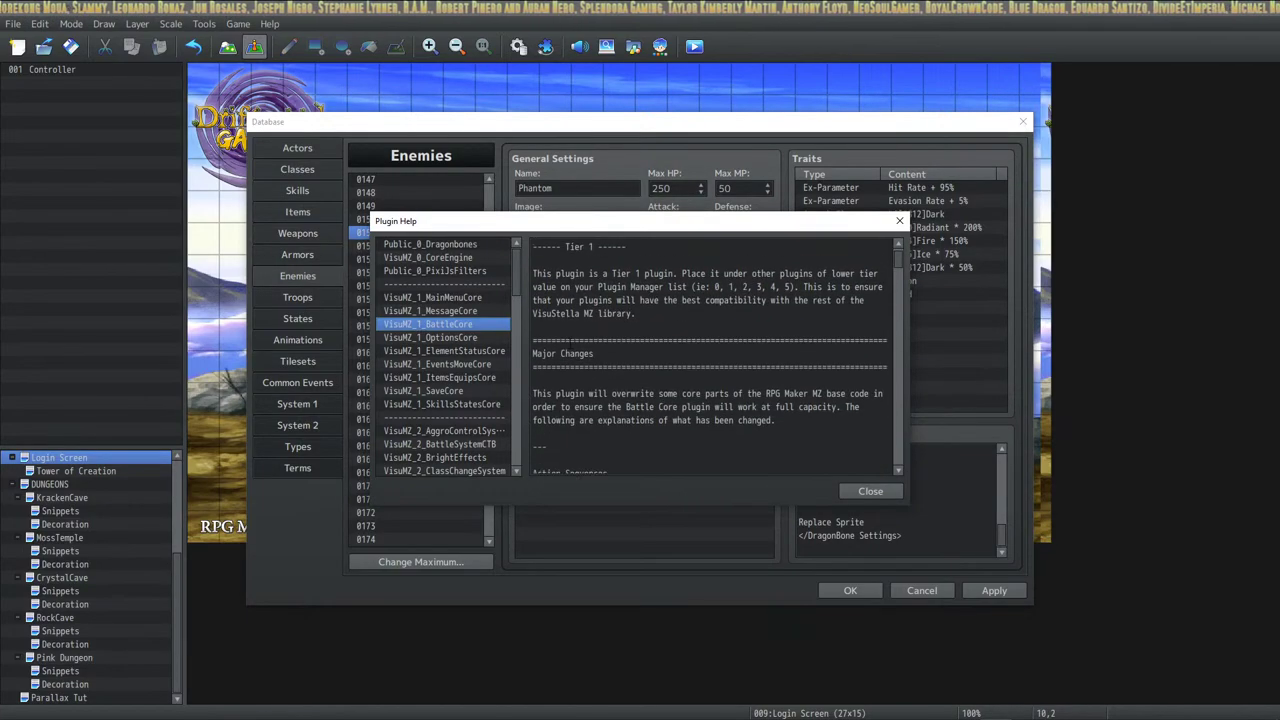
pyautogui.scroll(-4, 540, 342)
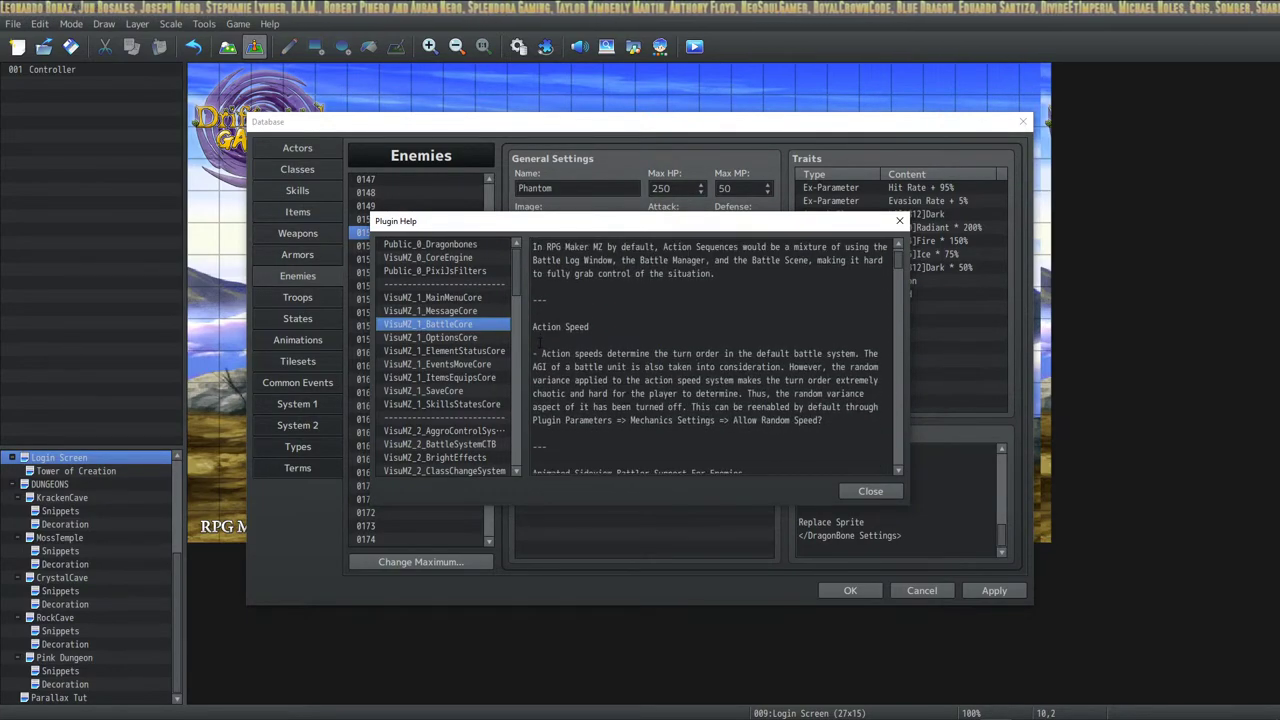
pyautogui.click(458, 338)
pyautogui.scroll(-2, 458, 340)
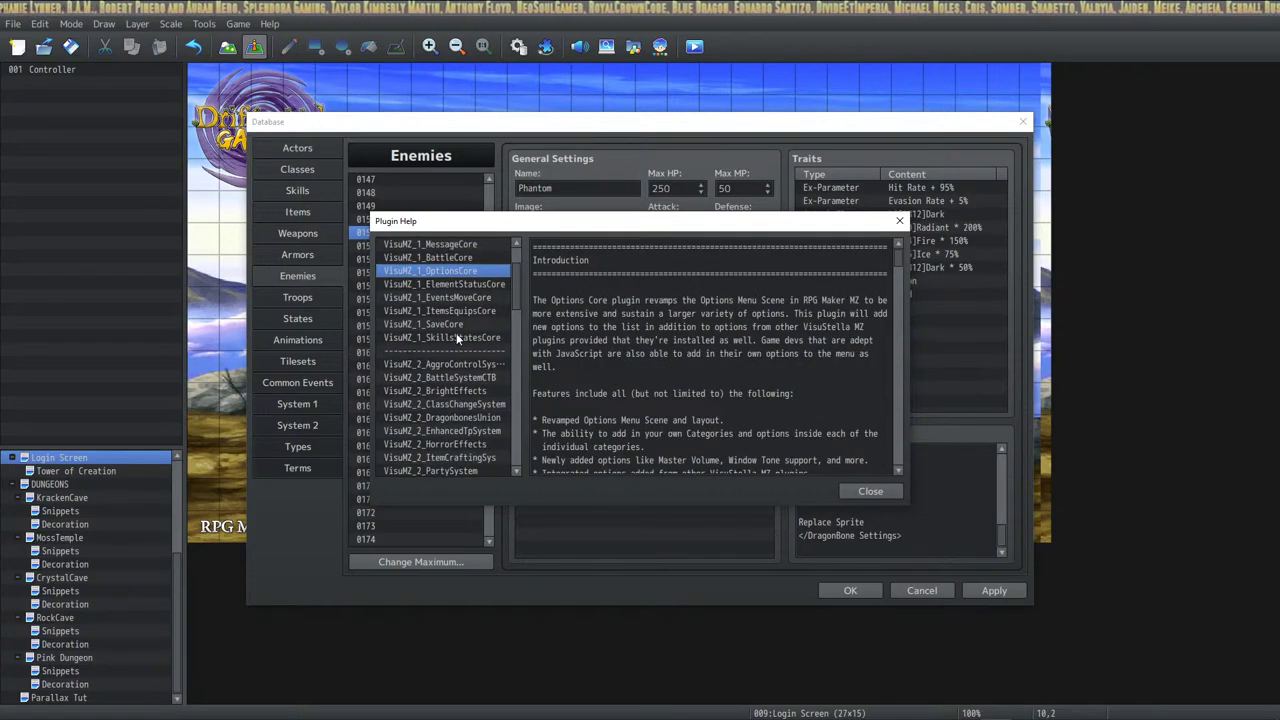
pyautogui.scroll(2, 457, 339)
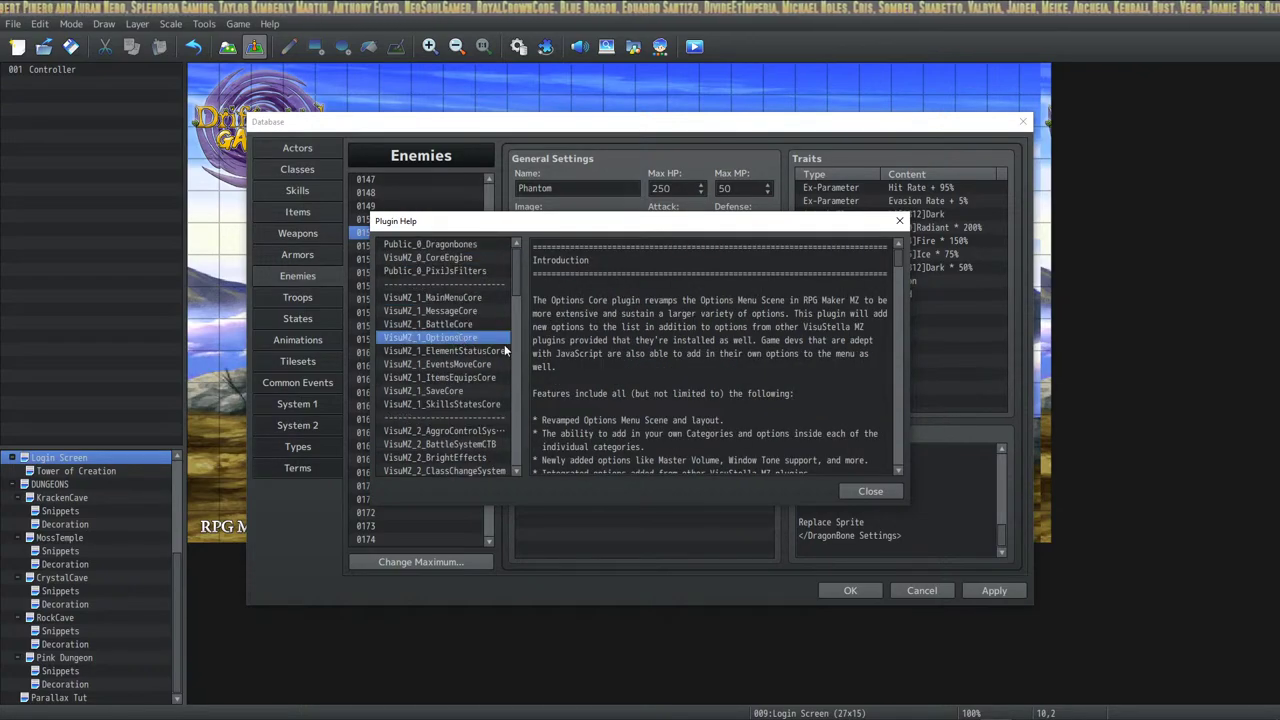
pyautogui.click(460, 267)
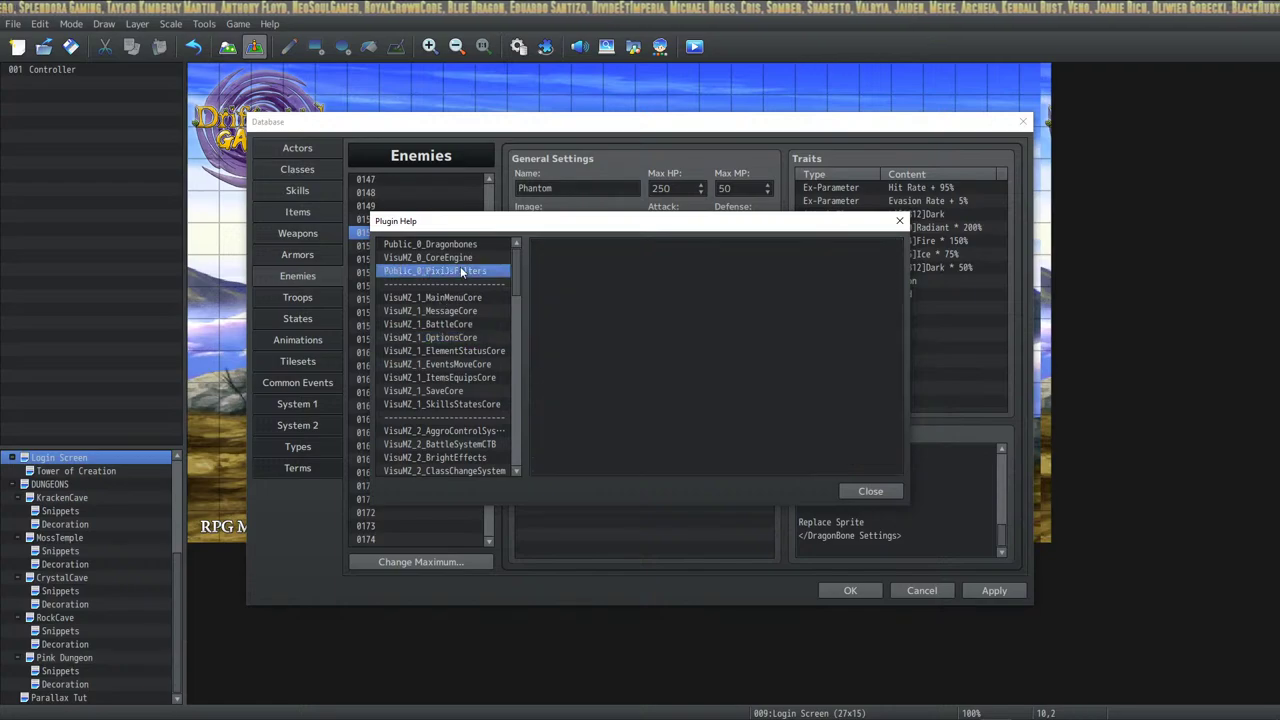
pyautogui.click(463, 258)
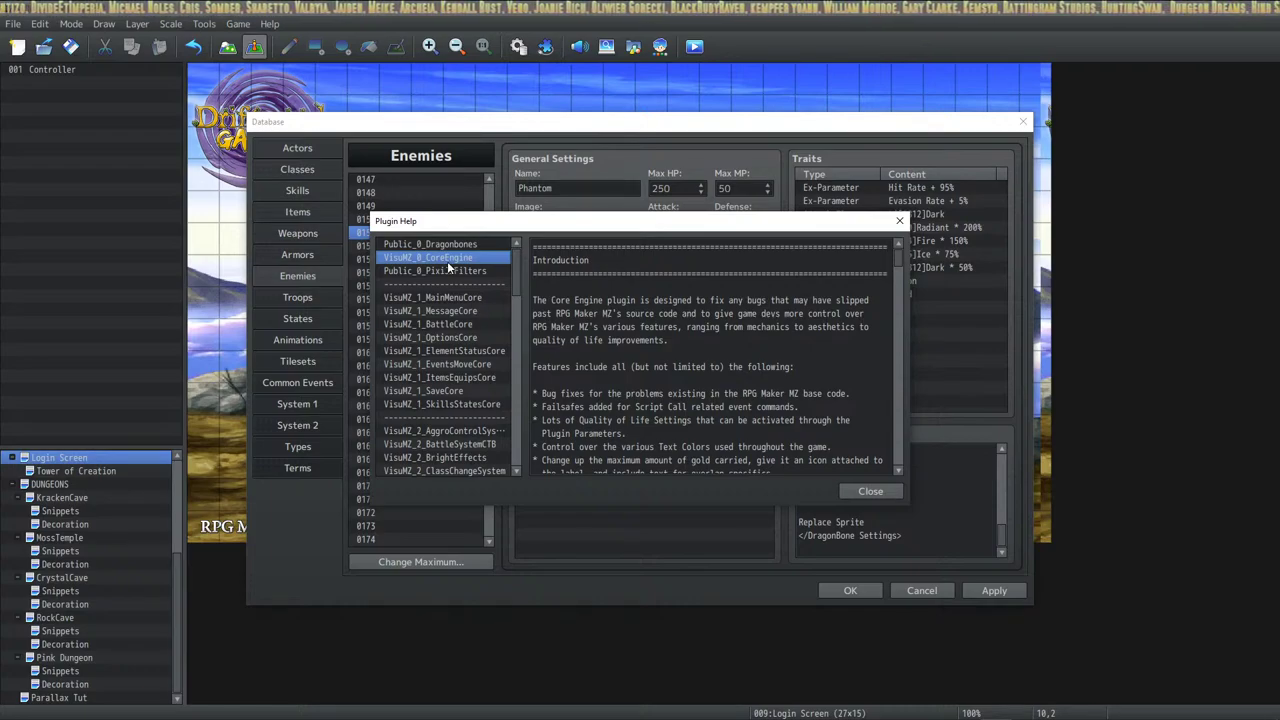
pyautogui.click(445, 311)
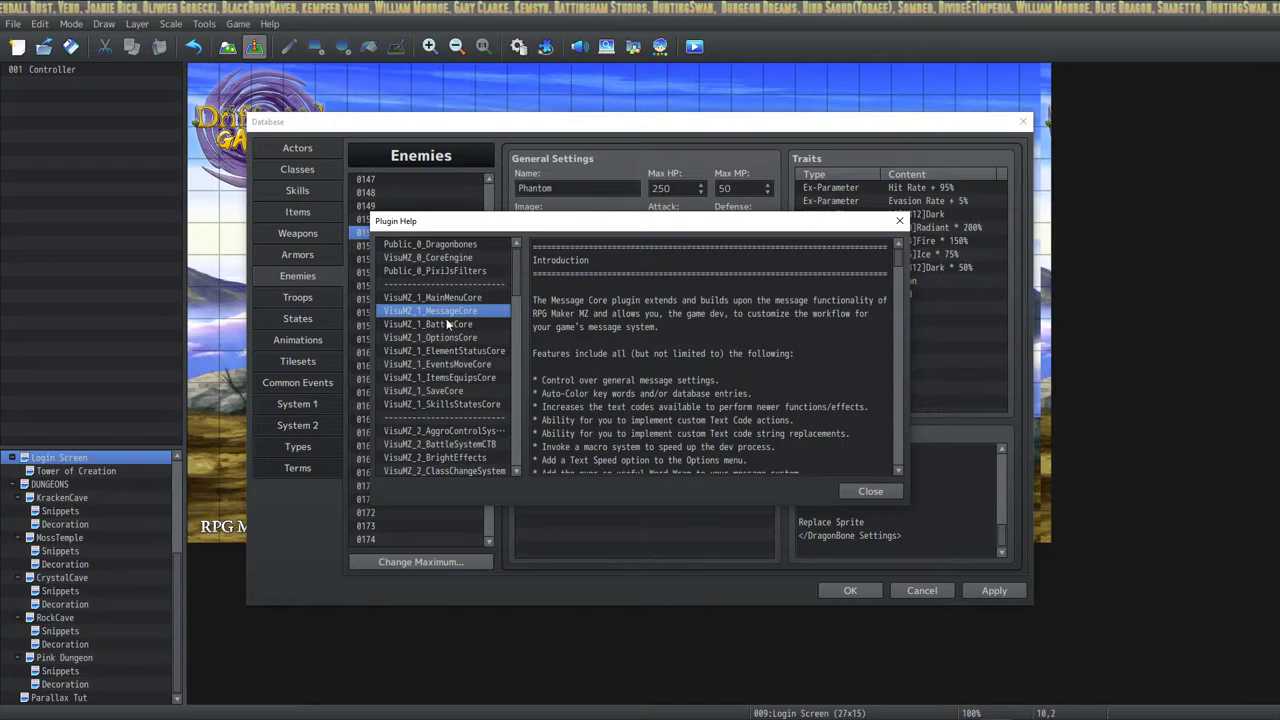
pyautogui.click(449, 325)
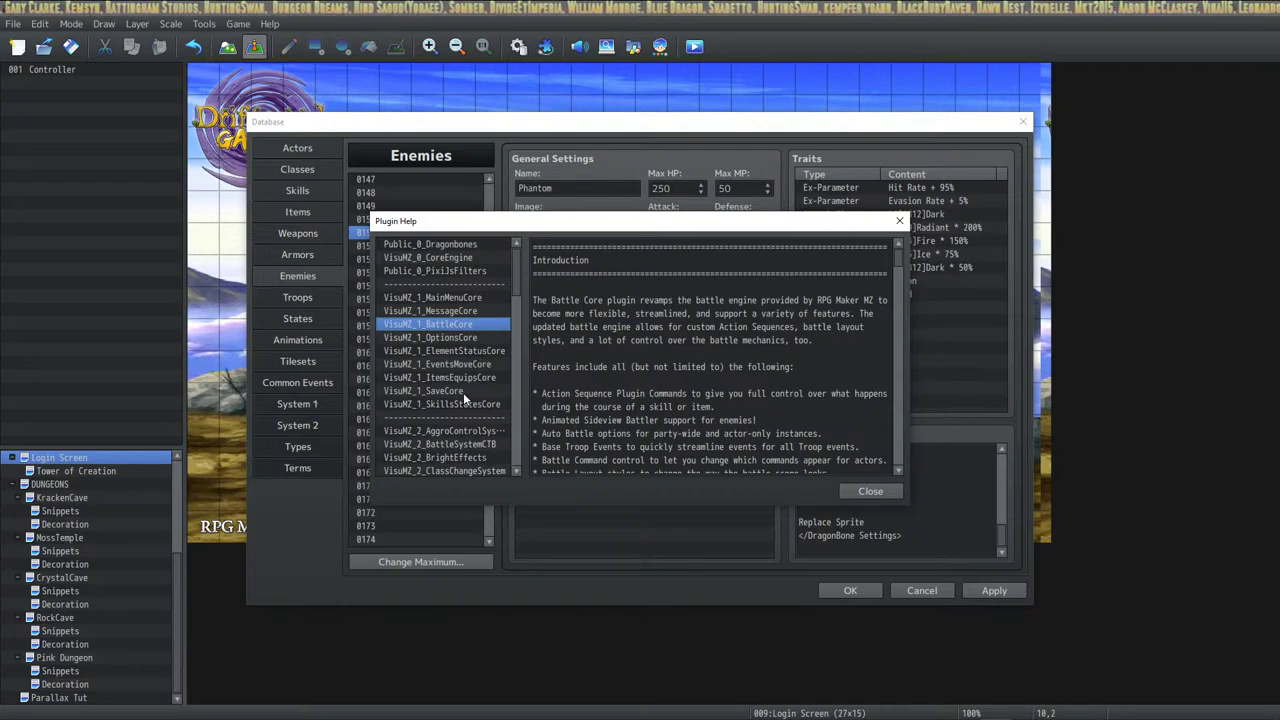
# Find the VisuMZ_4_ExtraEnemyDrops plugin in the help list and read its introduction, features and requirements.
pyautogui.scroll(-3, 463, 390)
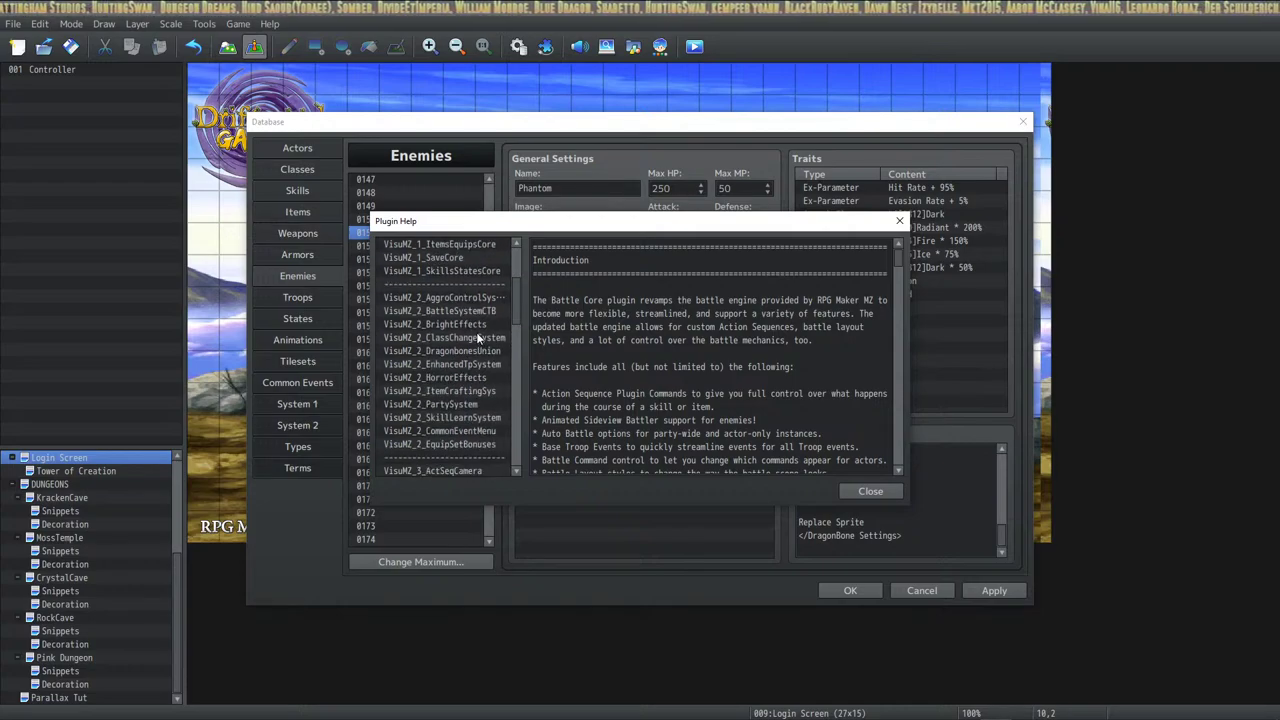
pyautogui.scroll(-5, 472, 320)
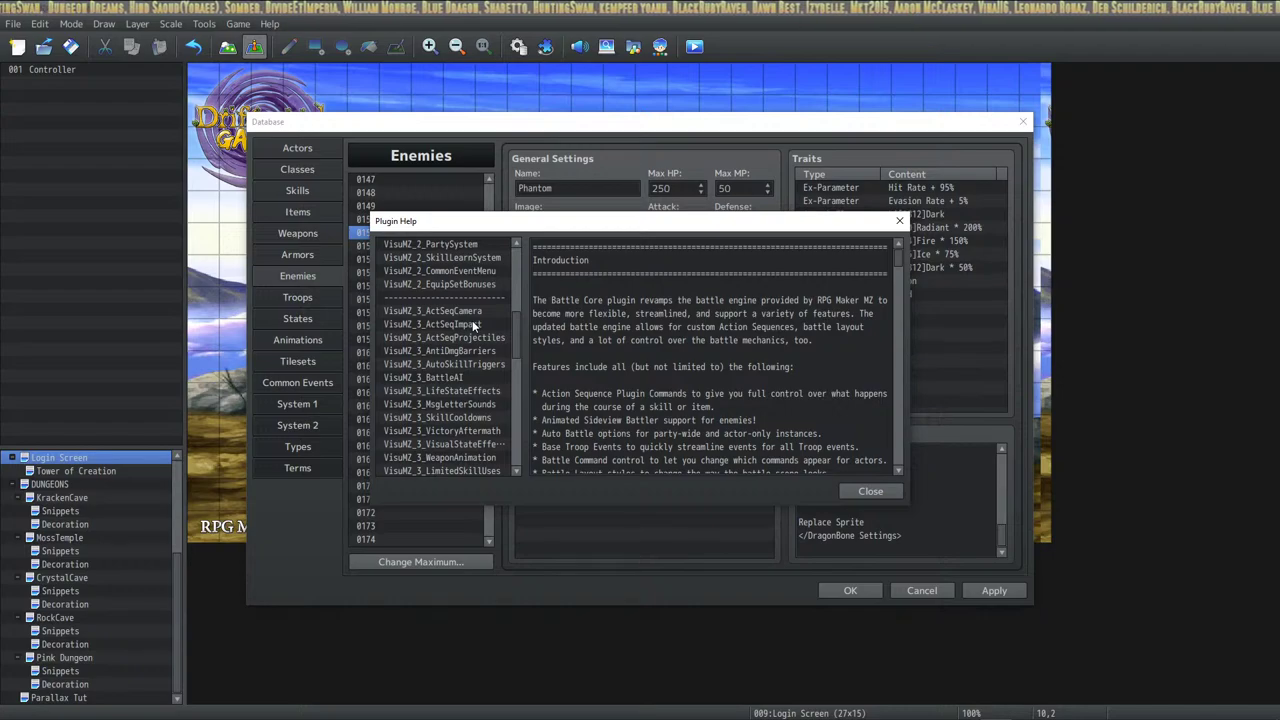
pyautogui.scroll(-4, 472, 320)
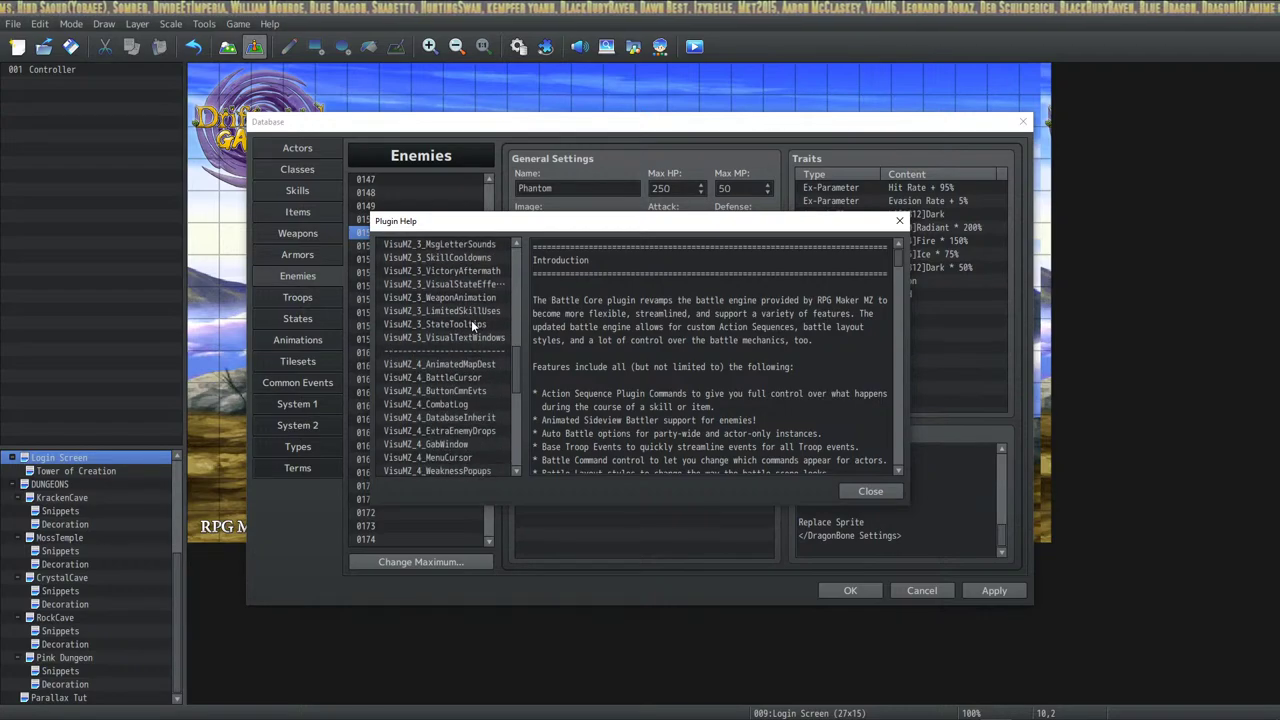
pyautogui.scroll(-1, 471, 320)
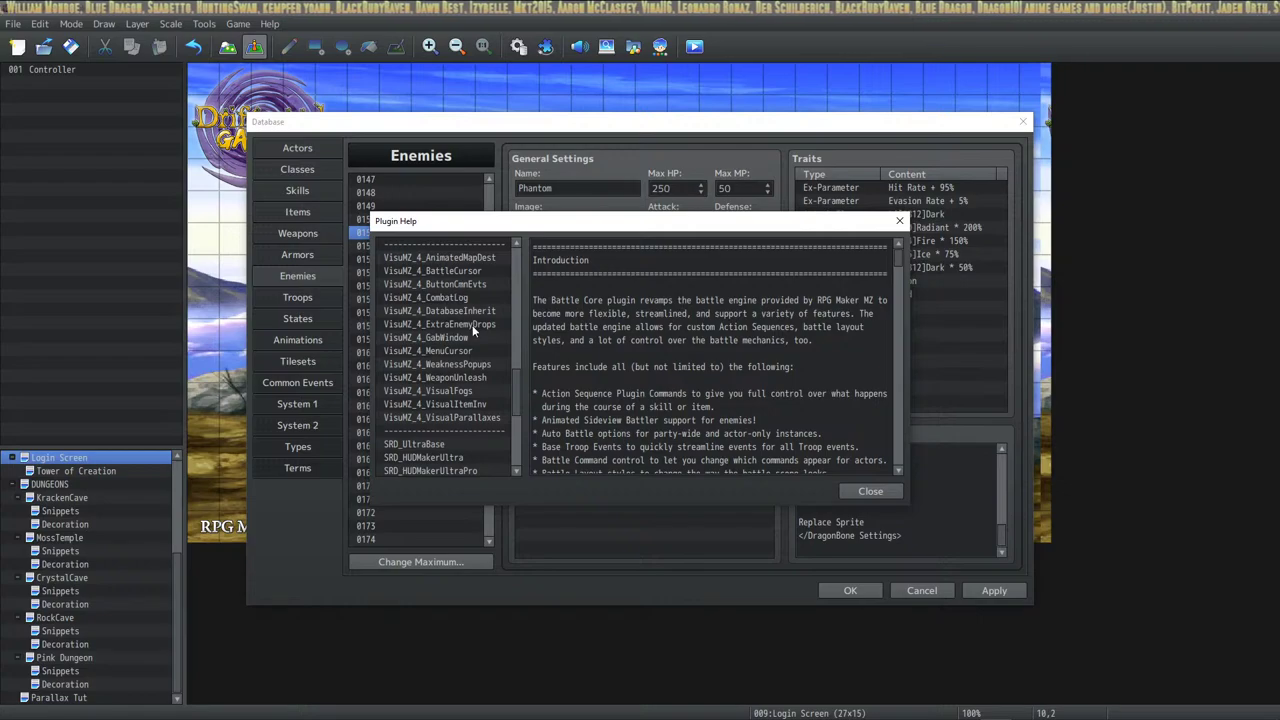
pyautogui.click(474, 326)
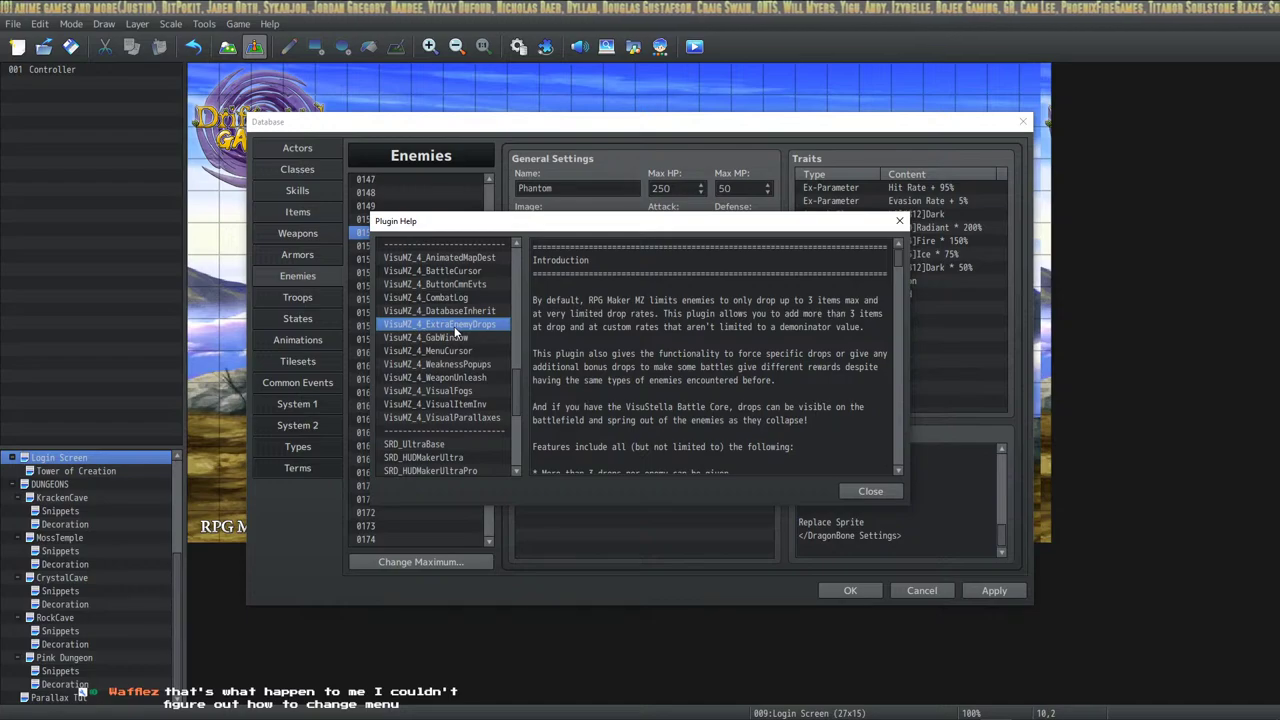
pyautogui.scroll(-9, 710, 358)
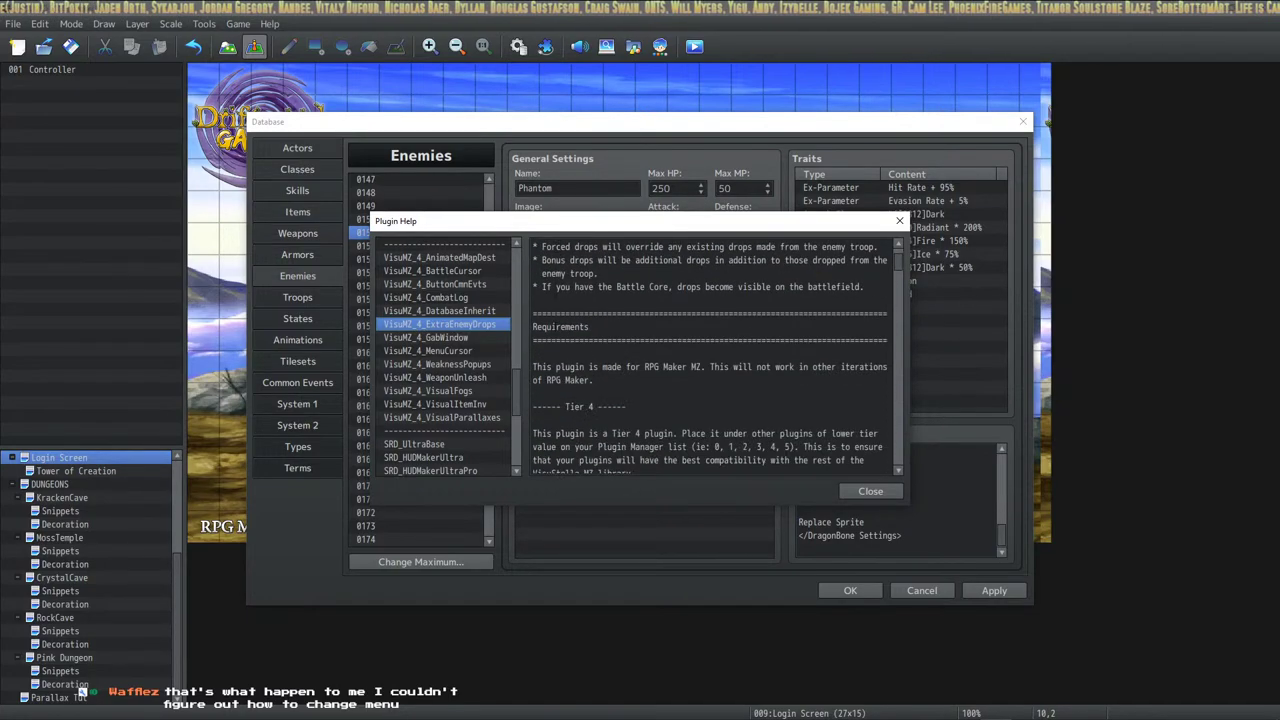
pyautogui.scroll(-4, 710, 358)
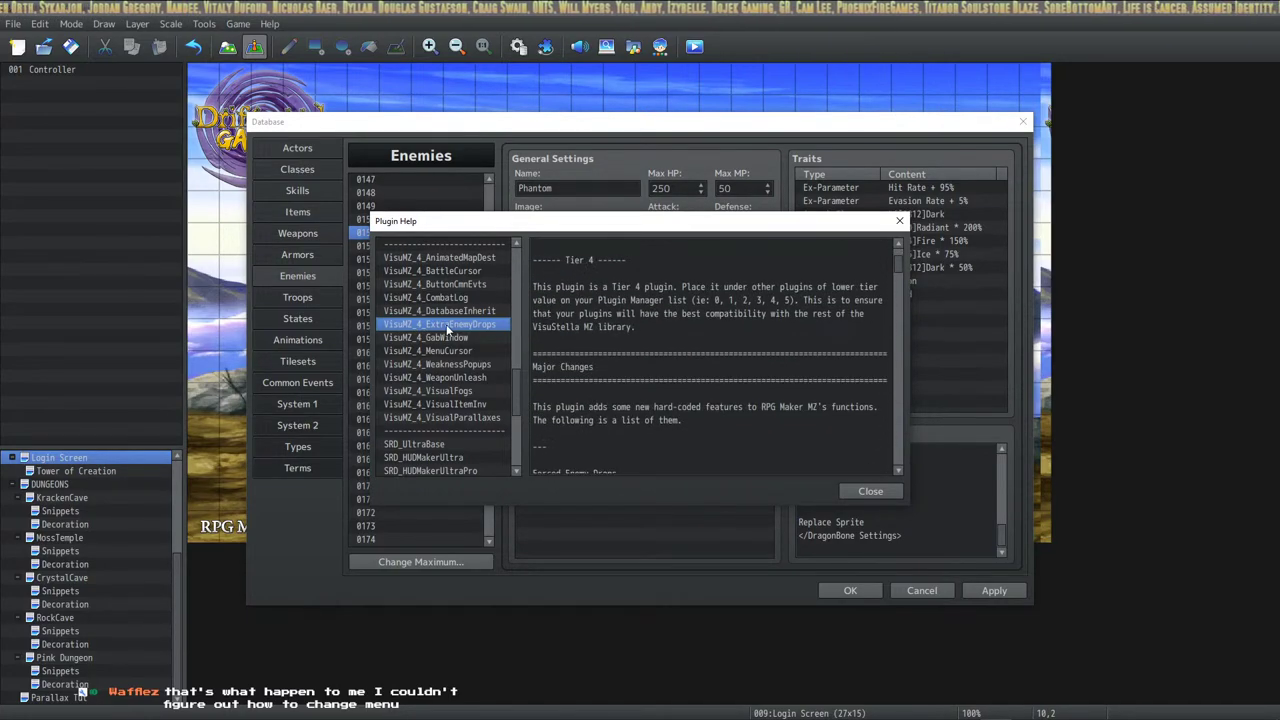
pyautogui.scroll(7, 670, 322)
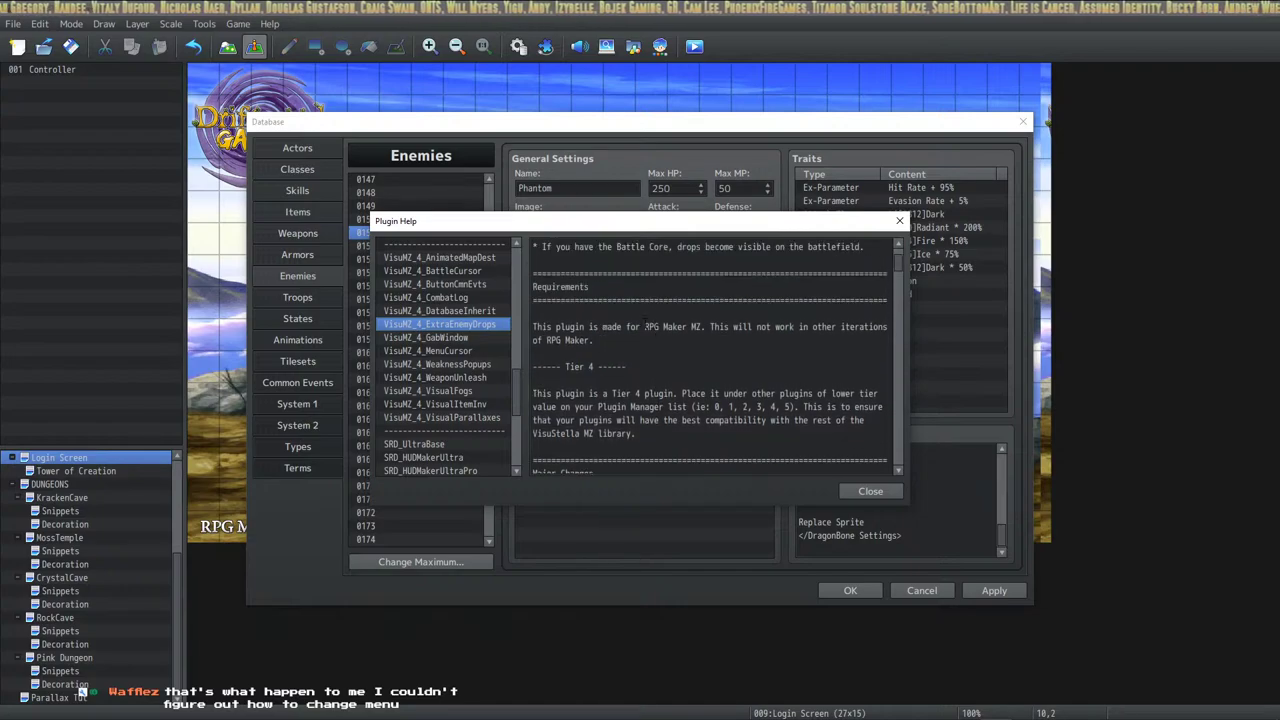
pyautogui.scroll(2, 627, 360)
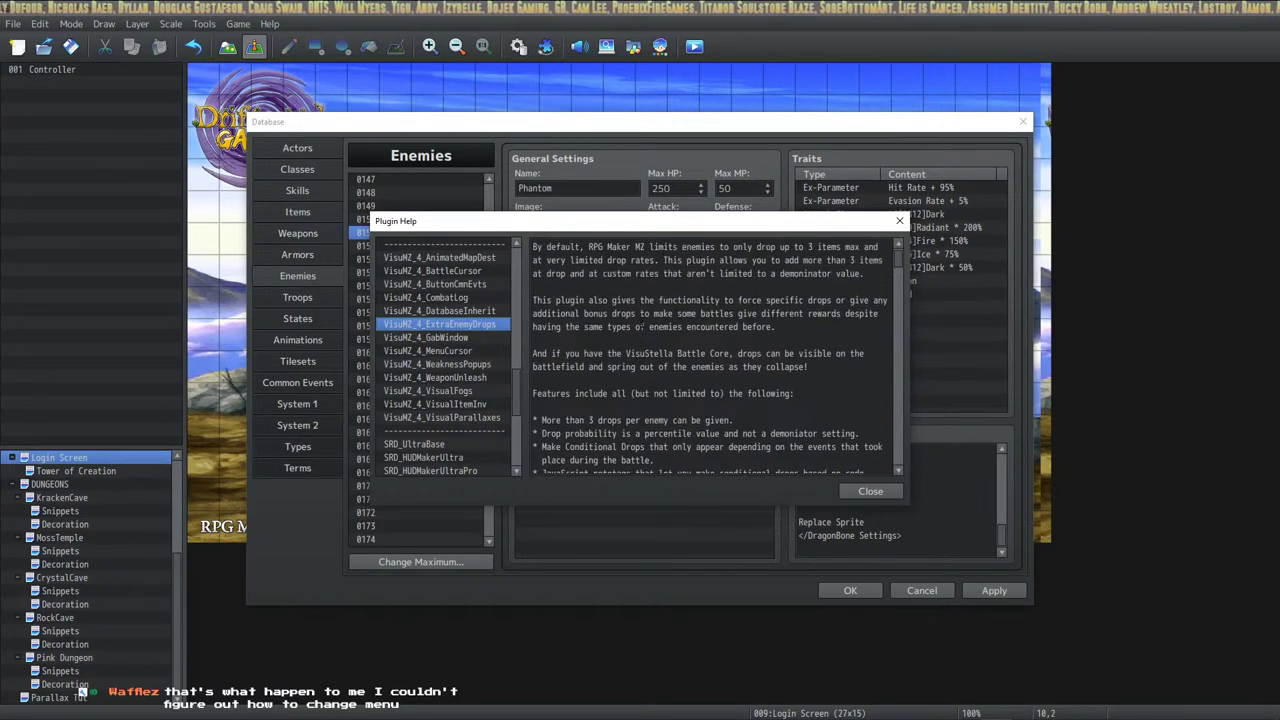
pyautogui.scroll(3, 627, 360)
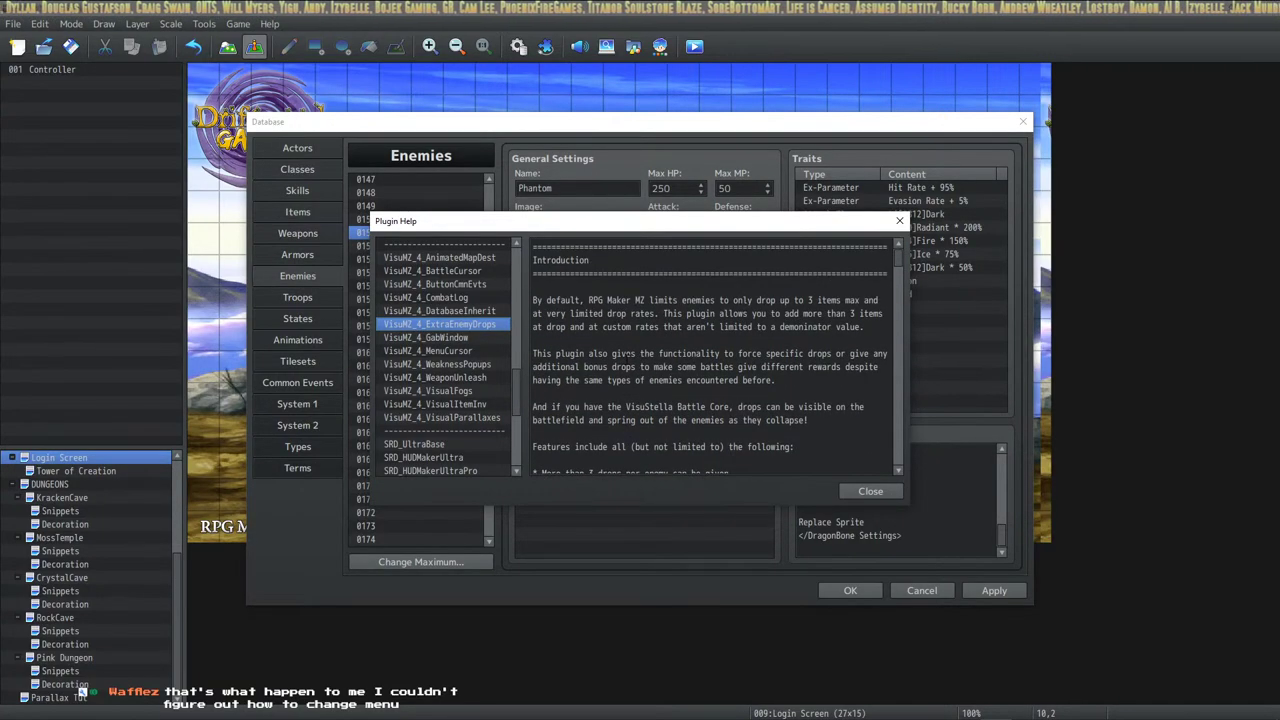
# Read the ExtraEnemyDrops help's features, requirements, Forced Enemy Drops changes and Extra Features section.
pyautogui.scroll(-2, 627, 355)
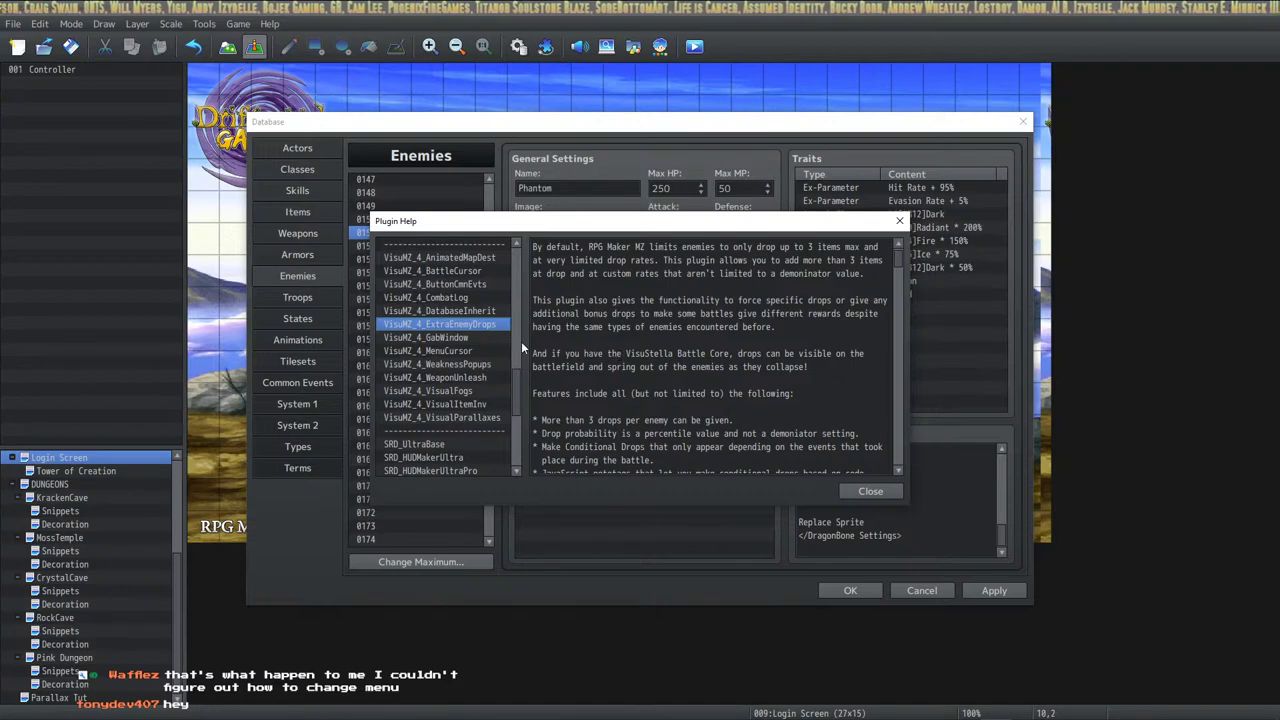
pyautogui.scroll(-12, 560, 346)
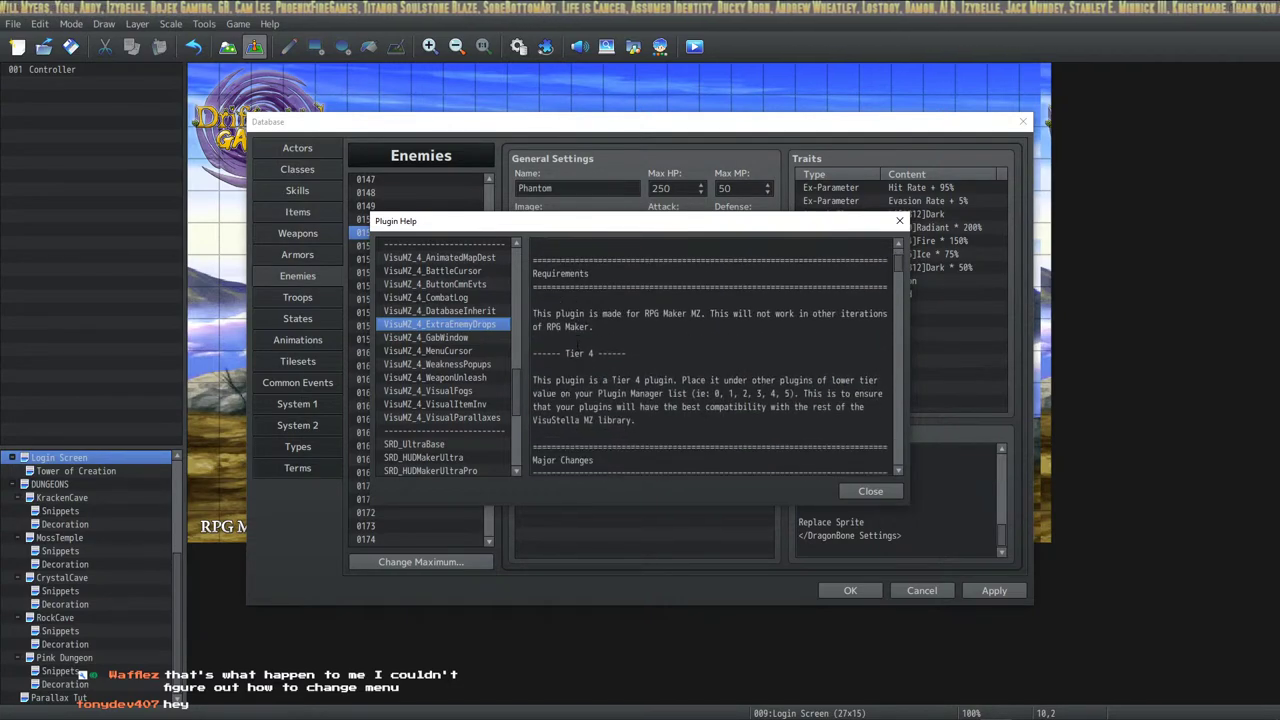
pyautogui.scroll(-7, 577, 344)
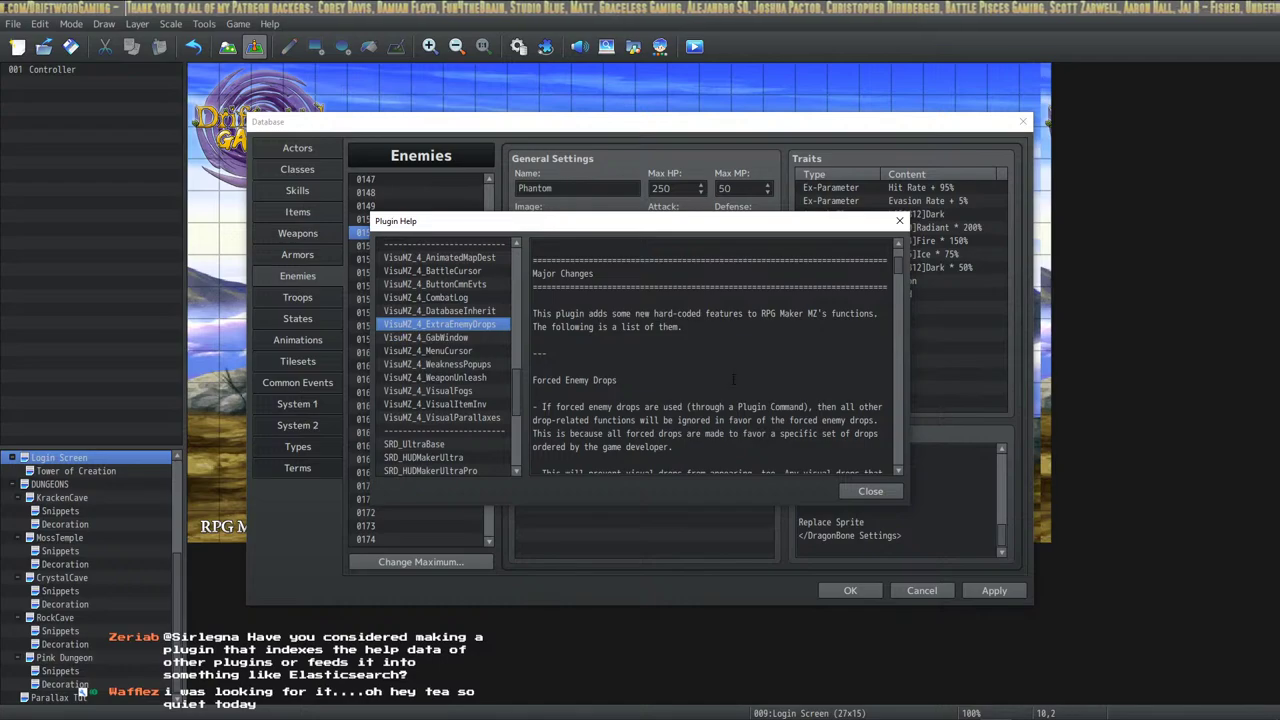
pyautogui.scroll(-3, 733, 379)
pyautogui.scroll(3, 741, 373)
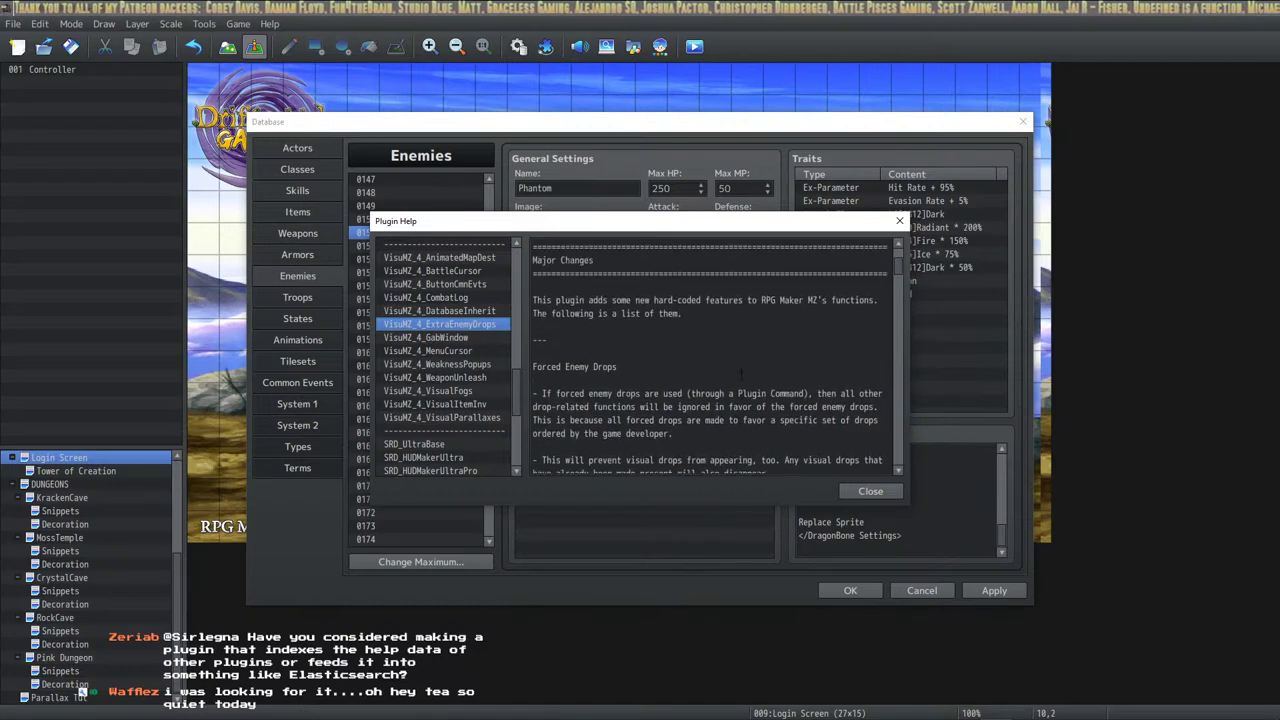
pyautogui.scroll(-1, 741, 372)
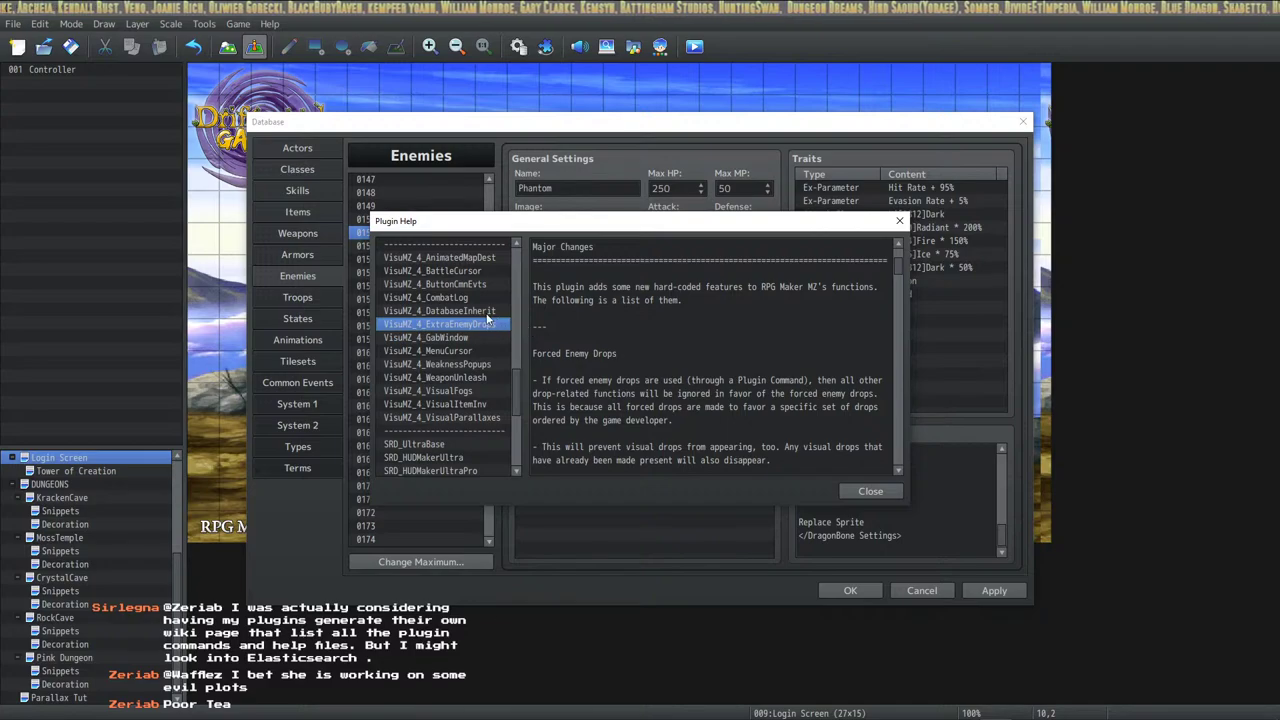
pyautogui.scroll(-1, 603, 323)
pyautogui.scroll(2, 603, 323)
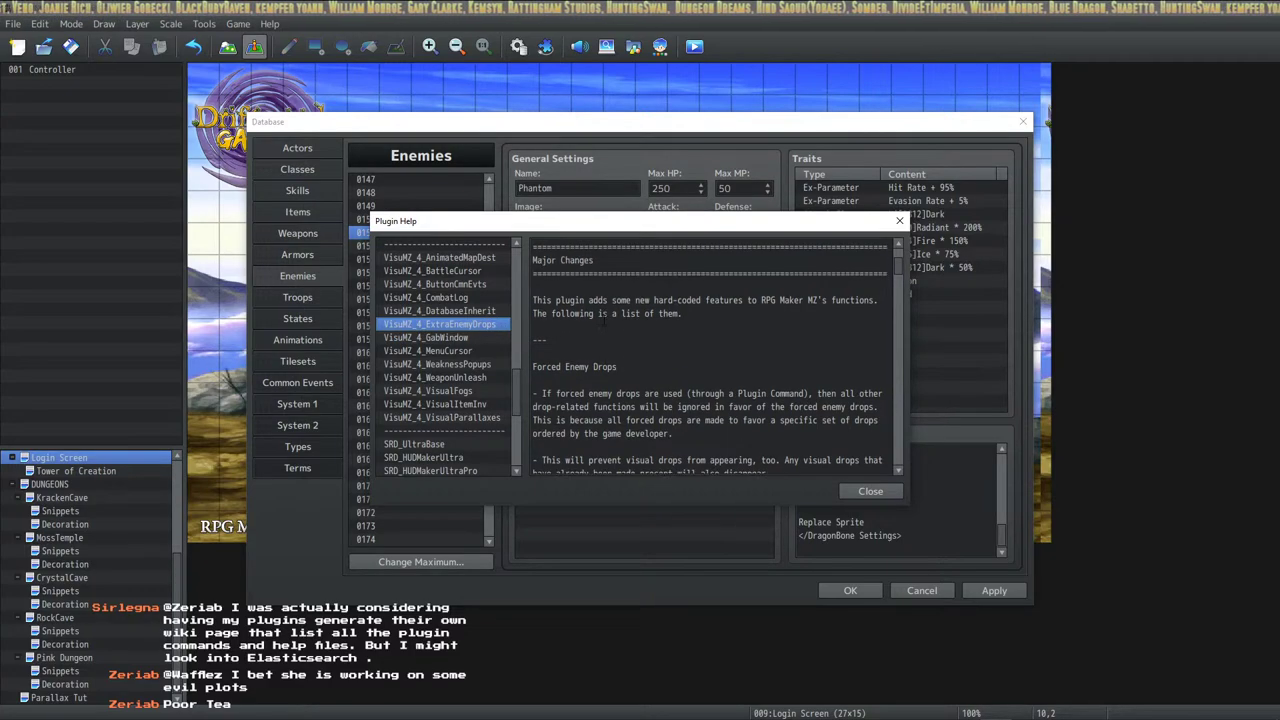
pyautogui.scroll(-5, 603, 323)
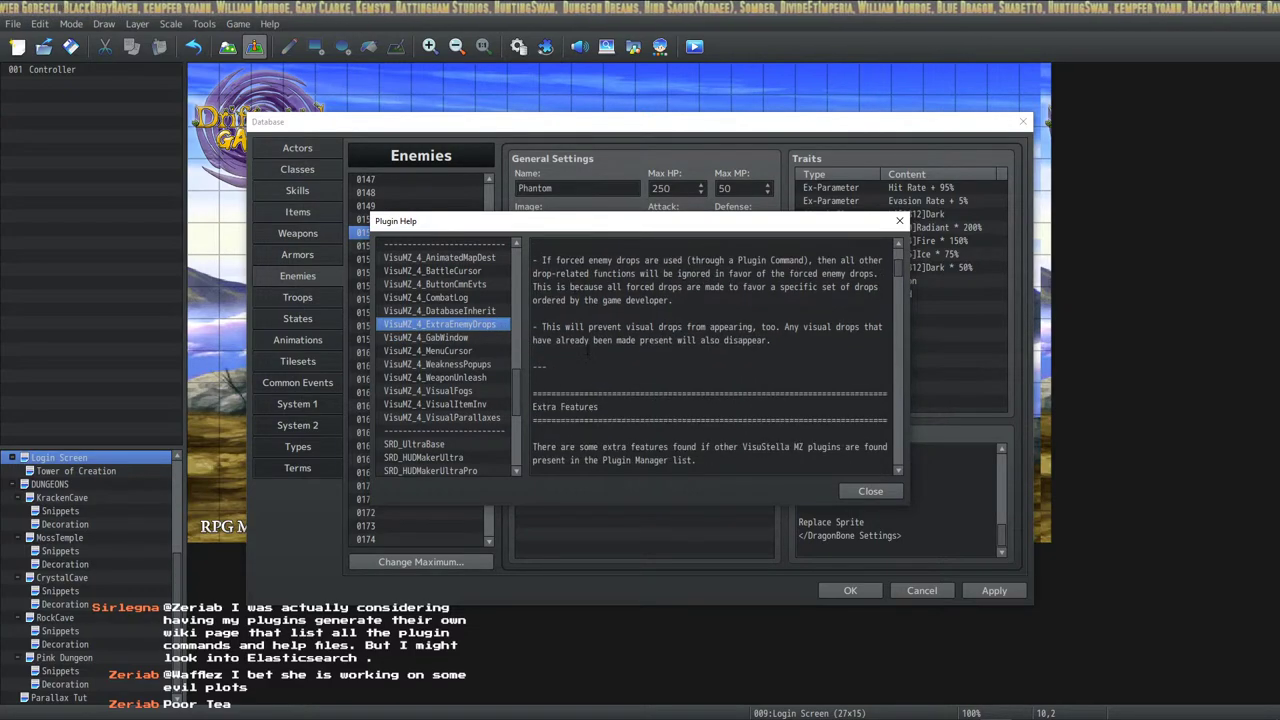
pyautogui.scroll(-1, 584, 343)
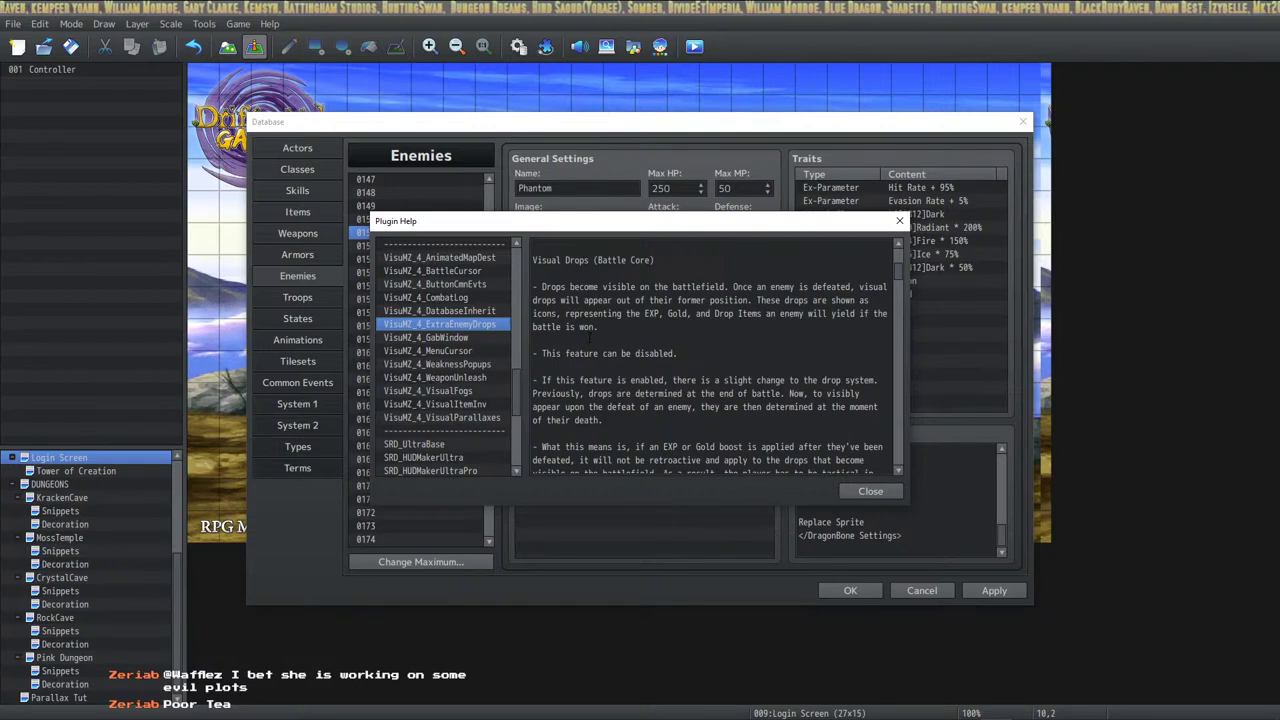
# Copy the <Item Drop name: x%> notetag from the help's General Drop-Related Notetags and paste it at the end of the Phantom enemy's note.
pyautogui.scroll(-8, 590, 341)
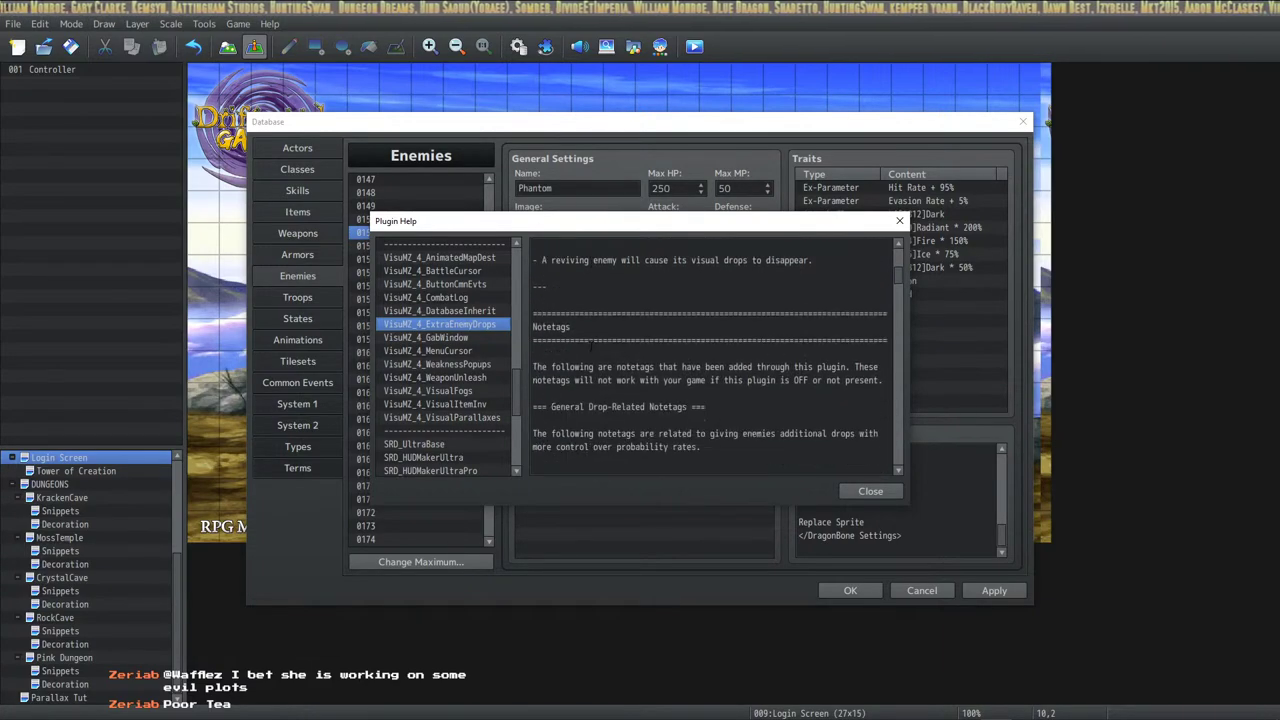
pyautogui.scroll(-4, 592, 343)
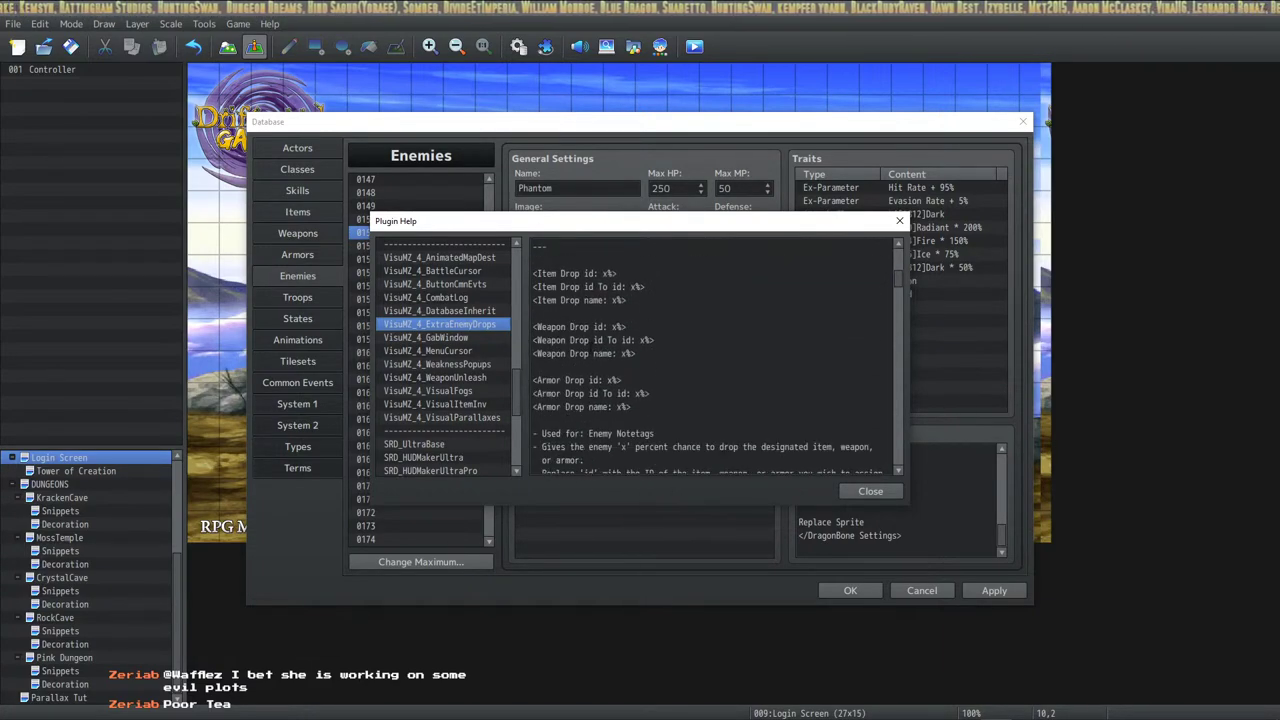
pyautogui.scroll(2, 589, 340)
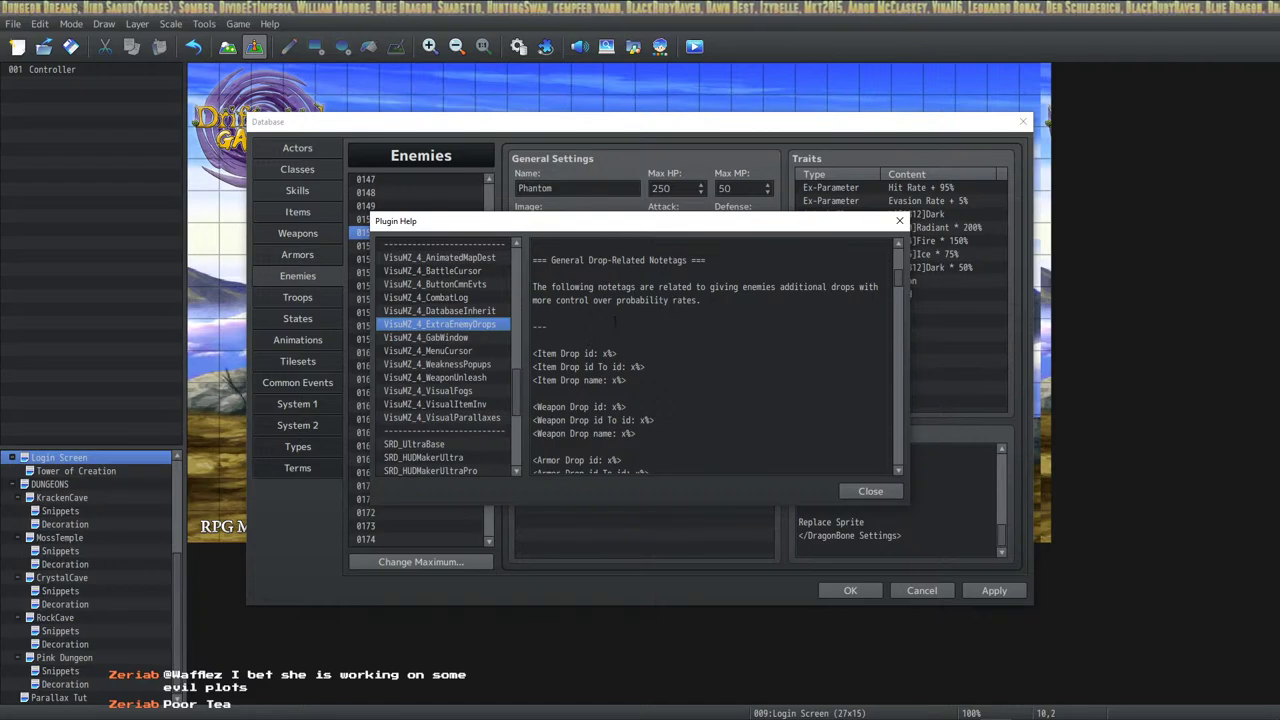
pyautogui.scroll(-1, 615, 320)
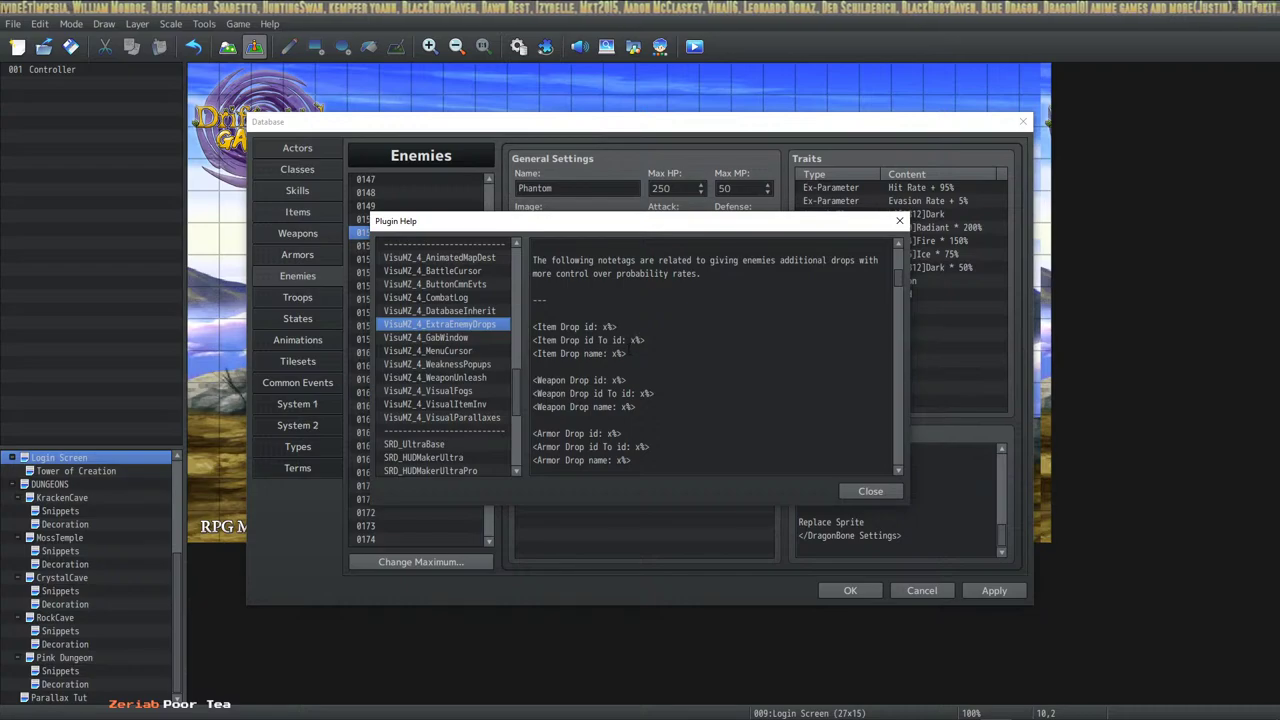
pyautogui.moveTo(630, 354); pyautogui.dragTo(531, 355)
pyautogui.hotkey('ctrl', 'c')
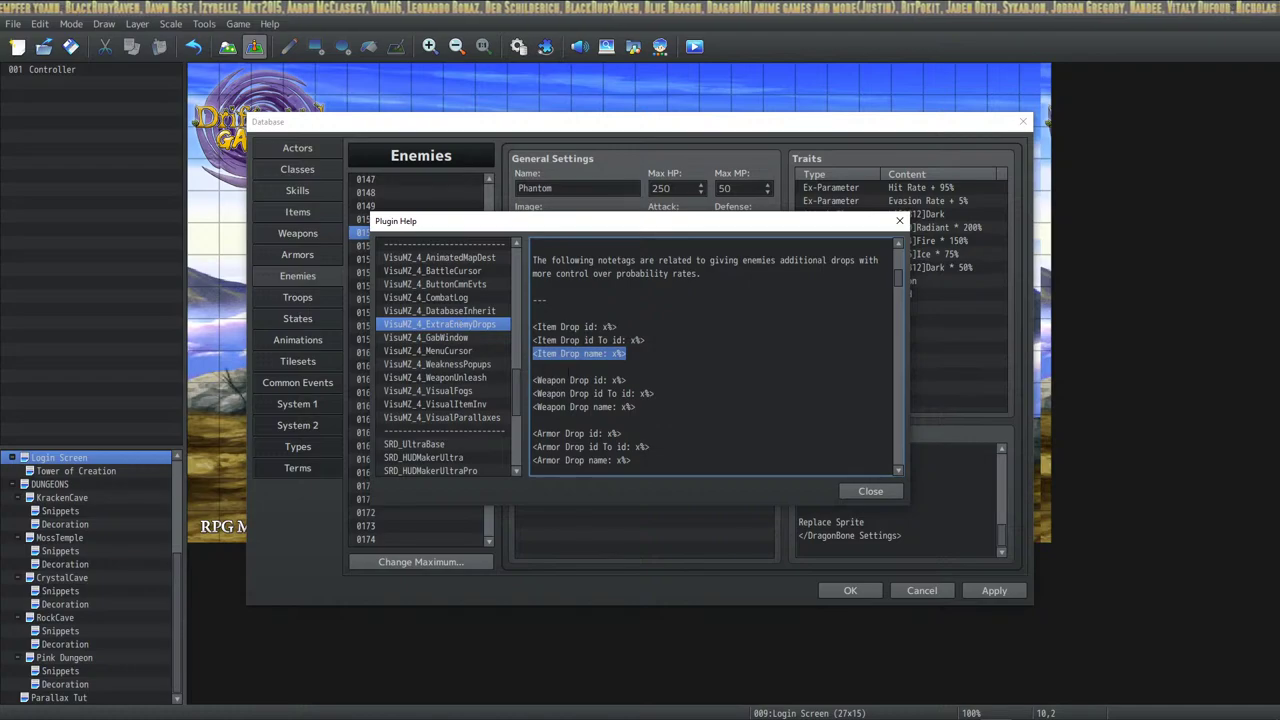
pyautogui.click(846, 490)
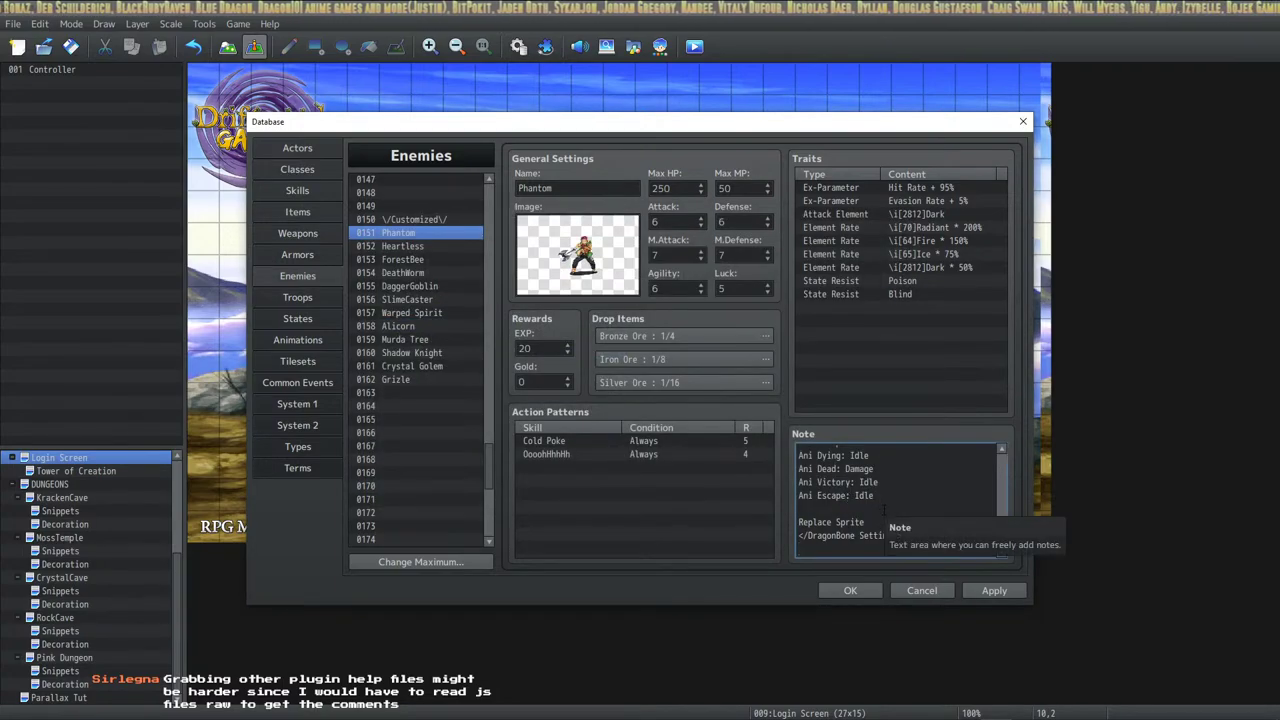
pyautogui.hotkey('ctrl', 'v')
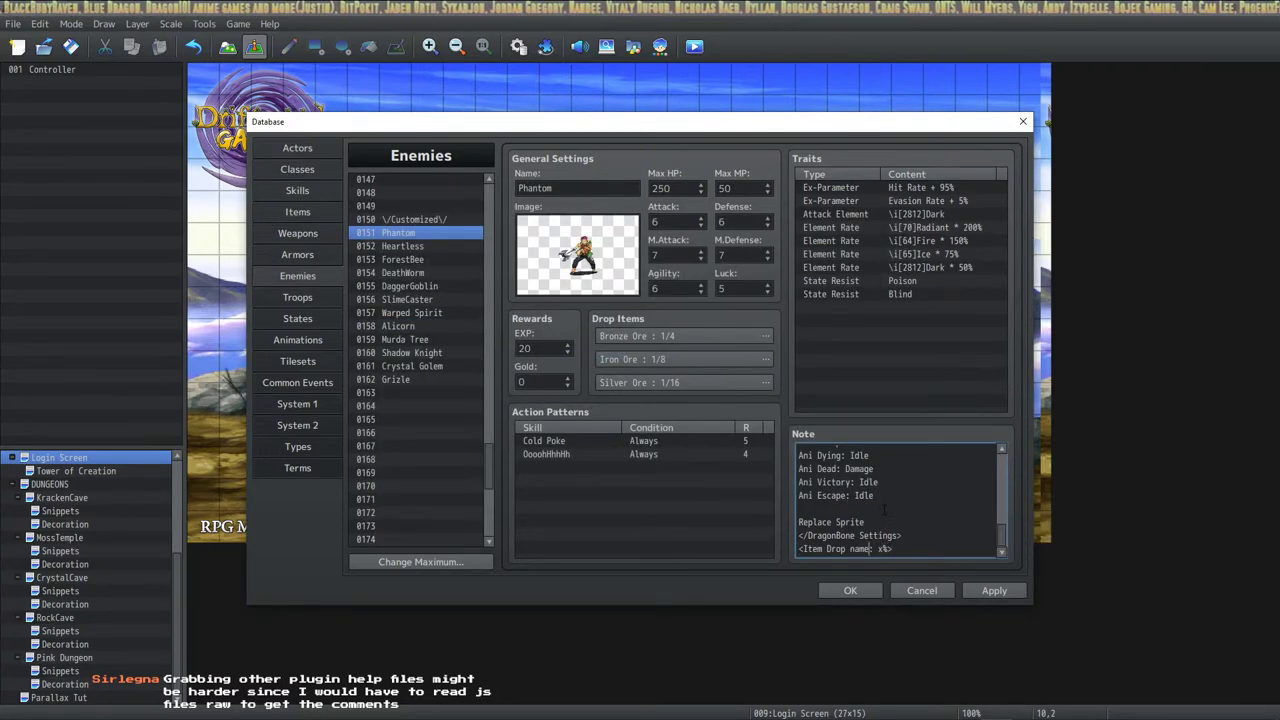
# Replace the "name" placeholder in Phantom's item drop notetag with "Lootbox".
pyautogui.press('BackSpace')
pyautogui.press('BackSpace')
pyautogui.press('BackSpace')
pyautogui.press('BackSpace')
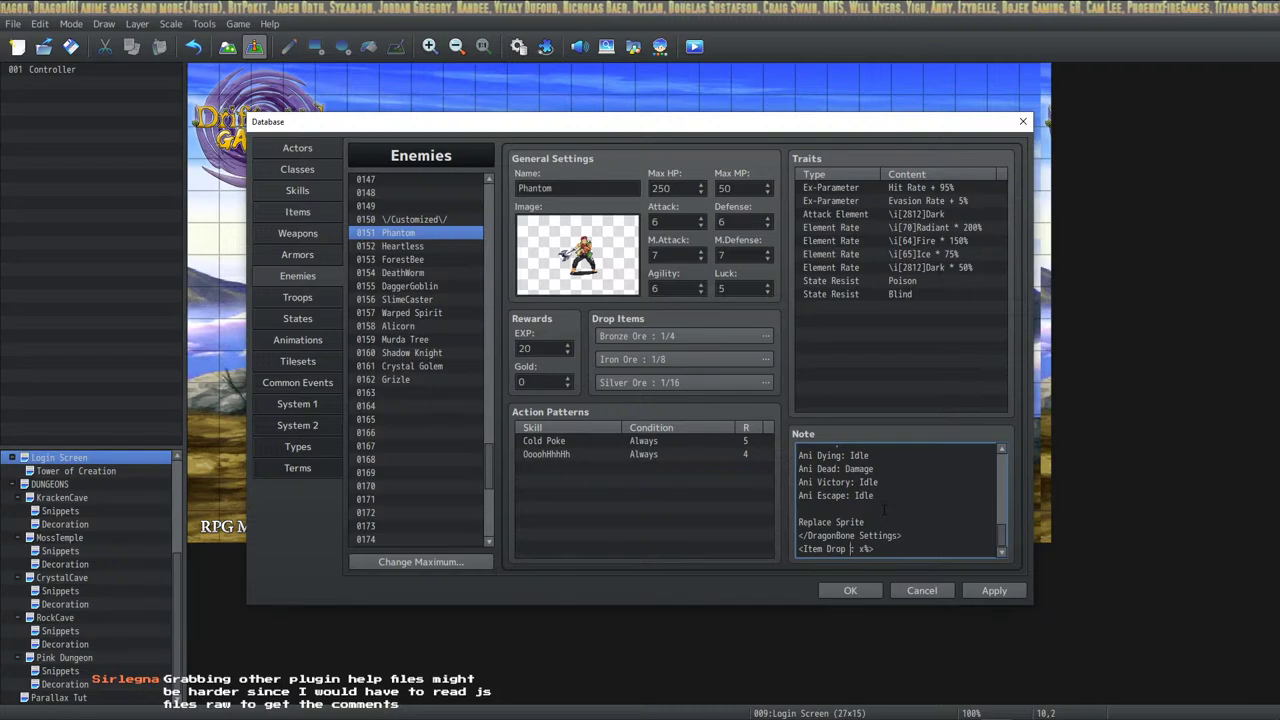
pyautogui.write('Lootbox')
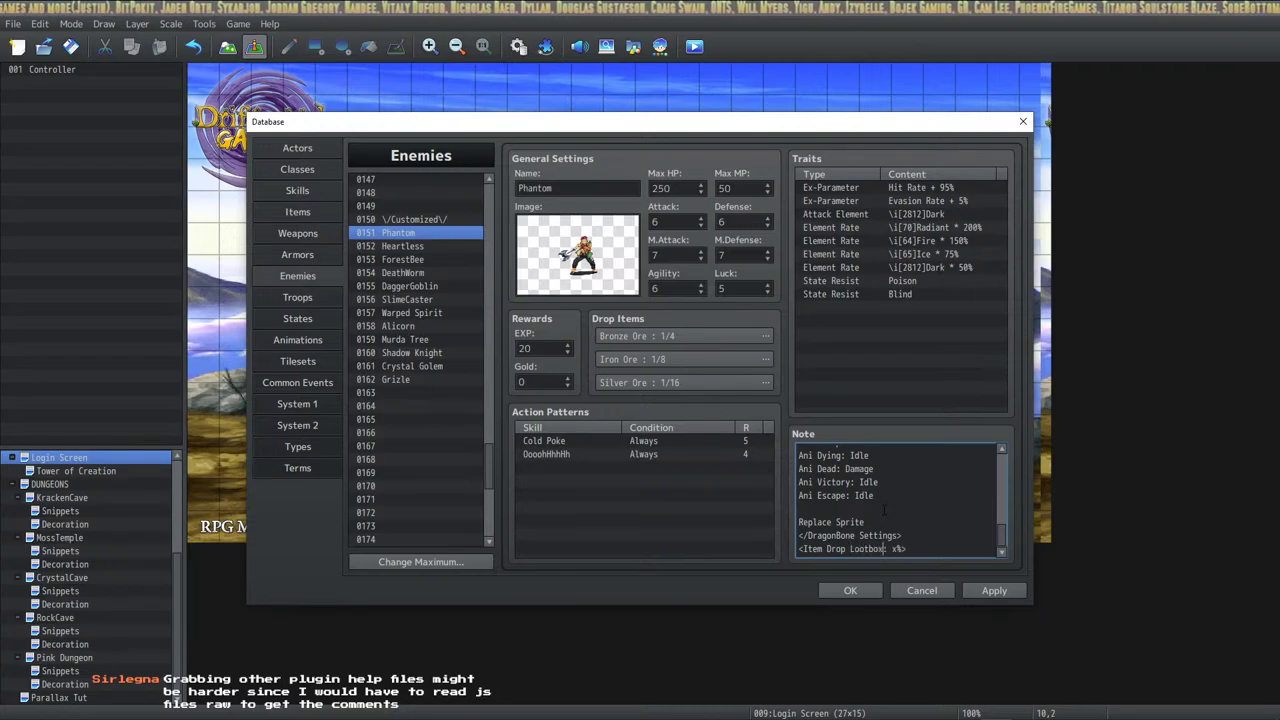
# Check the loot item's exact name in the Items database and correct Phantom's notetag to "Loot Box".
pyautogui.click(297, 212)
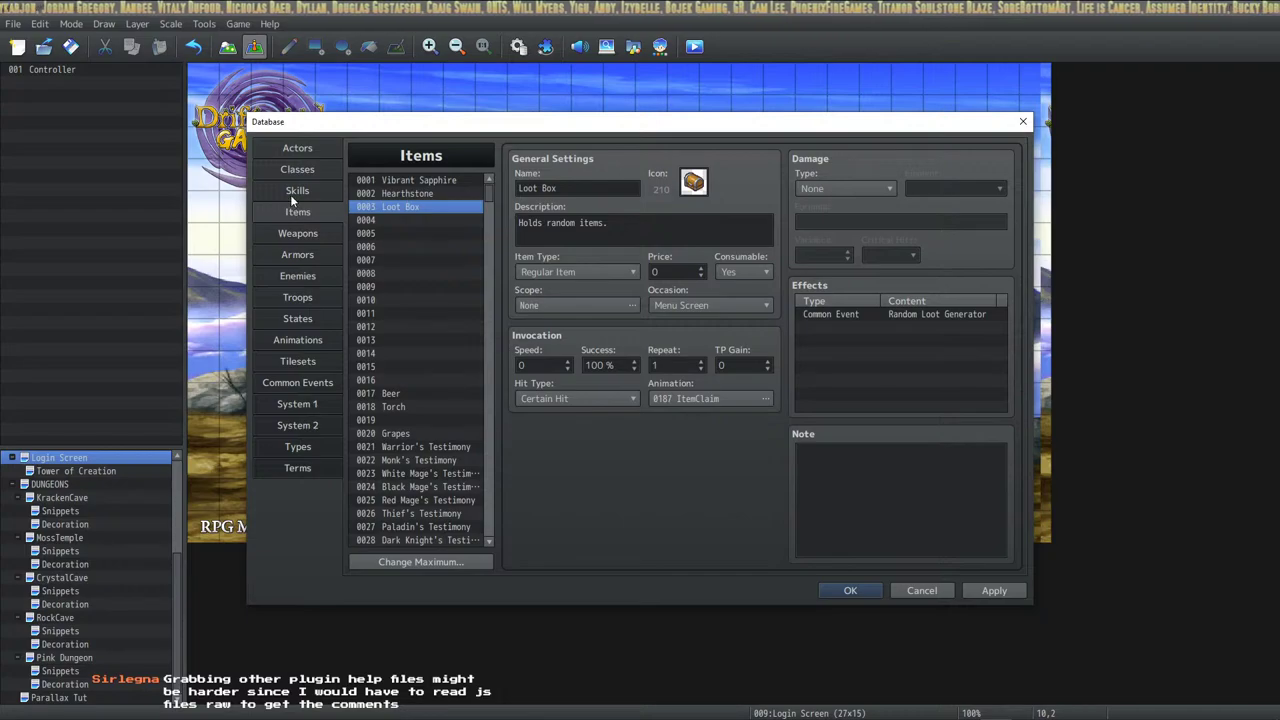
pyautogui.click(298, 276)
pyautogui.scroll(-7, 889, 522)
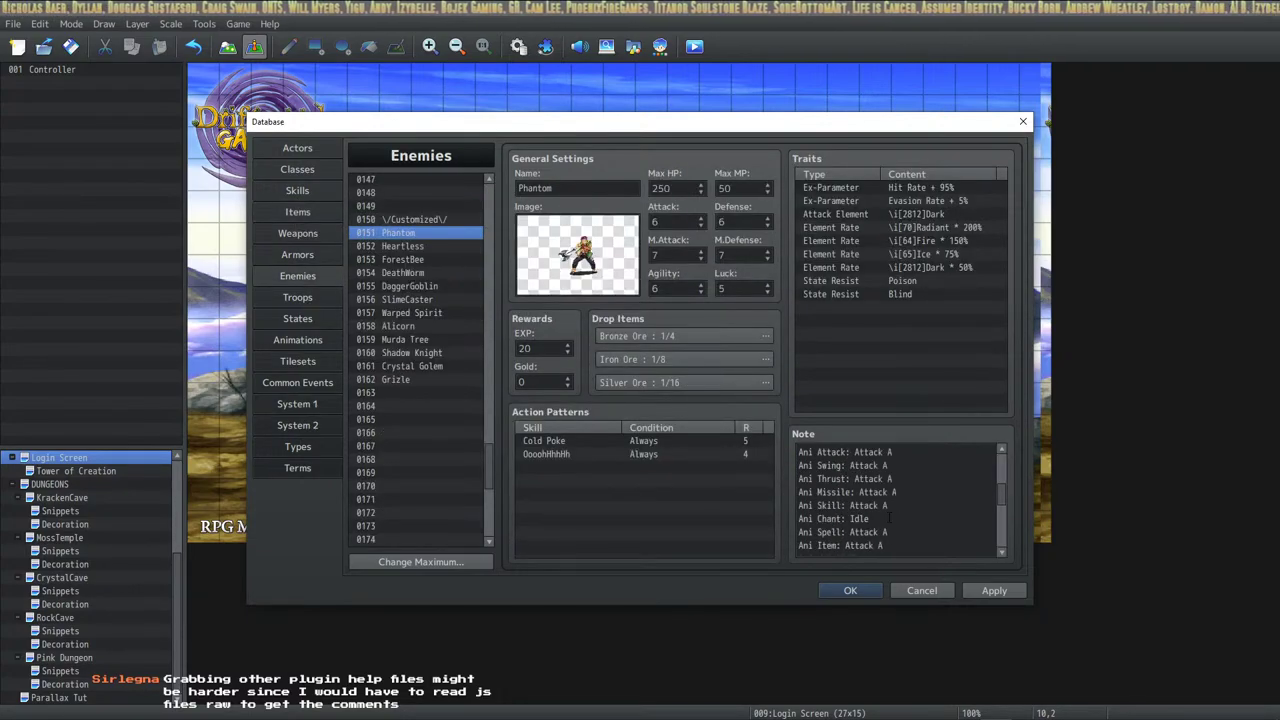
pyautogui.click(868, 548)
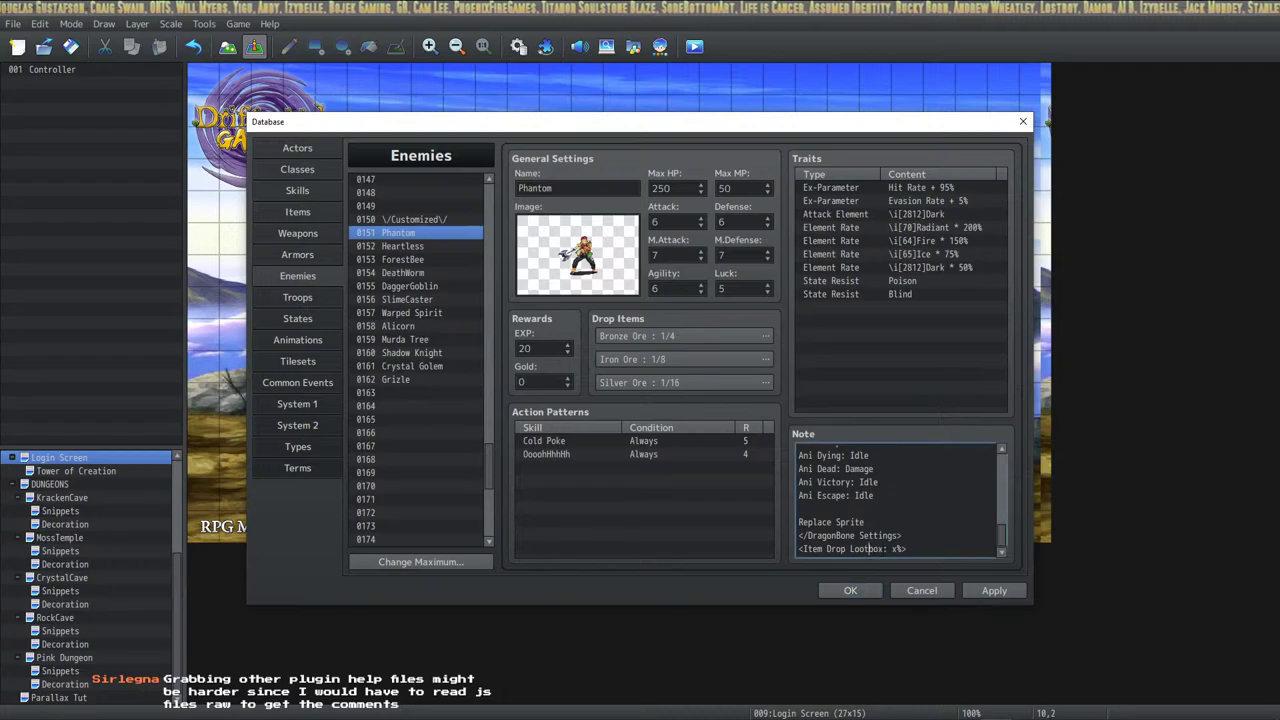
pyautogui.press('Delete')
pyautogui.write('B')
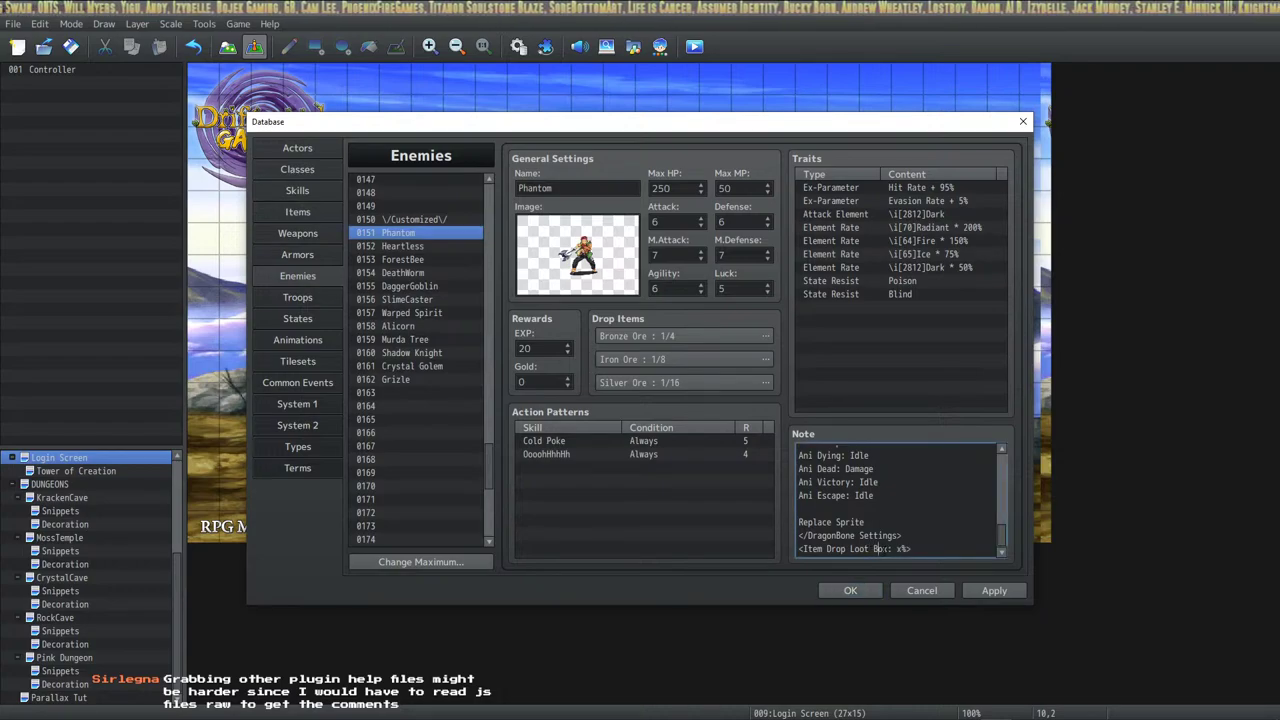
# Set the drop chance in Phantom's Loot Box notetag to 1% and apply the change.
pyautogui.press('BackSpace')
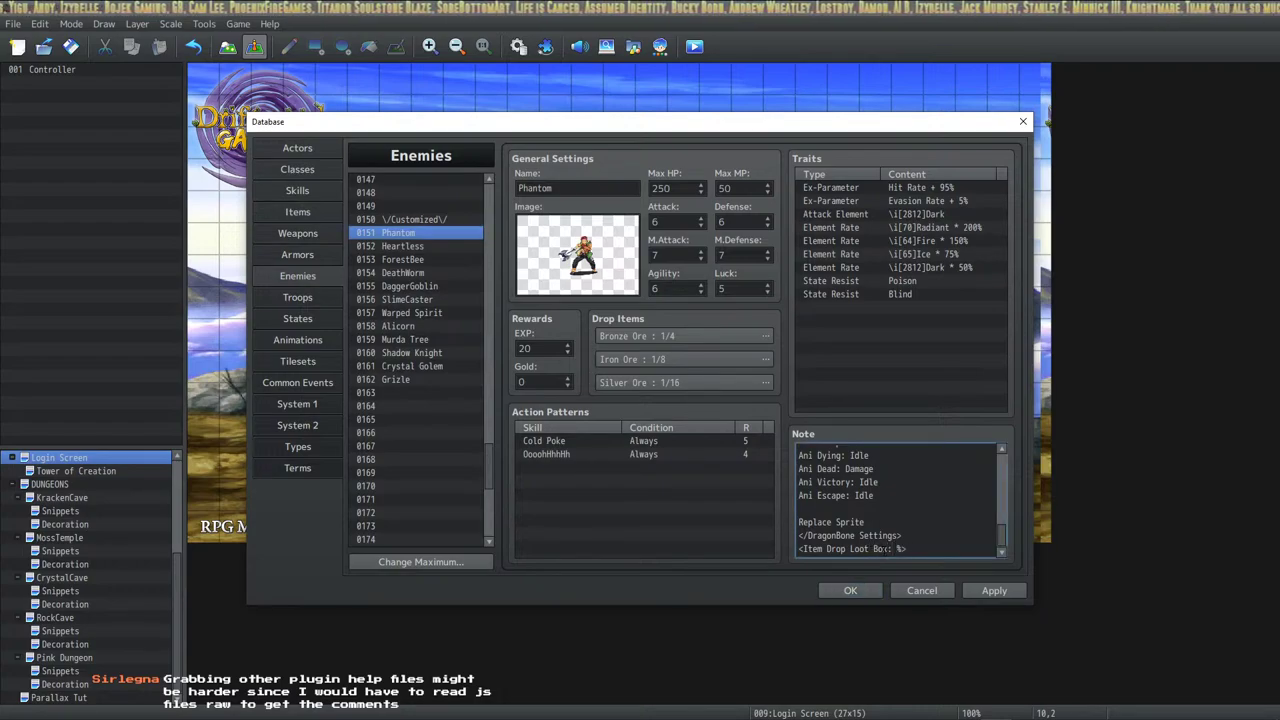
pyautogui.write('1')
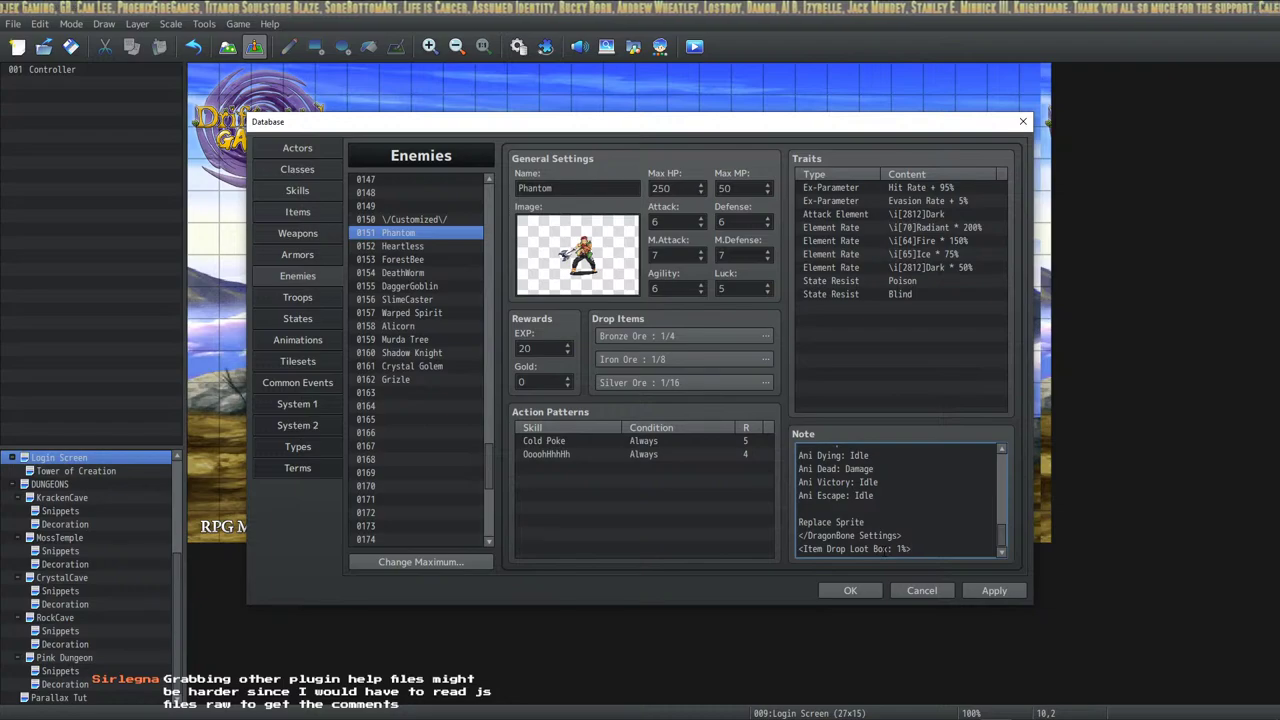
pyautogui.click(990, 590)
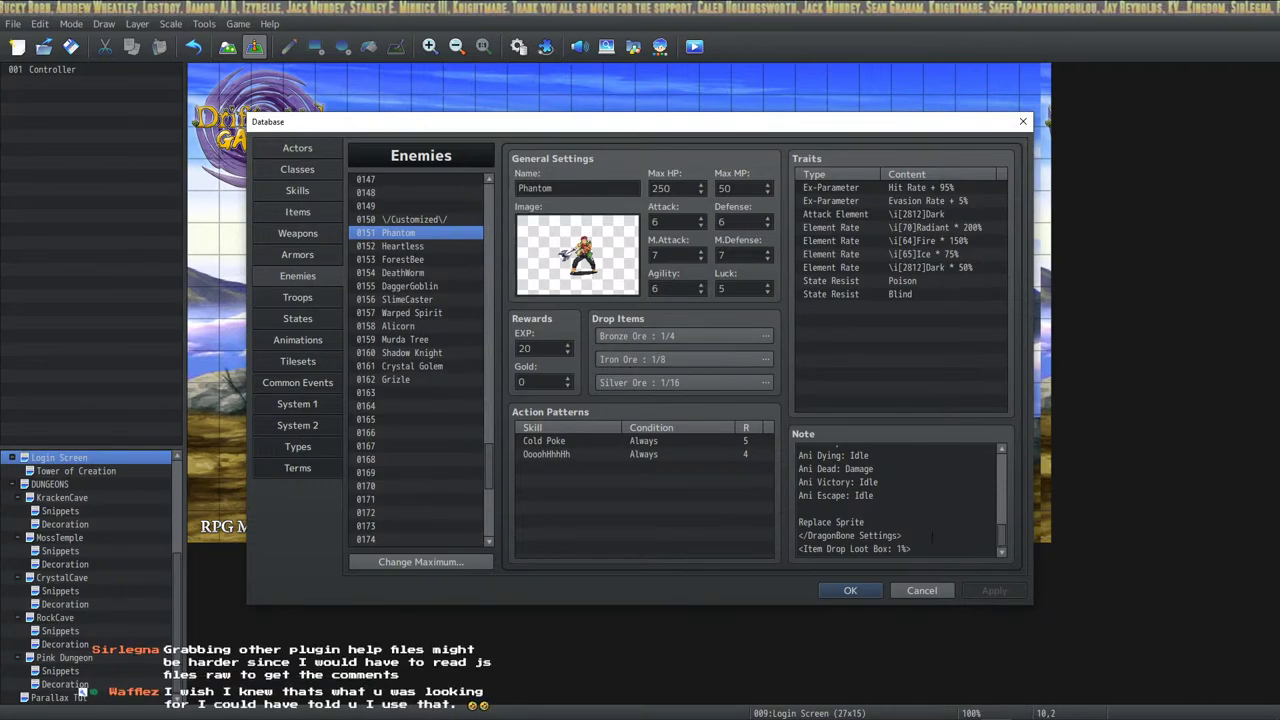
# Copy Phantom's <Item Drop Loot Box: 1%> notetag onto a new line at the end of the Heartless enemy's note.
pyautogui.moveTo(930, 548); pyautogui.dragTo(776, 544)
pyautogui.hotkey('ctrl', 'c')
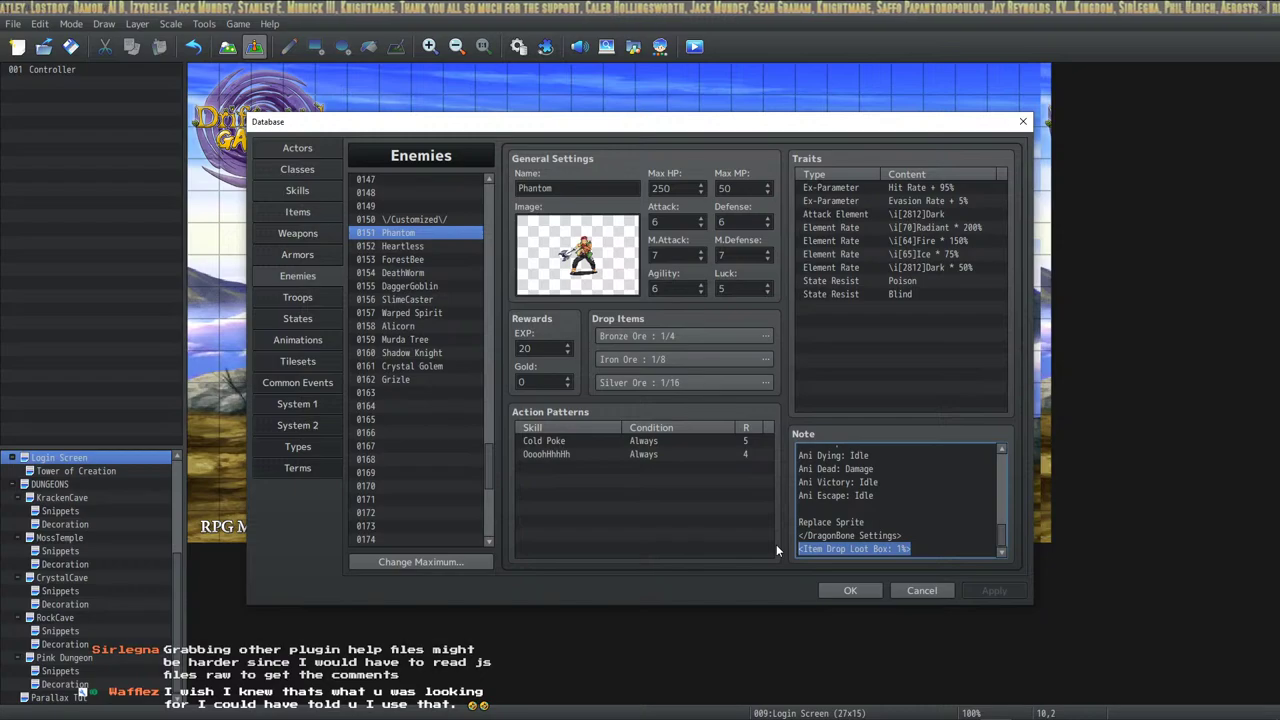
pyautogui.click(420, 245)
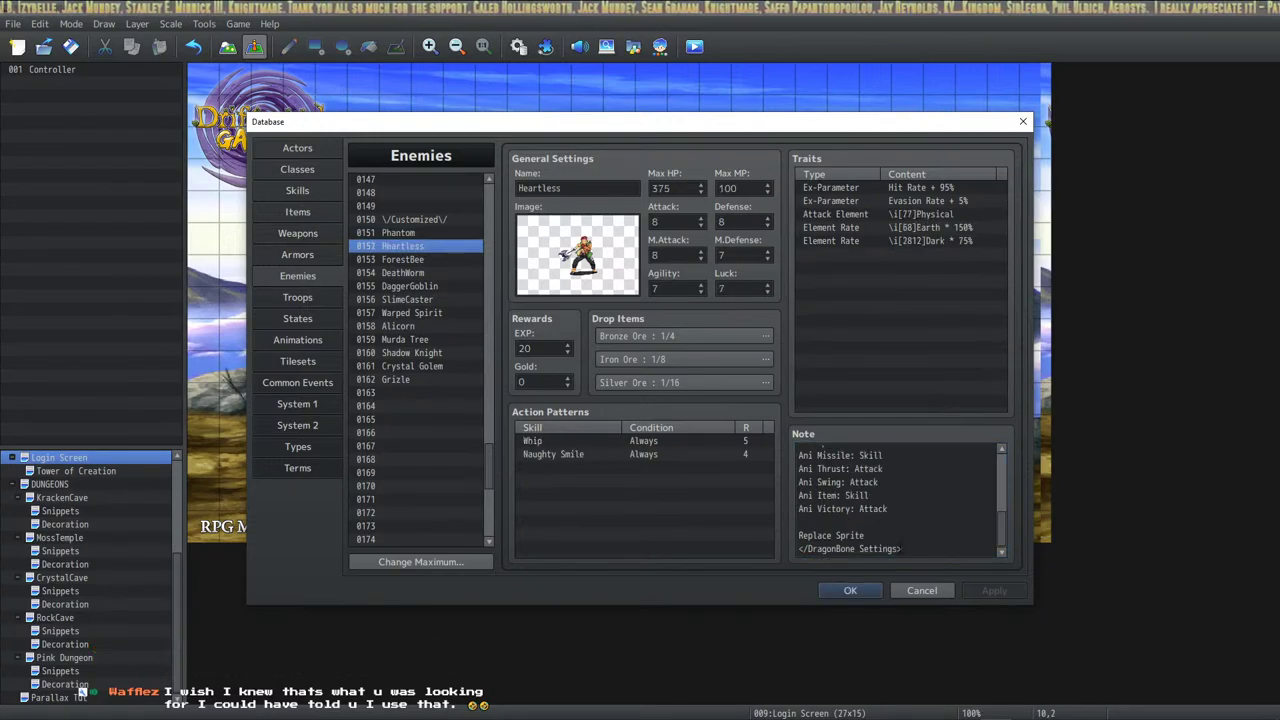
pyautogui.click(903, 548)
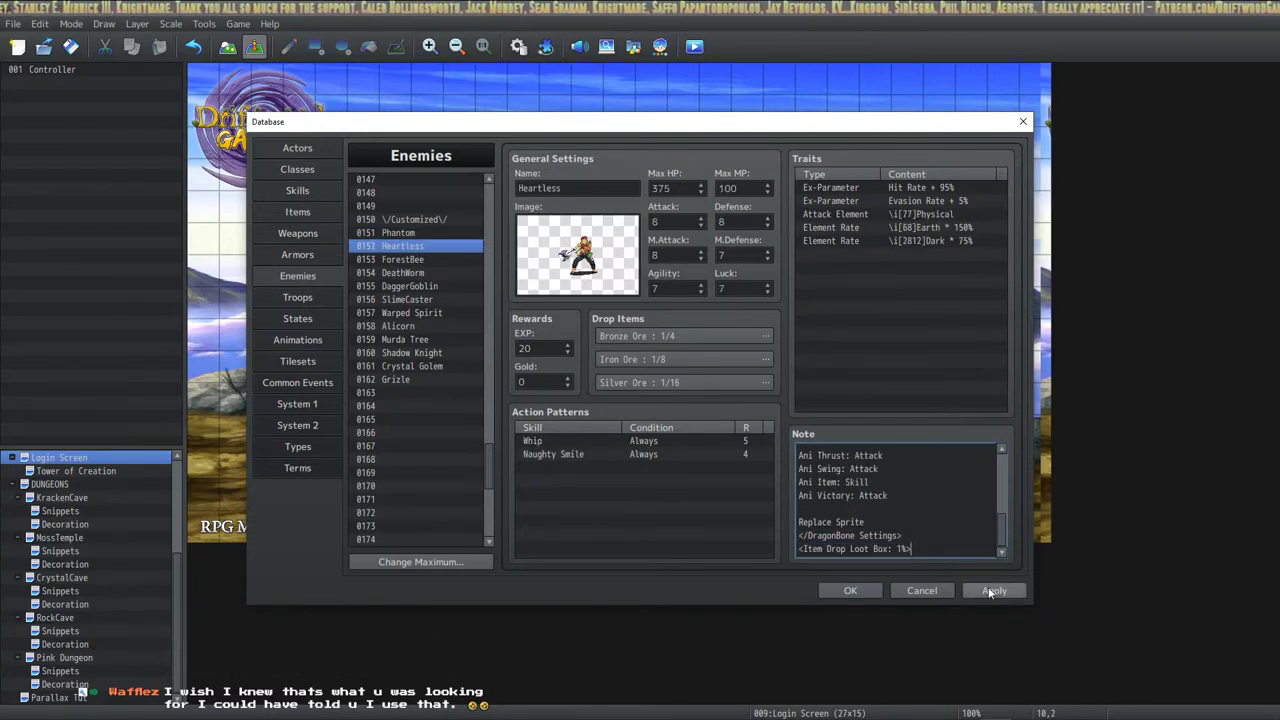
pyautogui.press('Return')
pyautogui.hotkey('ctrl', 'v')
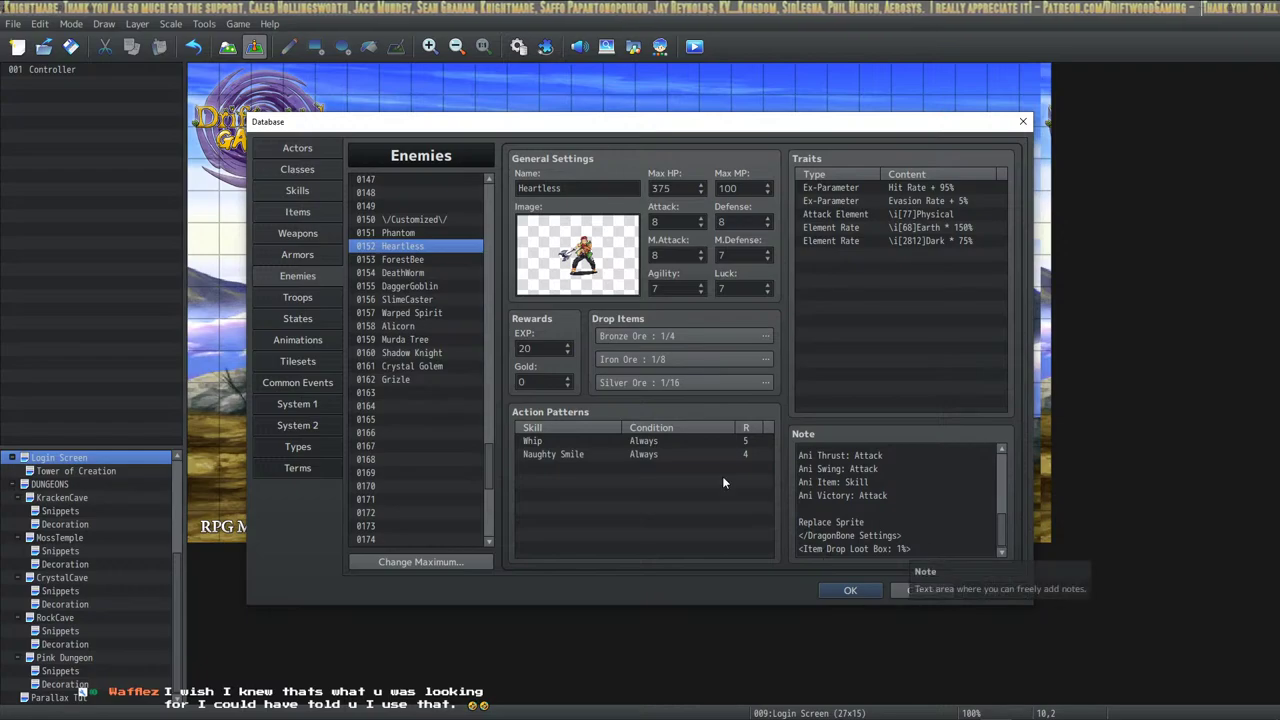
# Add <Item Drop Loot Box: 1%> on a new line at the end of ForestBee's note and apply it.
pyautogui.click(402, 259)
pyautogui.scroll(-5, 926, 529)
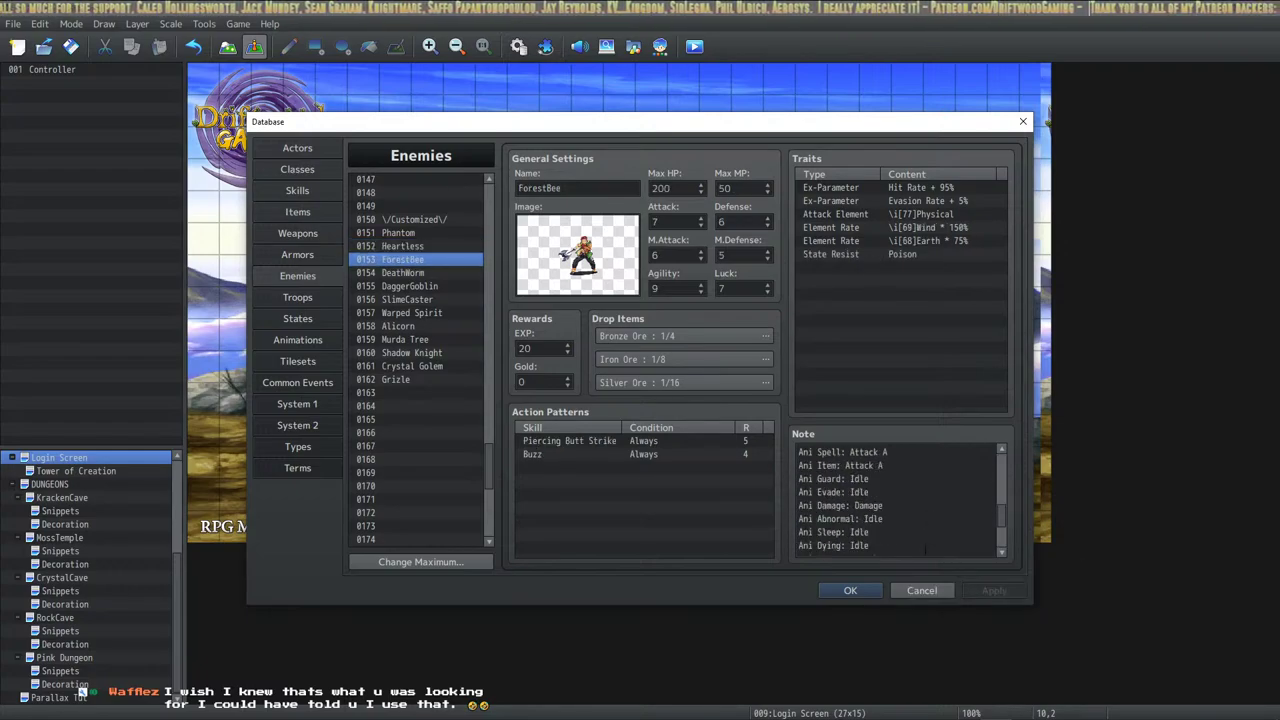
pyautogui.click(910, 549)
pyautogui.press('Return')
pyautogui.hotkey('ctrl', 'v')
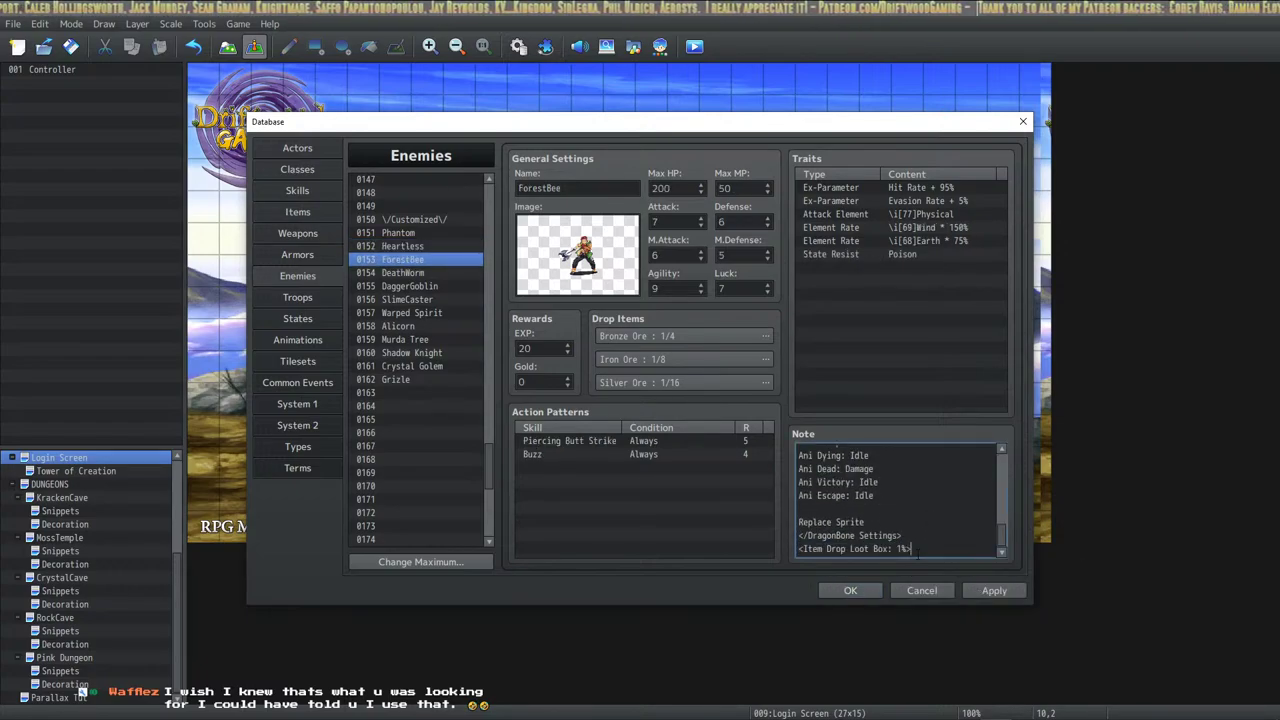
pyautogui.click(994, 590)
# Add <Item Drop Loot Box: 1%> on a new line at the end of DeathWorm's note and apply it.
pyautogui.click(402, 272)
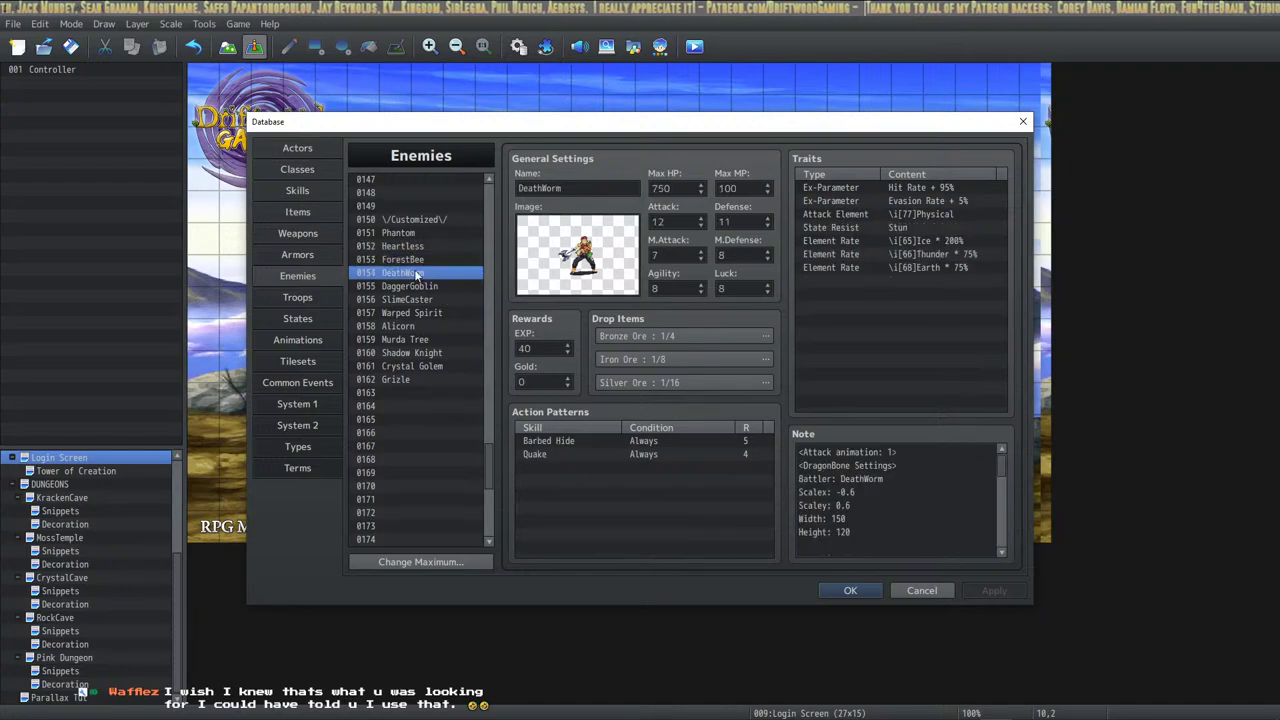
pyautogui.scroll(-5, 897, 503)
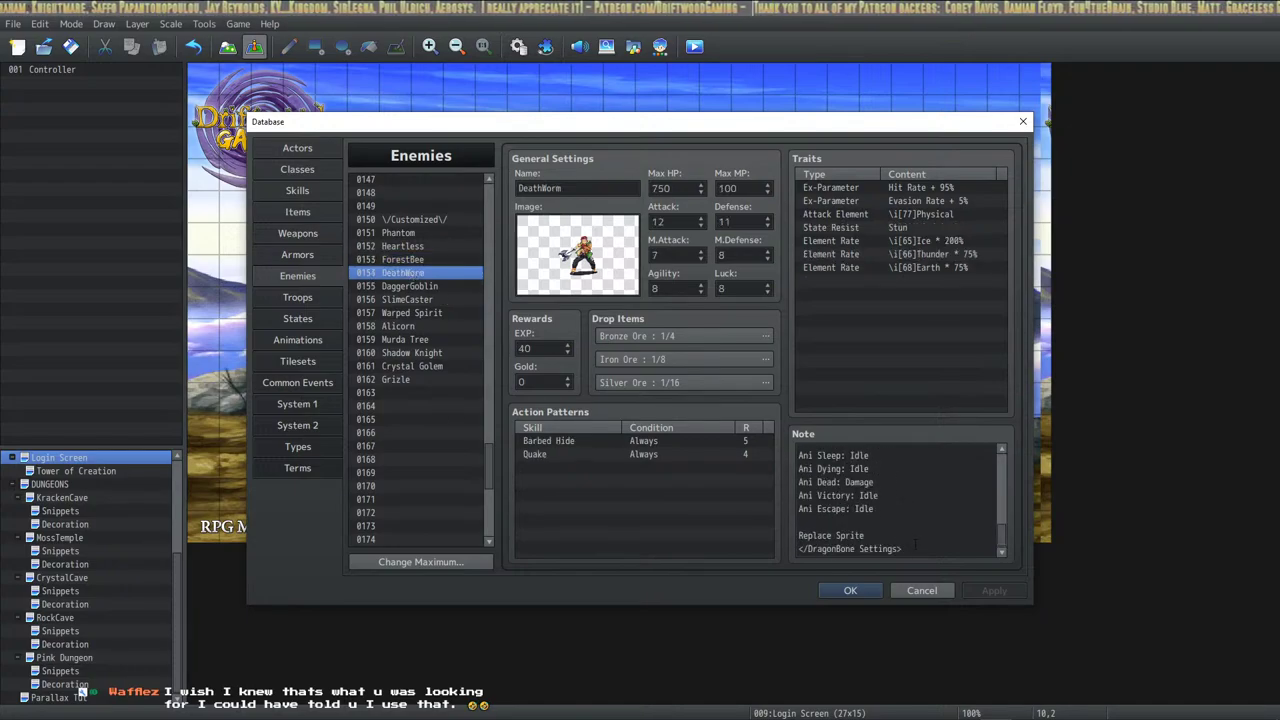
pyautogui.click(915, 546)
pyautogui.press('Return')
pyautogui.hotkey('ctrl', 'v')
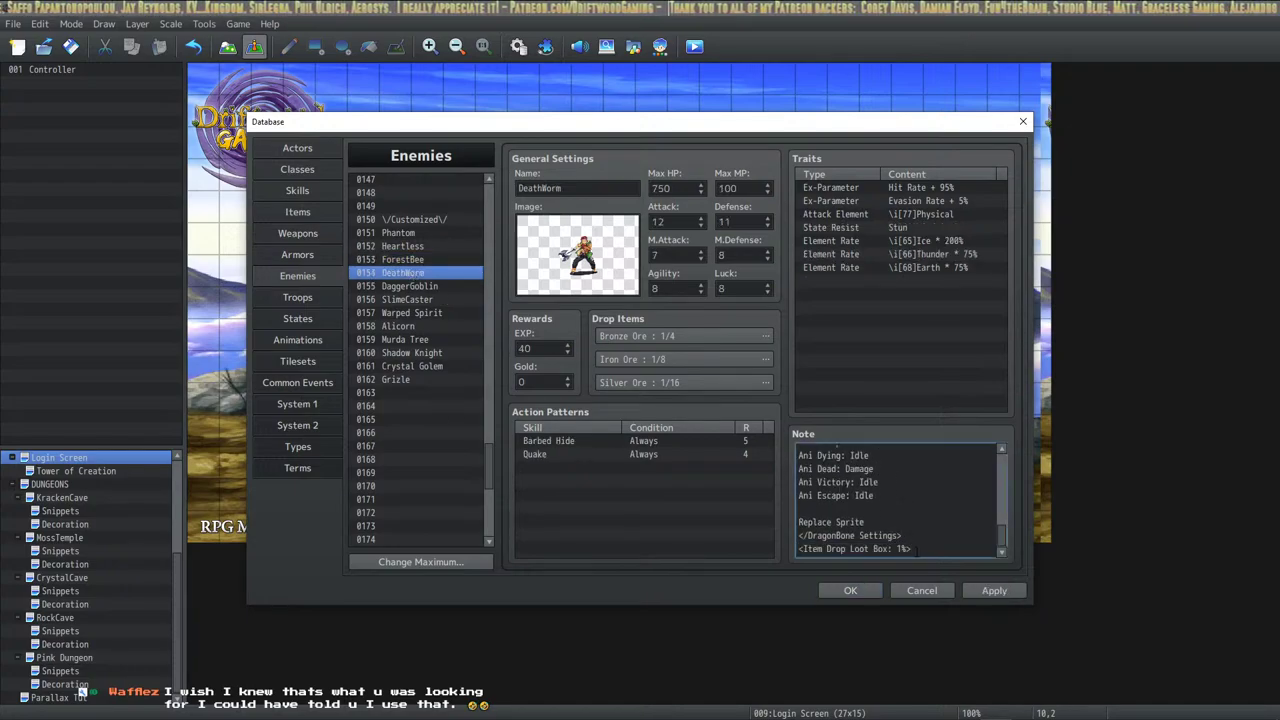
pyautogui.click(994, 590)
# Add <Item Drop Loot Box: 1%> on a new line at the end of DaggerGoblin's note.
pyautogui.click(396, 286)
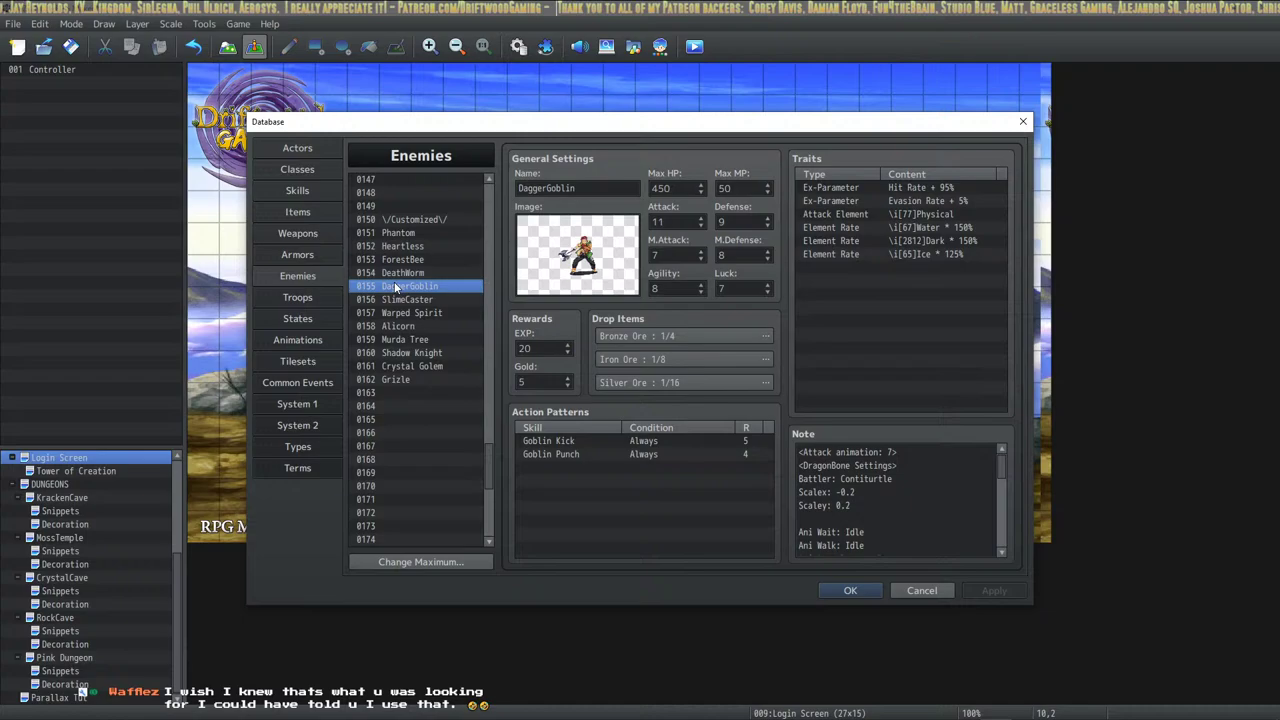
pyautogui.scroll(-4, 897, 518)
pyautogui.click(917, 546)
pyautogui.press('Return')
pyautogui.hotkey('ctrl', 'v')
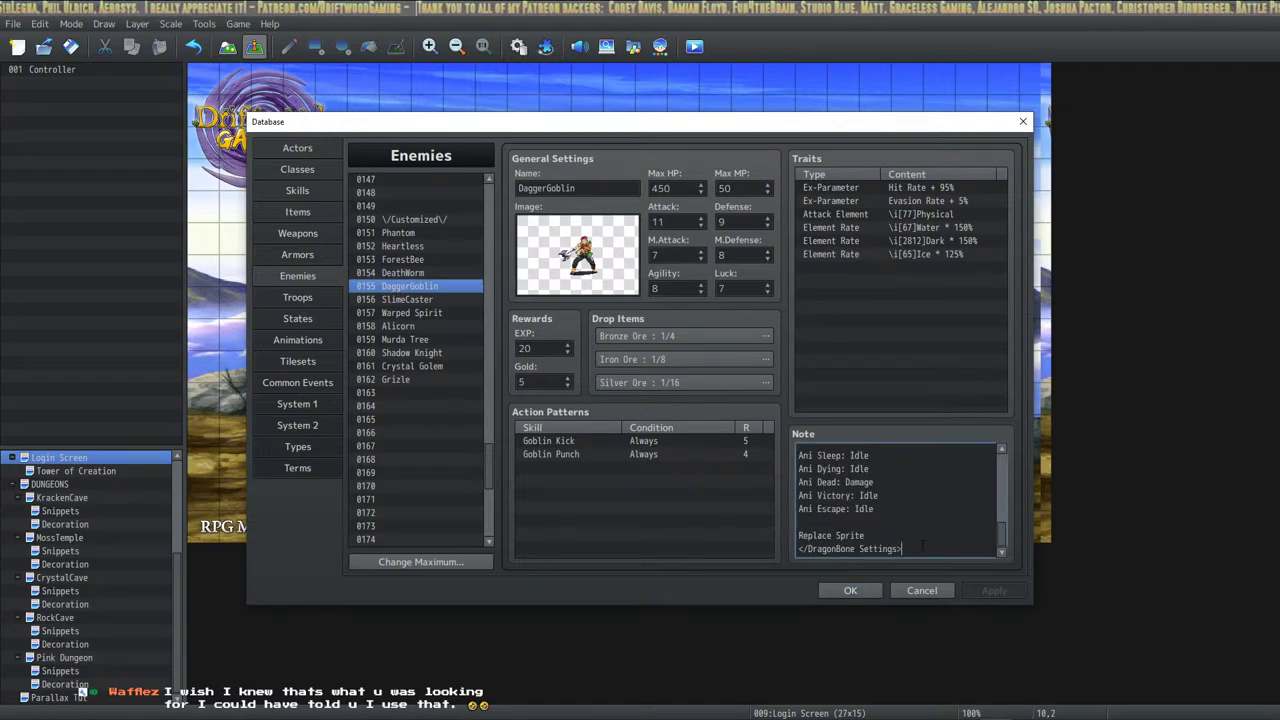
# Add <Item Drop Loot Box: 1%> on a new line at the end of SlimeCaster's note.
pyautogui.click(420, 299)
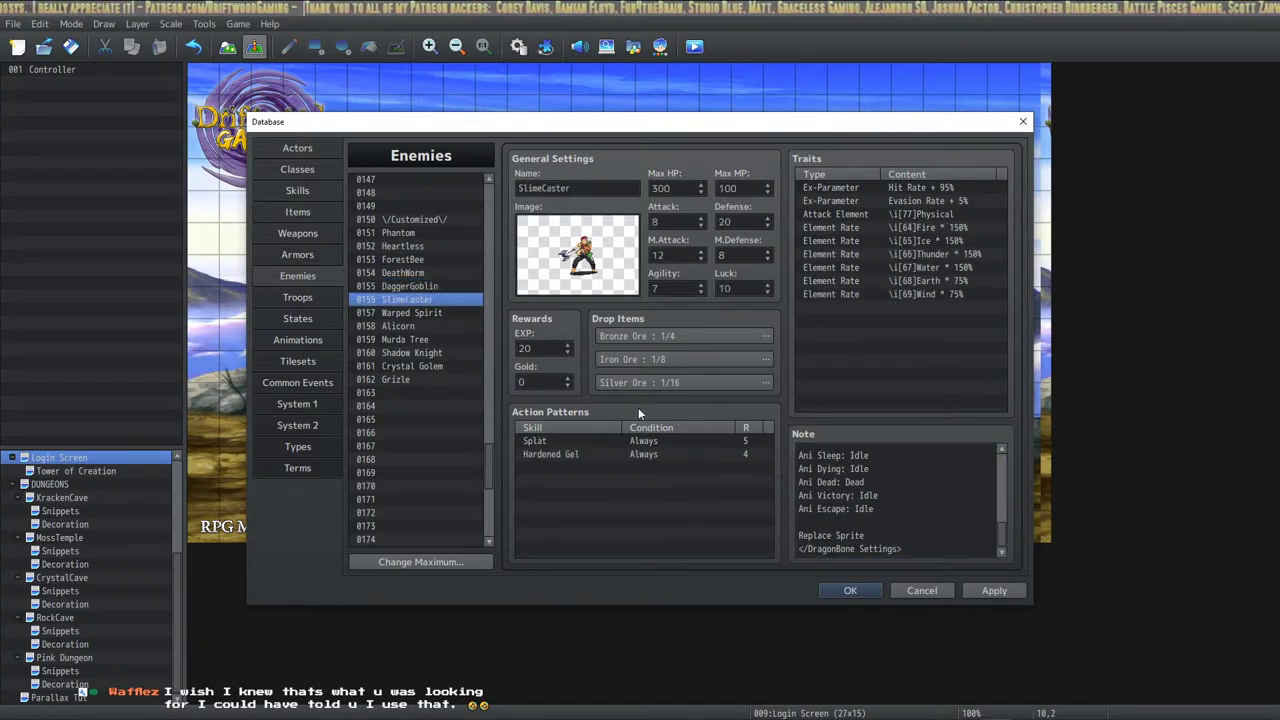
pyautogui.click(935, 530)
pyautogui.press('Return')
pyautogui.write('<Item Drop Loot Box: 1%>')
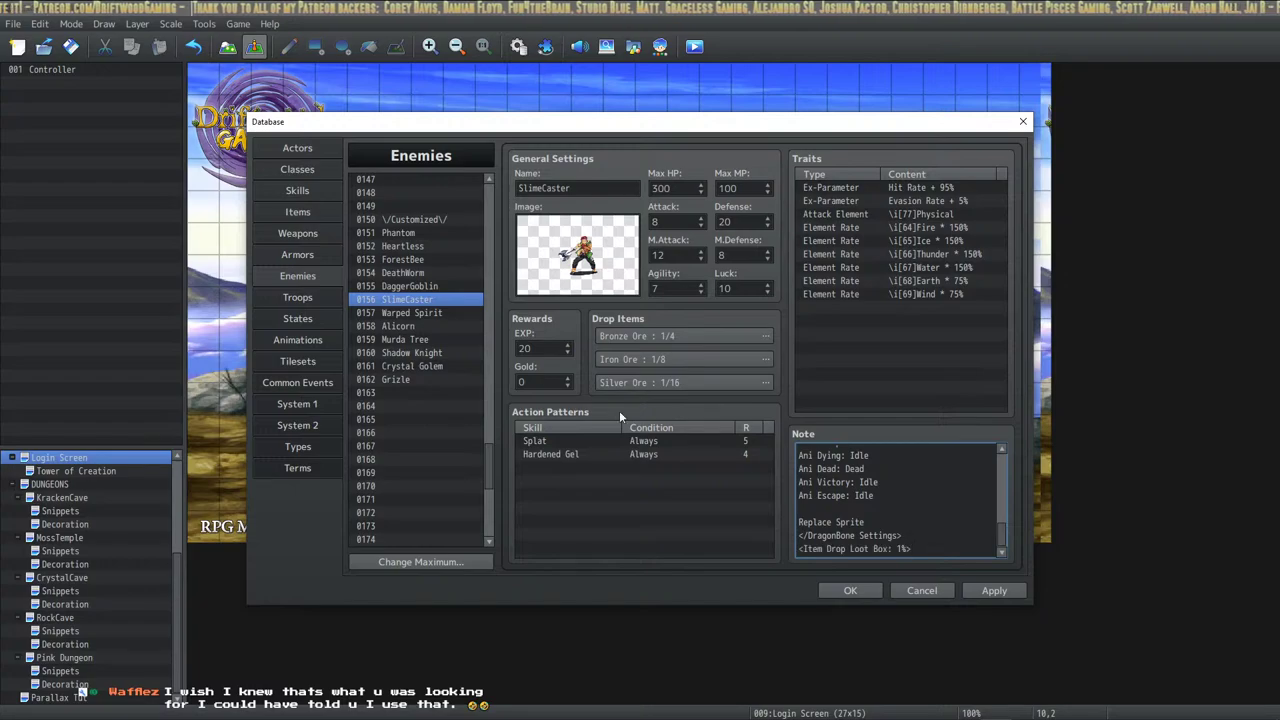
# Add <Item Drop Loot Box: 1%> on a new line at the end of Warped Spirit's note.
pyautogui.click(450, 315)
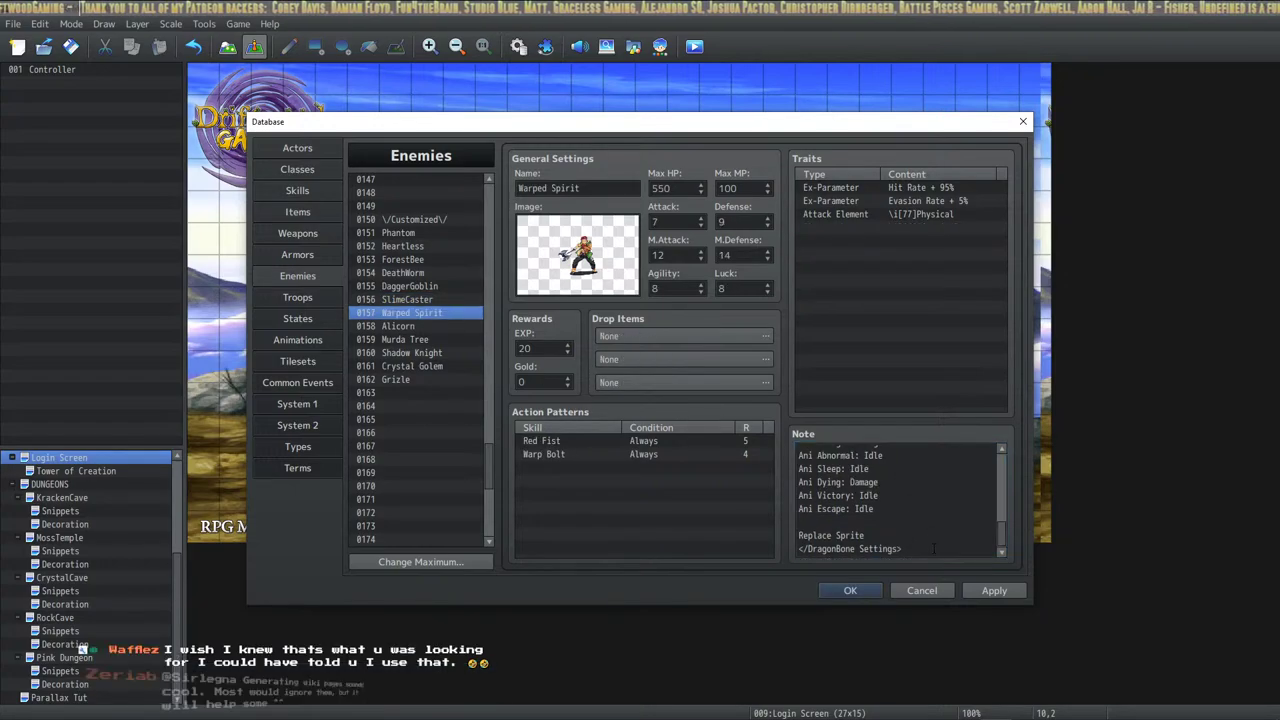
pyautogui.click(917, 516)
pyautogui.press('Return')
pyautogui.write('<Item Drop Loot Box: 1%>')
# Add <Item Drop Loot Box: 1%> on a new line at the end of Alicorn's note.
pyautogui.click(396, 326)
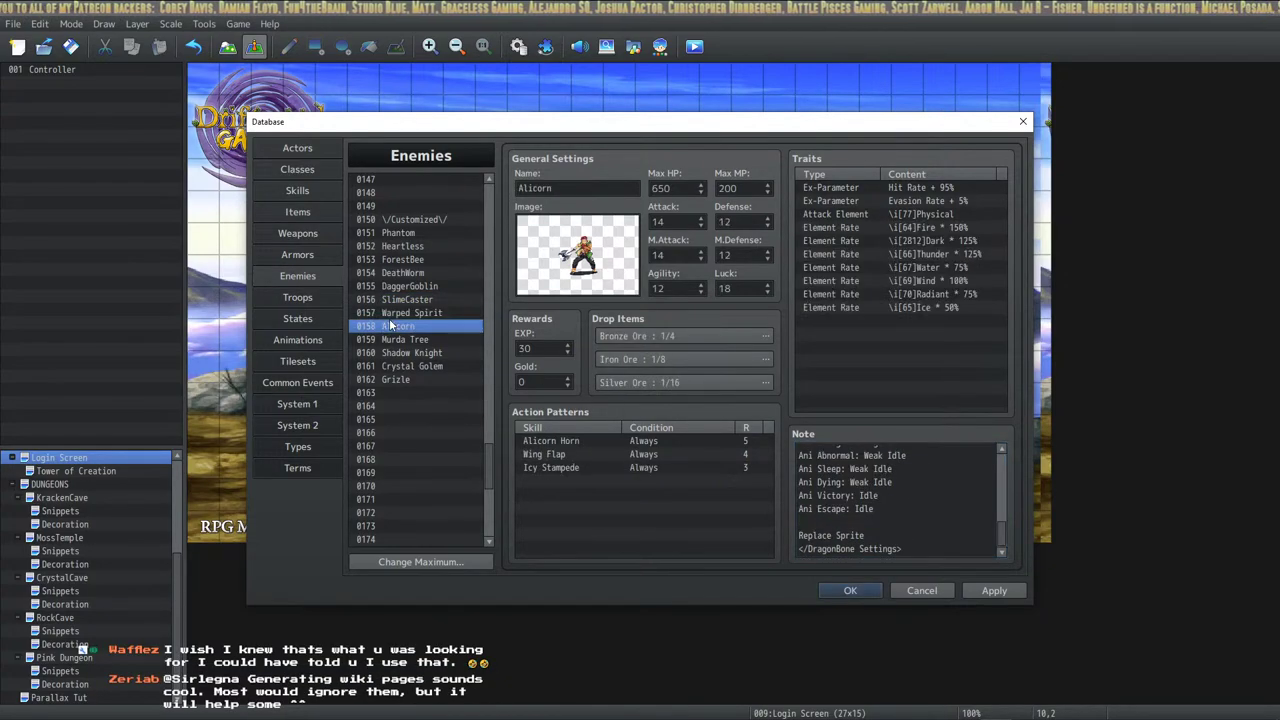
pyautogui.click(925, 544)
pyautogui.press('Return')
pyautogui.write('<Item Drop Loot Box: 1%>')
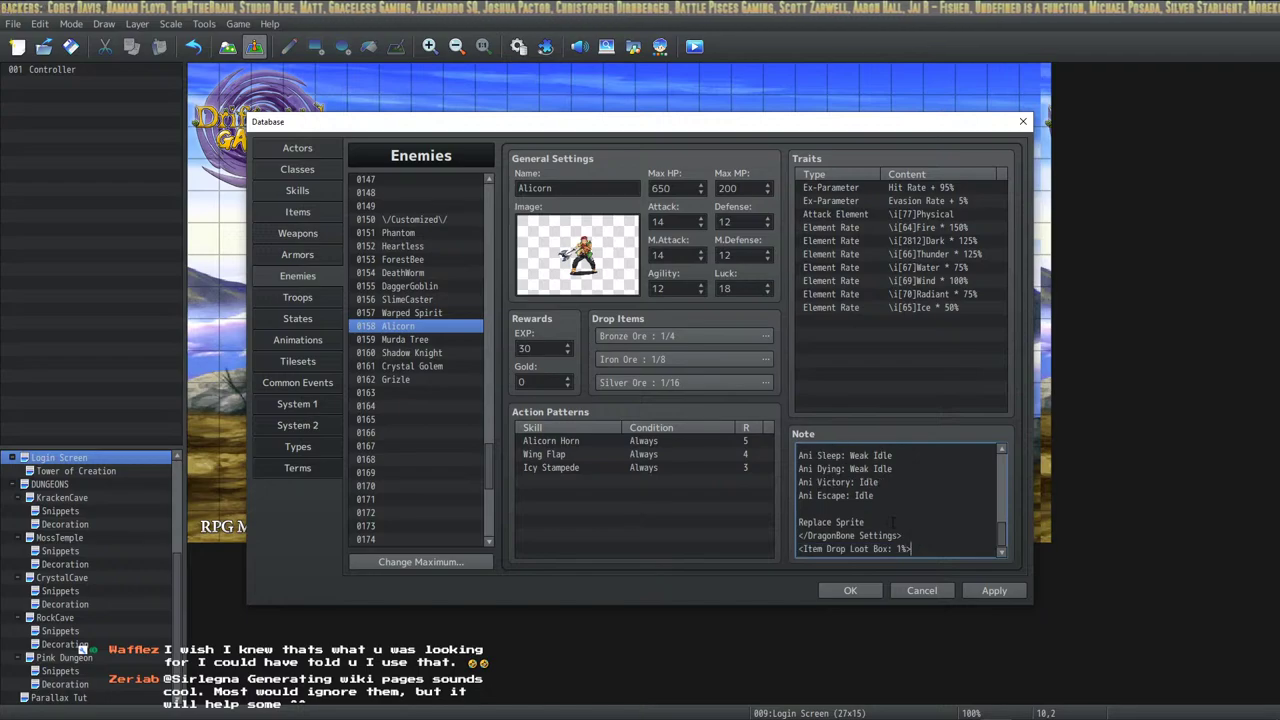
# Add <Item Drop Loot Box: 1%> on a new line after the <Element Absorb: Water> tag in Murda Tree's note.
pyautogui.click(403, 352)
pyautogui.click(407, 339)
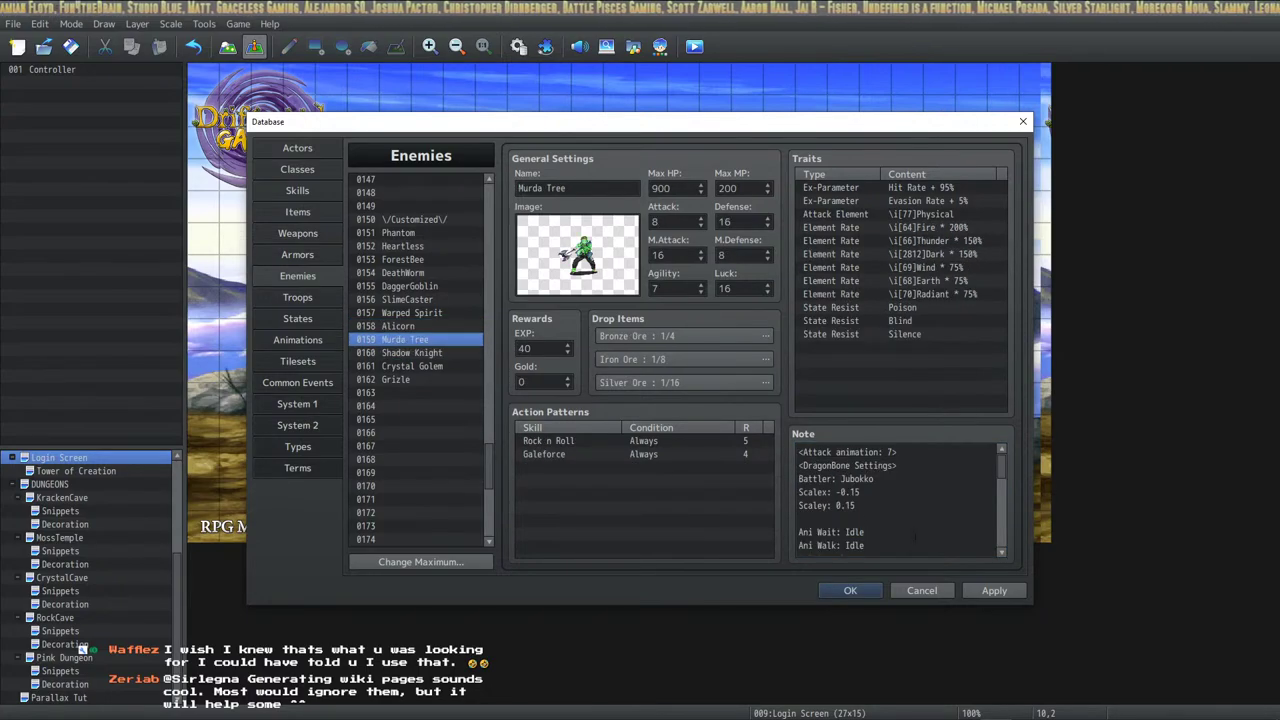
pyautogui.scroll(-5, 898, 500)
pyautogui.click(913, 546)
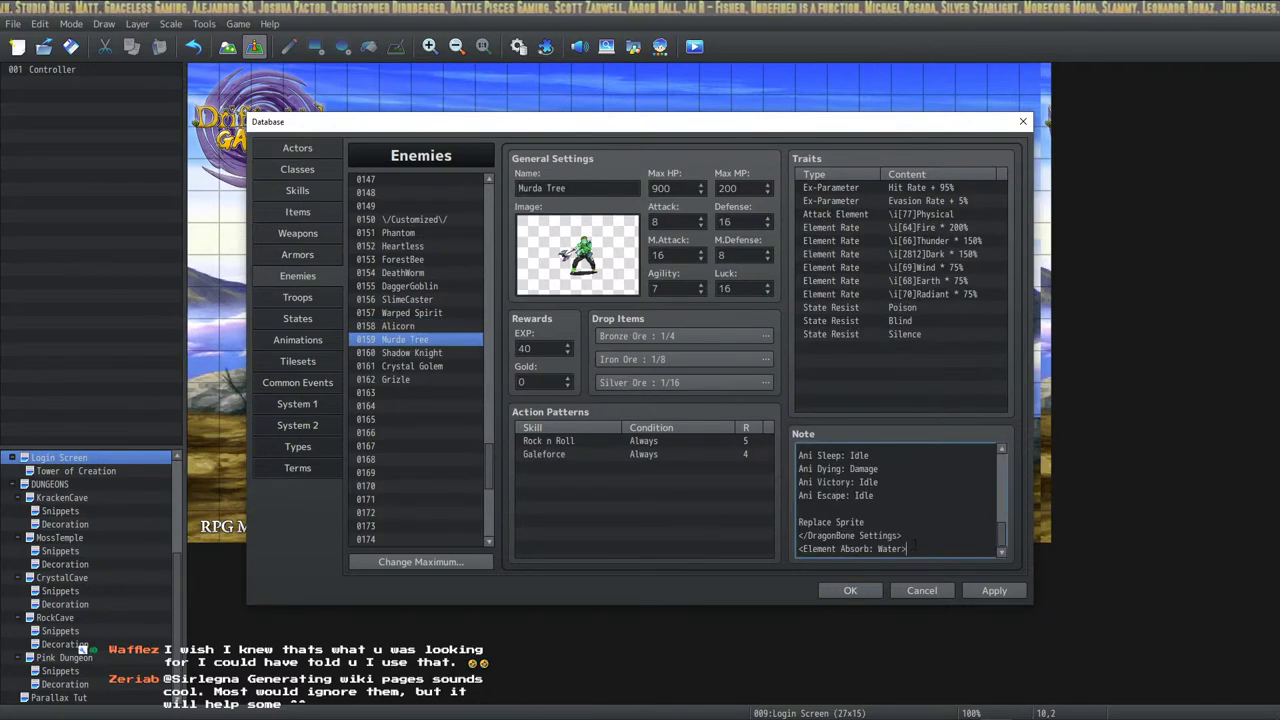
pyautogui.press('Return')
pyautogui.write('<Item Drop Loot Box: 1%>')
# Add <Item Drop Loot Box: 1%> on a new line after the <Element Absorb: Dark> tag in Shadow Knight's note.
pyautogui.click(400, 354)
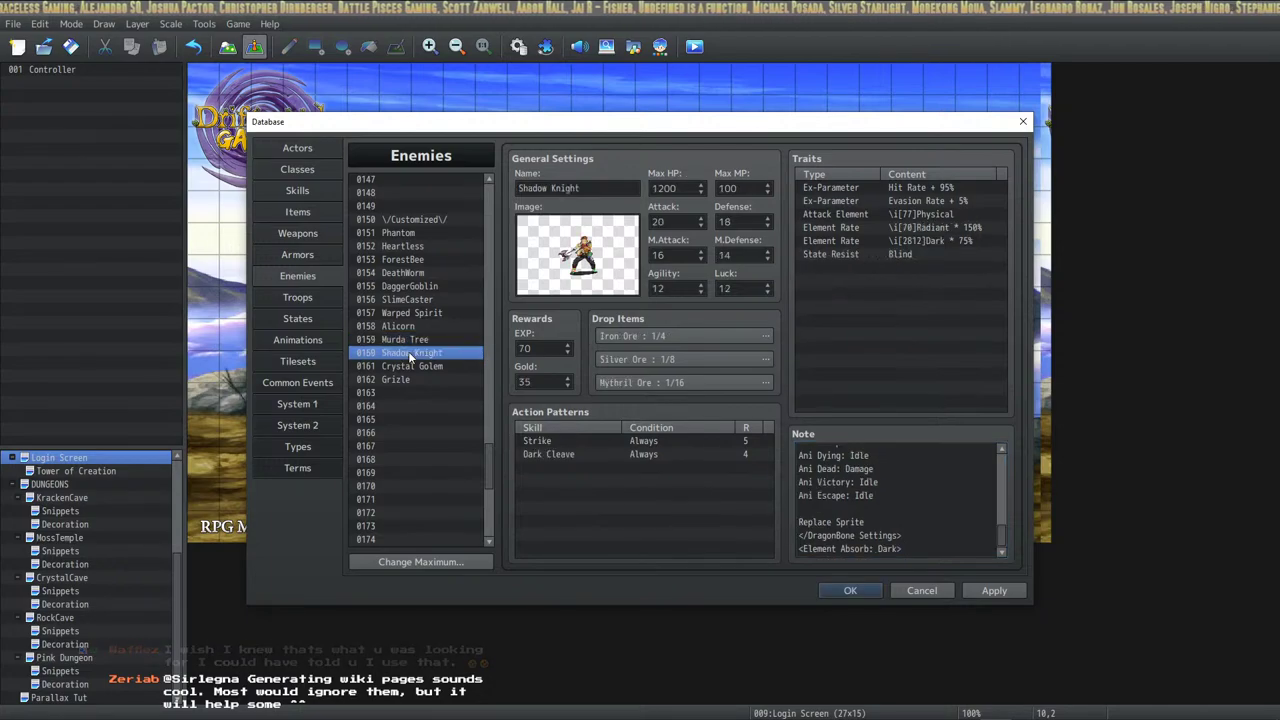
pyautogui.click(925, 548)
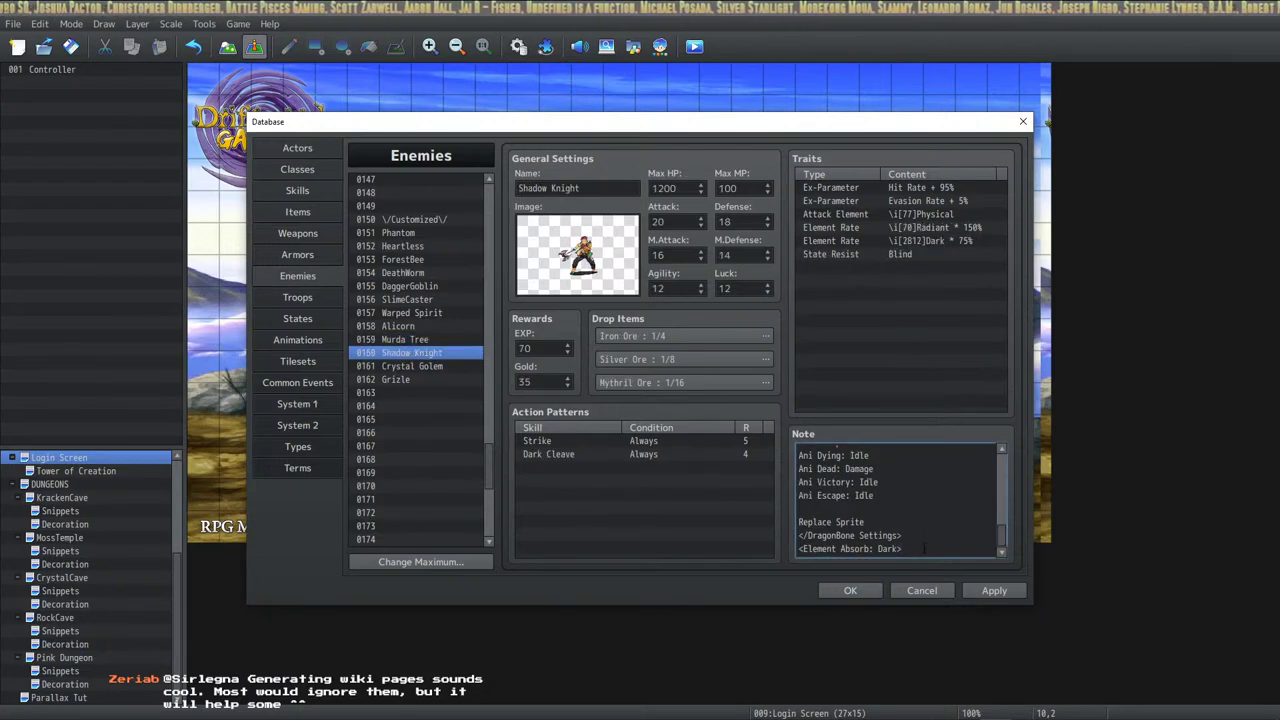
pyautogui.press('Return')
pyautogui.write('<Item Drop Loot Box: 1%>')
# Add <Item Drop Loot Box: 1%> on a new line at the end of Crystal Golem's note.
pyautogui.click(404, 366)
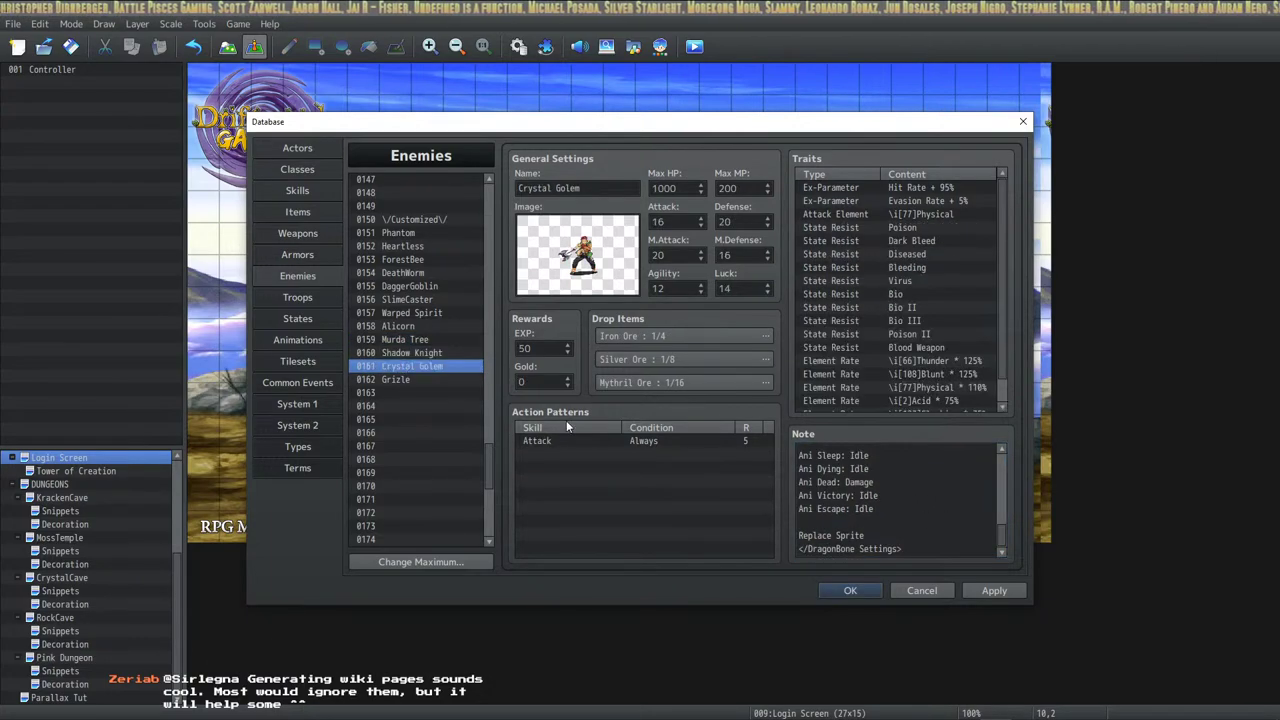
pyautogui.click(912, 548)
pyautogui.press('Return')
pyautogui.write('<Item Drop Loot Box: 1%>')
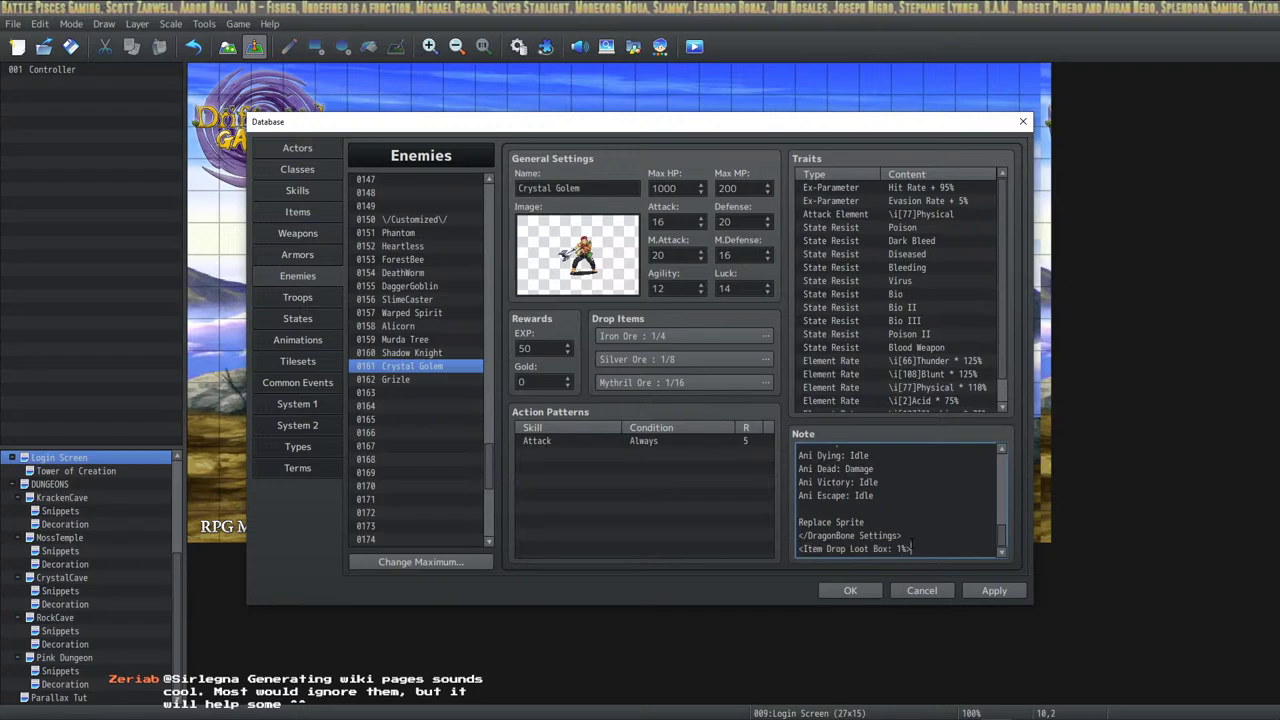
# Add <Item Drop Loot Box: 1%> on a new line at the end of Grizle's note and close the database, keeping the changes.
pyautogui.click(395, 380)
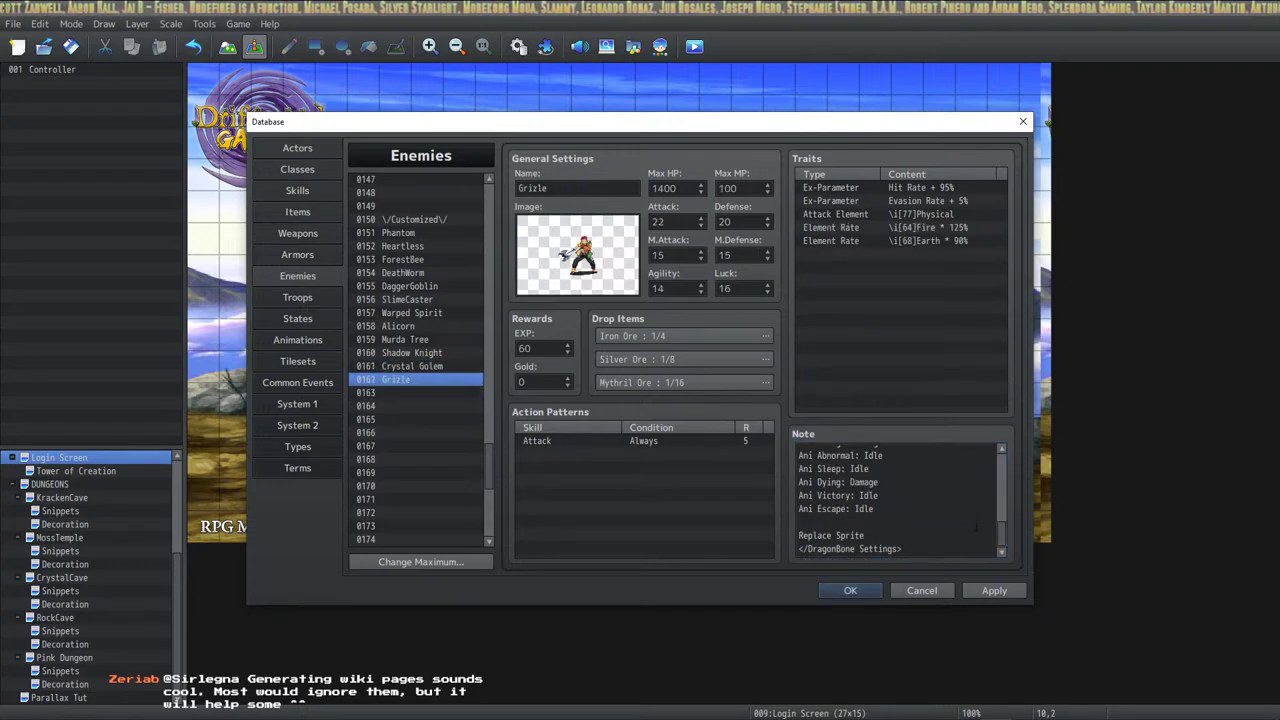
pyautogui.click(936, 547)
pyautogui.press('Return')
pyautogui.write('<Item Drop Loot Box: 1%>')
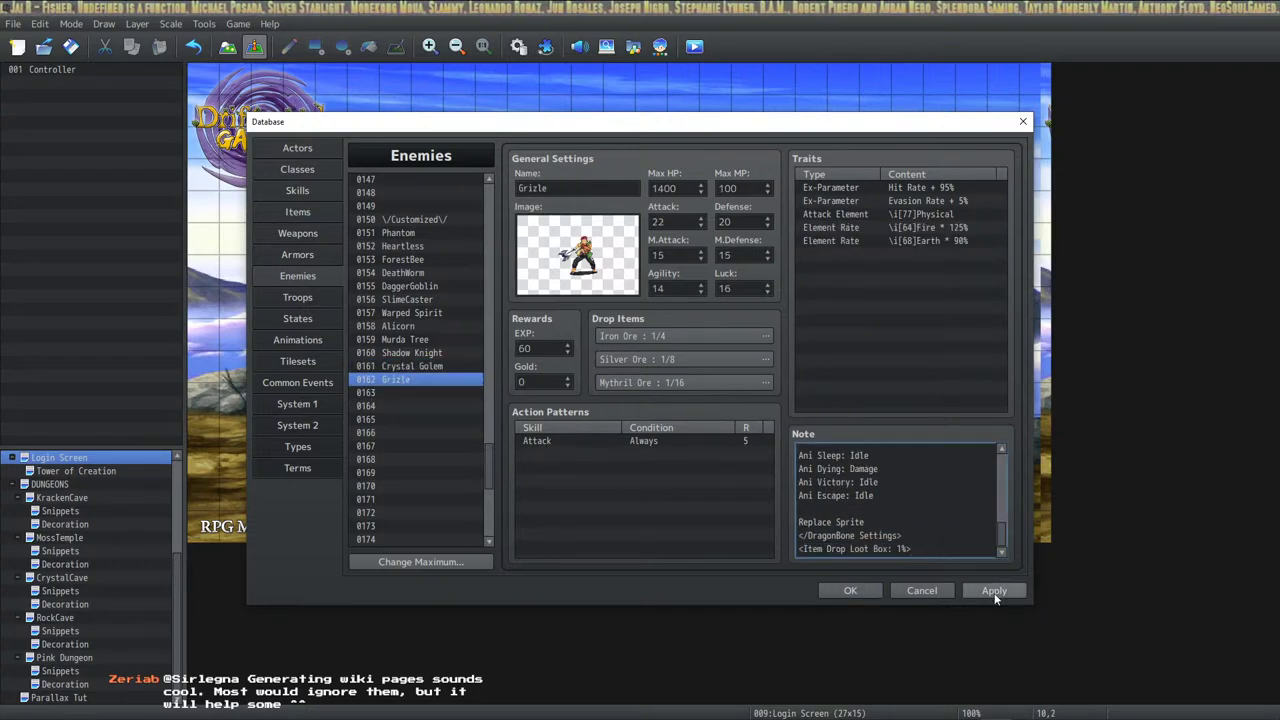
pyautogui.click(835, 588)
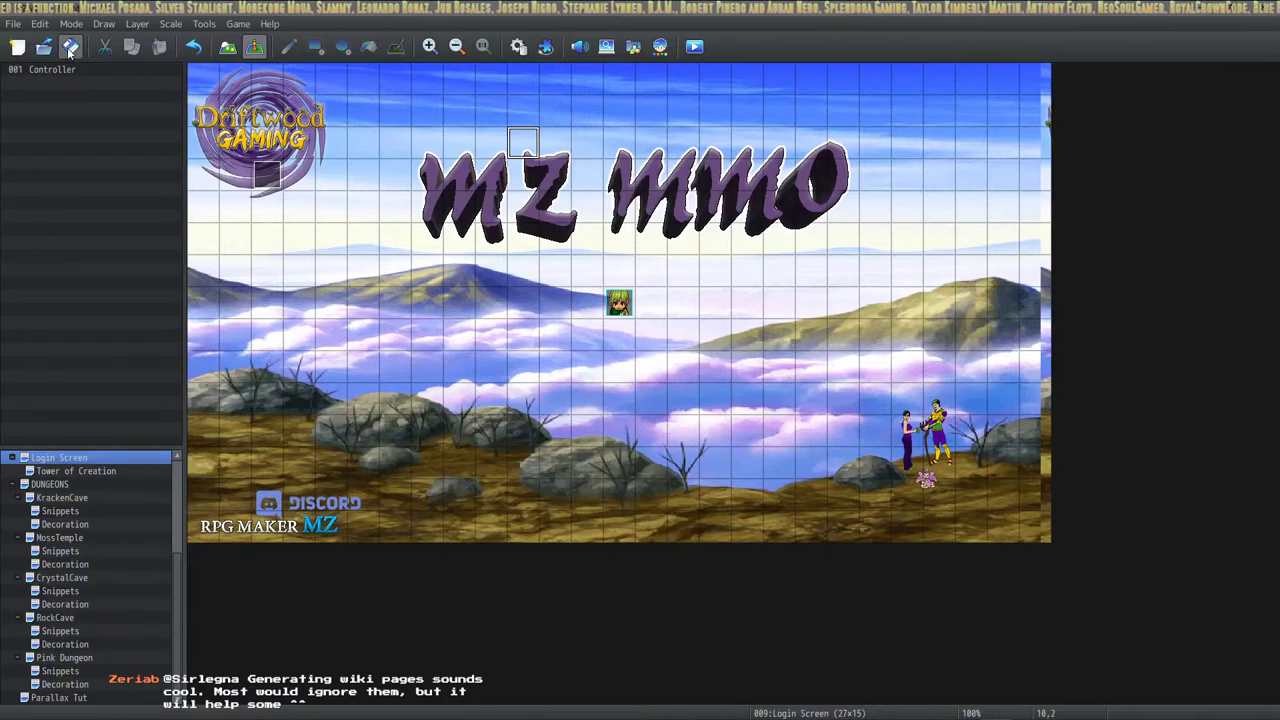